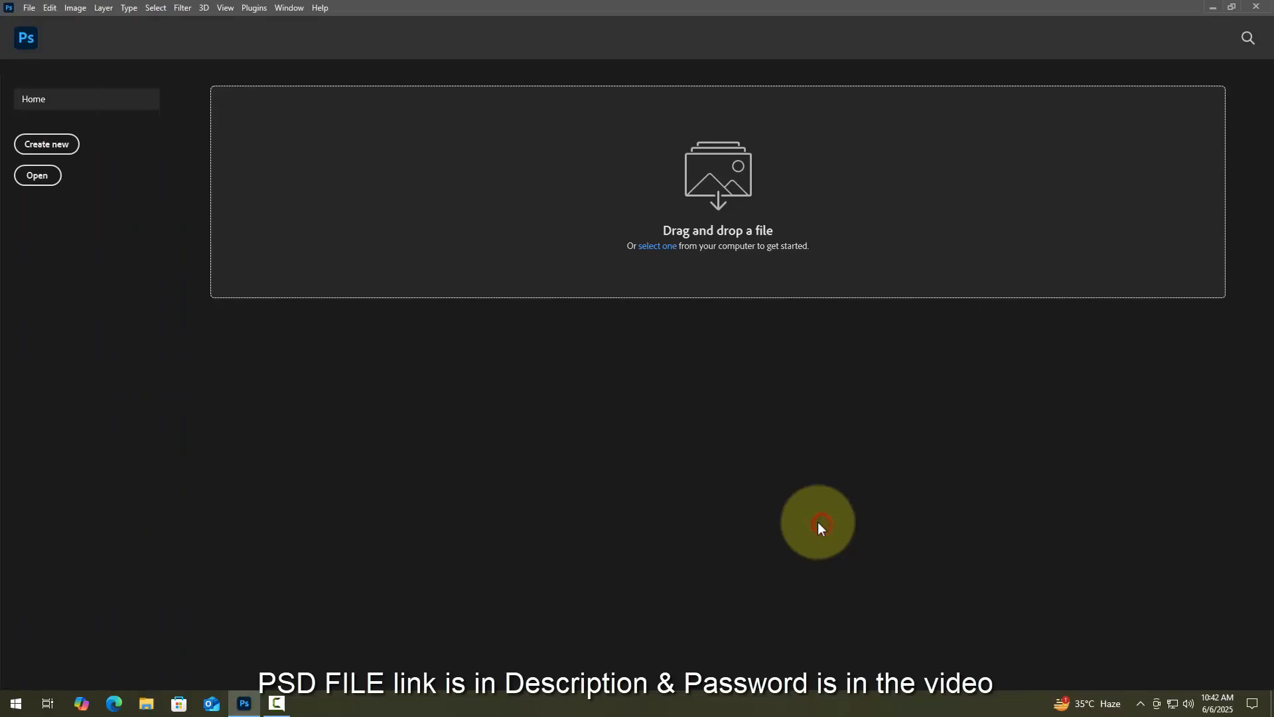
- Create a white 4000 × 2500 px, 300 ppi document and put its unlocked layer in a group named Background
click(29, 8)
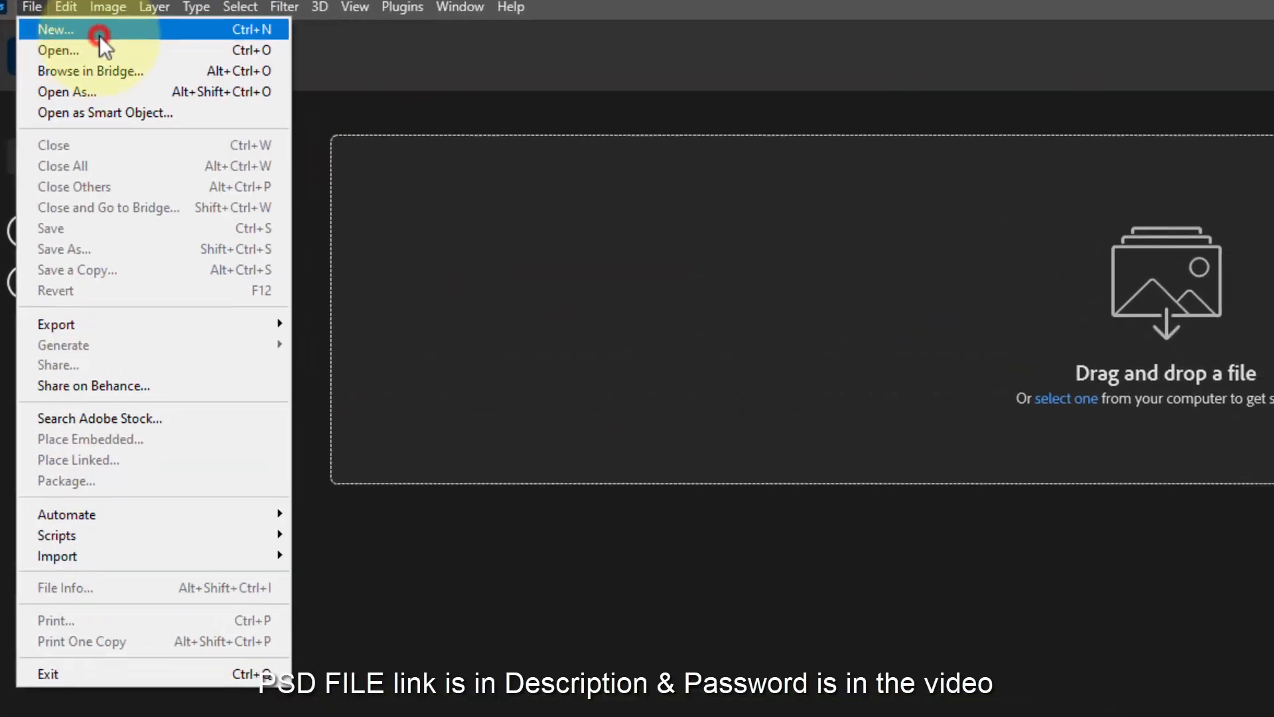
click(98, 35)
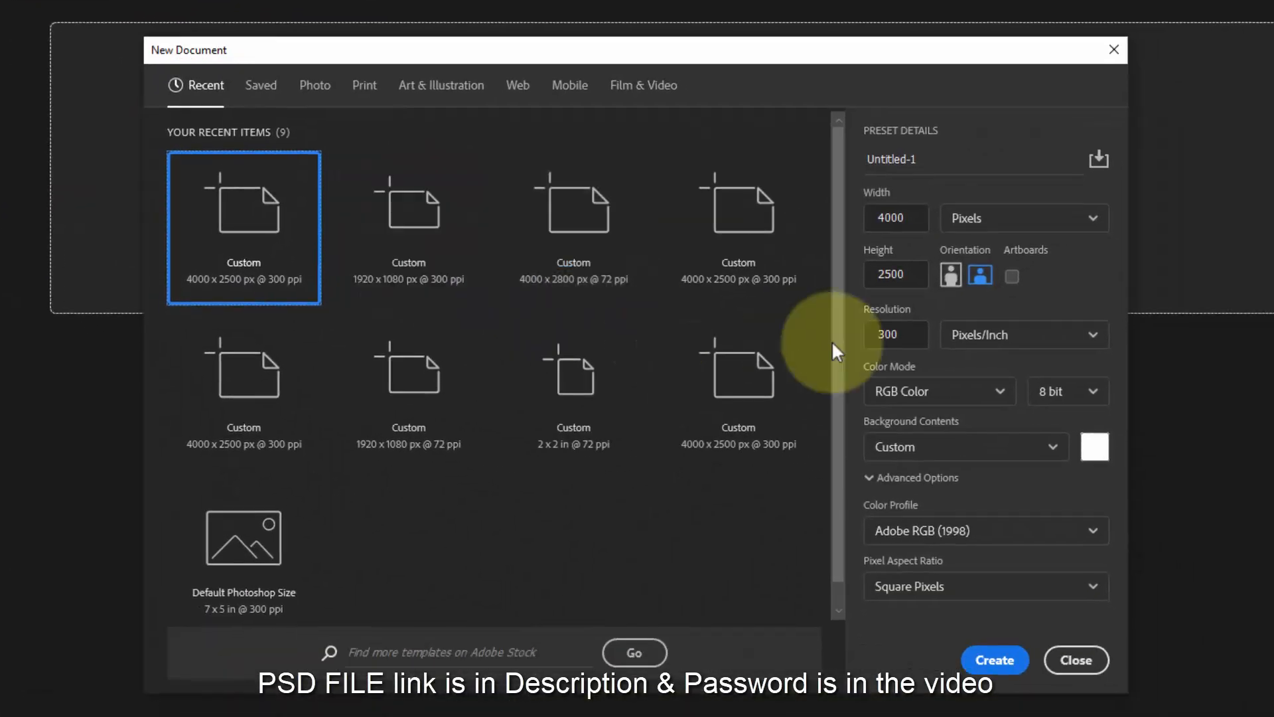
click(894, 278)
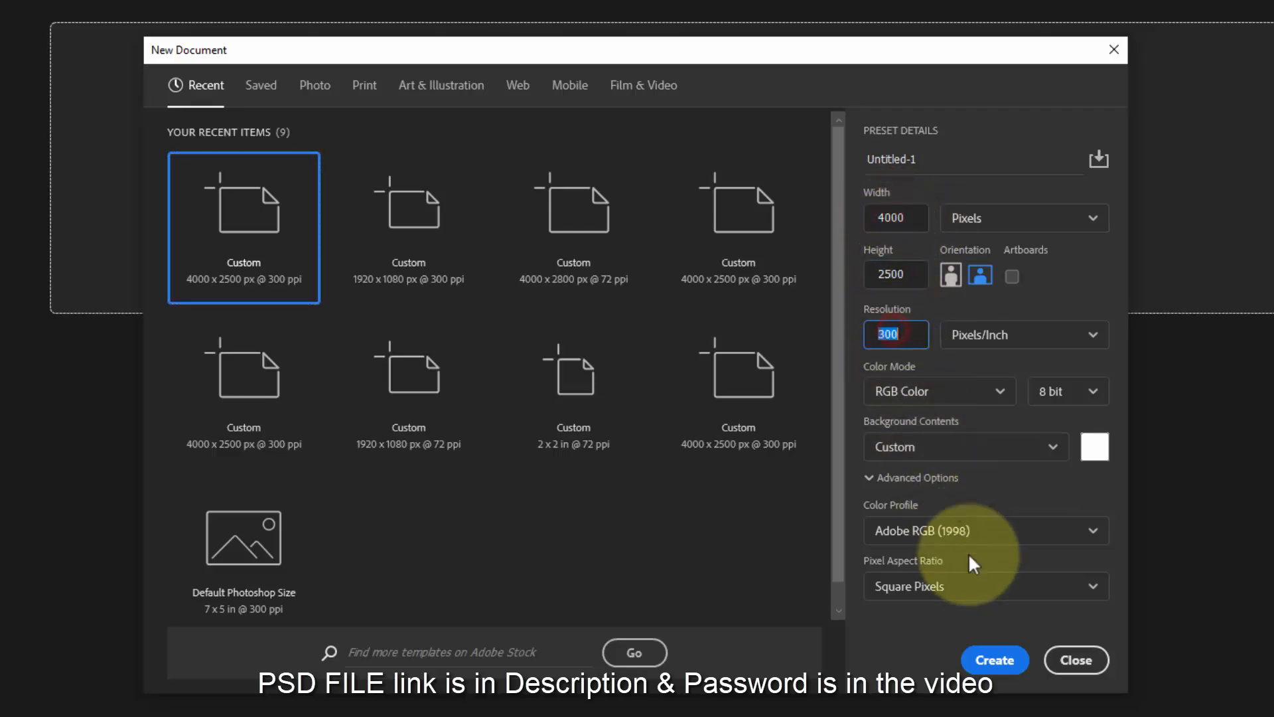
click(988, 660)
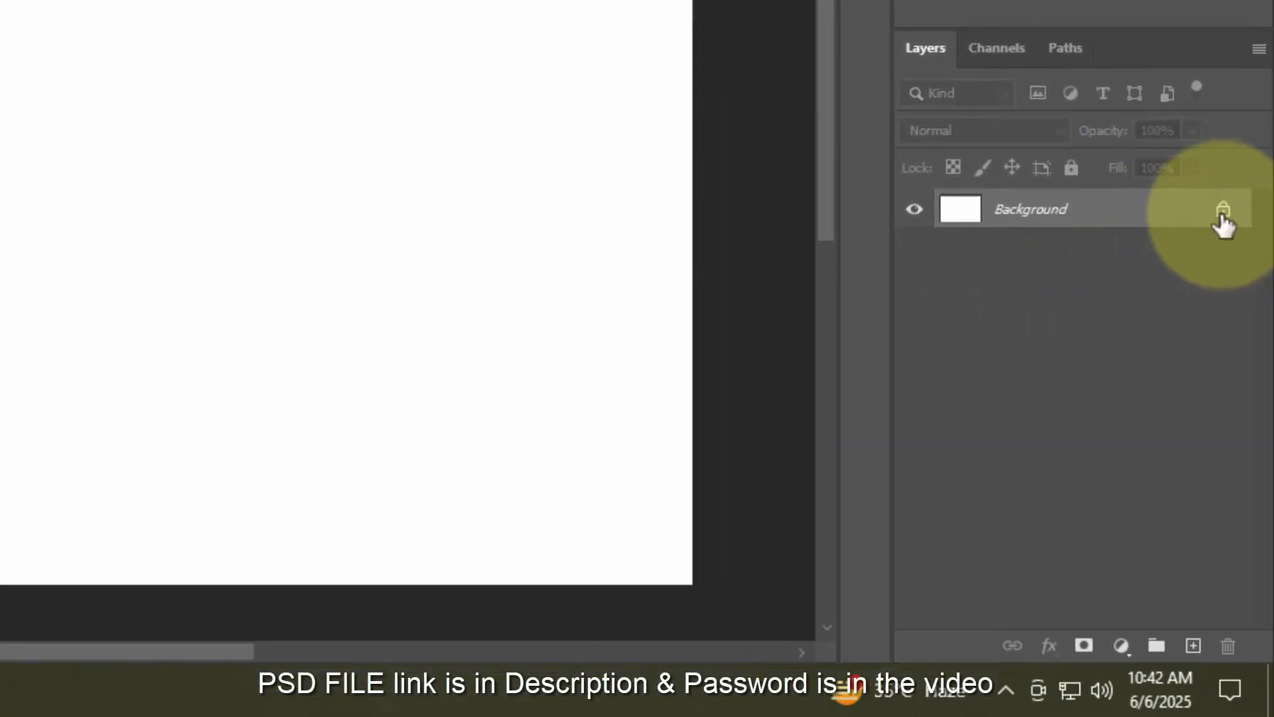
click(1226, 209)
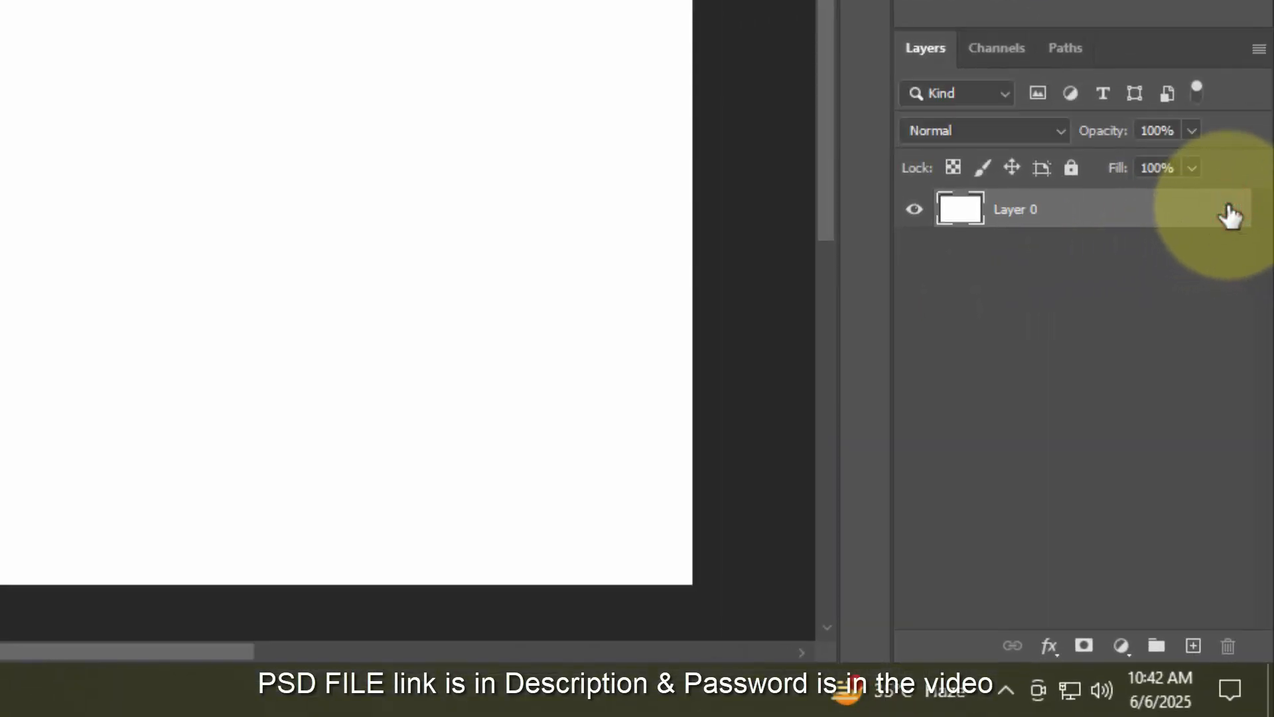
shift+click(1158, 645)
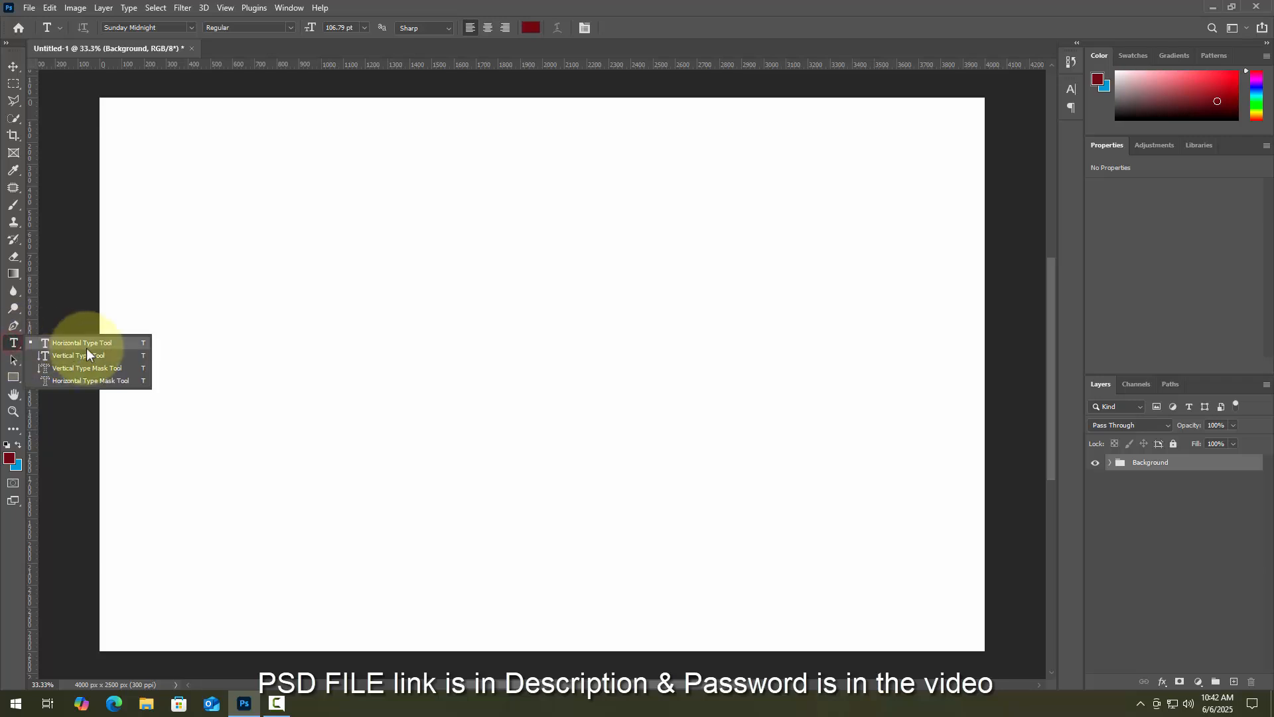
- Type the word Power on the canvas in dark red Sunday Midnight script
click(86, 348)
click(387, 415)
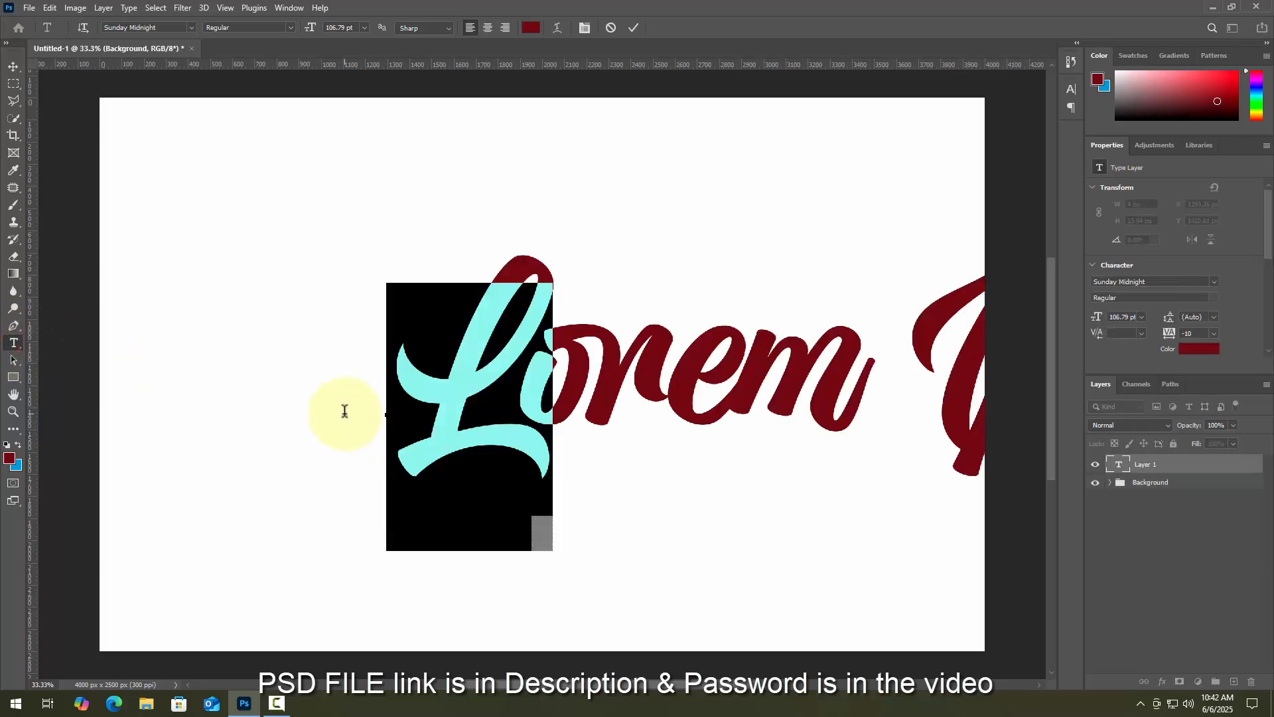
key(BackSpace)
text(P)
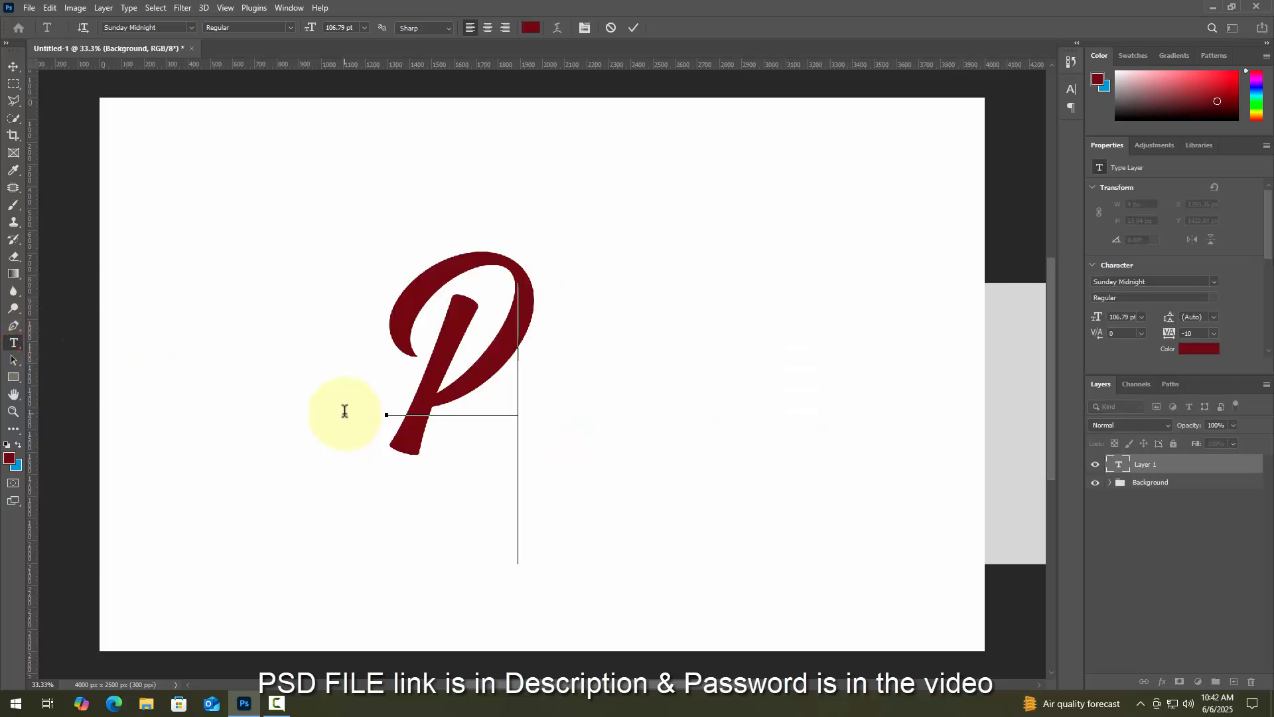
text(ower)
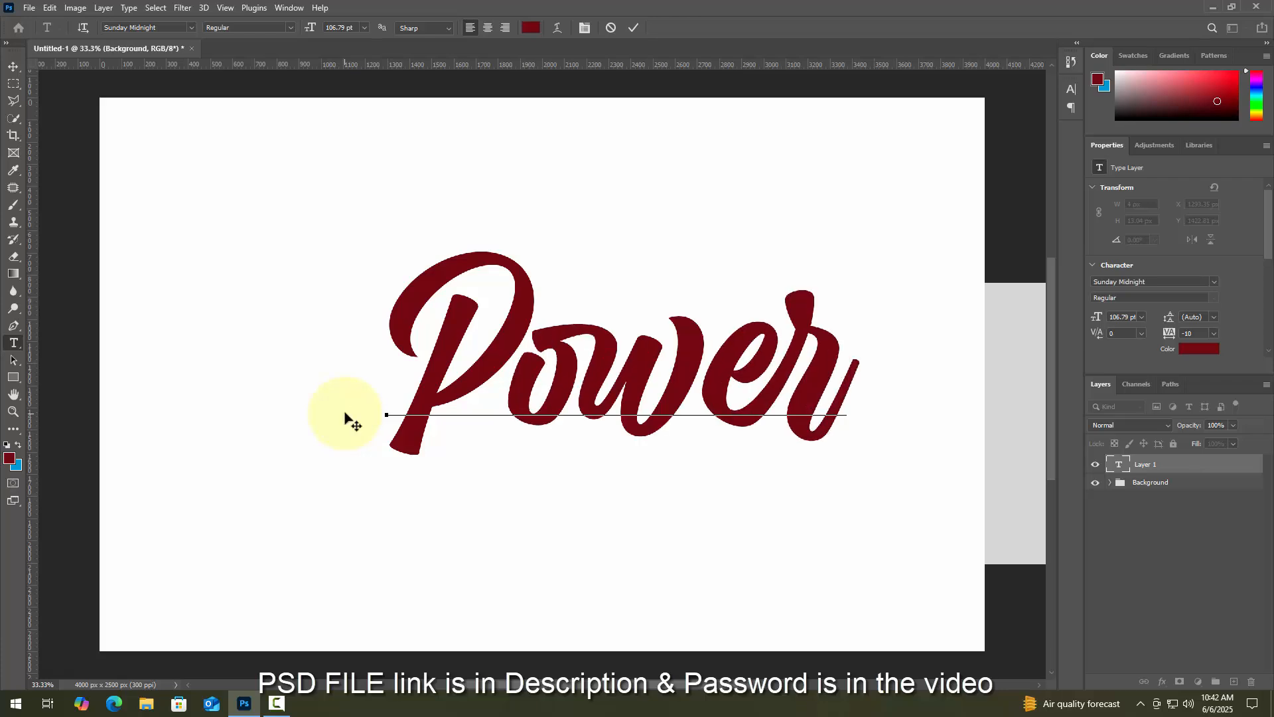
- Resize the Power text to 130 pt and commit it
key(ctrl+a)
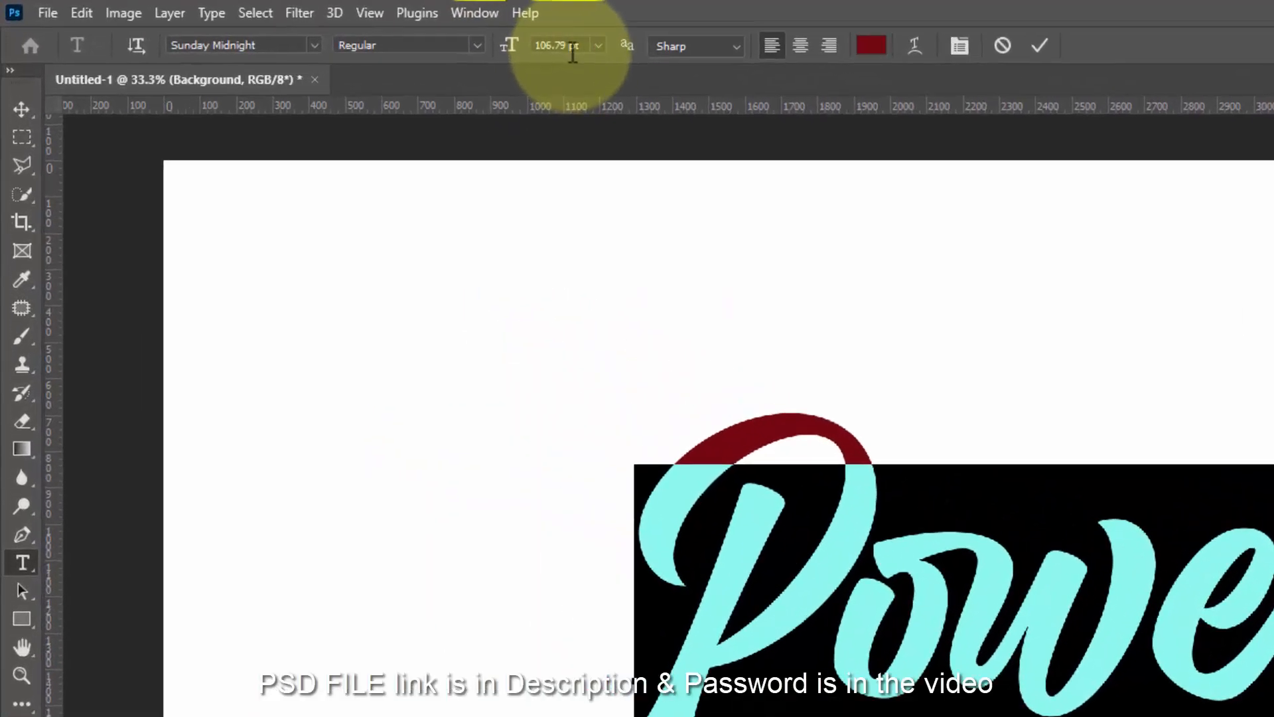
click(349, 28)
text(13)
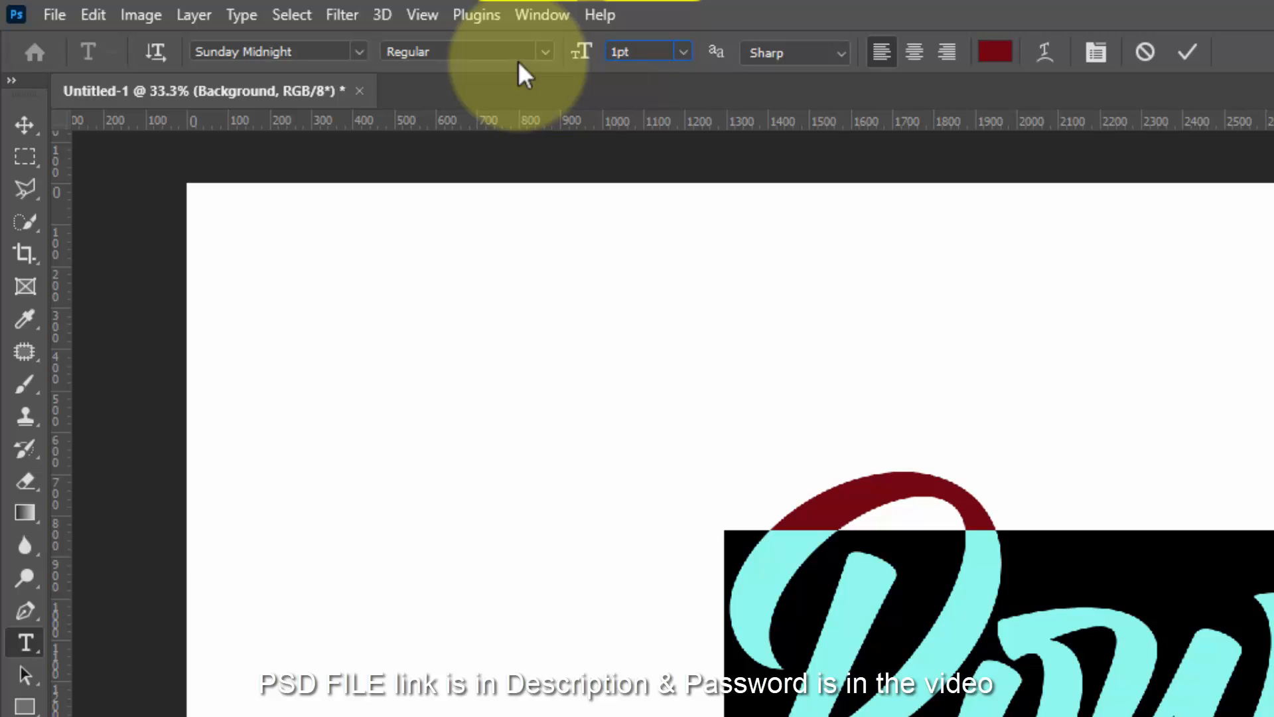
text(0)
key(Return)
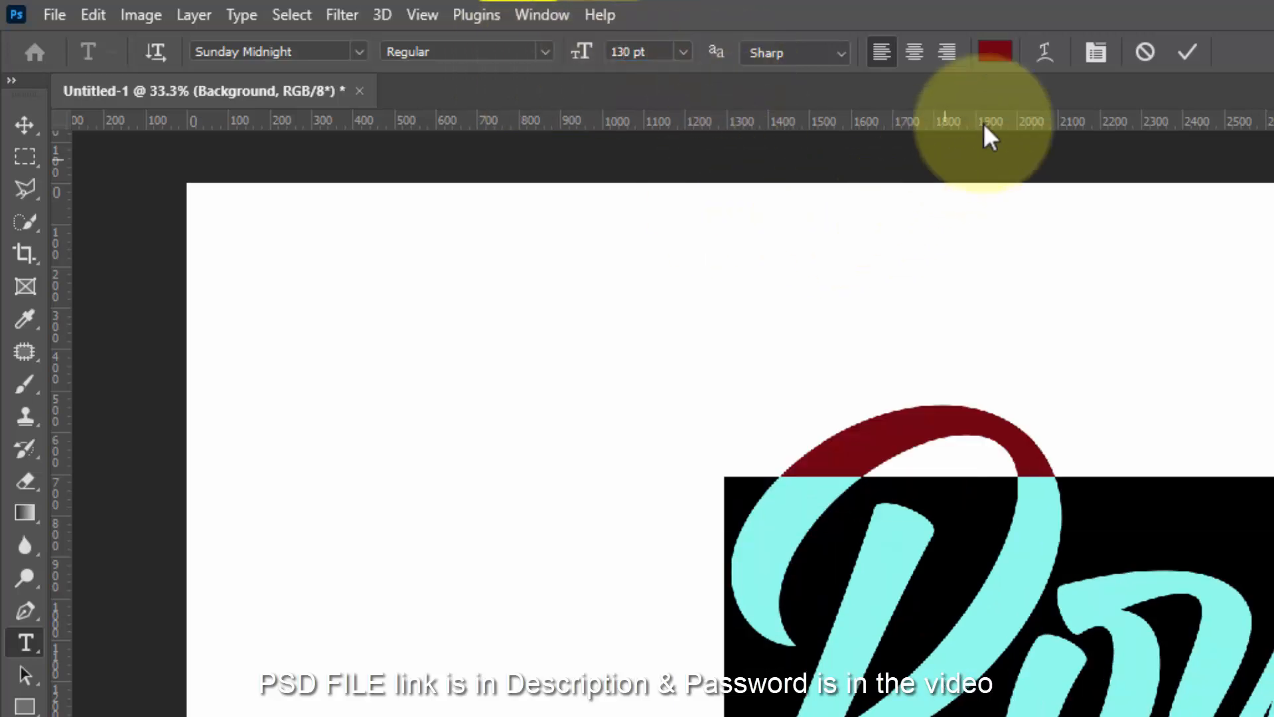
click(1188, 51)
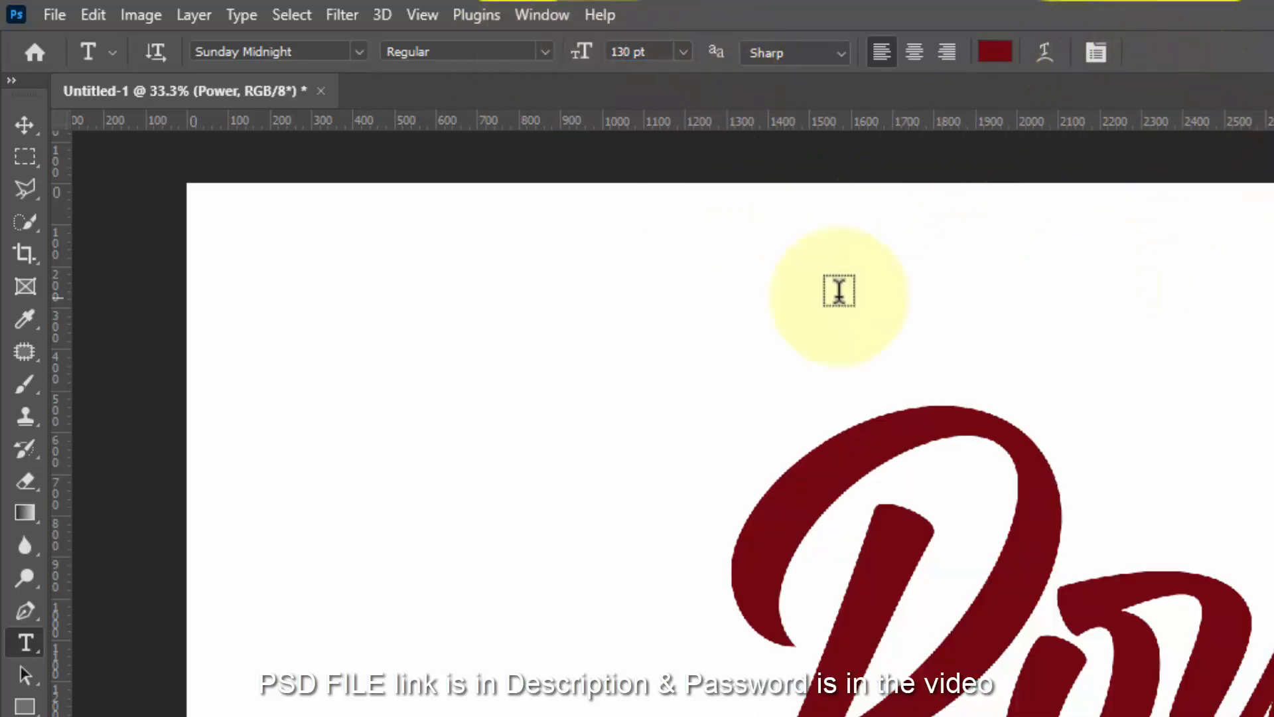
click(26, 126)
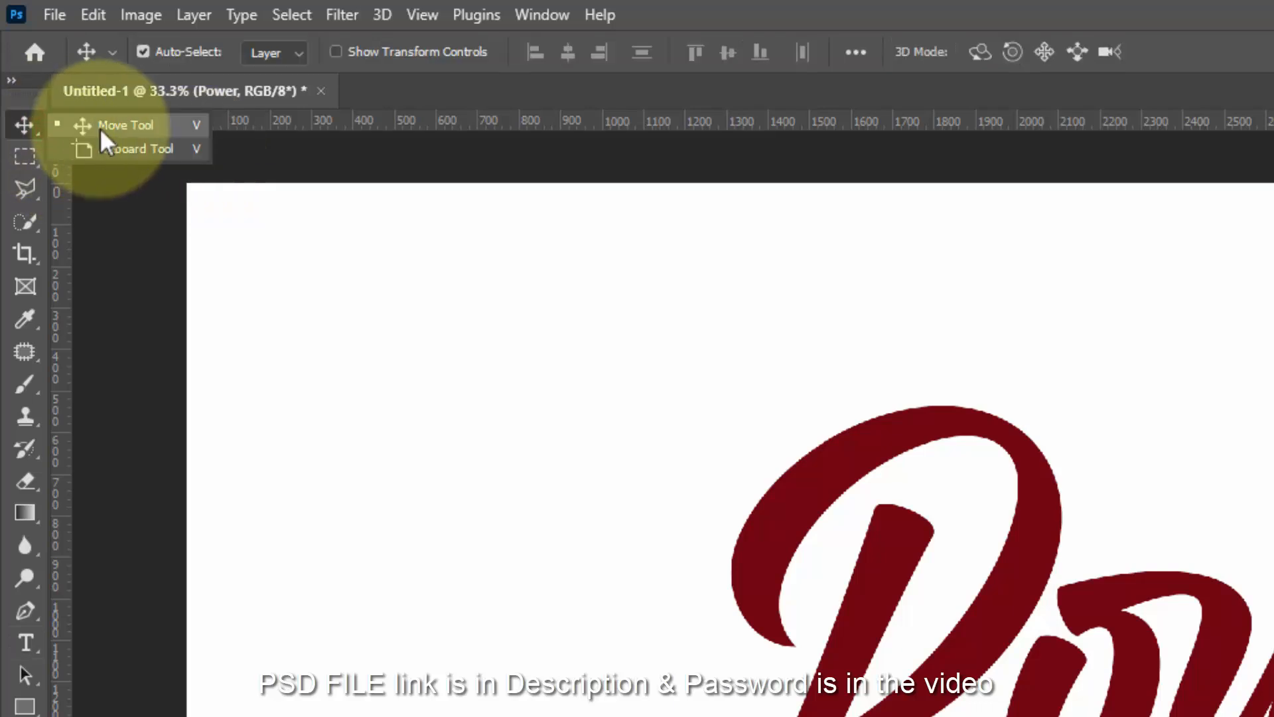
- Centre the Power text vertically and horizontally on the canvas
click(100, 127)
click(288, 13)
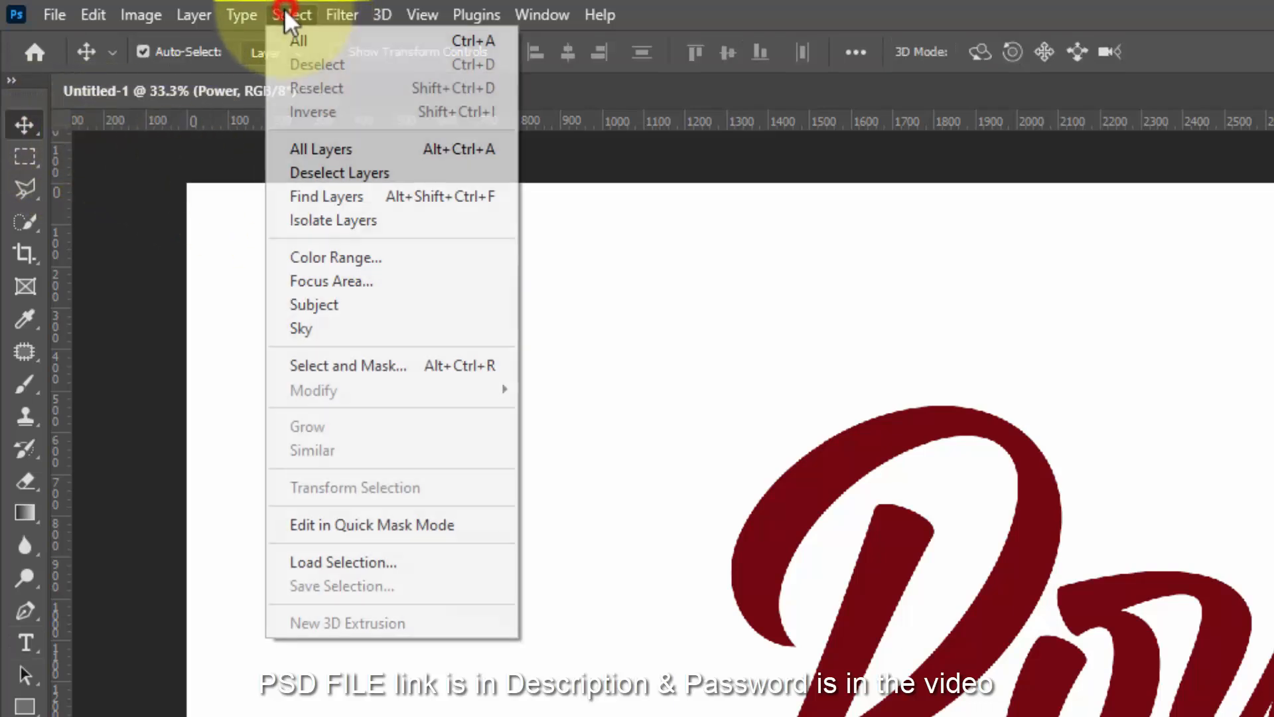
click(299, 39)
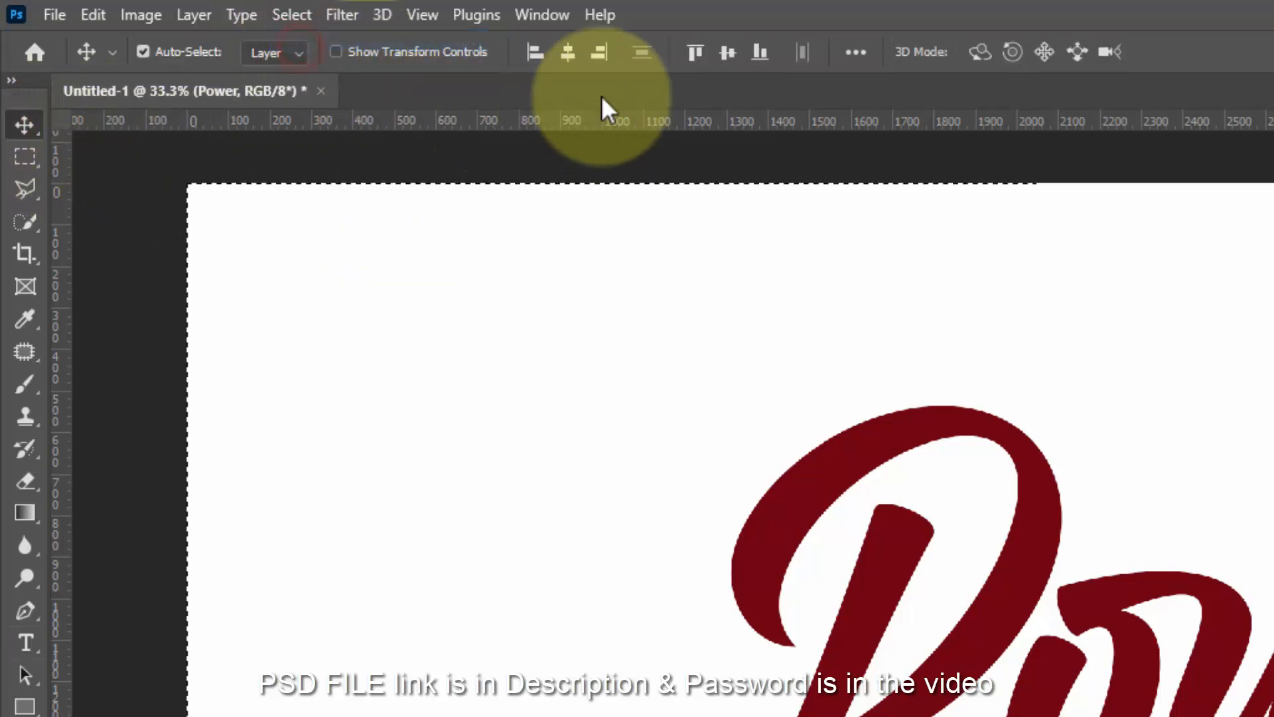
click(727, 54)
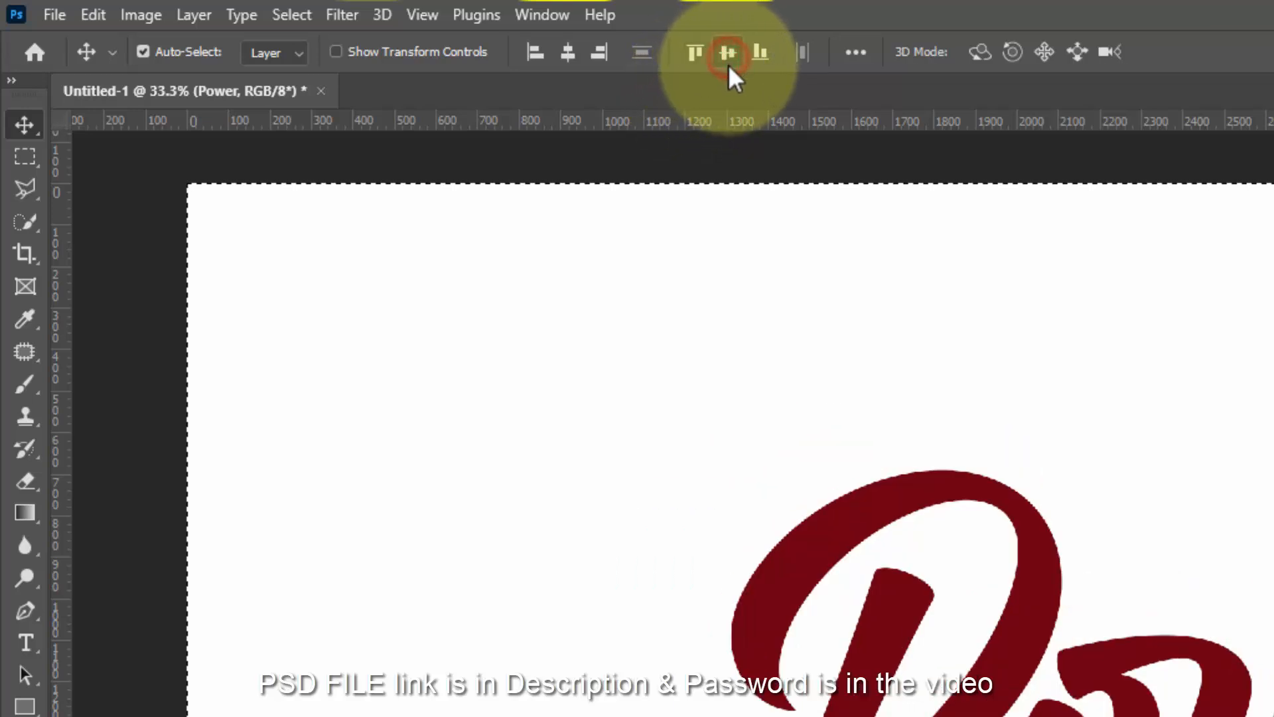
click(565, 53)
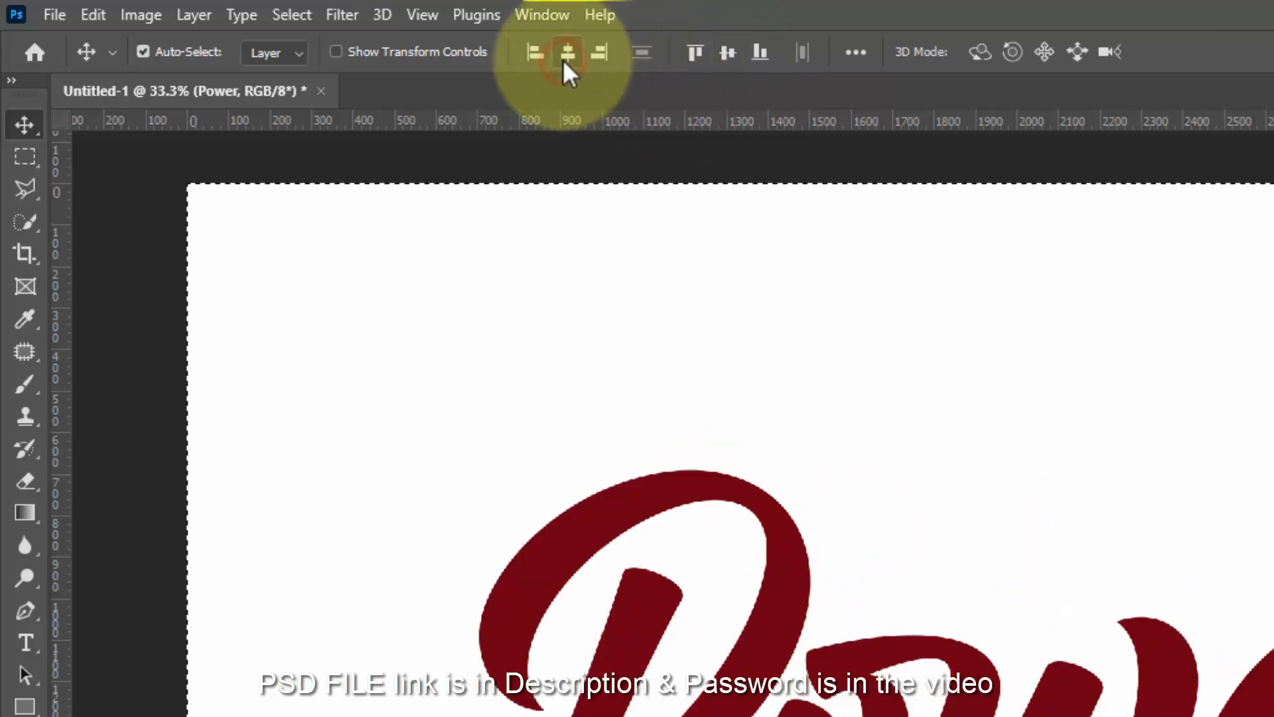
click(290, 15)
click(310, 63)
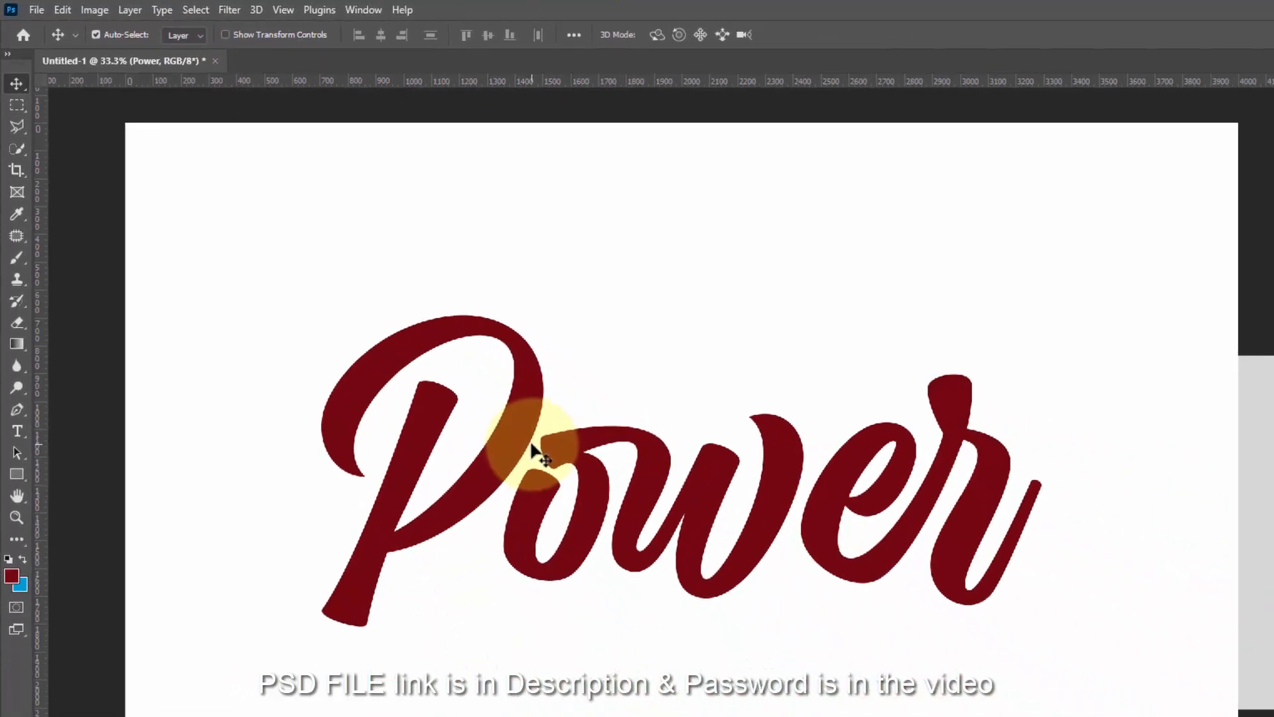
- Scale Power to 100.20% width from a reference point below the text
key(ctrl+t)
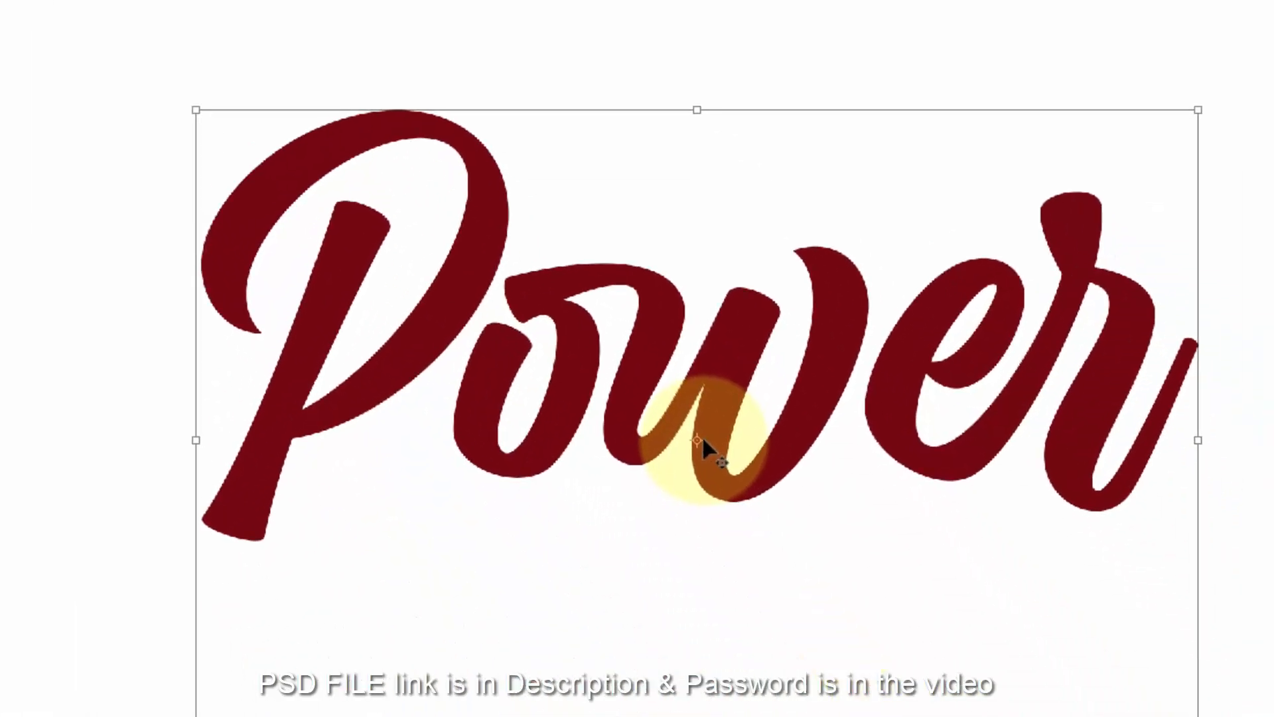
drag(624, 348, 625, 676)
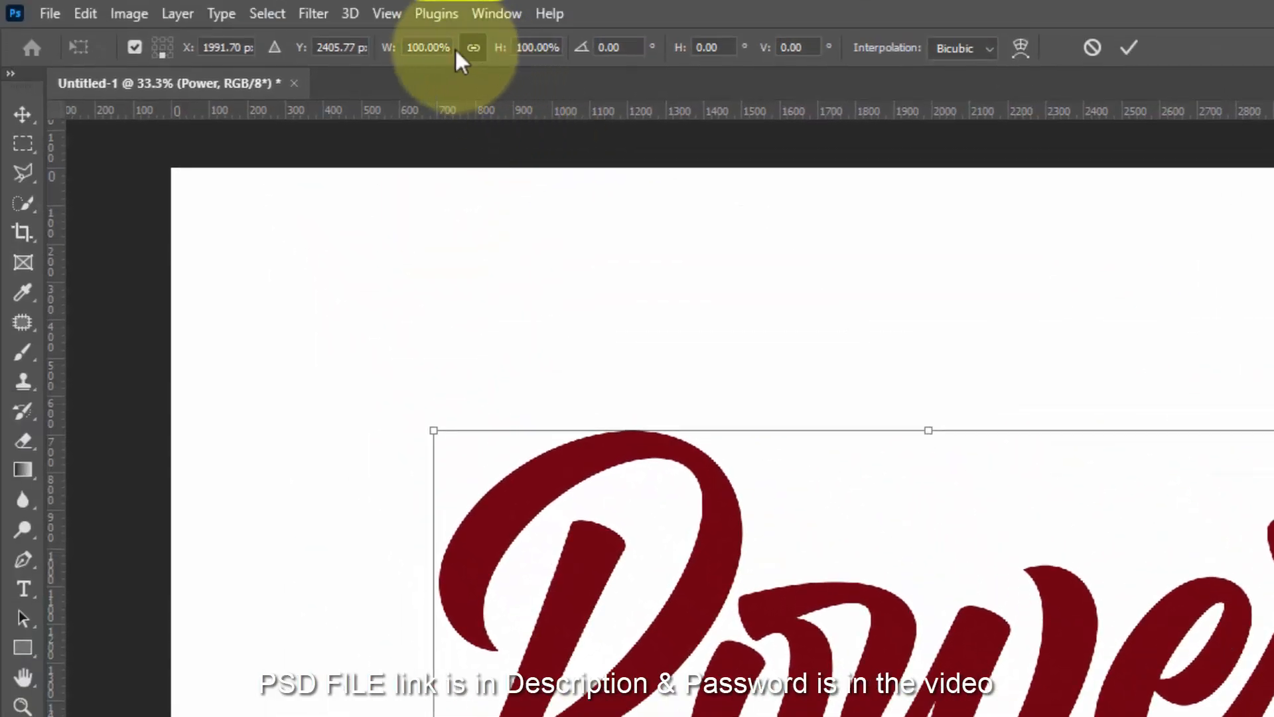
click(433, 48)
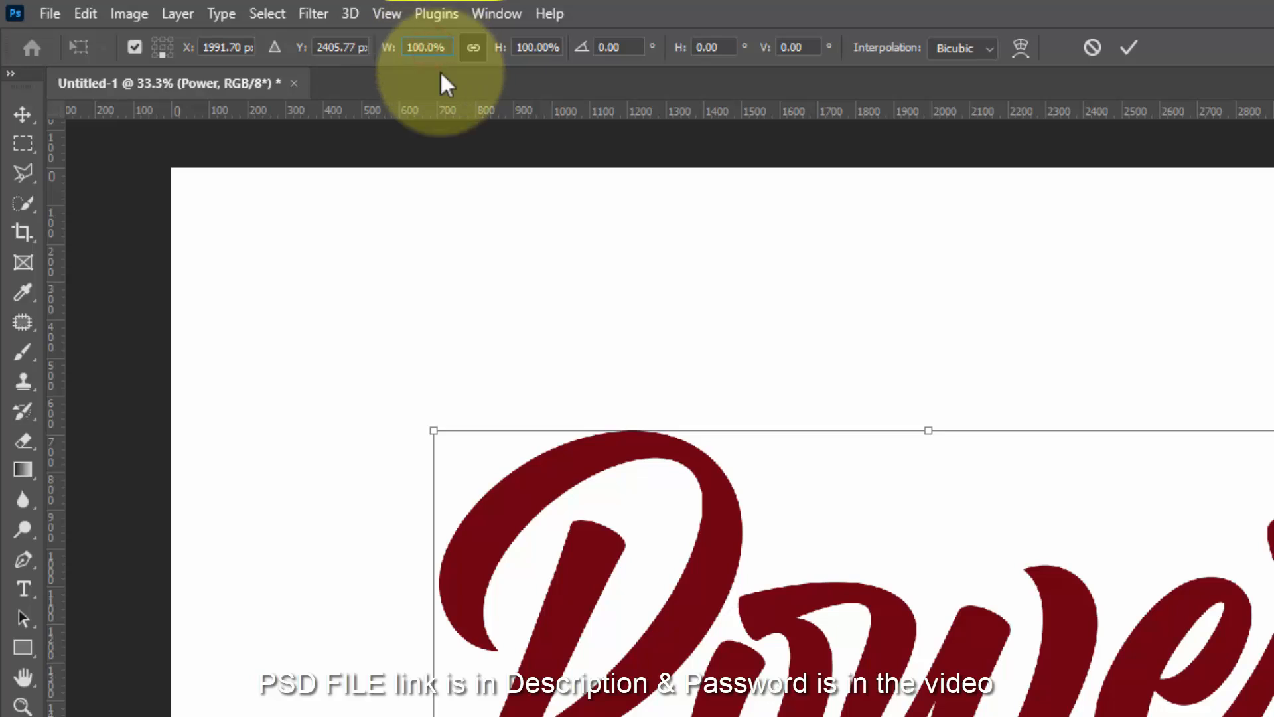
text(2)
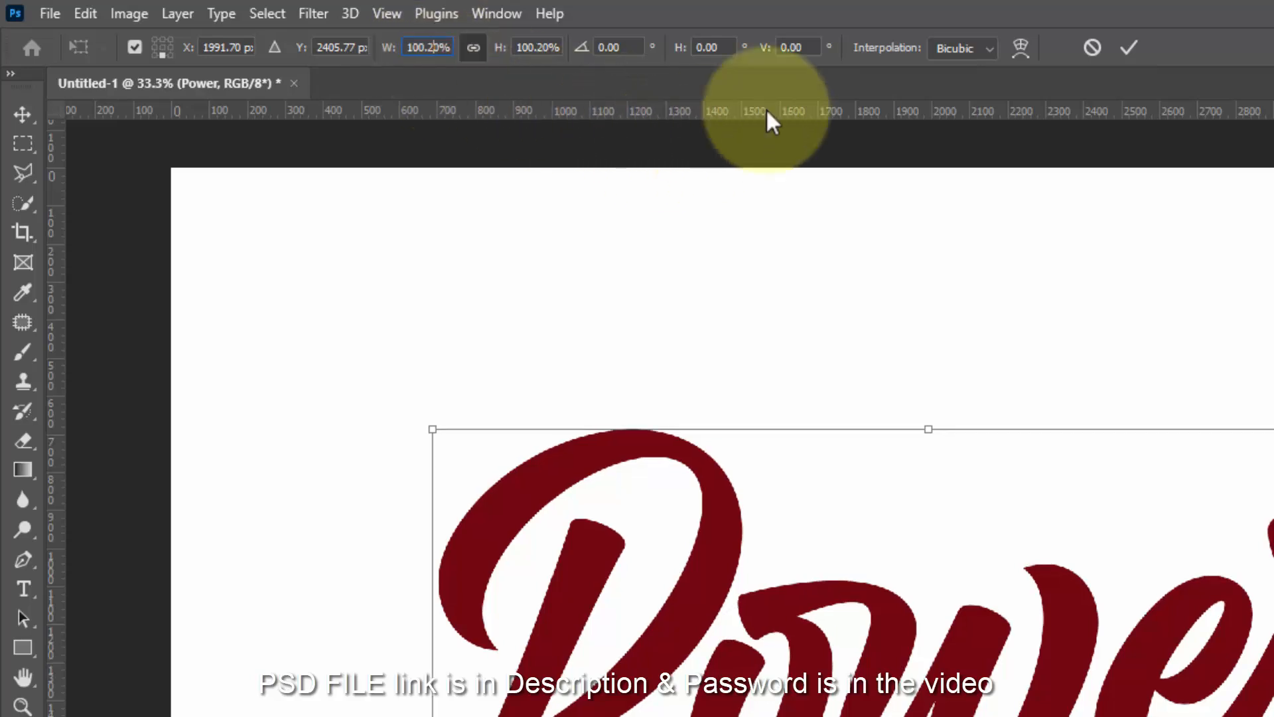
click(1123, 46)
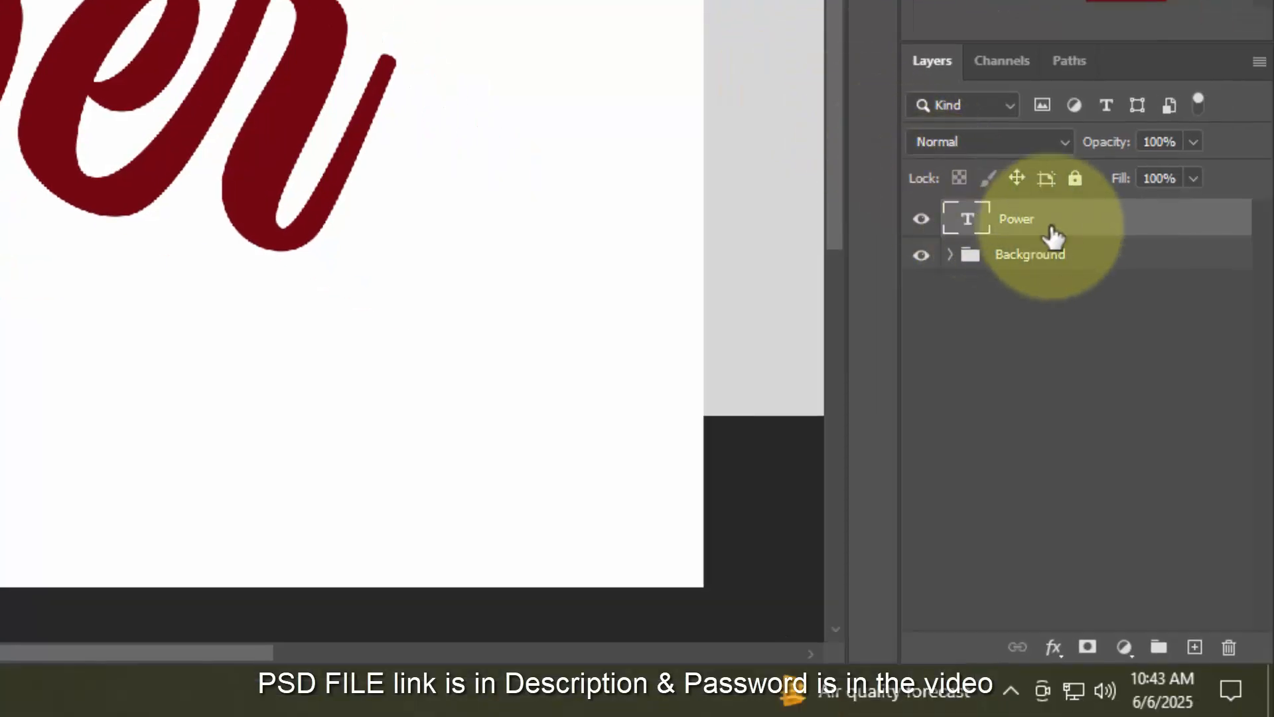
- Convert Power into a smart object named Shadow and bring up its Blending Options
right_click(1053, 235)
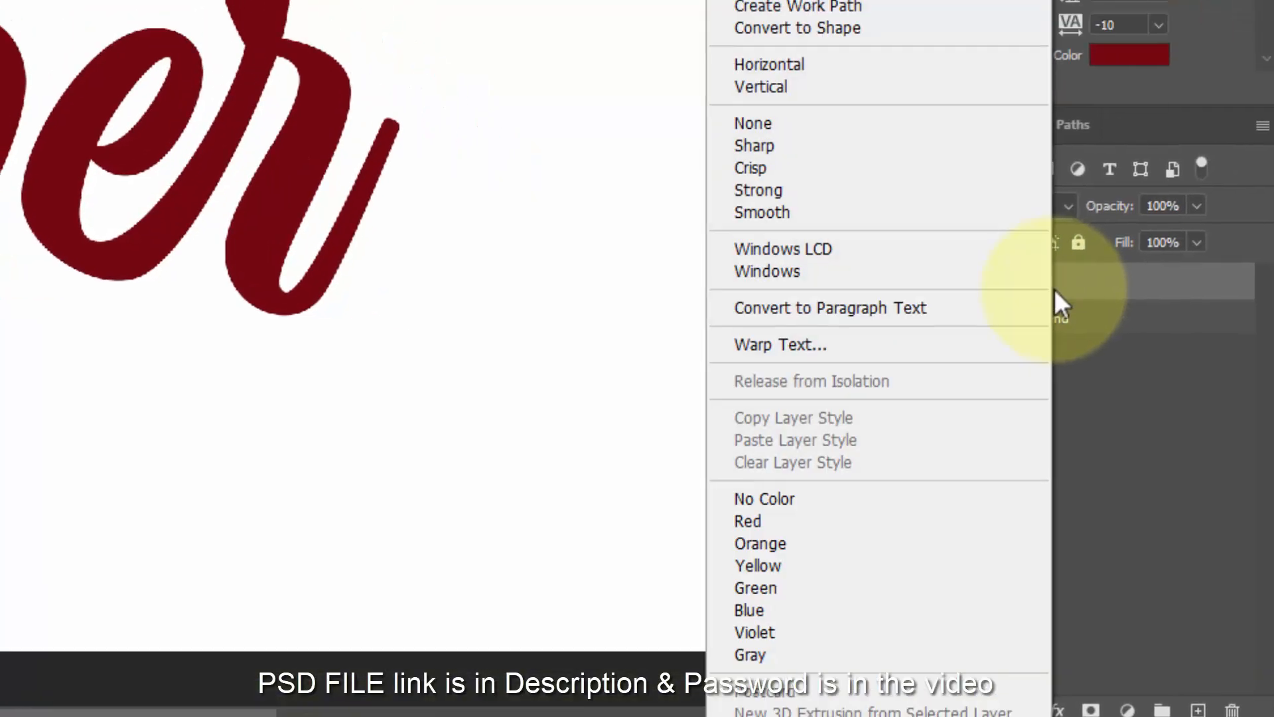
click(919, 25)
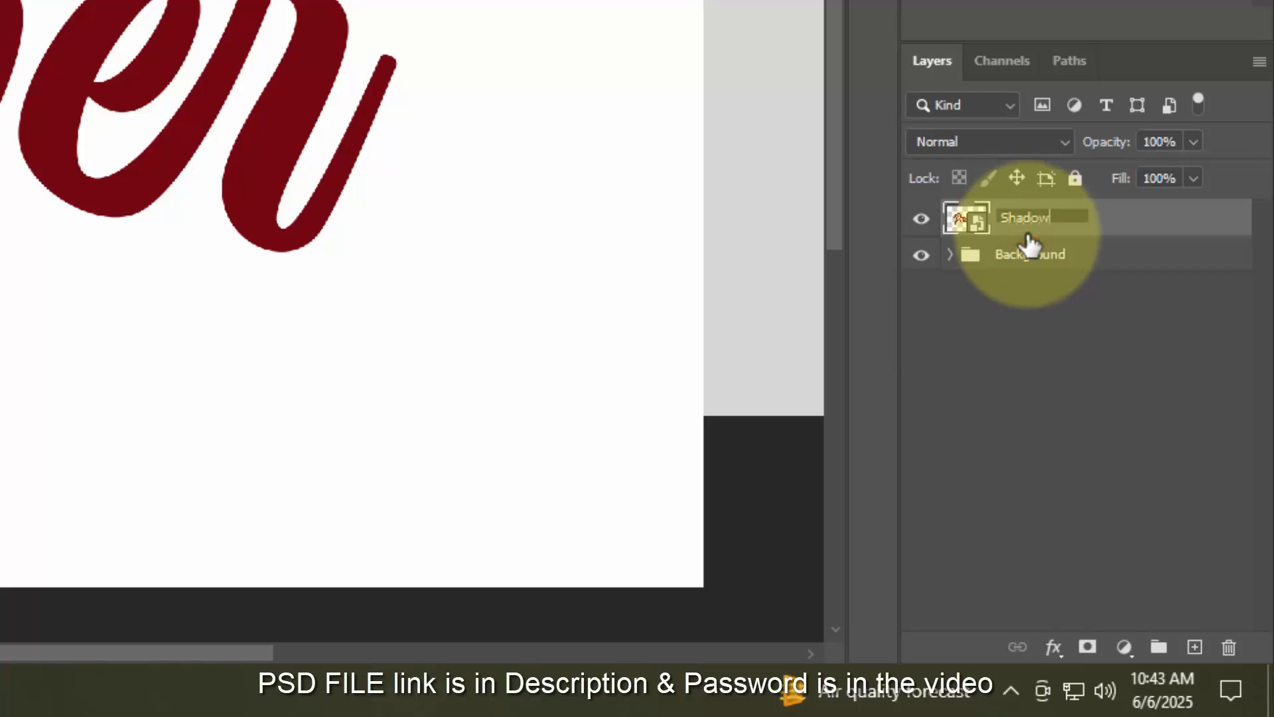
click(1053, 647)
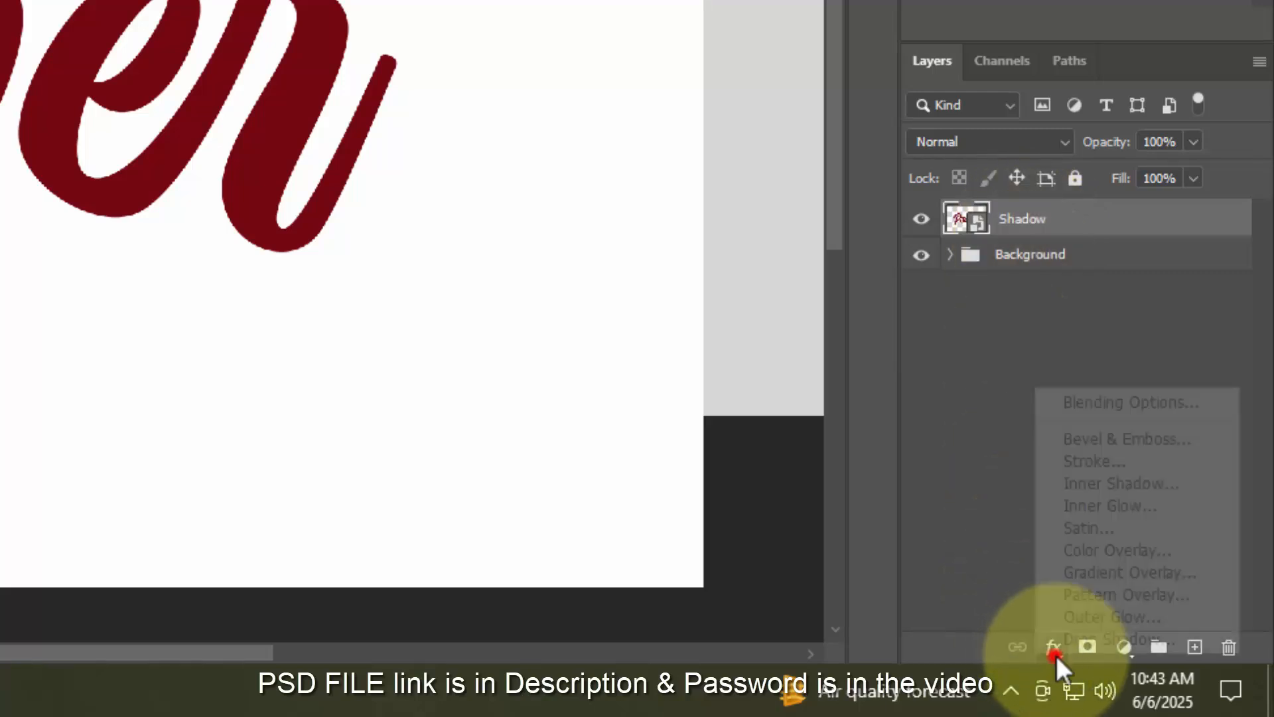
click(1082, 402)
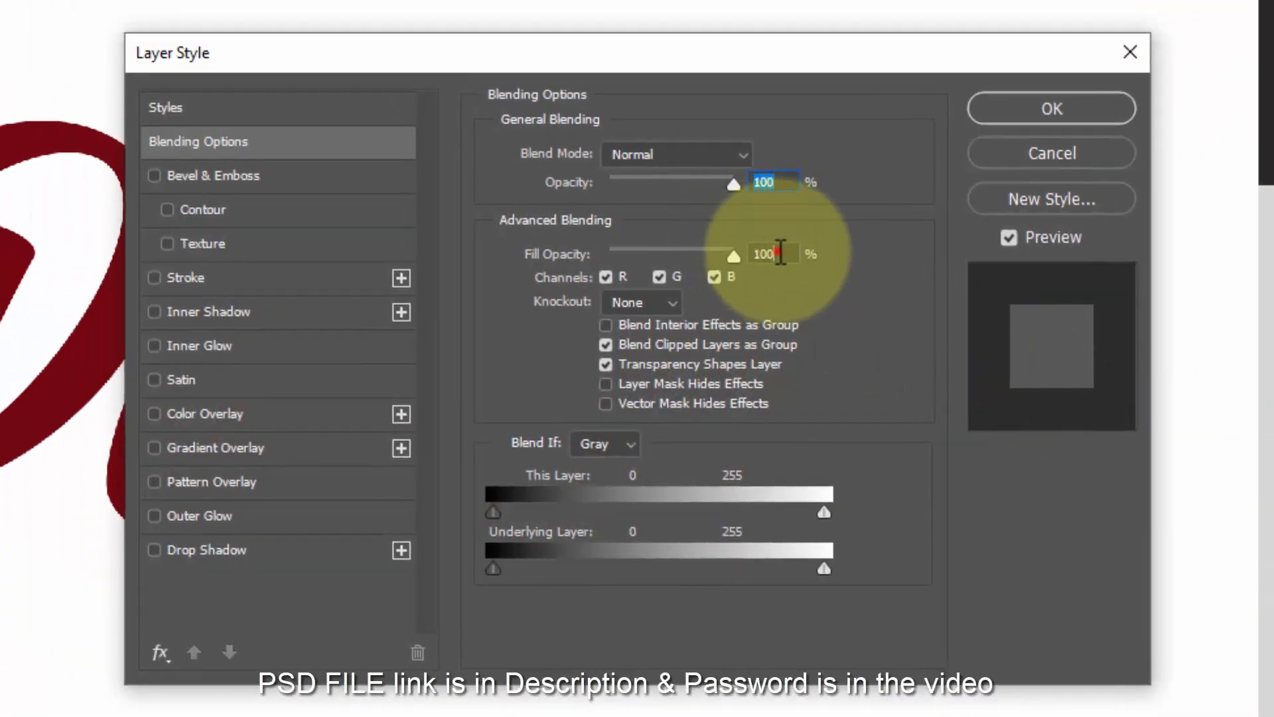
- Set the Shadow layer's fill to 0% and add a #515151 drop shadow
double_click(780, 252)
text(0)
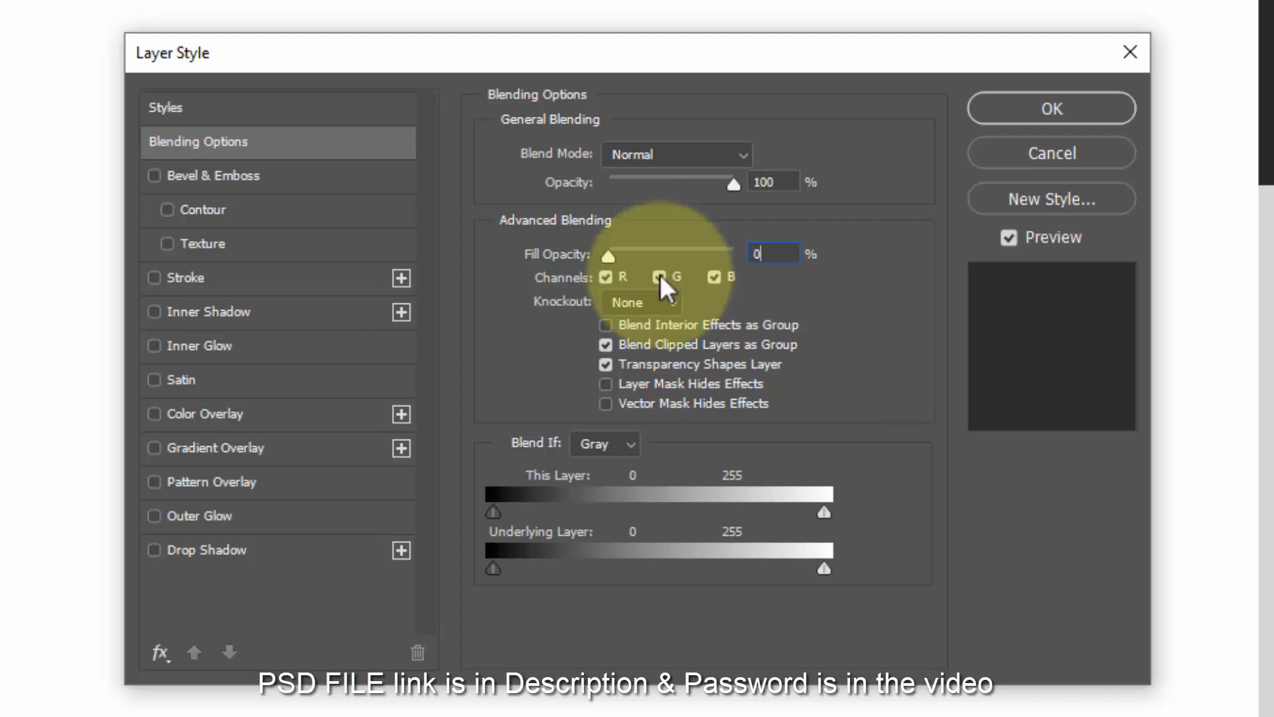
click(294, 553)
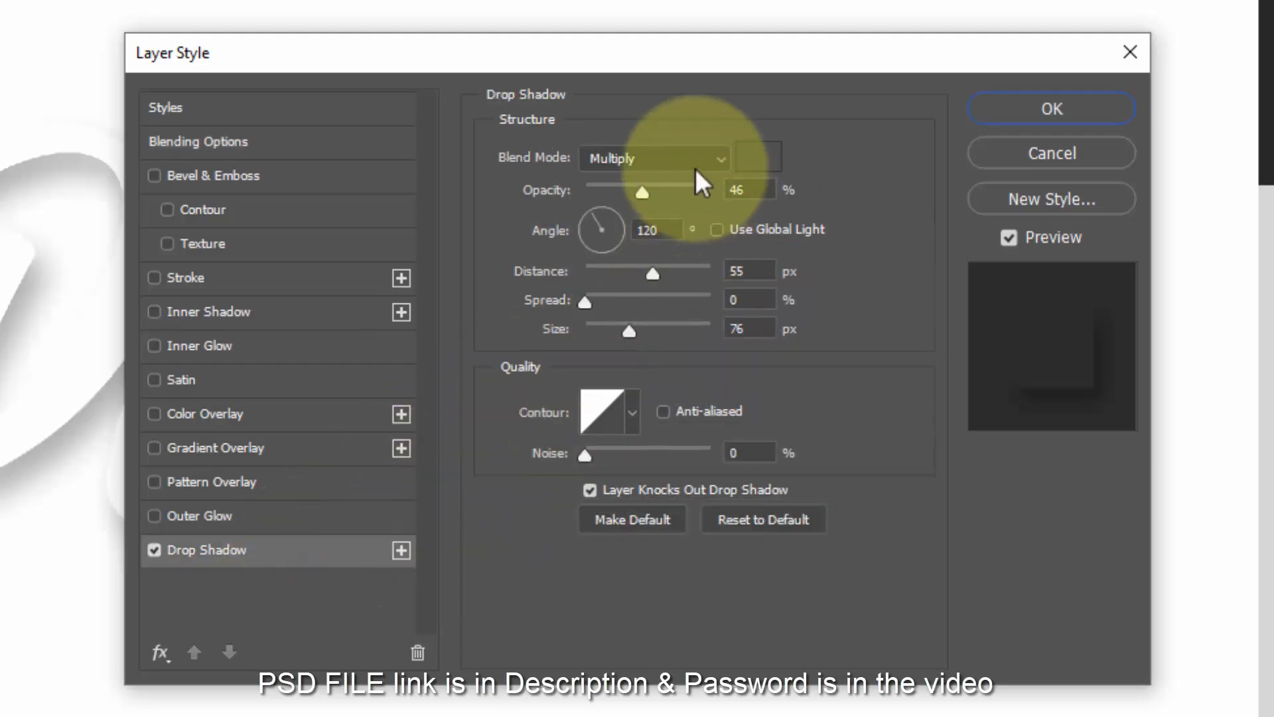
click(760, 156)
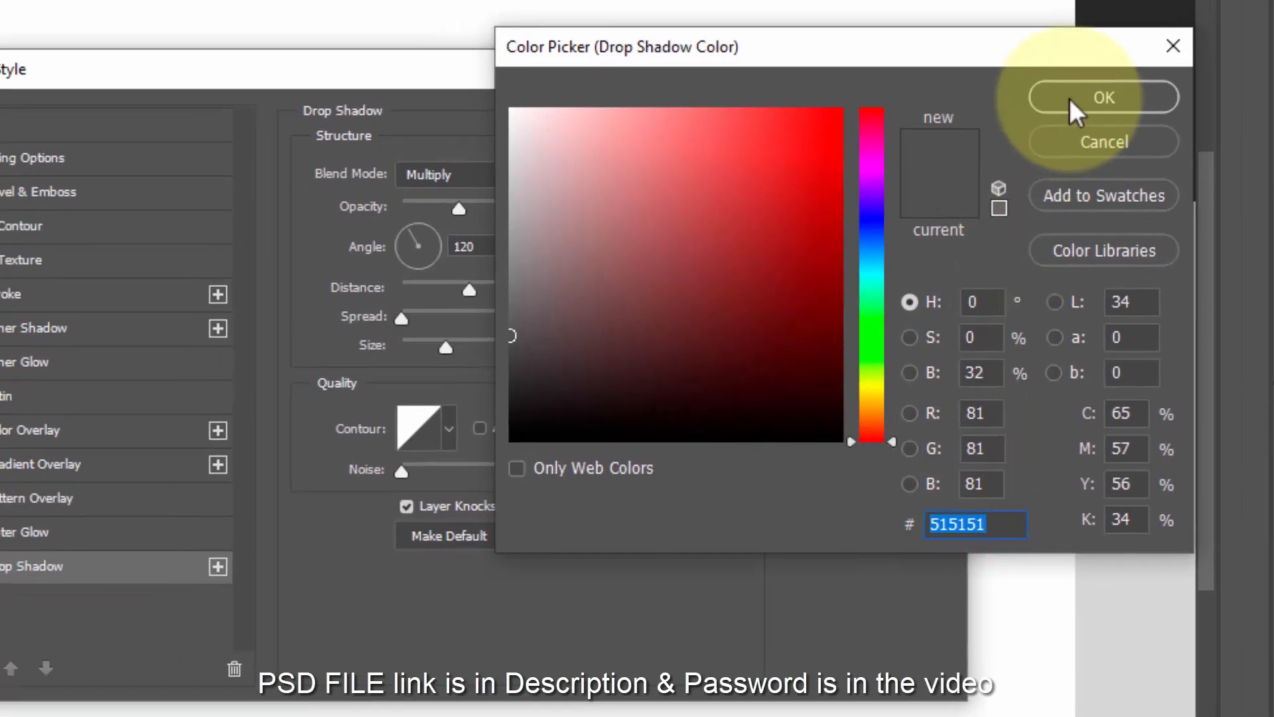
click(1044, 112)
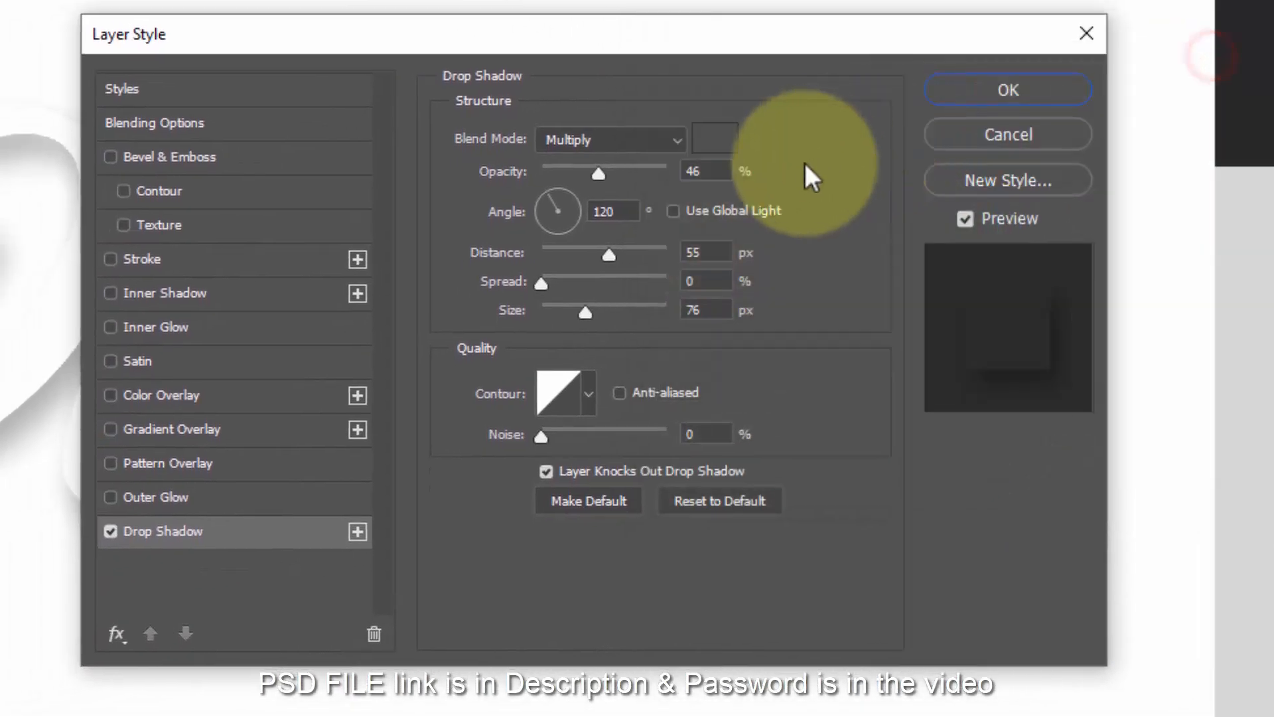
- Set the drop shadow to 79% opacity, 5 px distance and 9 px size
drag(712, 167, 611, 185)
text(79)
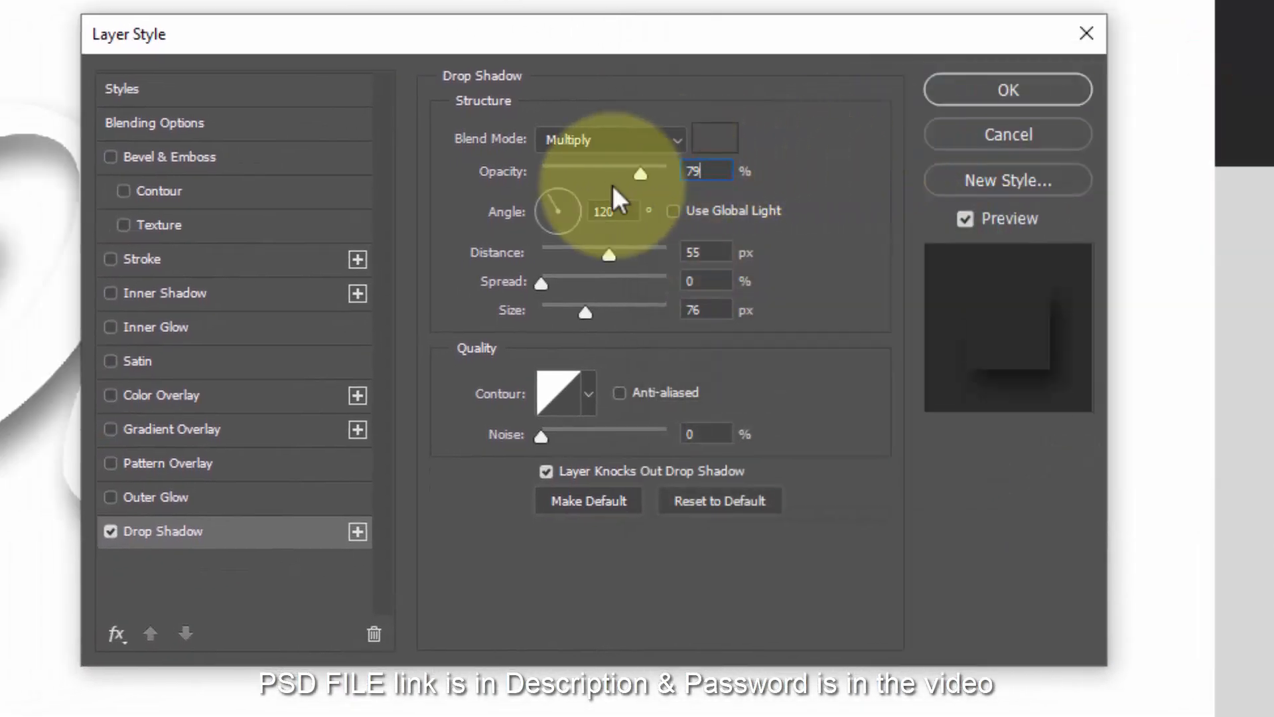
drag(713, 258, 592, 261)
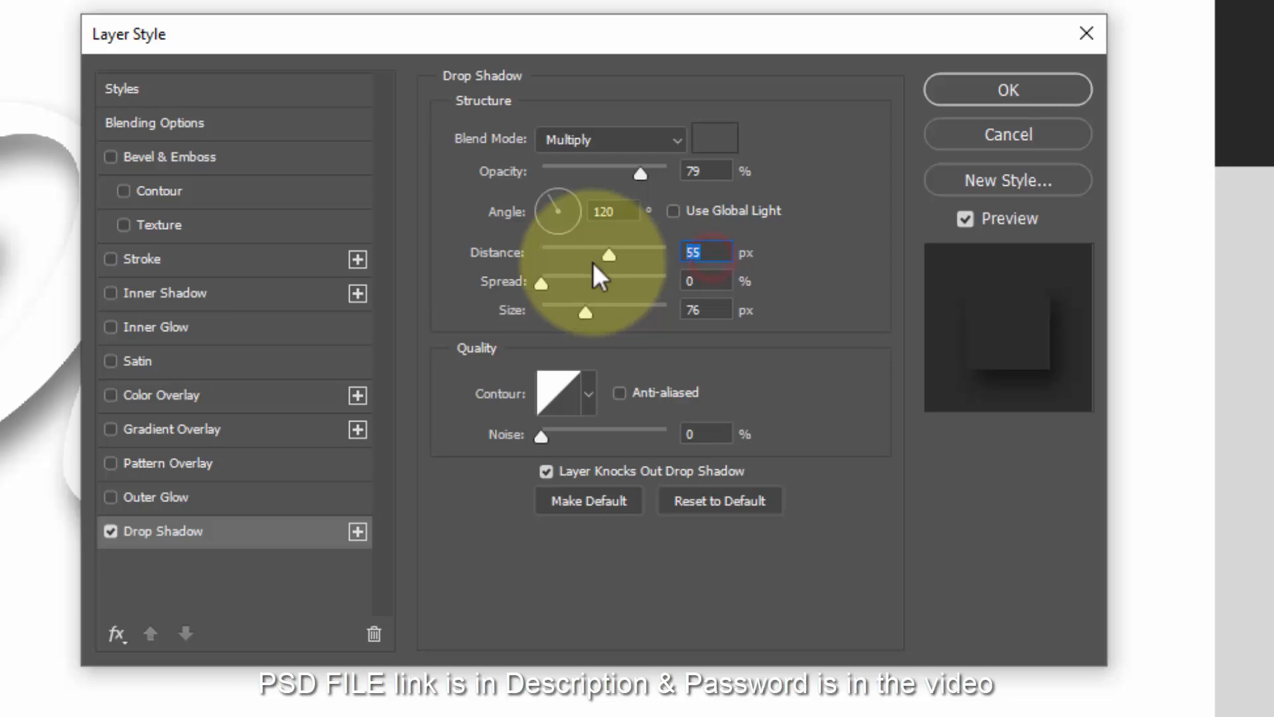
text(5)
drag(714, 310, 572, 321)
text(9)
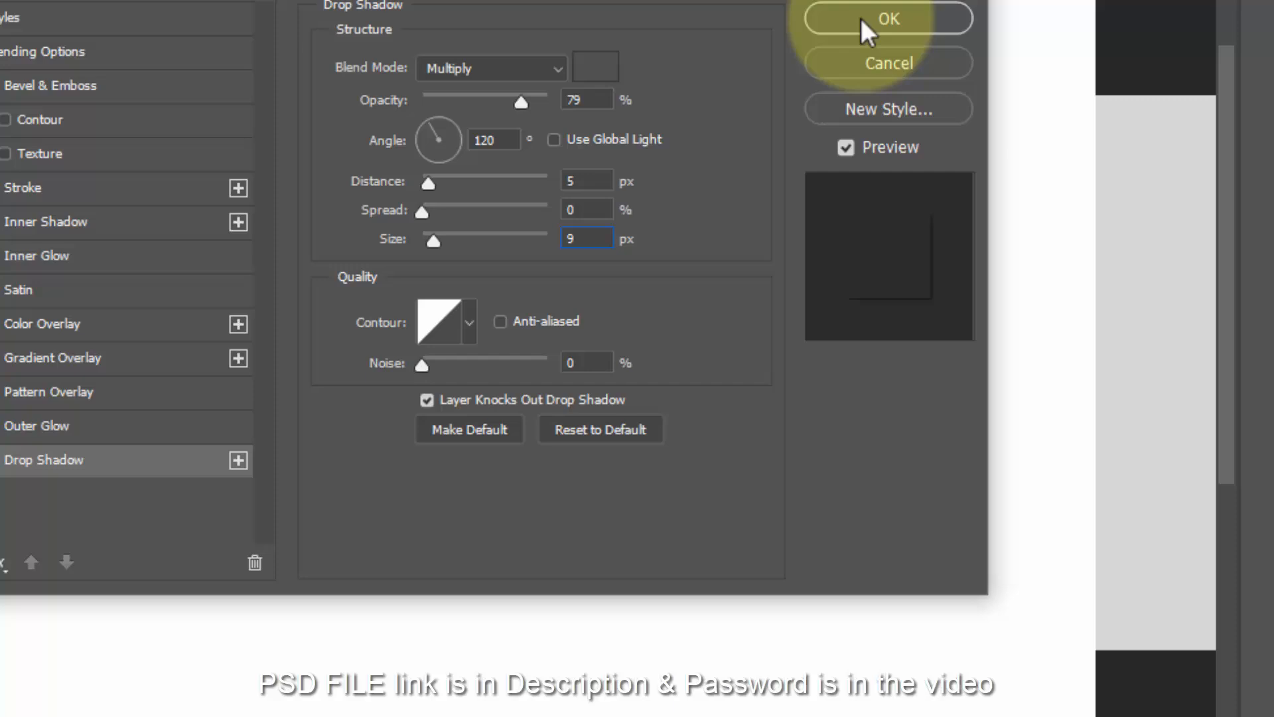
click(976, 91)
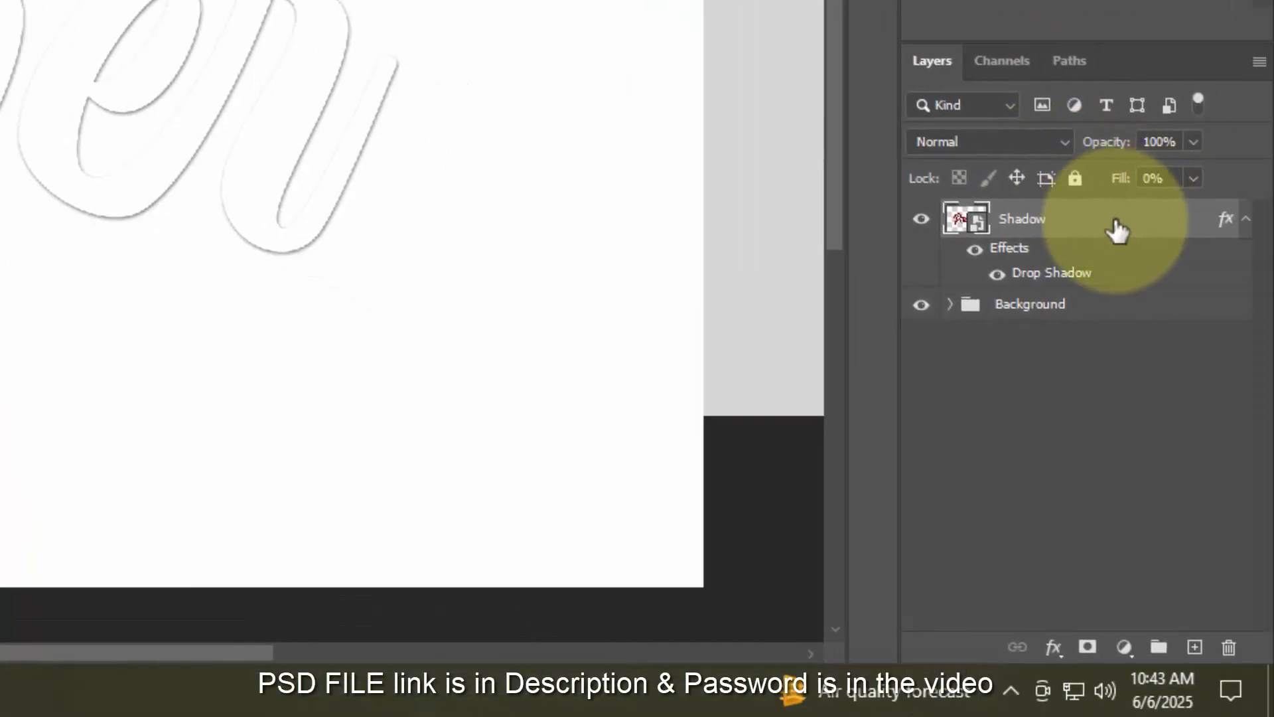
- Duplicate Shadow as Shadow copy and bring up its drop shadow settings
key(ctrl+j)
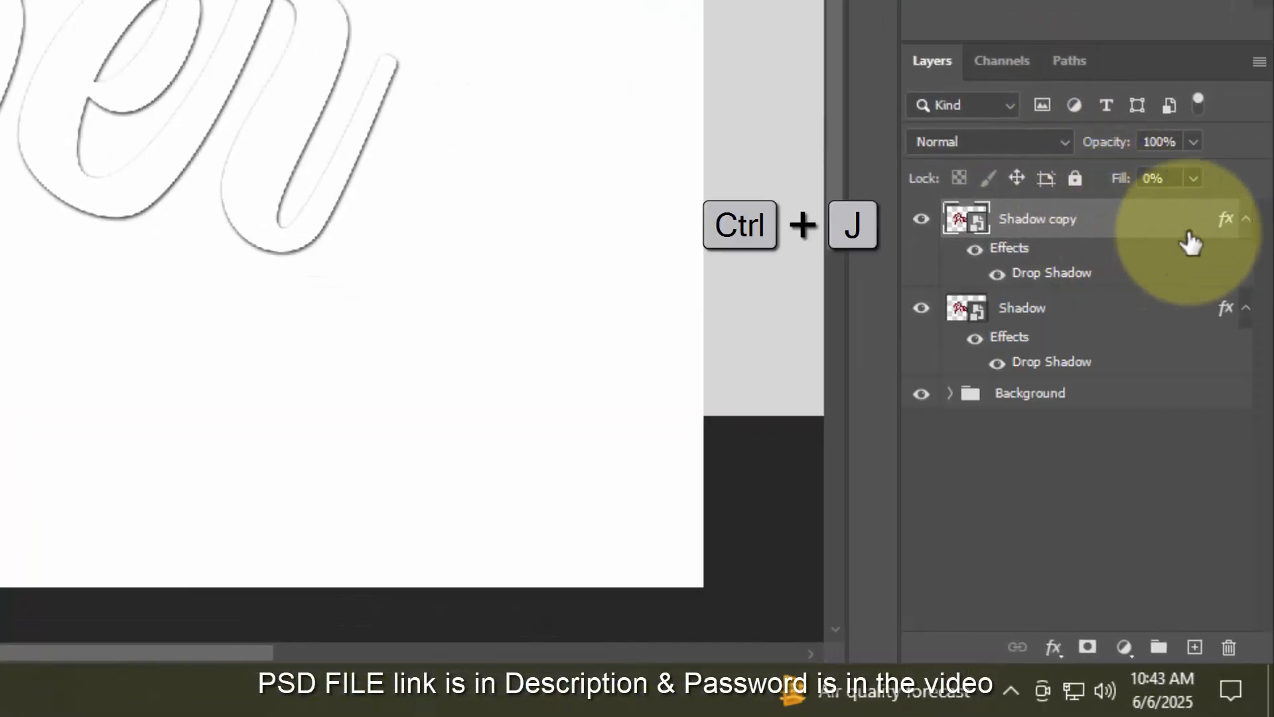
double_click(1226, 218)
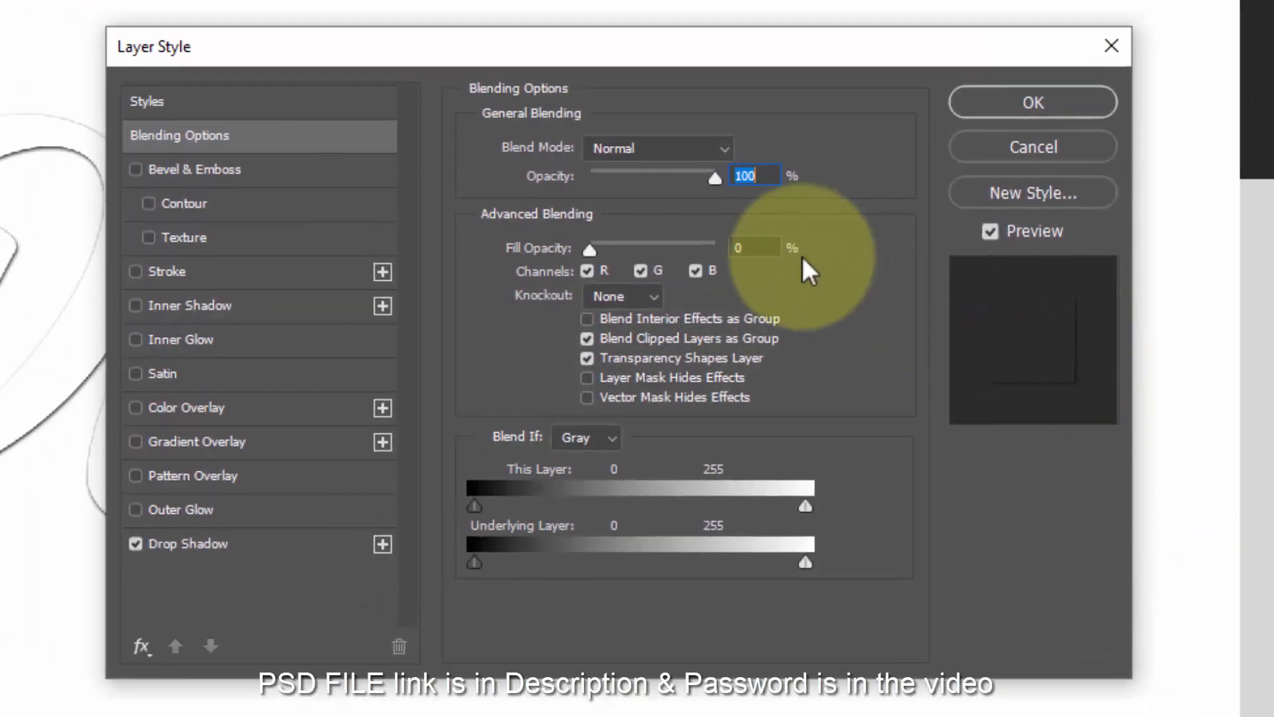
click(756, 247)
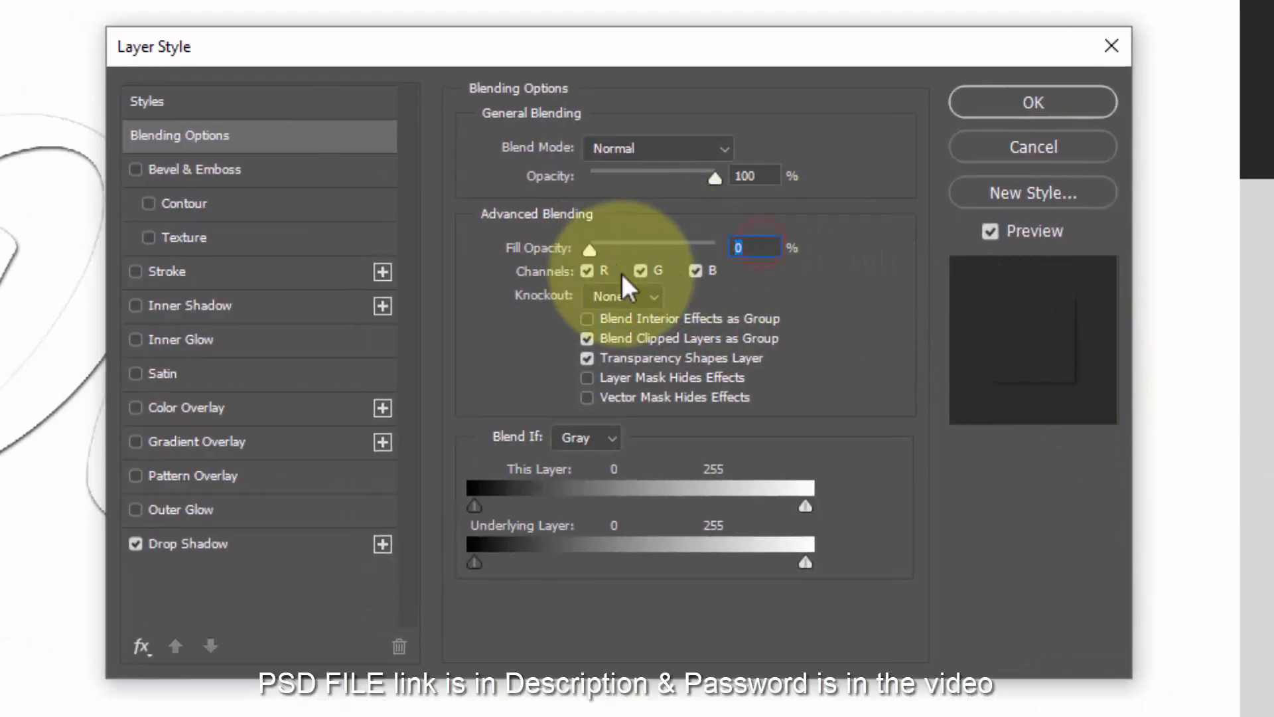
click(281, 542)
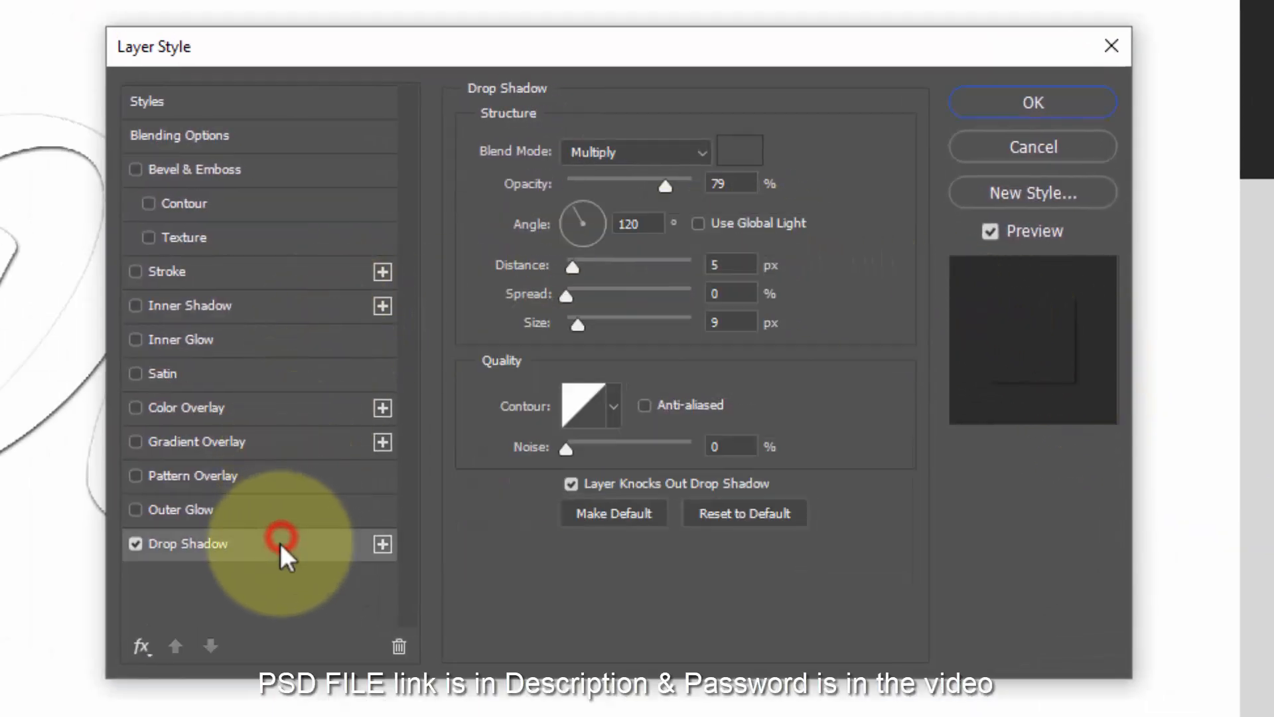
- Change Shadow copy's drop shadow to 10 px distance and 36 px size
click(745, 184)
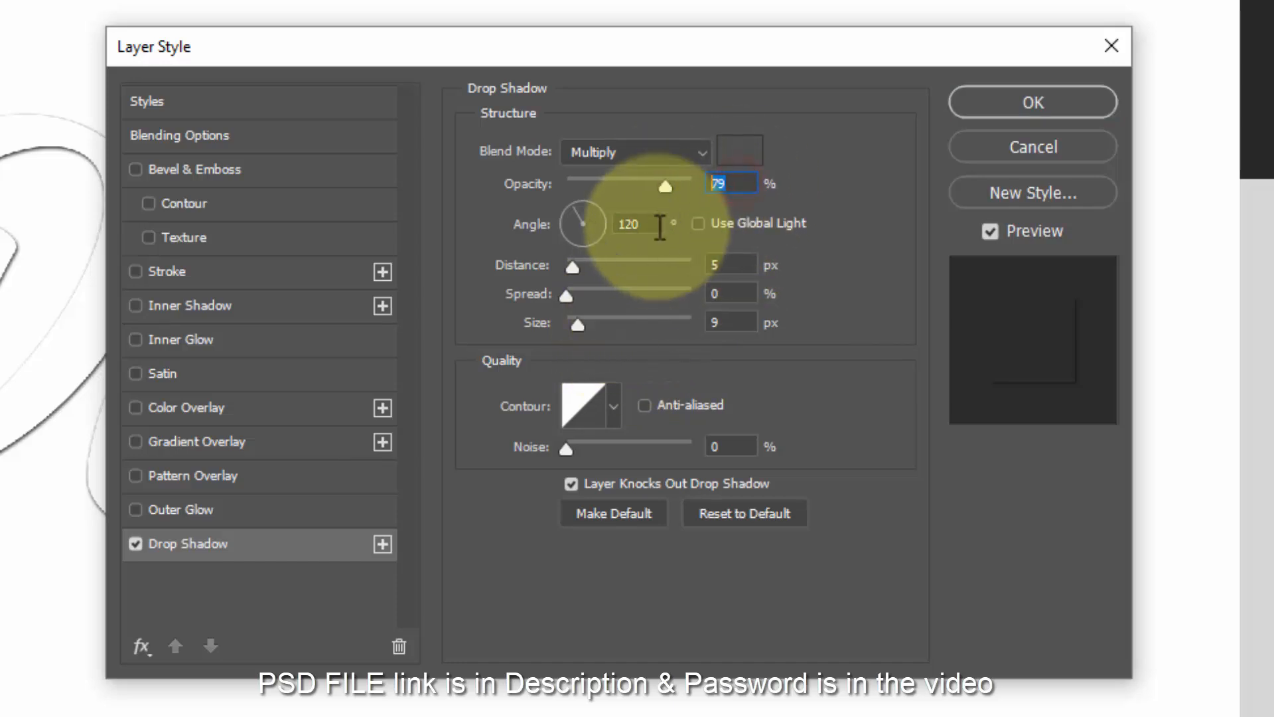
click(657, 222)
click(741, 262)
text(10)
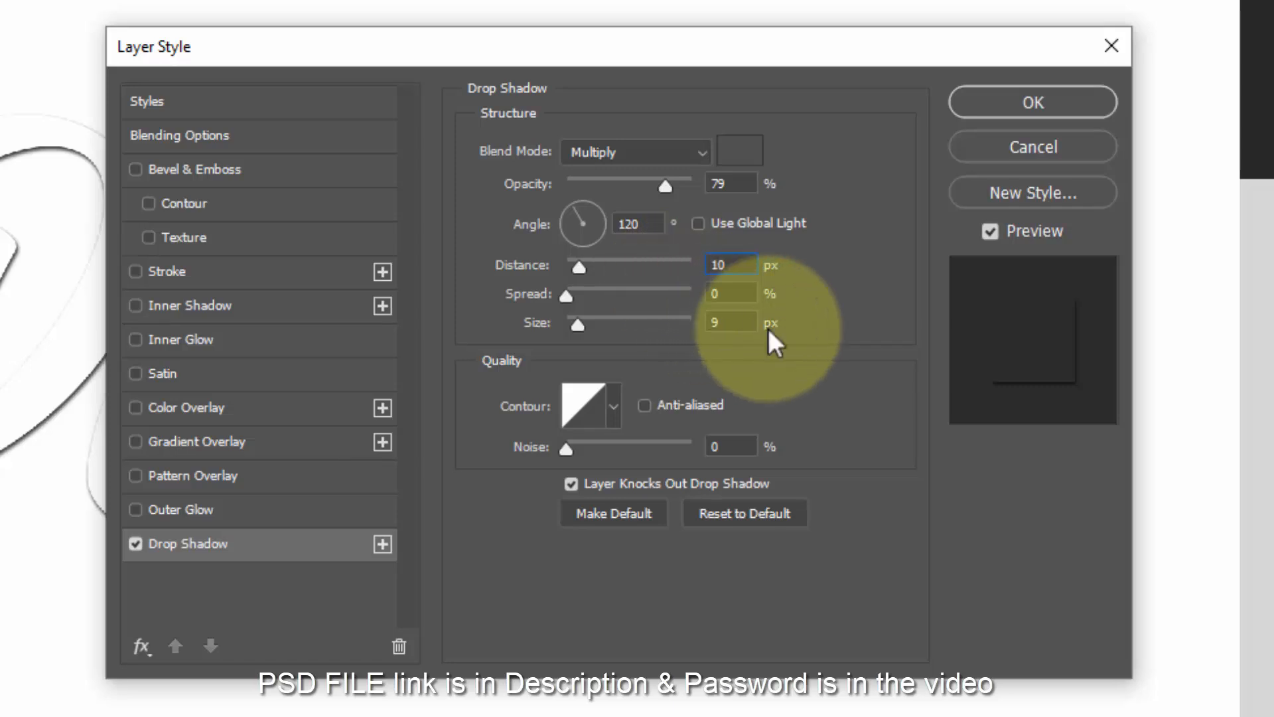
click(741, 323)
text(36)
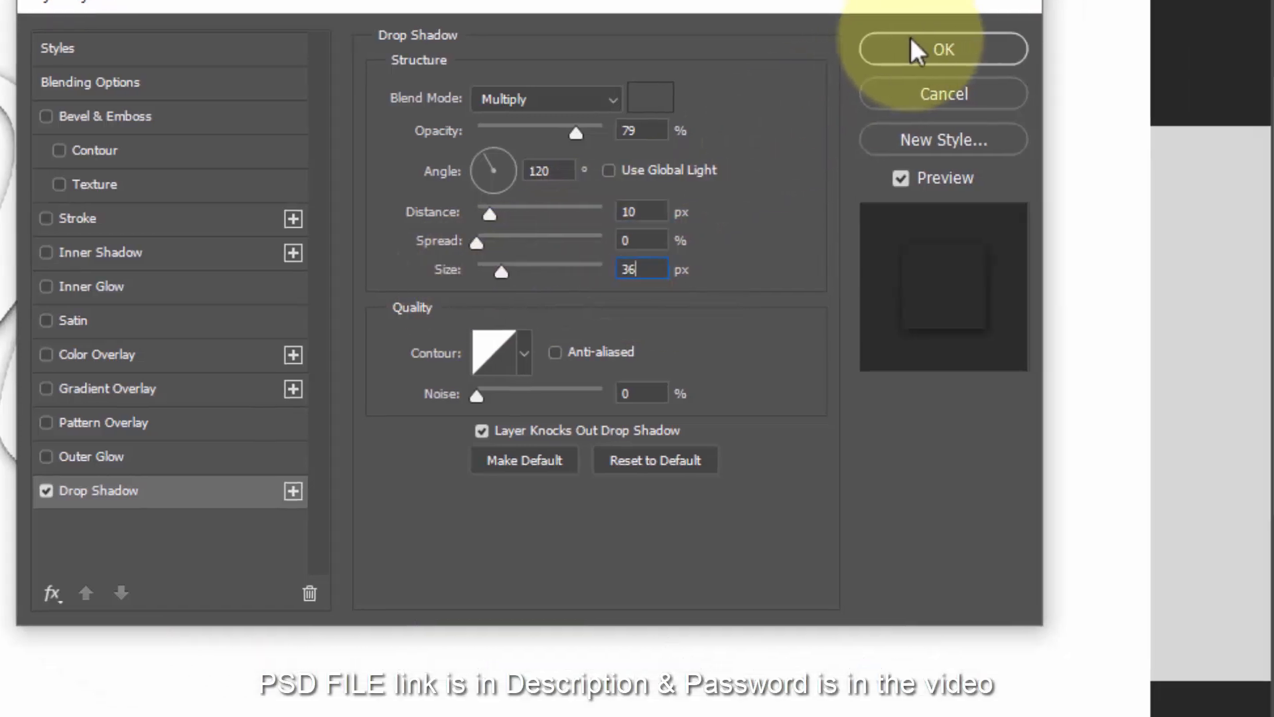
click(918, 50)
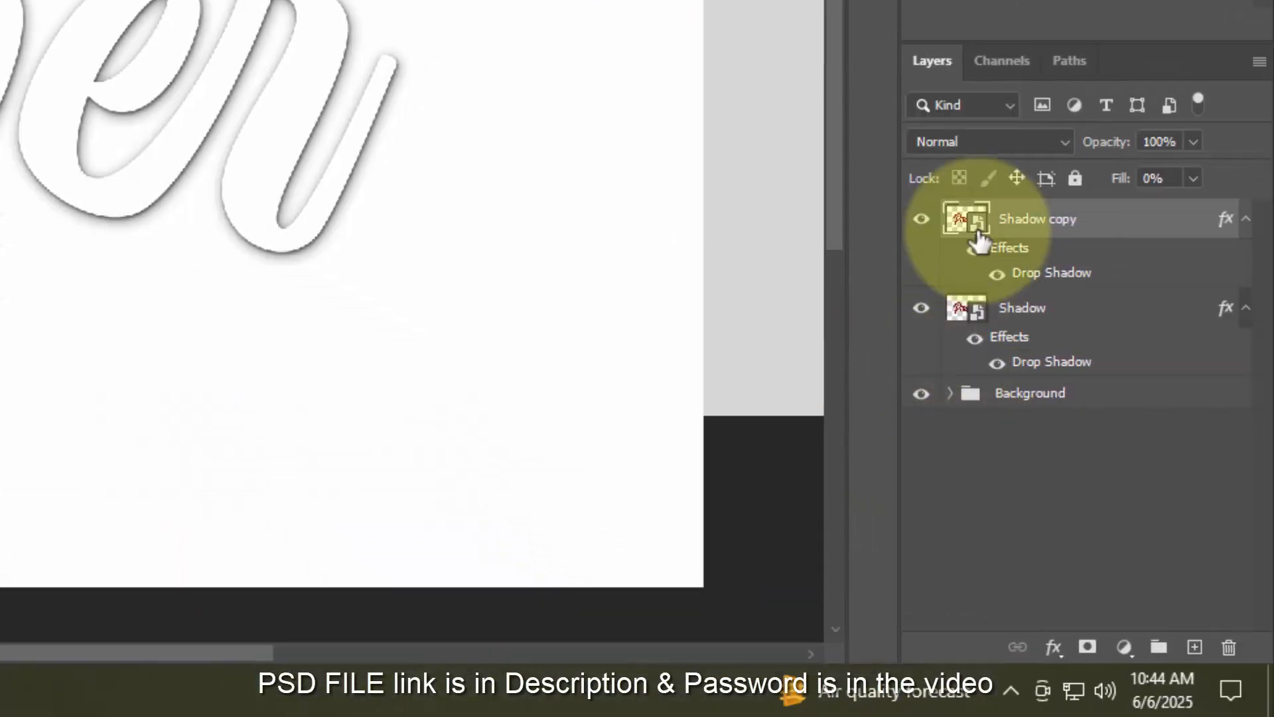
- Duplicate into Shadow copy 2 with a drop shadow of 19 px distance and 62 px size
key(ctrl+j)
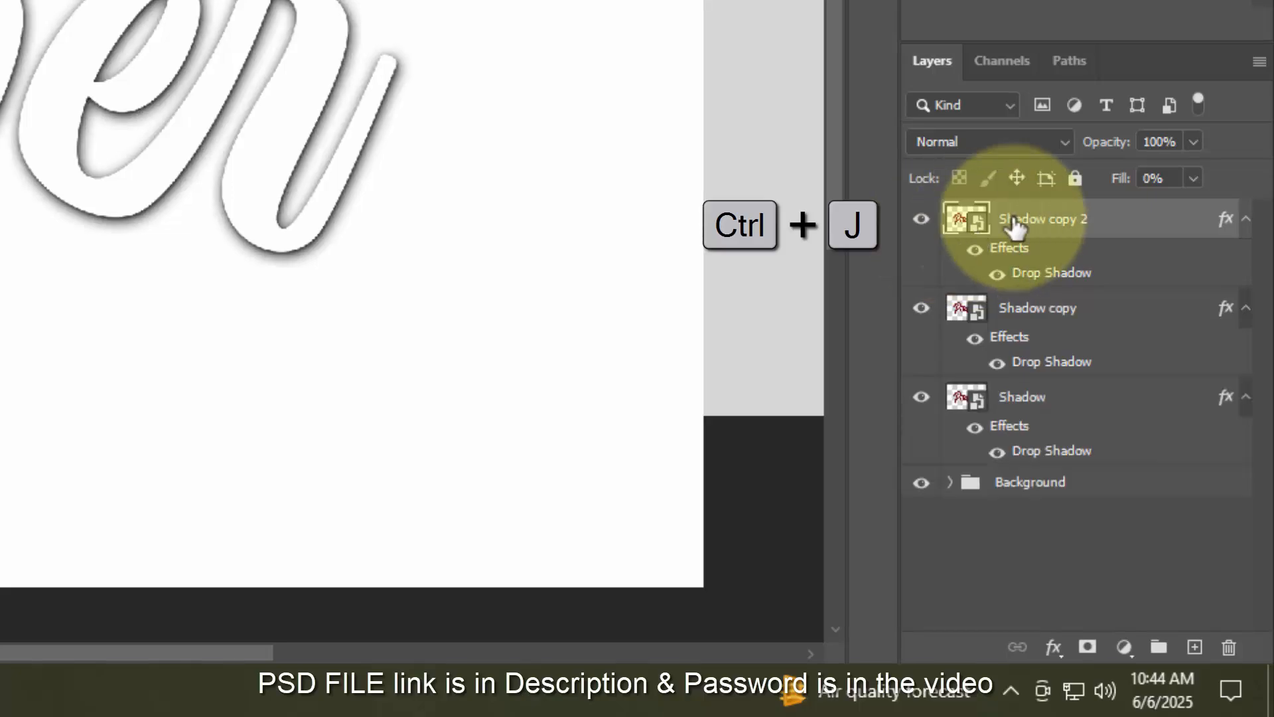
double_click(1223, 217)
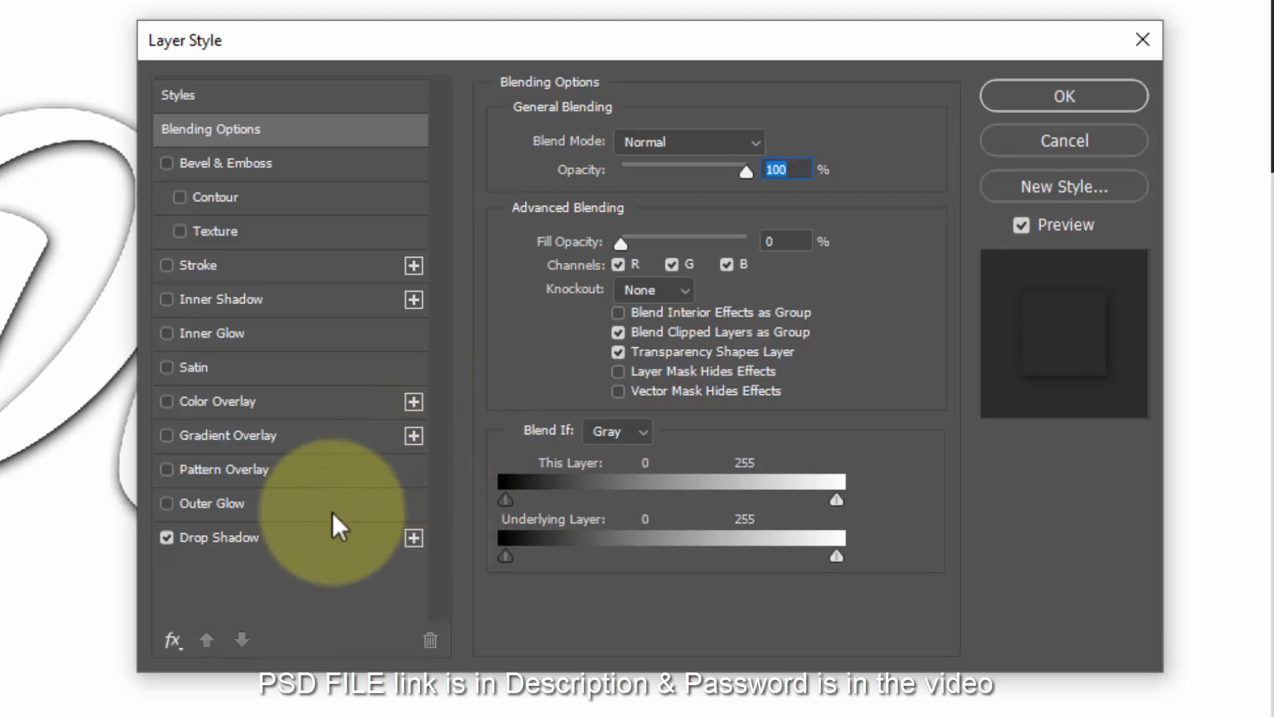
click(319, 536)
click(754, 258)
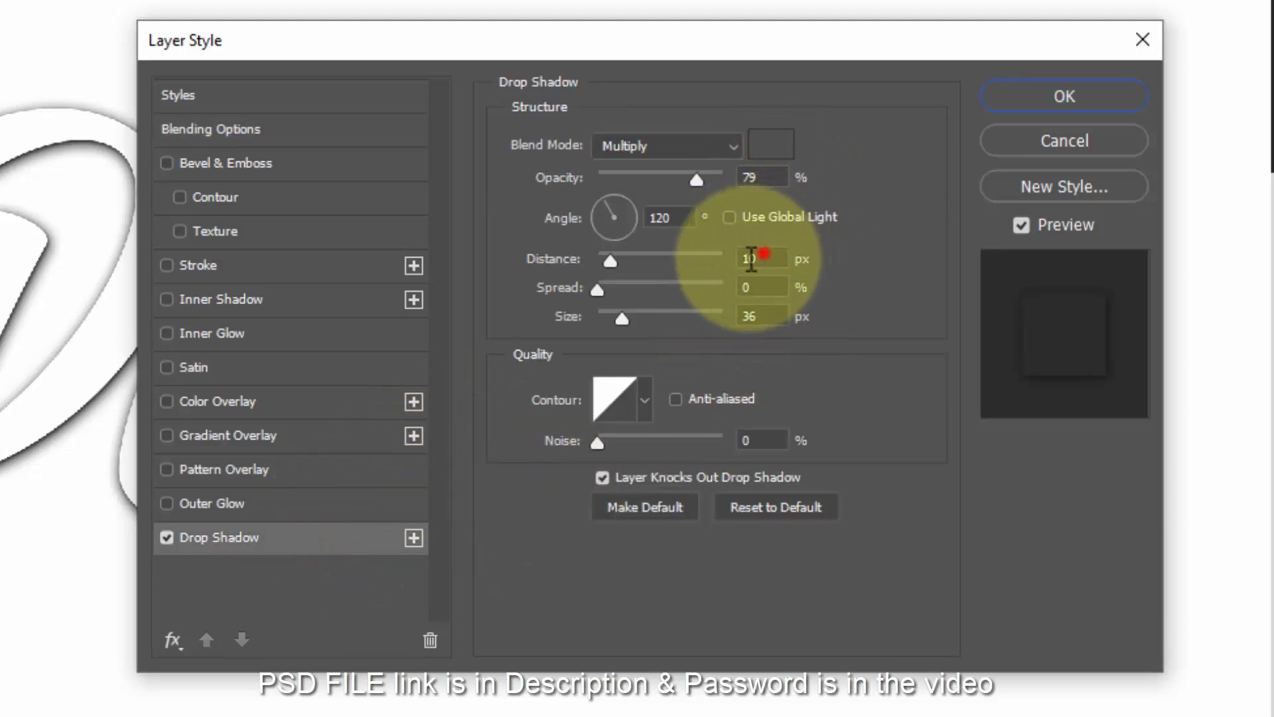
text(19)
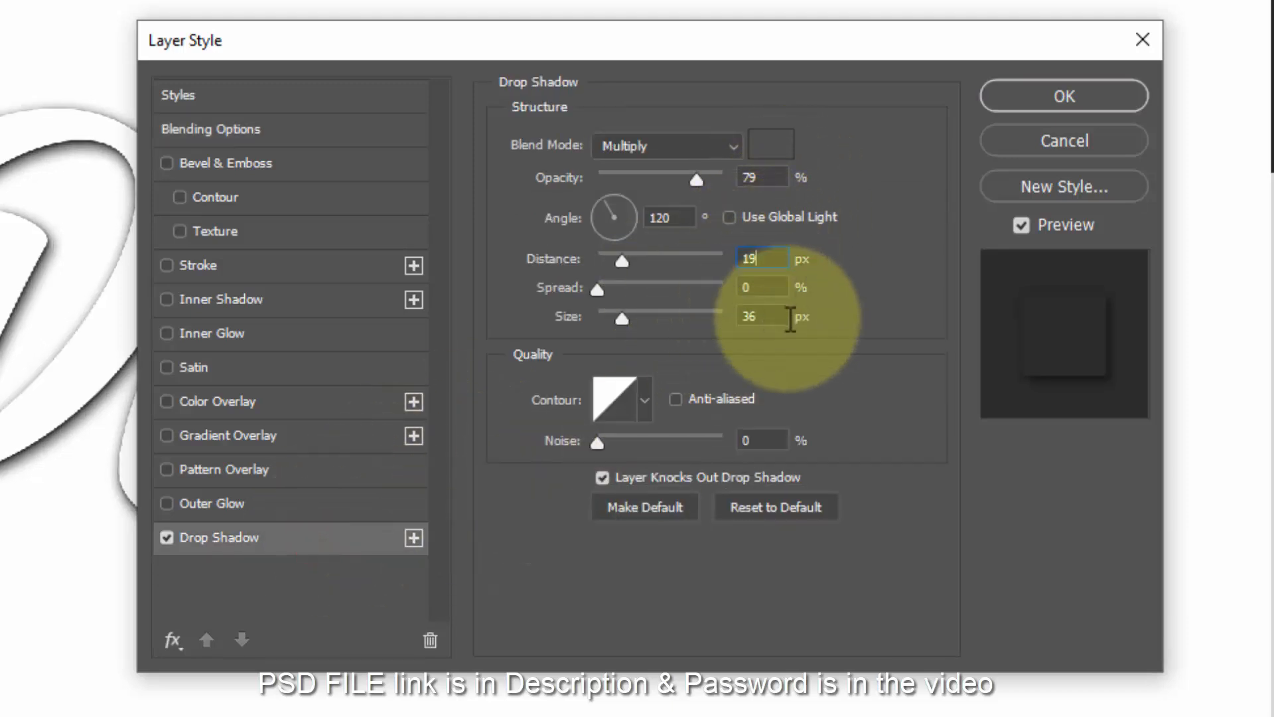
click(786, 316)
text(6)
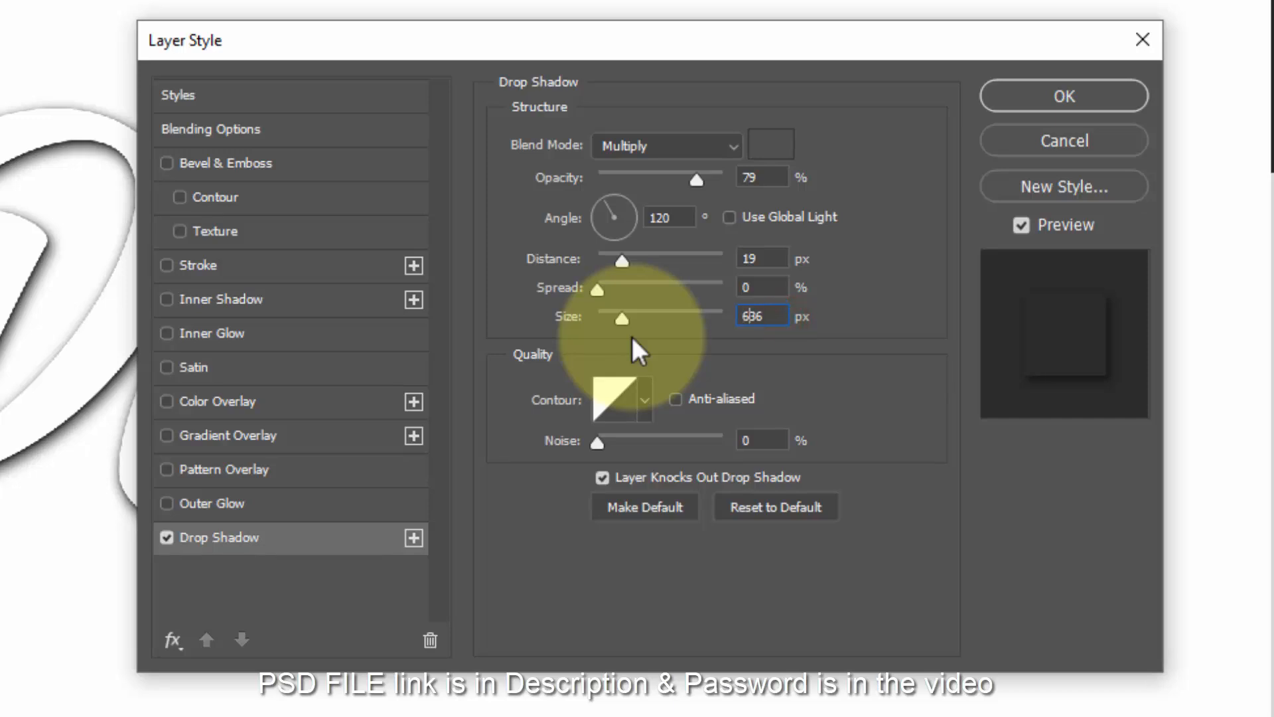
key(Delete)
key(Delete)
text(2)
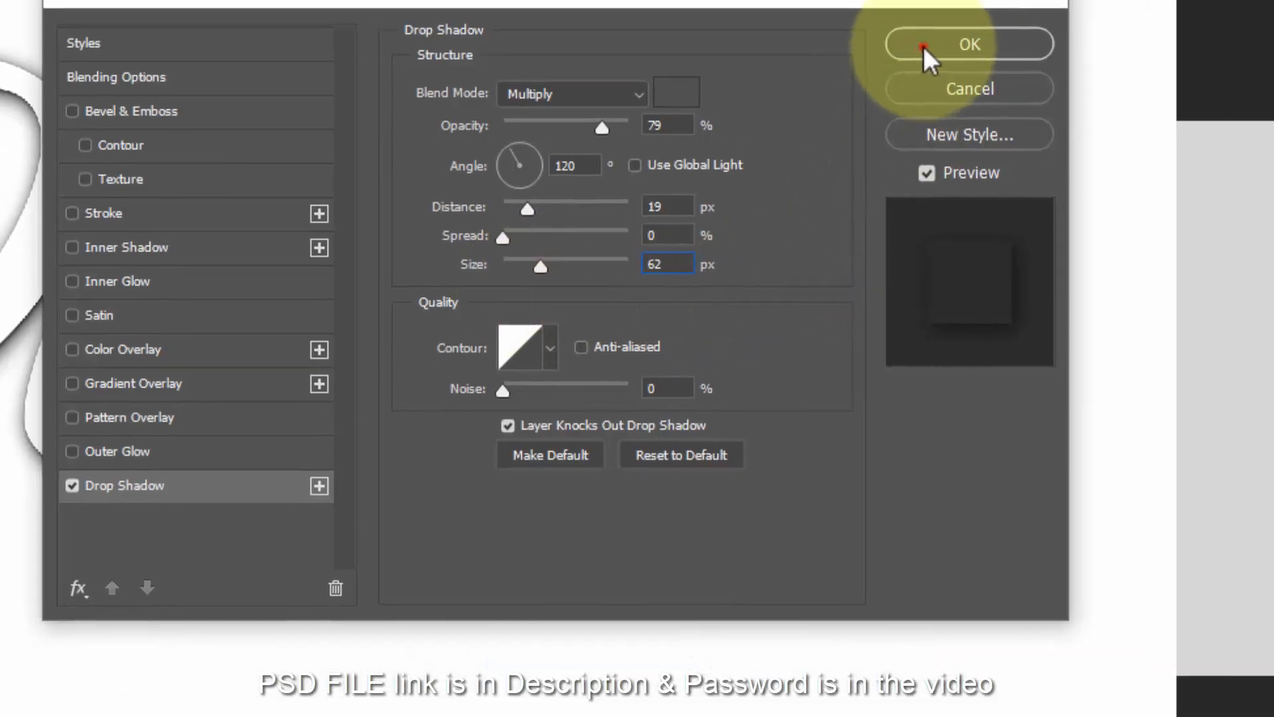
click(1025, 100)
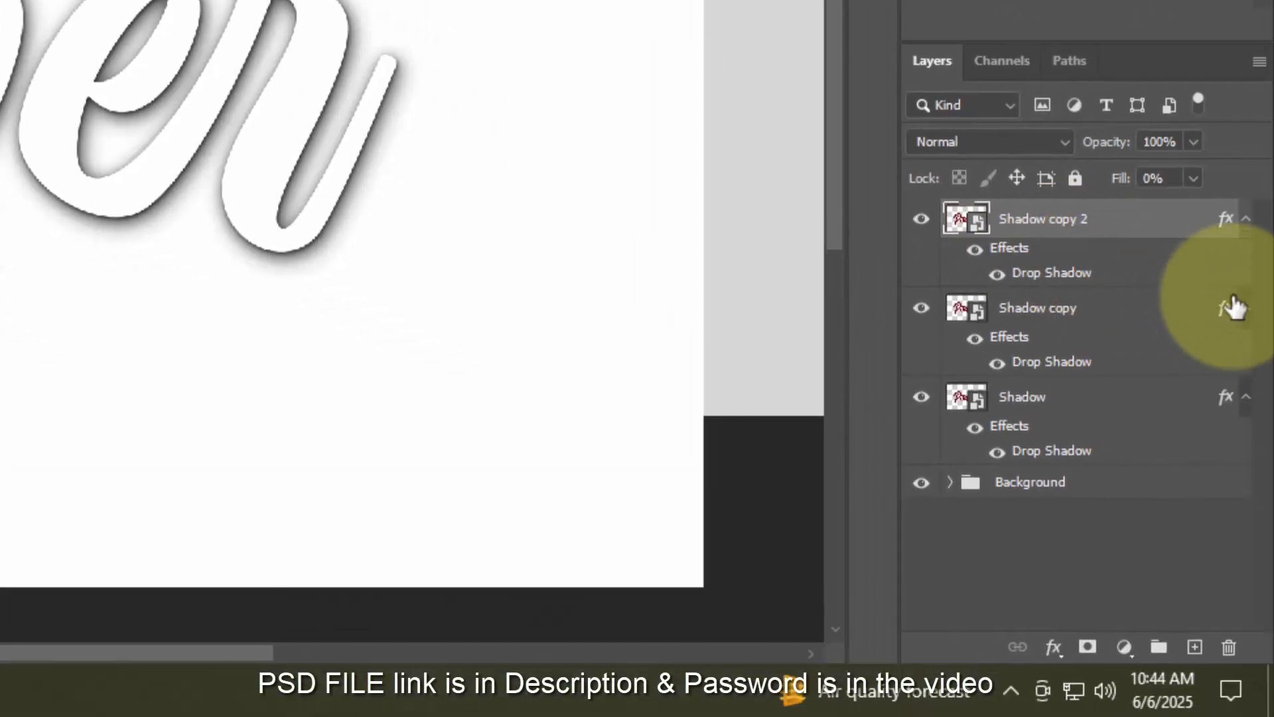
- Collapse the effect lists of Shadow copy, Shadow and Shadow copy 2
click(1245, 309)
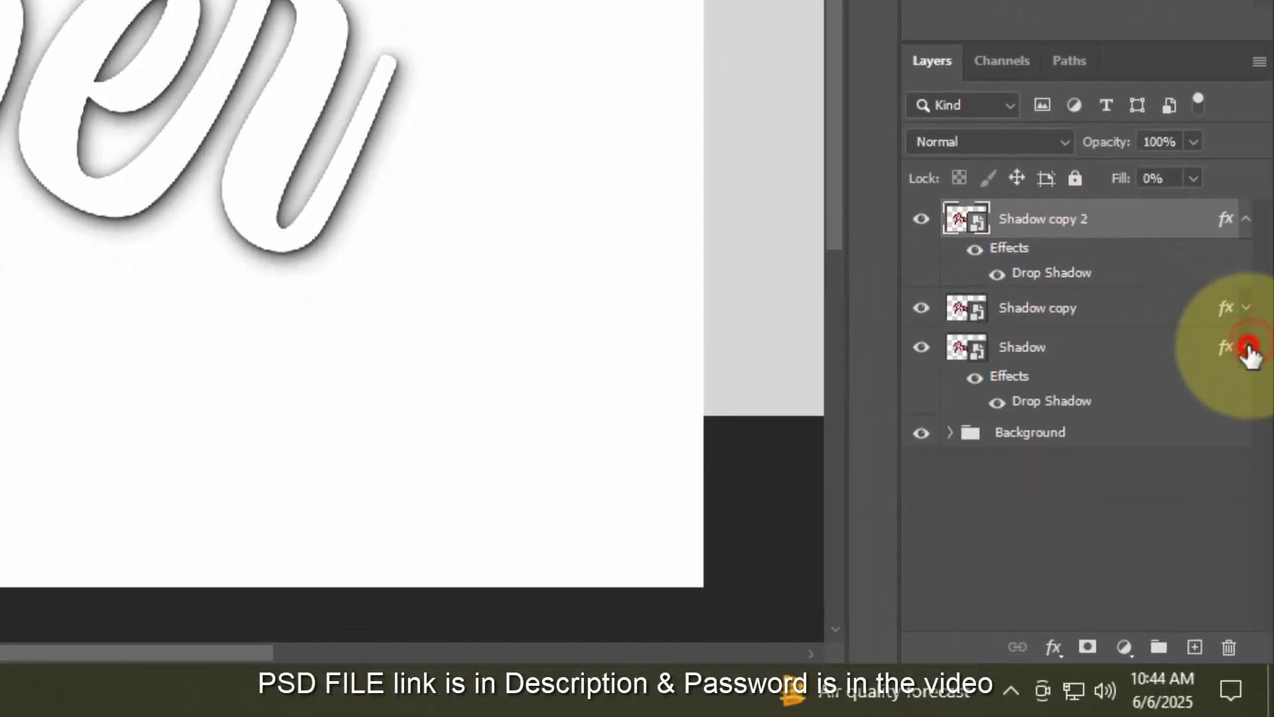
click(1249, 347)
click(1246, 219)
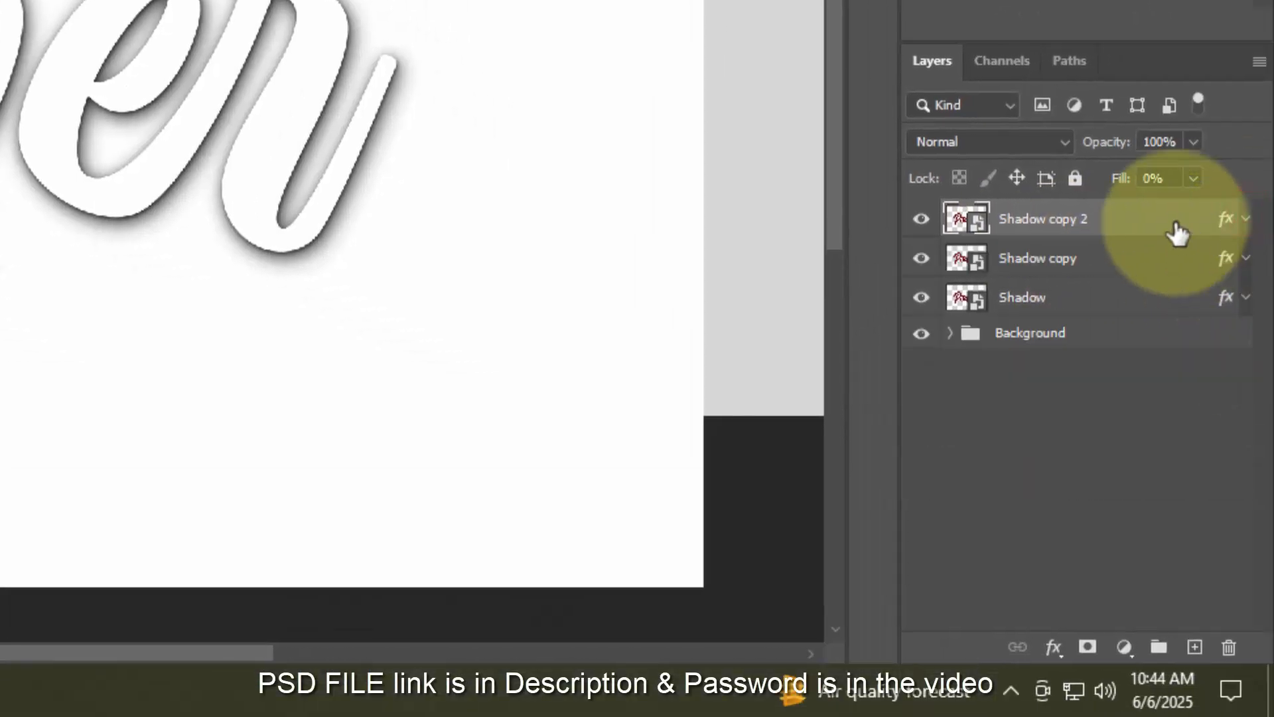
- Duplicate into Shadow copy 3 and bring up its drop shadow settings
key(ctrl+j)
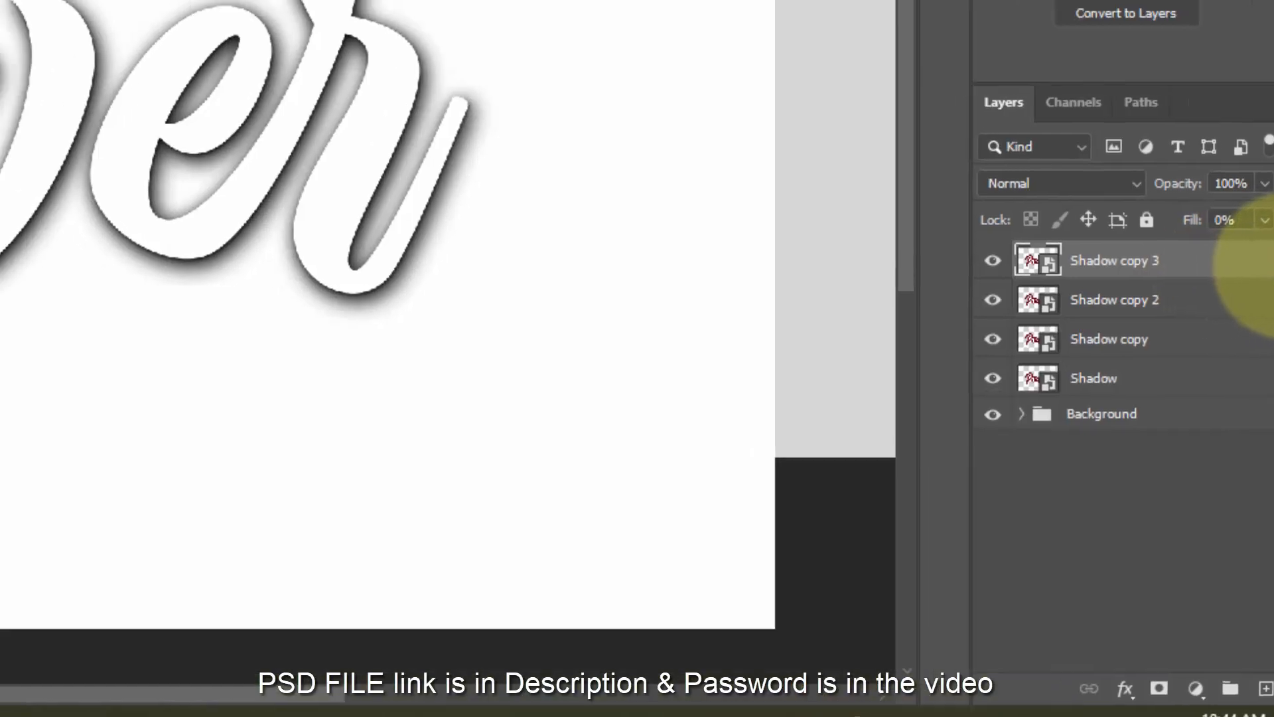
double_click(1228, 221)
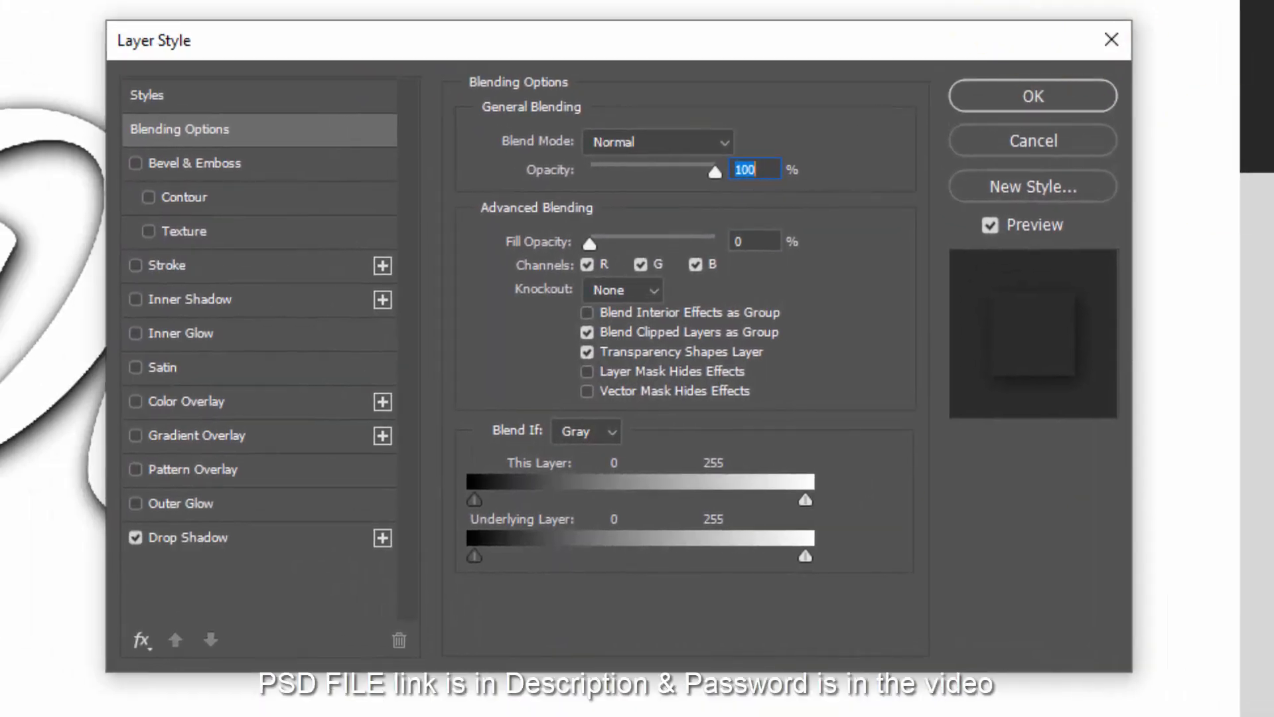
click(762, 240)
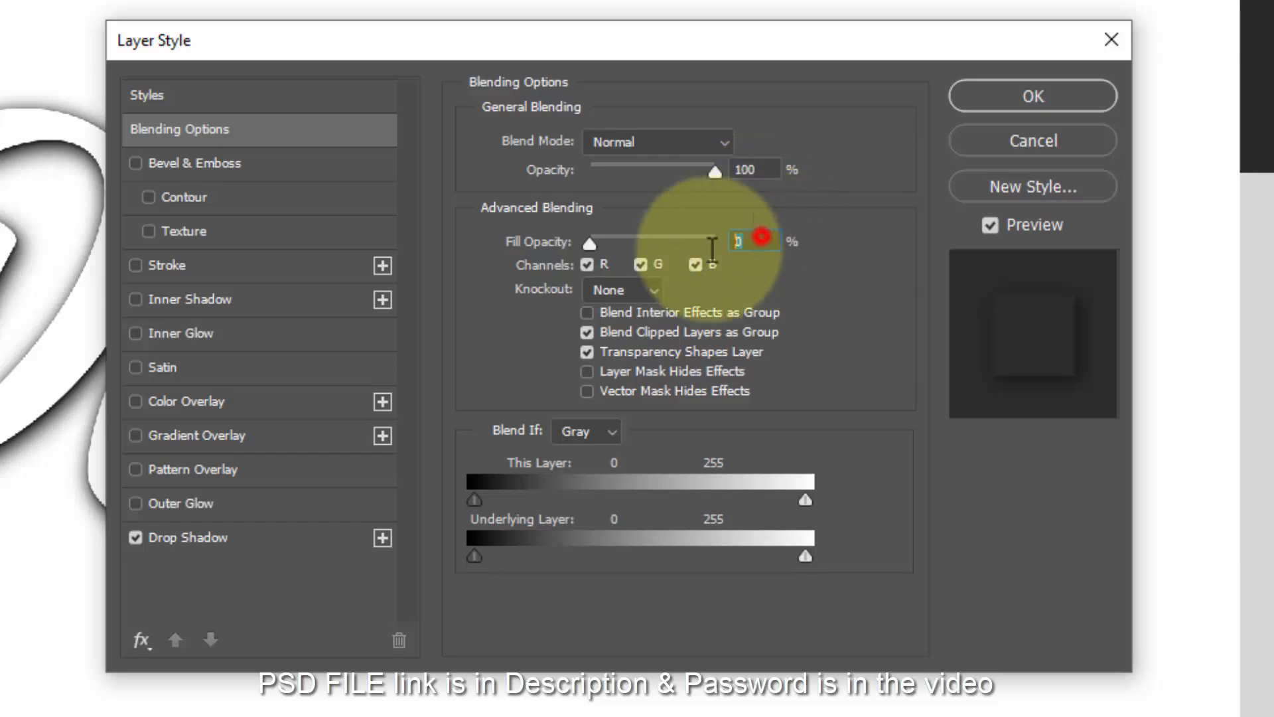
click(261, 534)
- Change Shadow copy 3's drop shadow to 81% opacity, 31 px distance, 102 px size
double_click(731, 176)
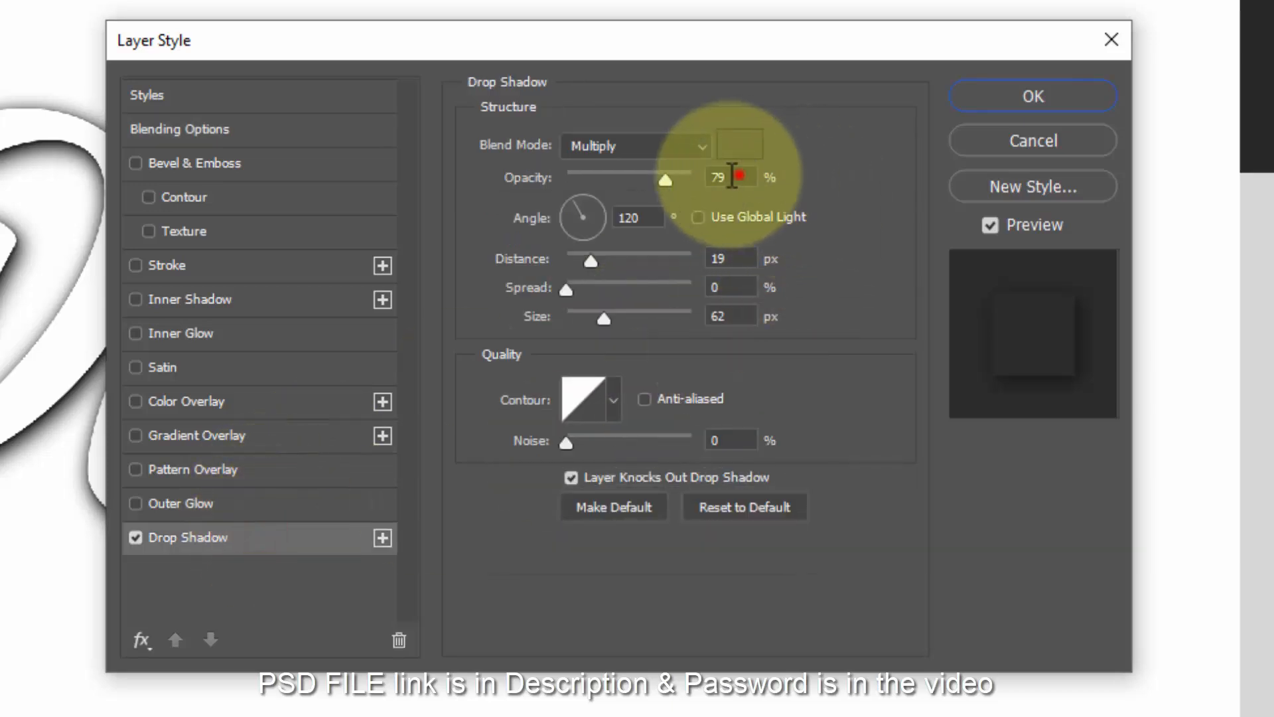
text(81)
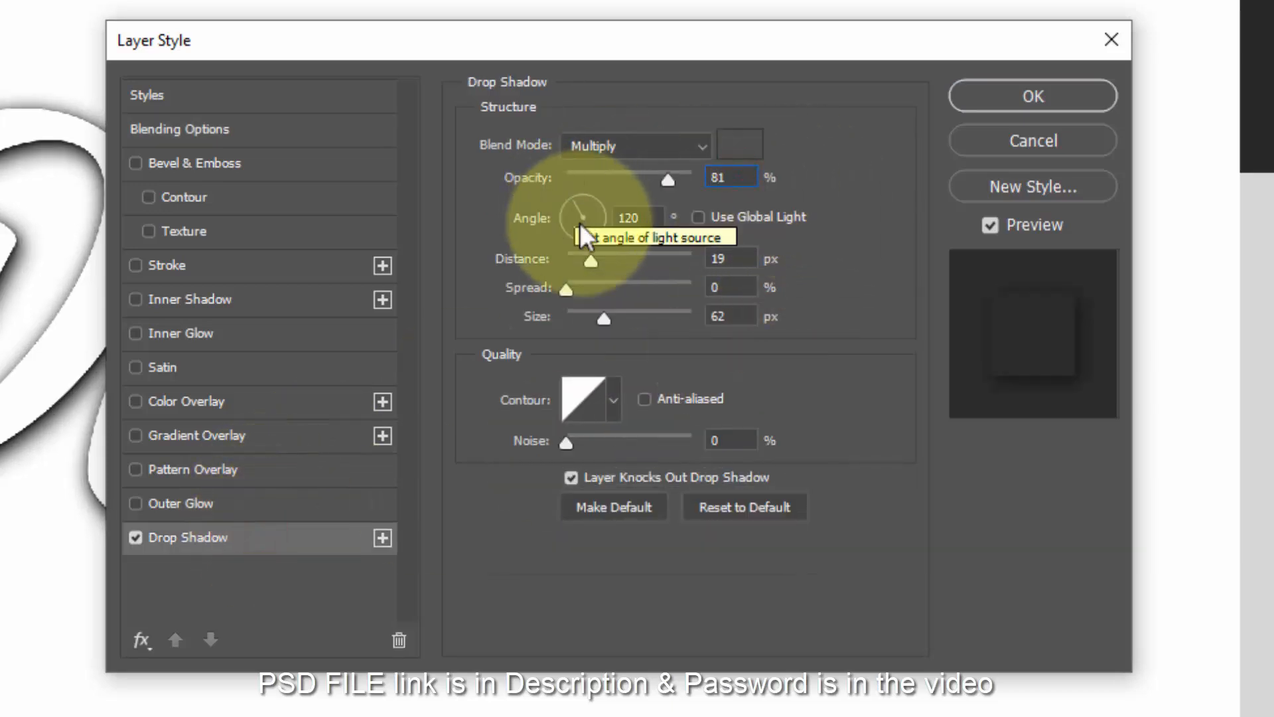
click(750, 259)
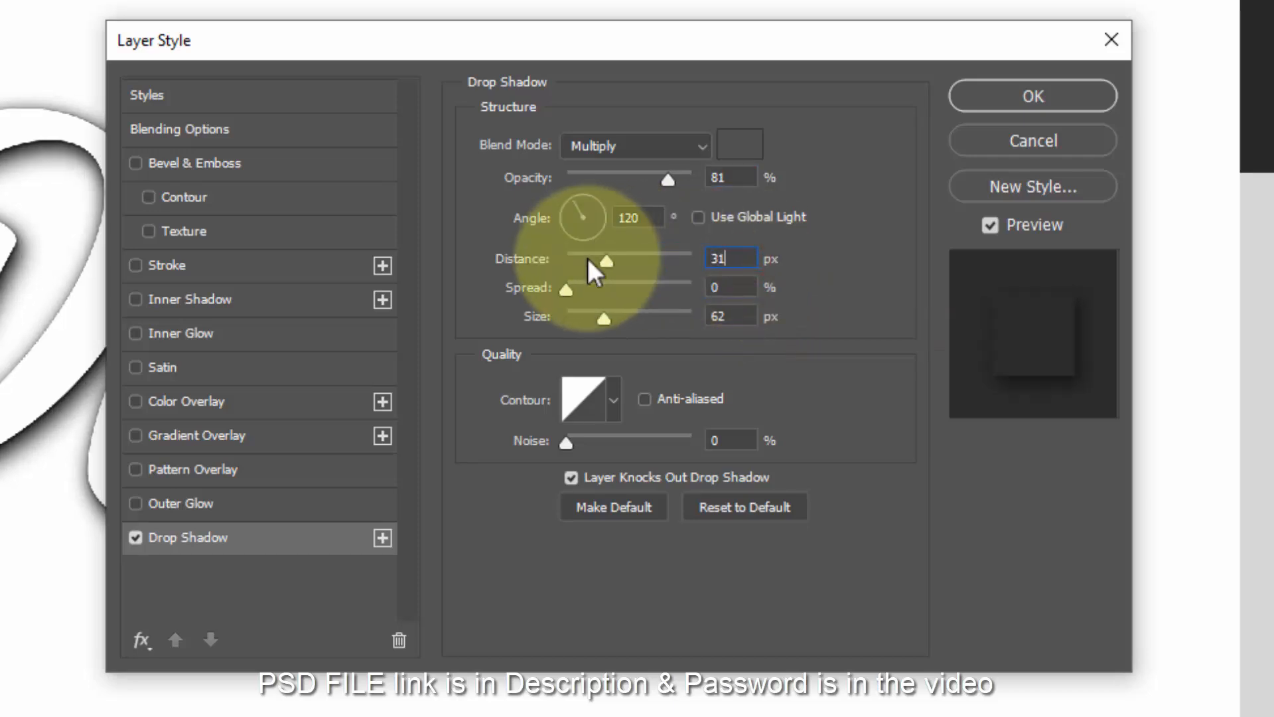
text(31)
click(745, 318)
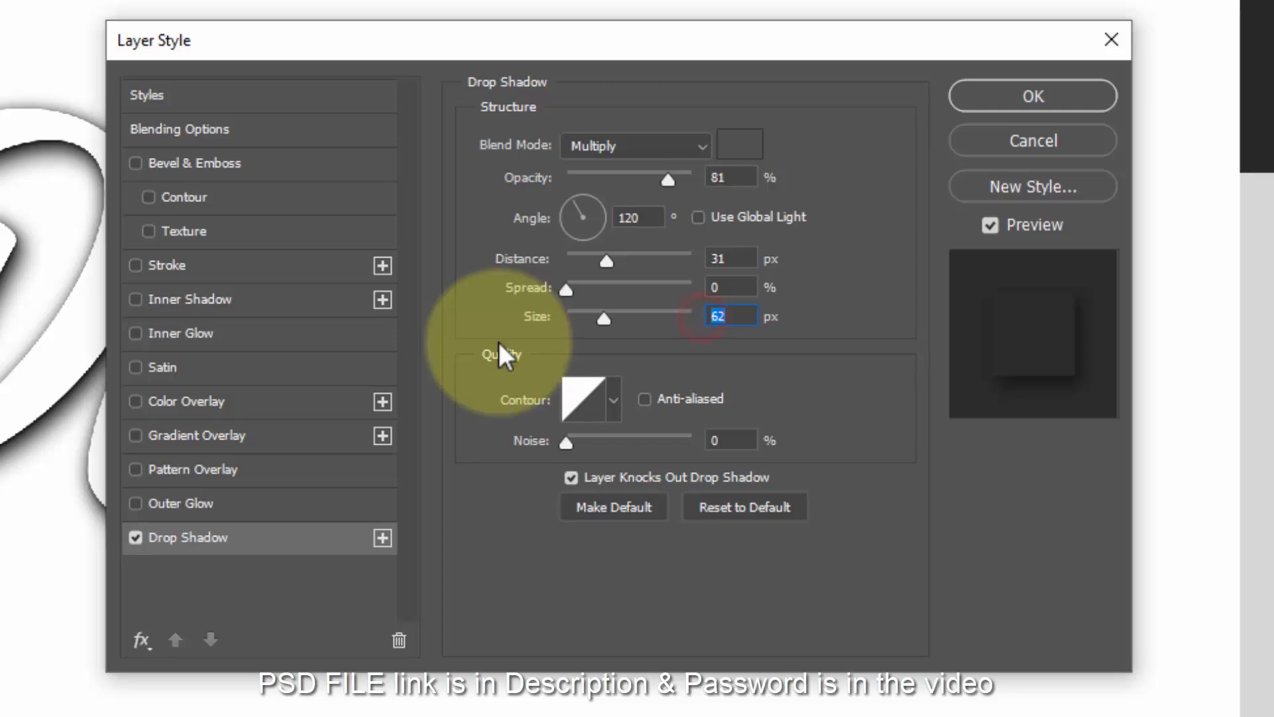
text(102)
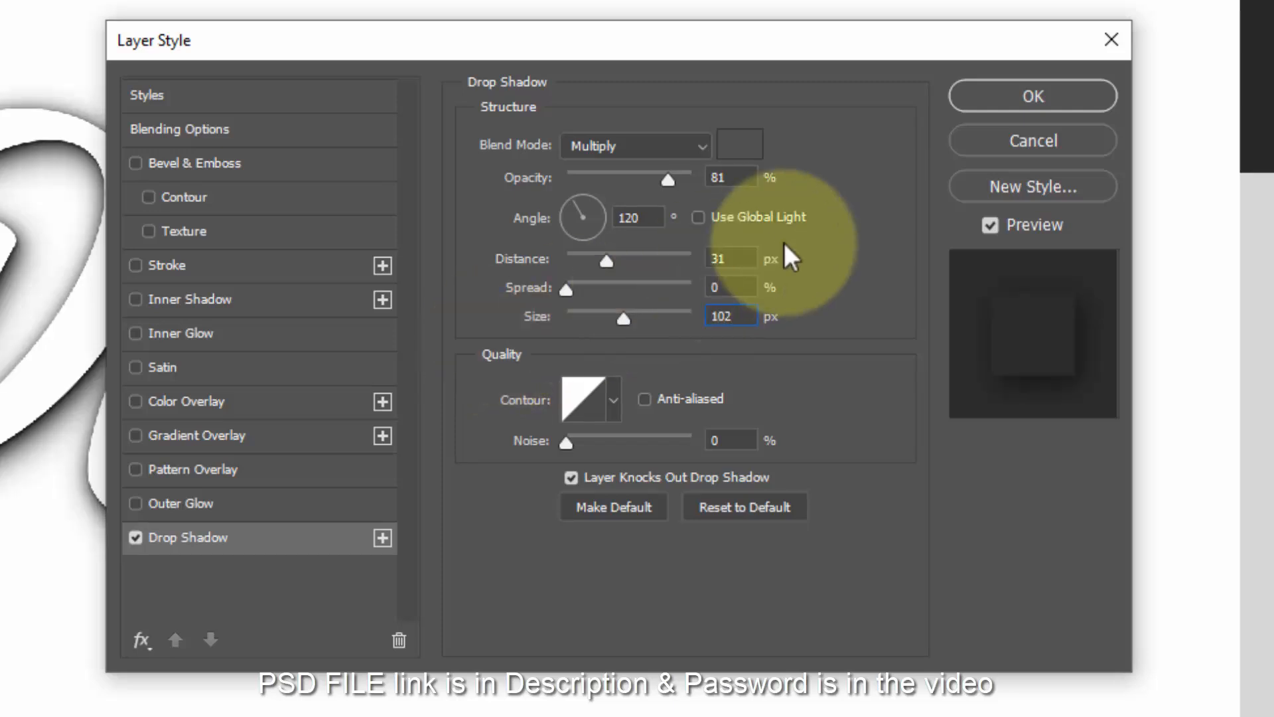
key(Return)
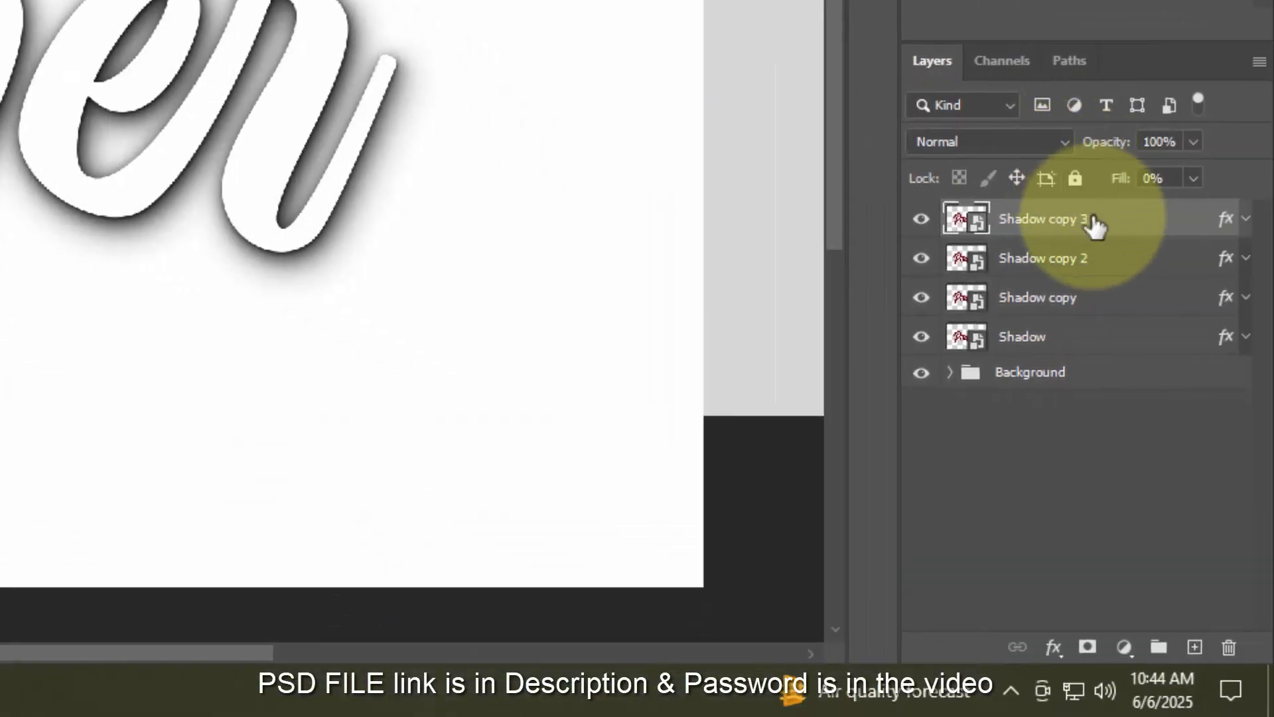
- Duplicate into Shadow copy 4 and bring up its drop shadow settings
key(ctrl+j)
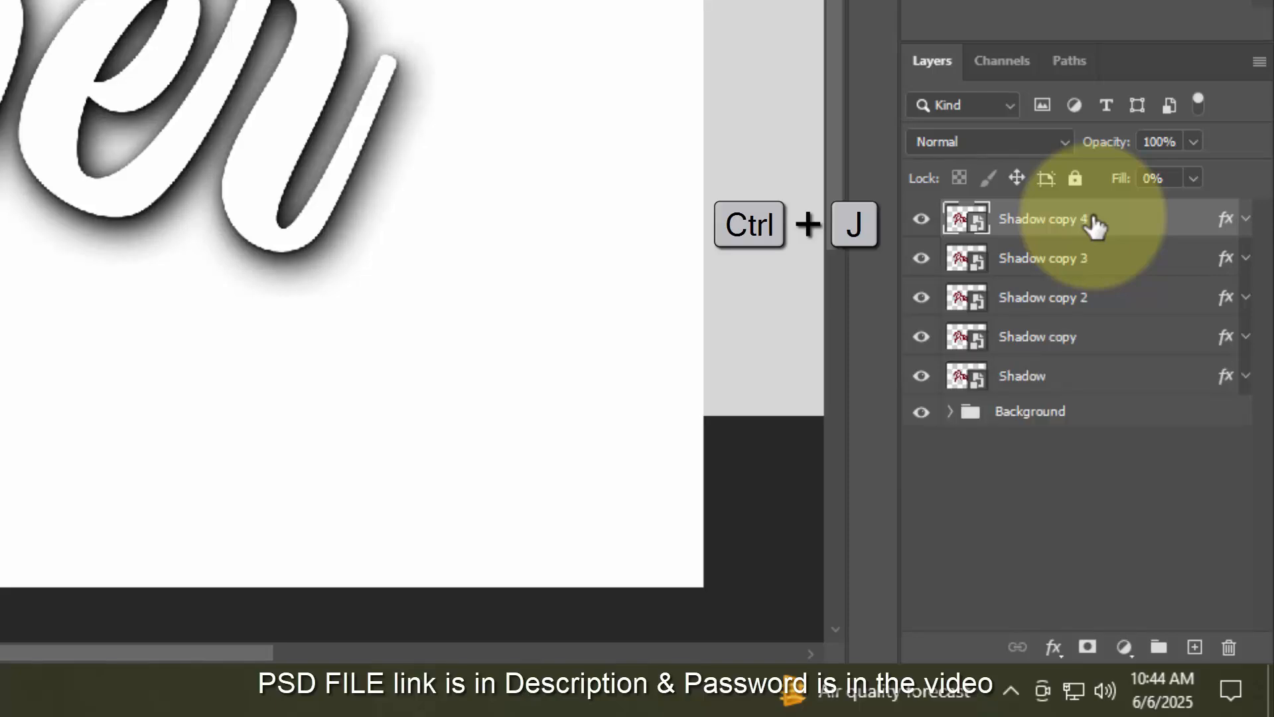
click(1228, 222)
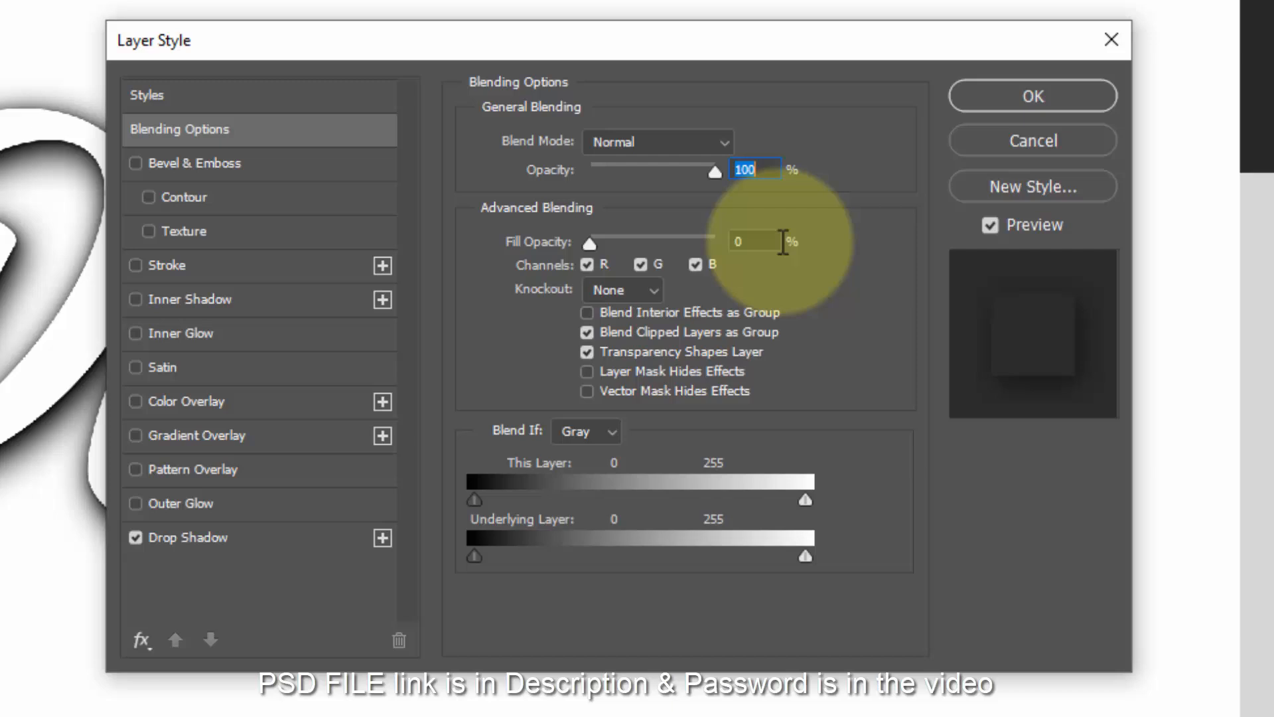
click(776, 240)
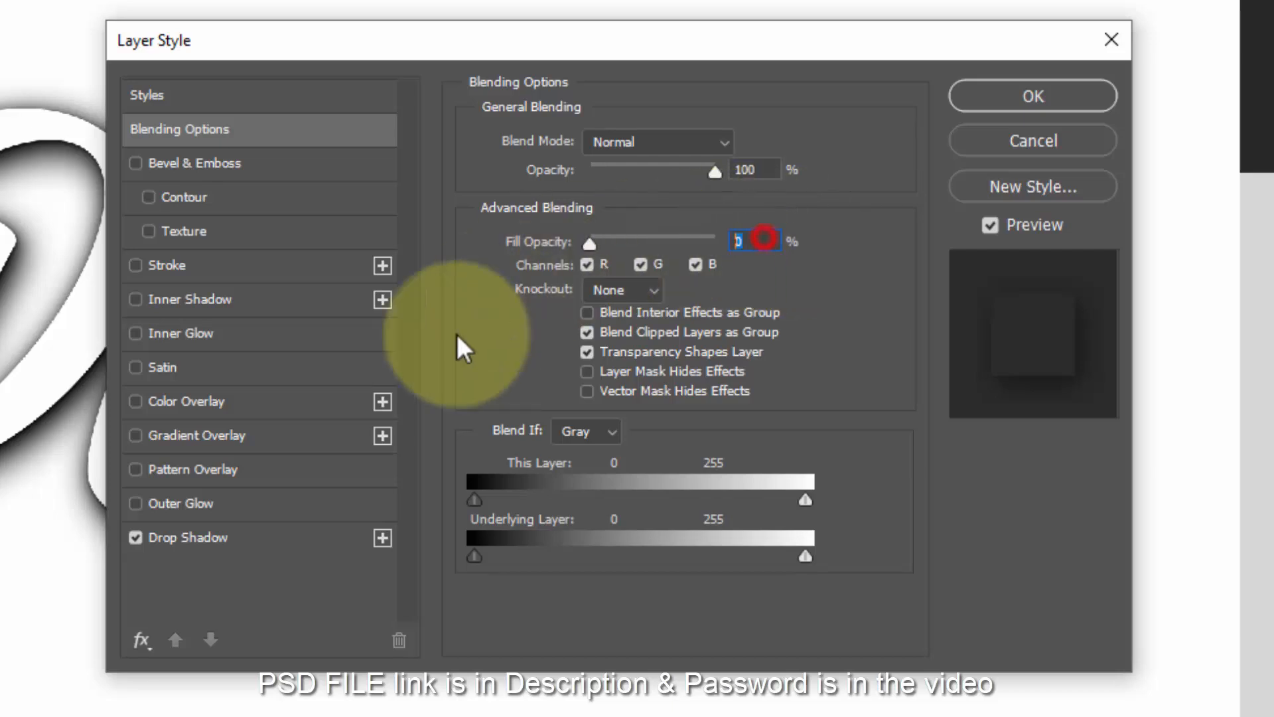
click(306, 536)
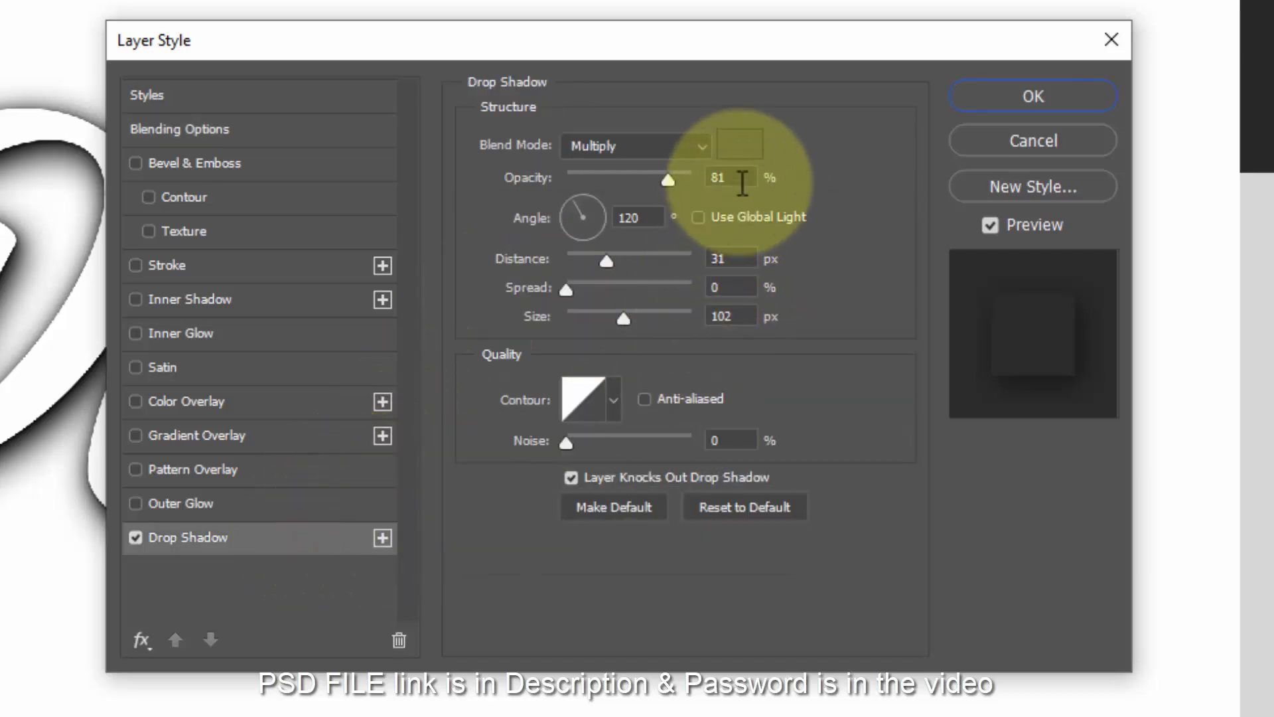
- Change Shadow copy 4's drop shadow to 46% opacity, 55 px distance, 76 px size
click(741, 175)
text(46)
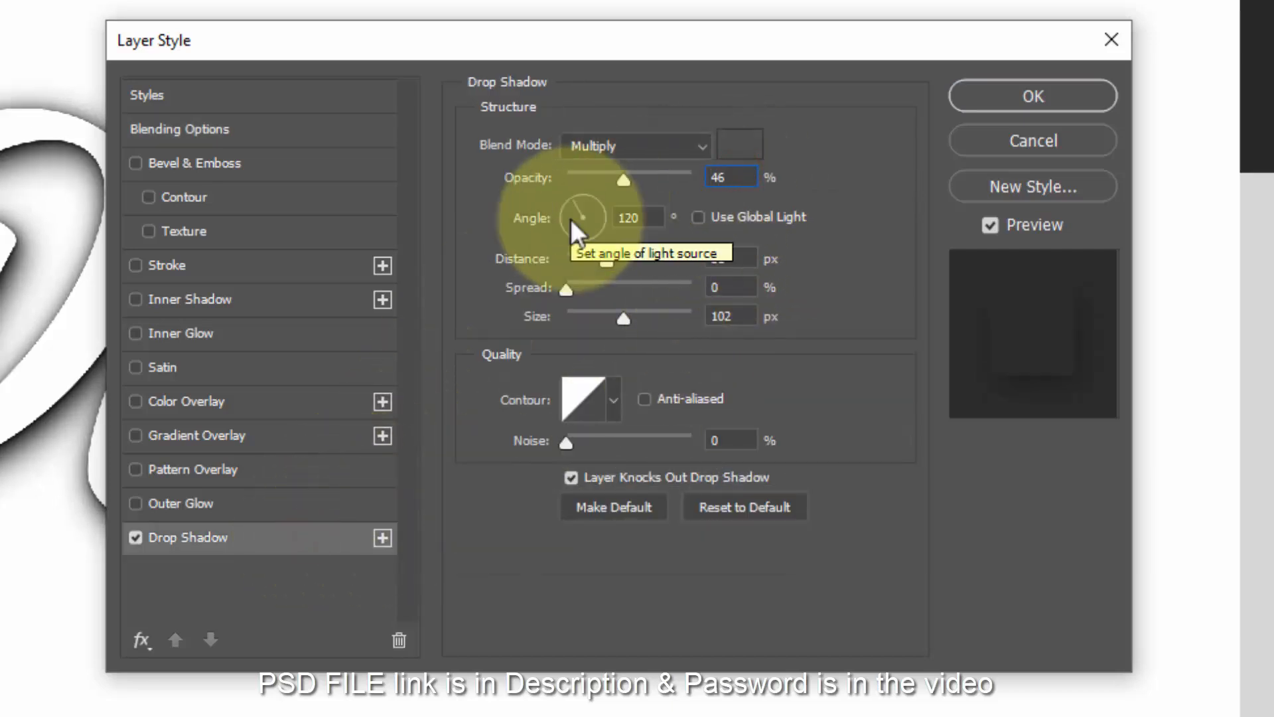
click(730, 258)
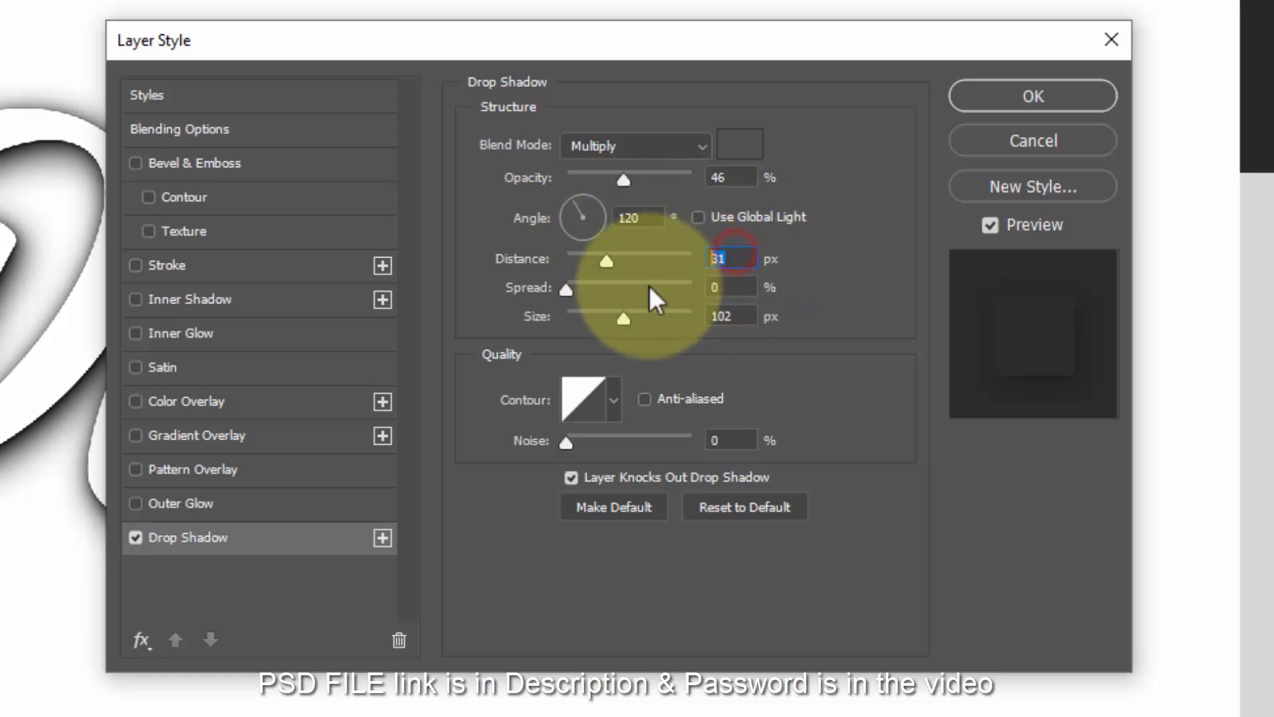
text(55)
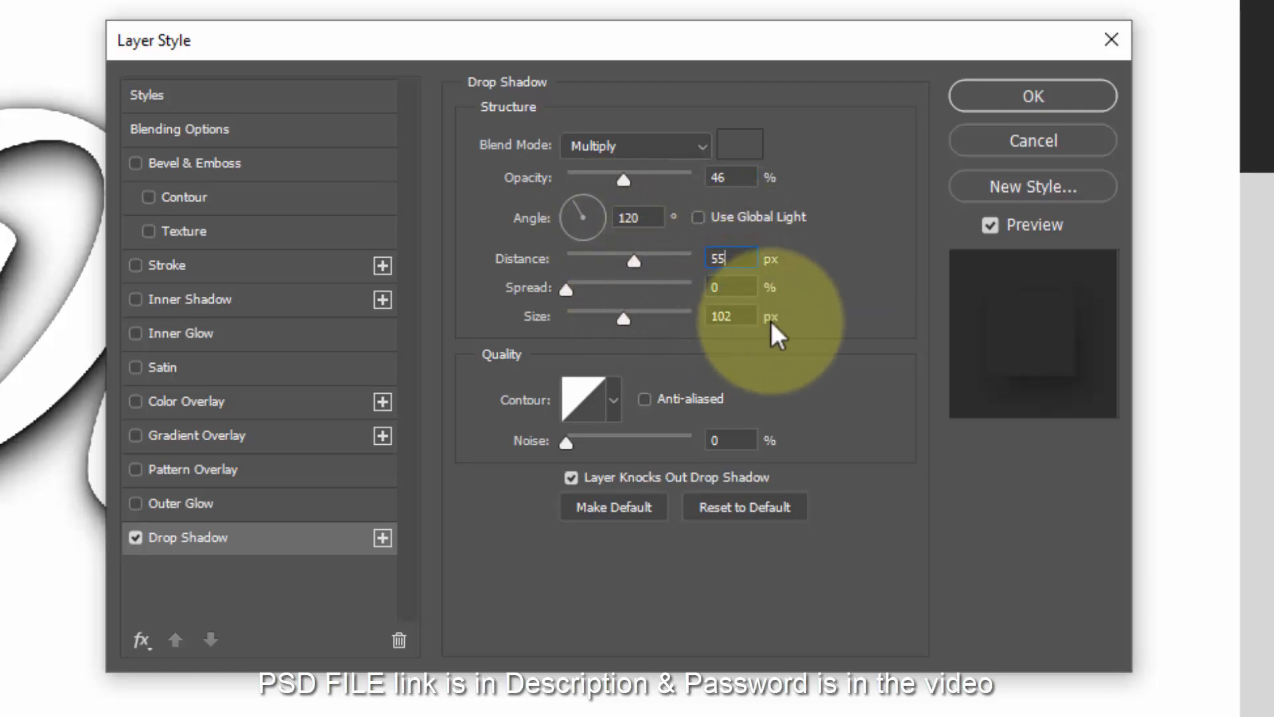
click(745, 315)
text(76)
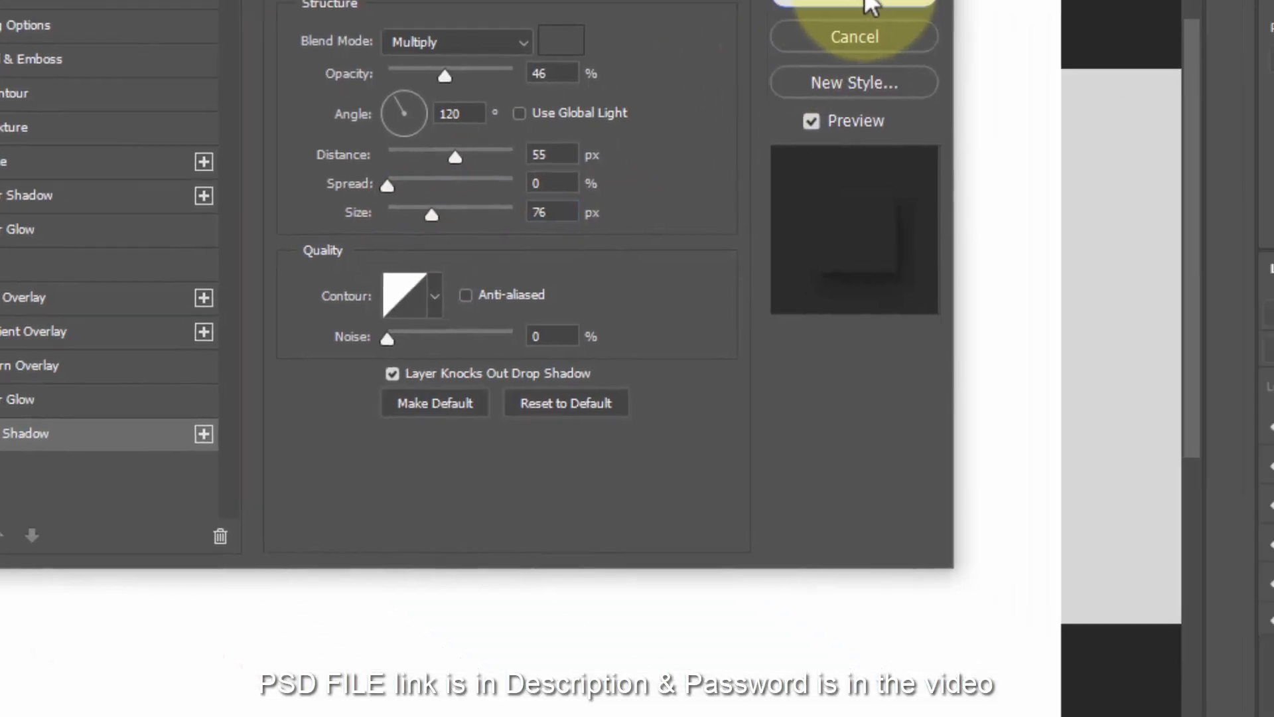
click(1033, 97)
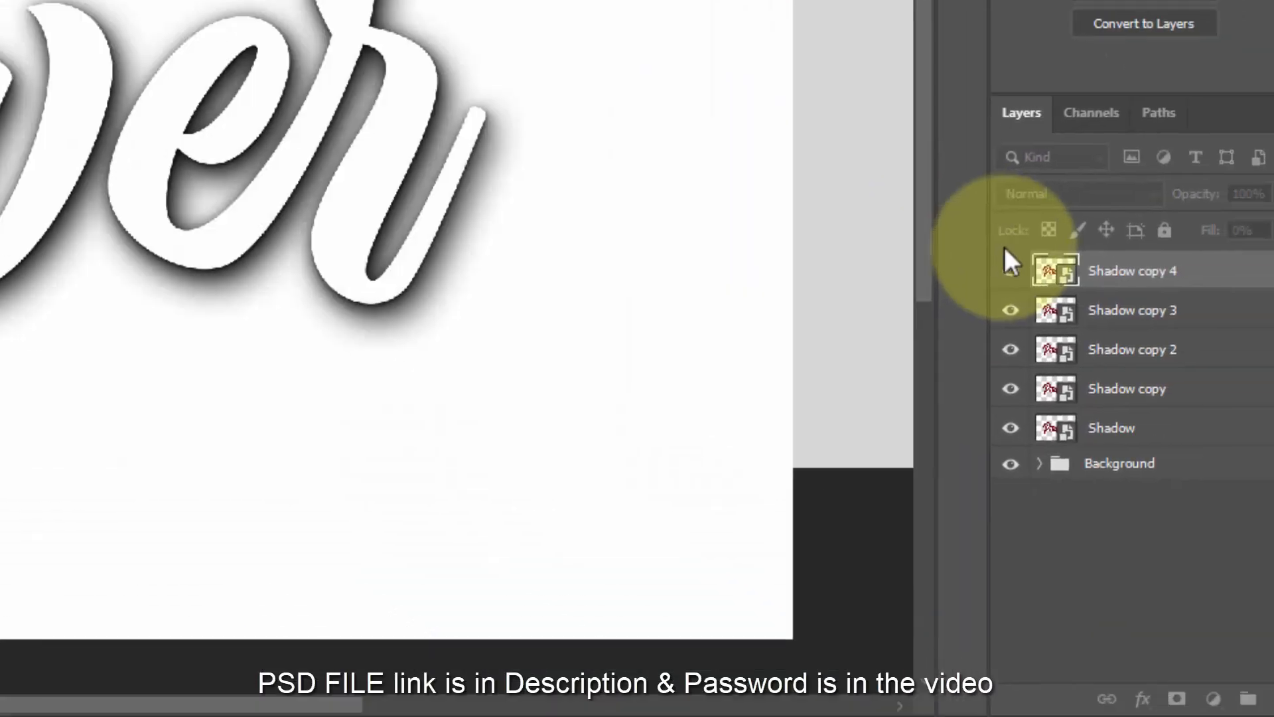
- Duplicate as Shadow copy 5, then group layers Shadow through Shadow copy 4 as Shadow
key(ctrl+j)
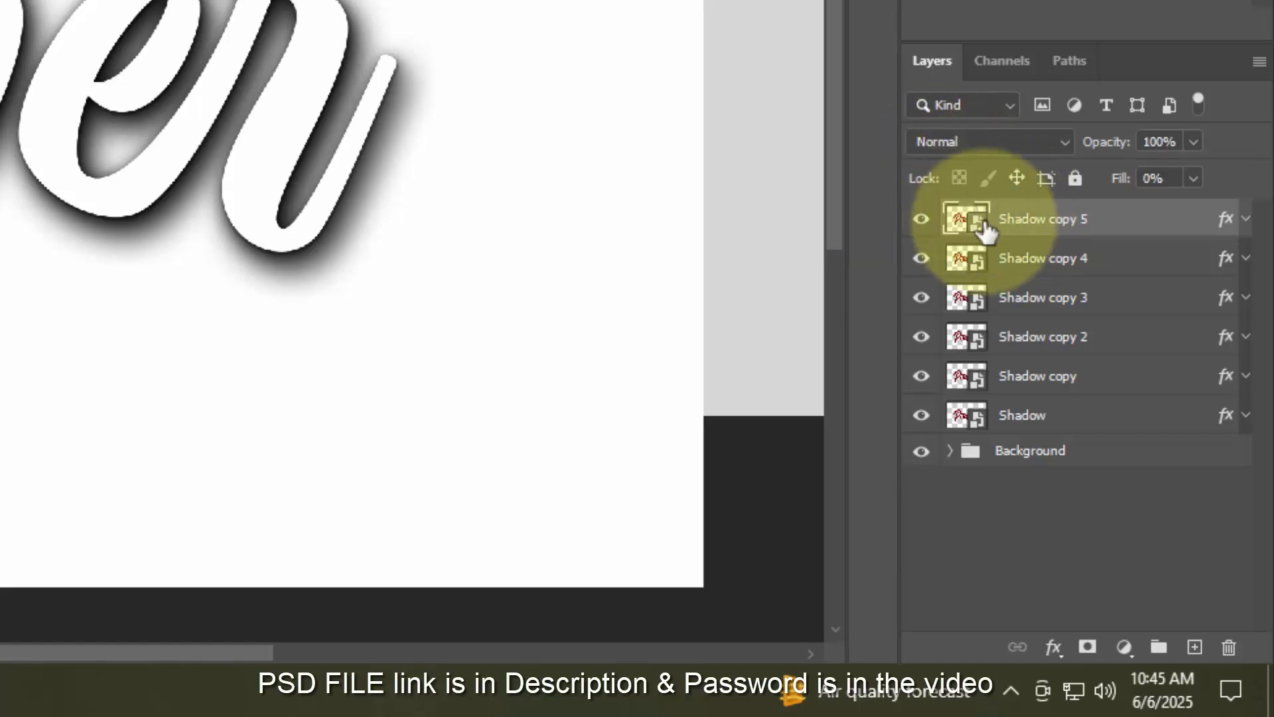
click(1029, 262)
shift+click(1061, 418)
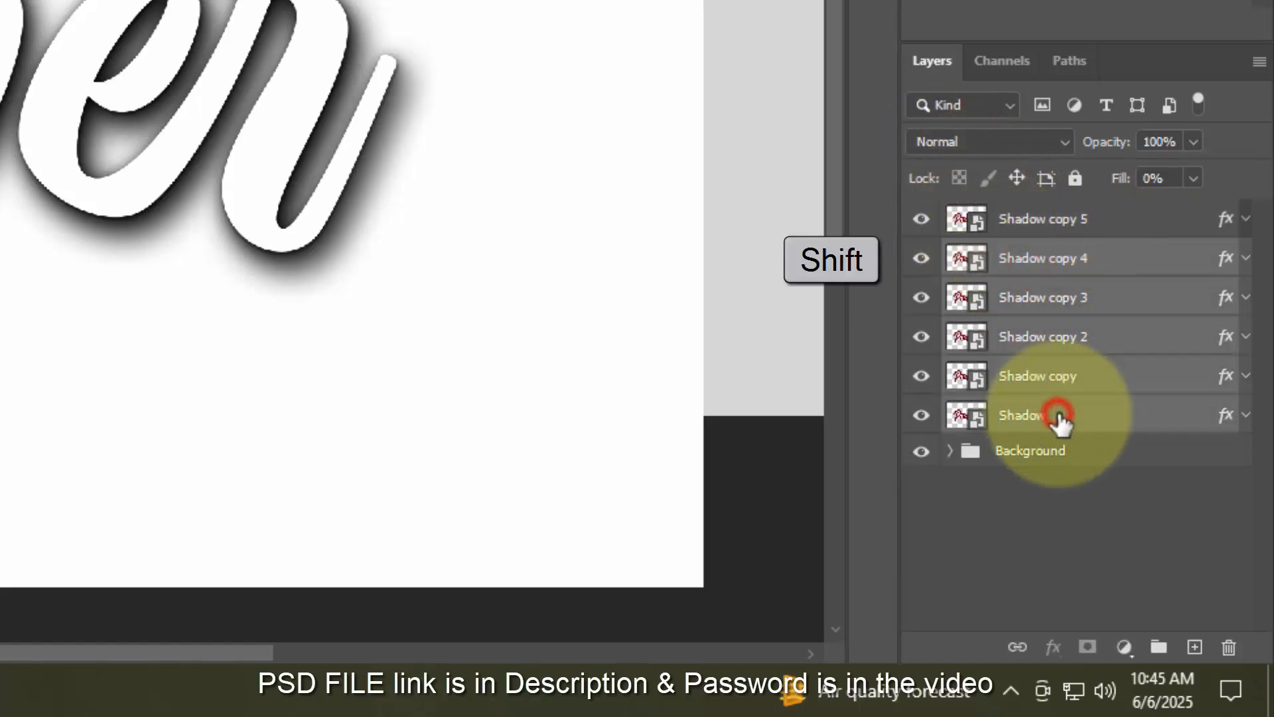
click(1164, 645)
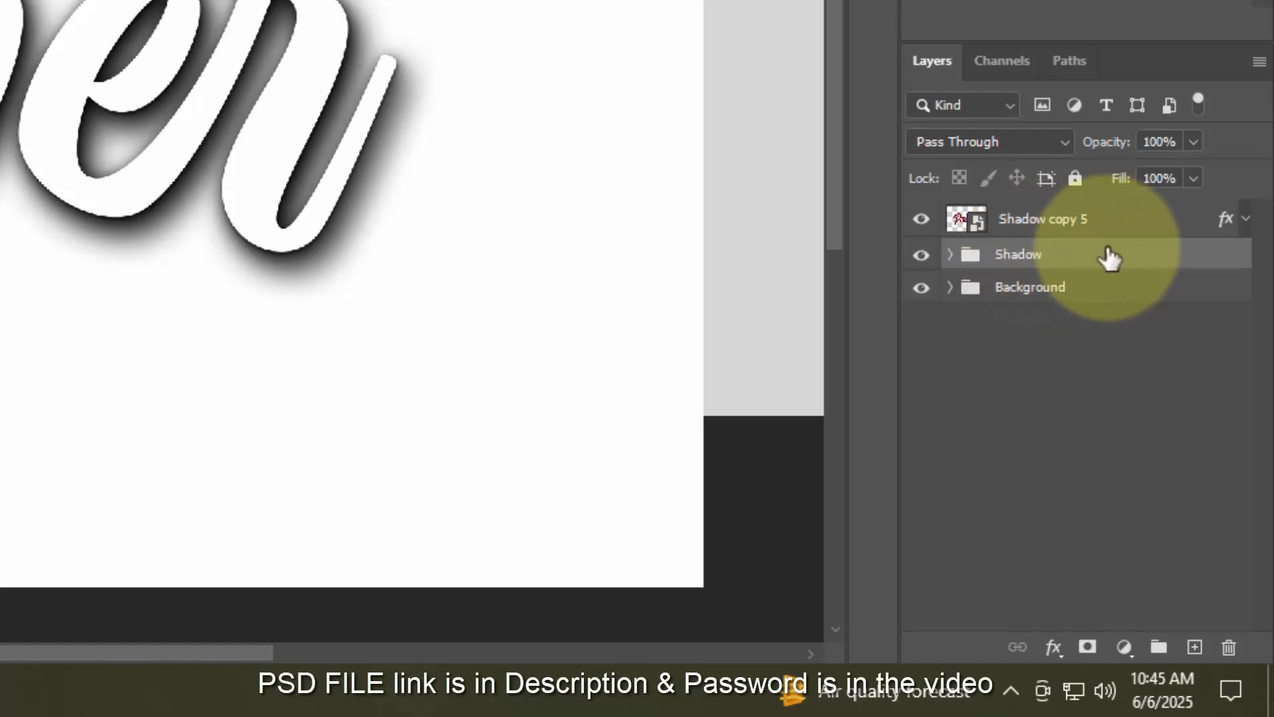
- Clear all effects from Shadow copy 5 and bring up its Blending Options
click(1124, 223)
right_click(1123, 224)
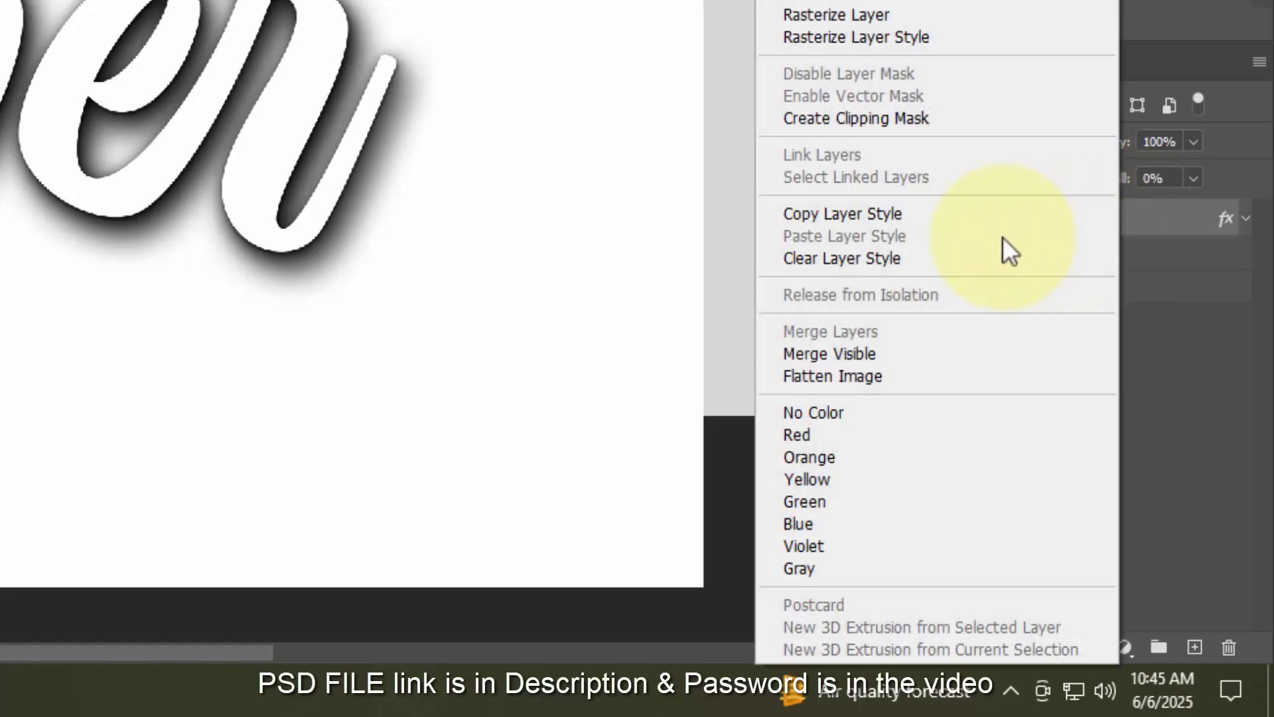
click(998, 259)
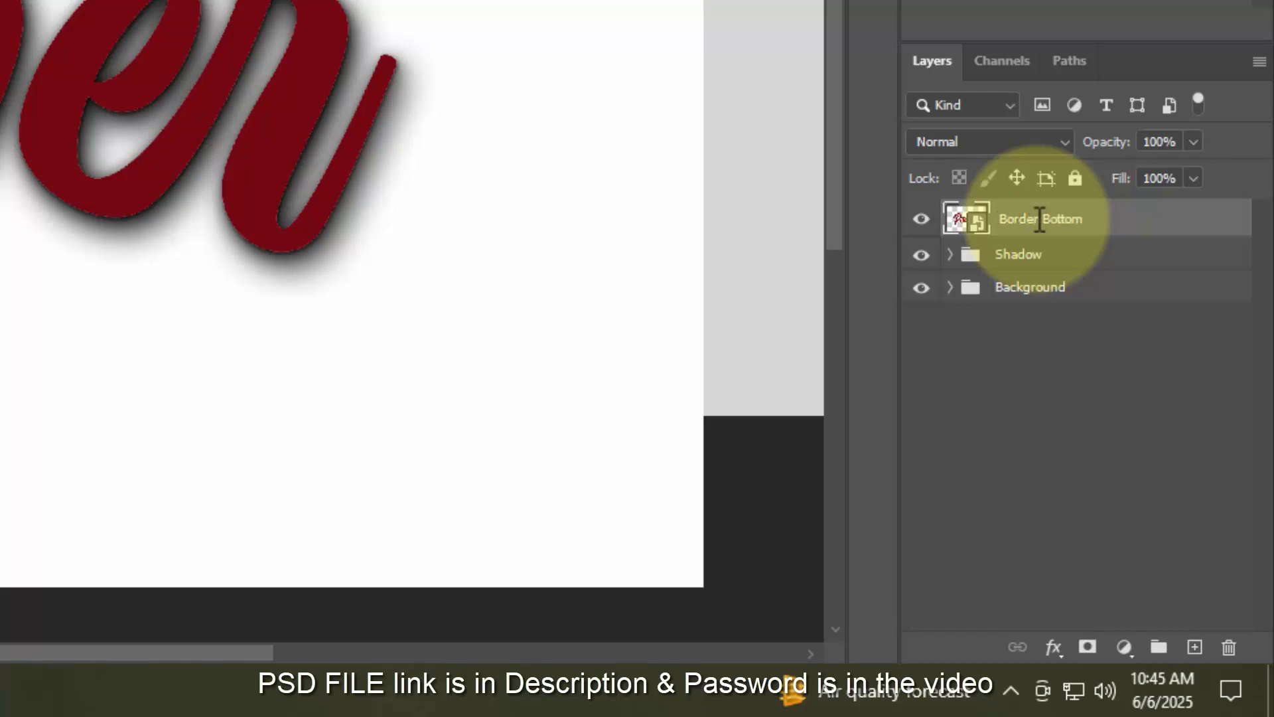
click(1055, 647)
click(1097, 382)
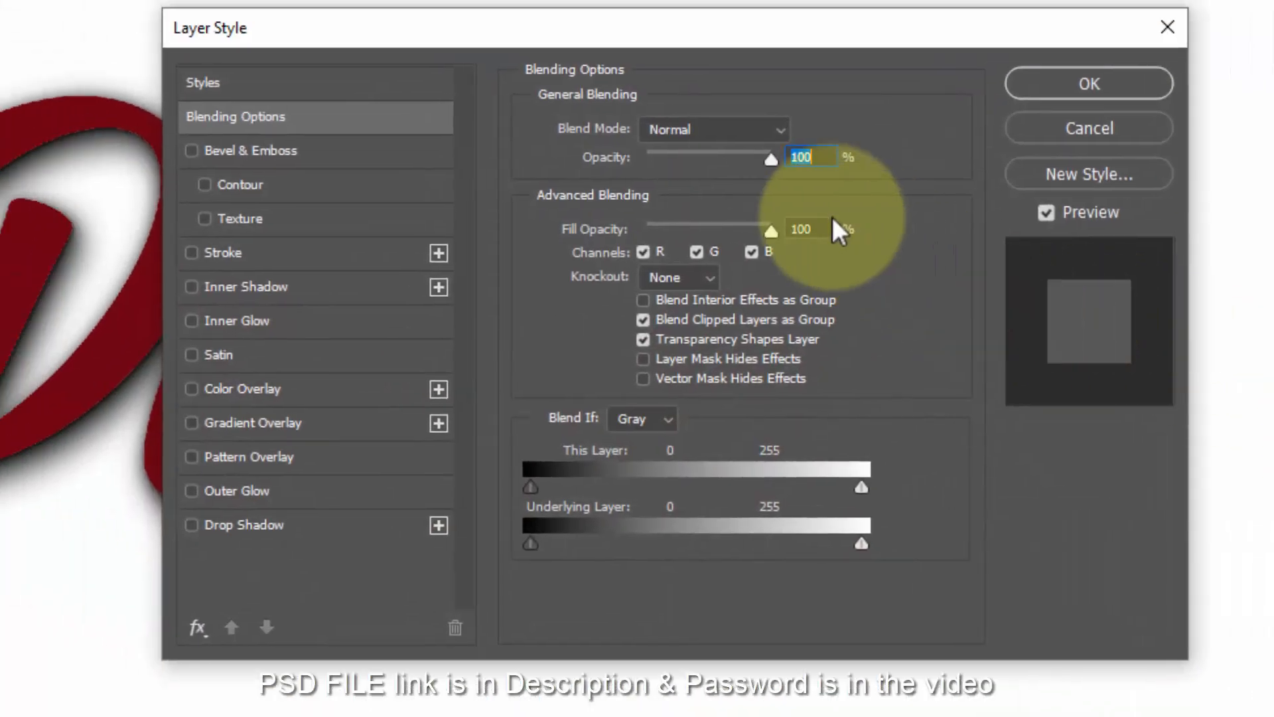
- Set fill to 0% and add a Stroke Emboss bevel: depth 317%, Up, size 32, soften 0
key(Tab)
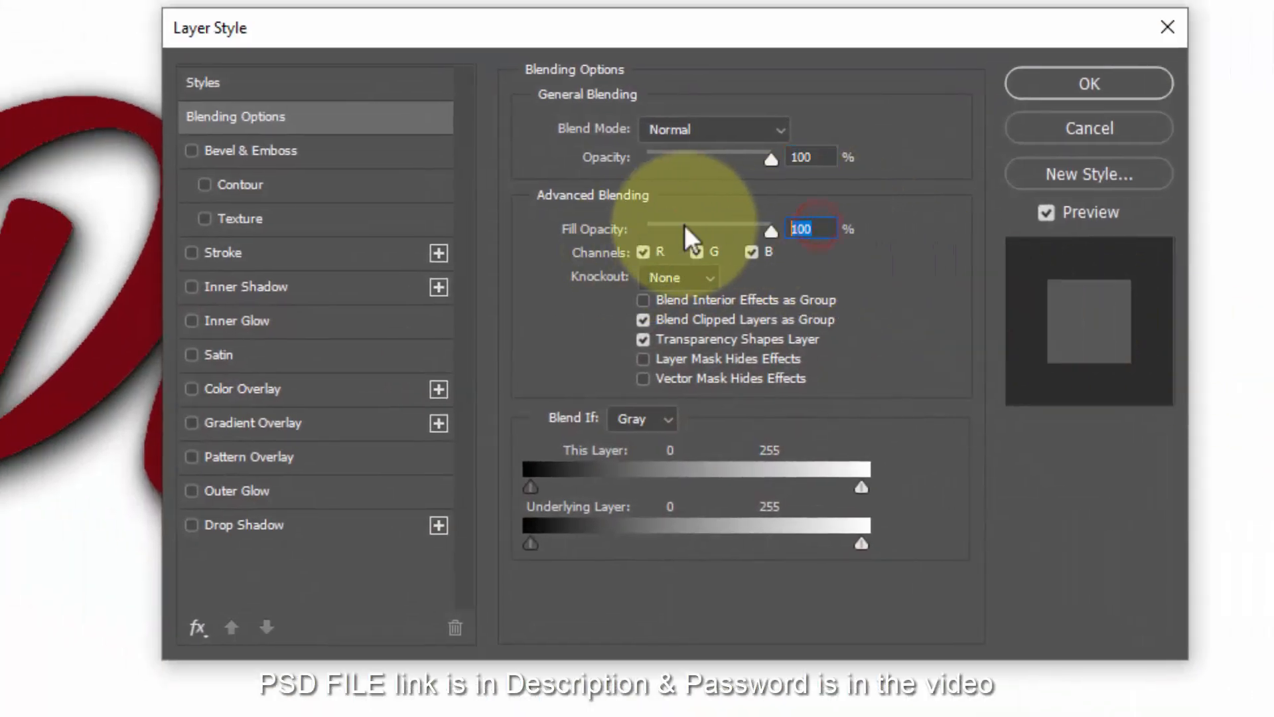
text(0)
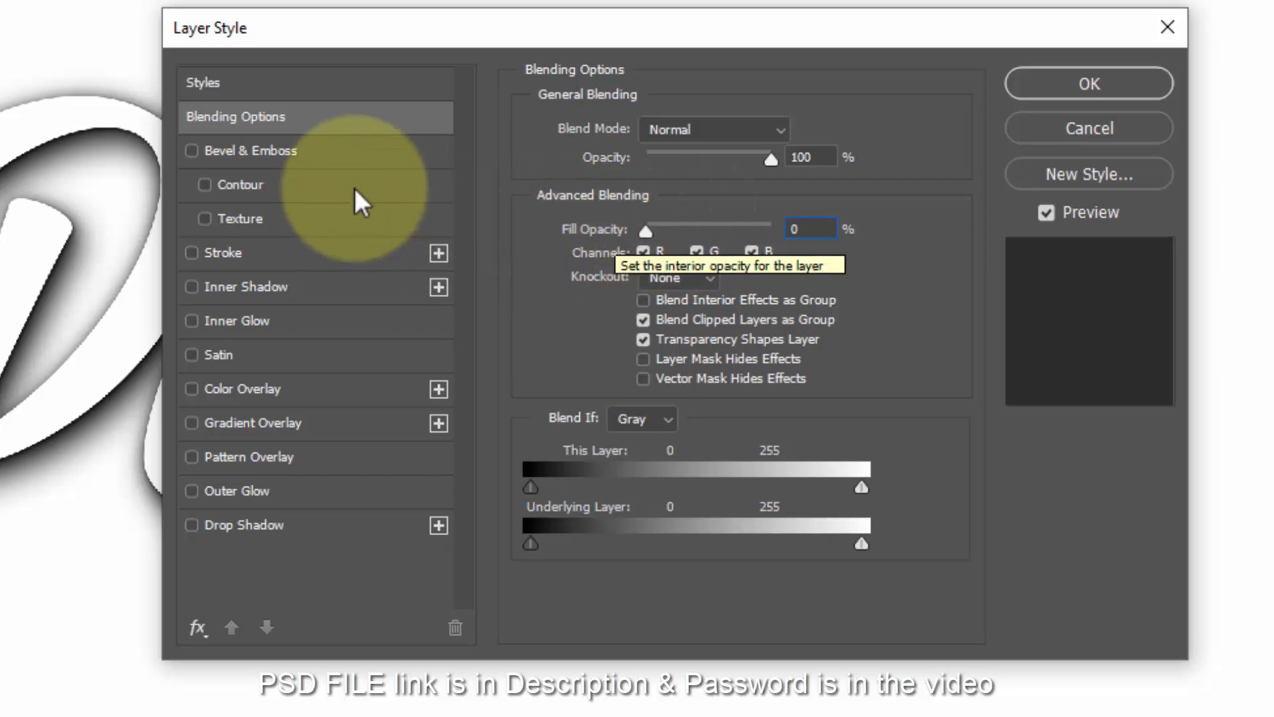
click(281, 151)
click(702, 132)
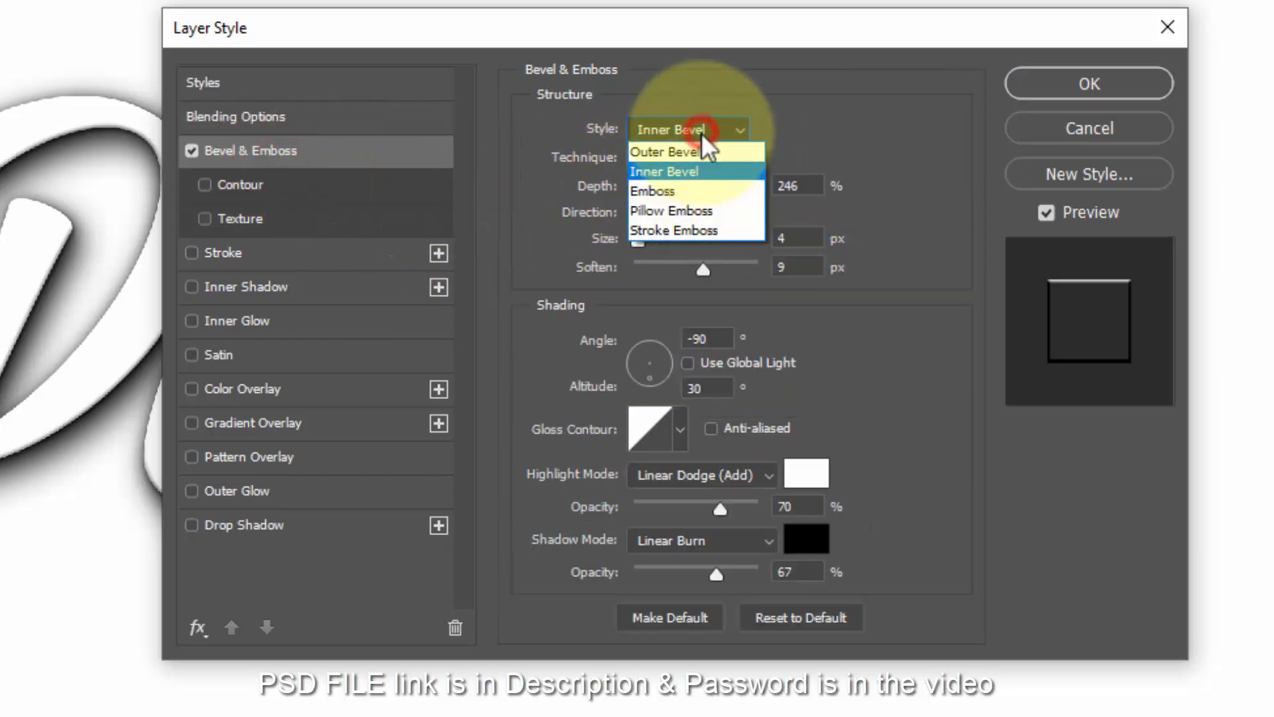
click(692, 231)
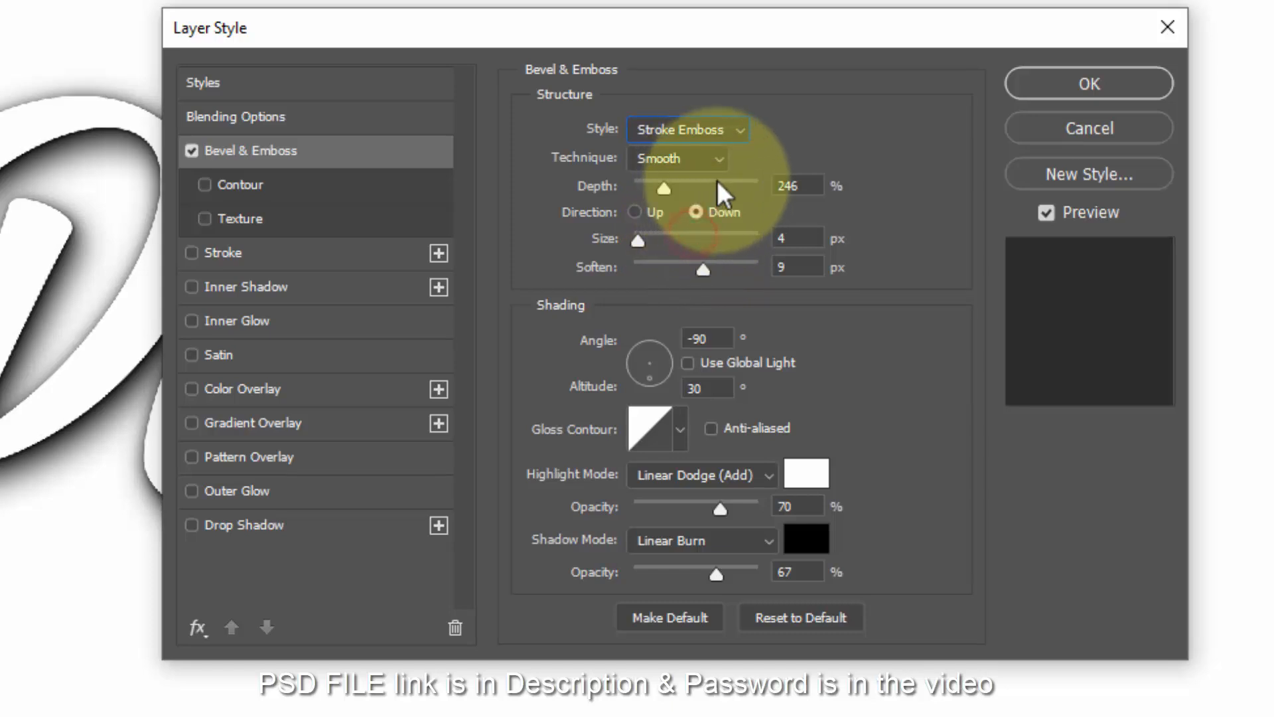
double_click(805, 185)
text(317)
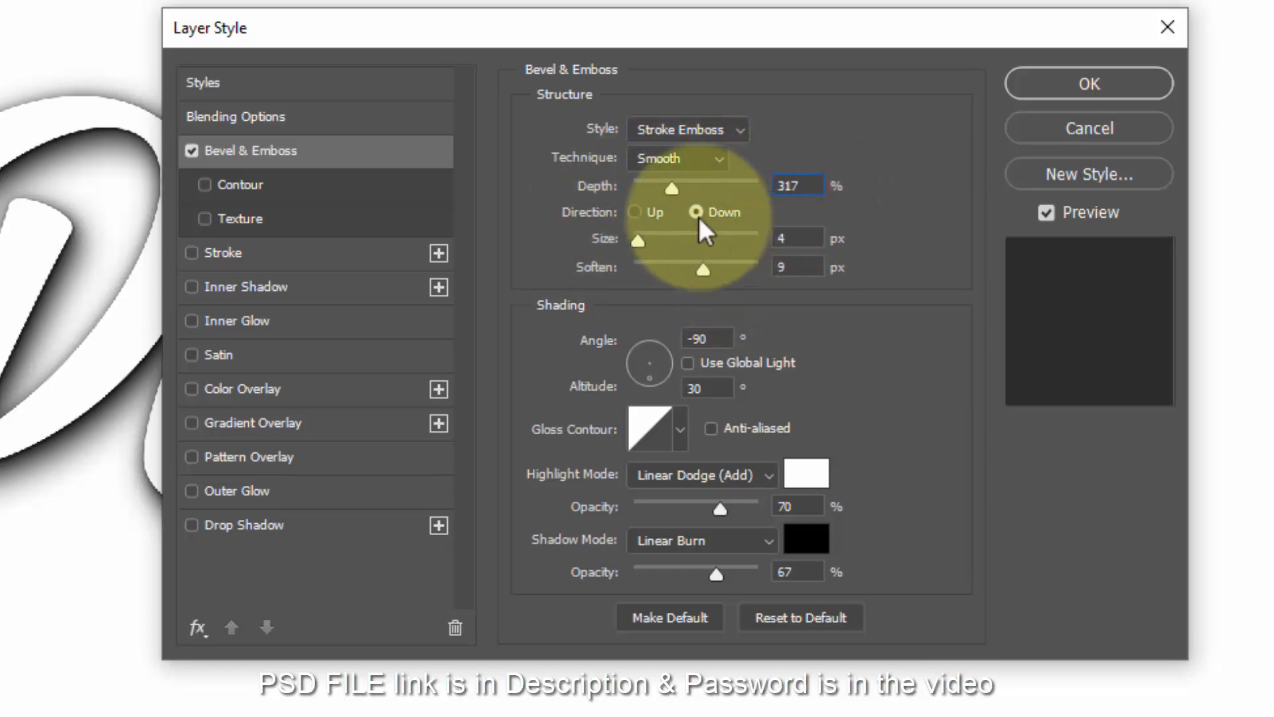
click(652, 210)
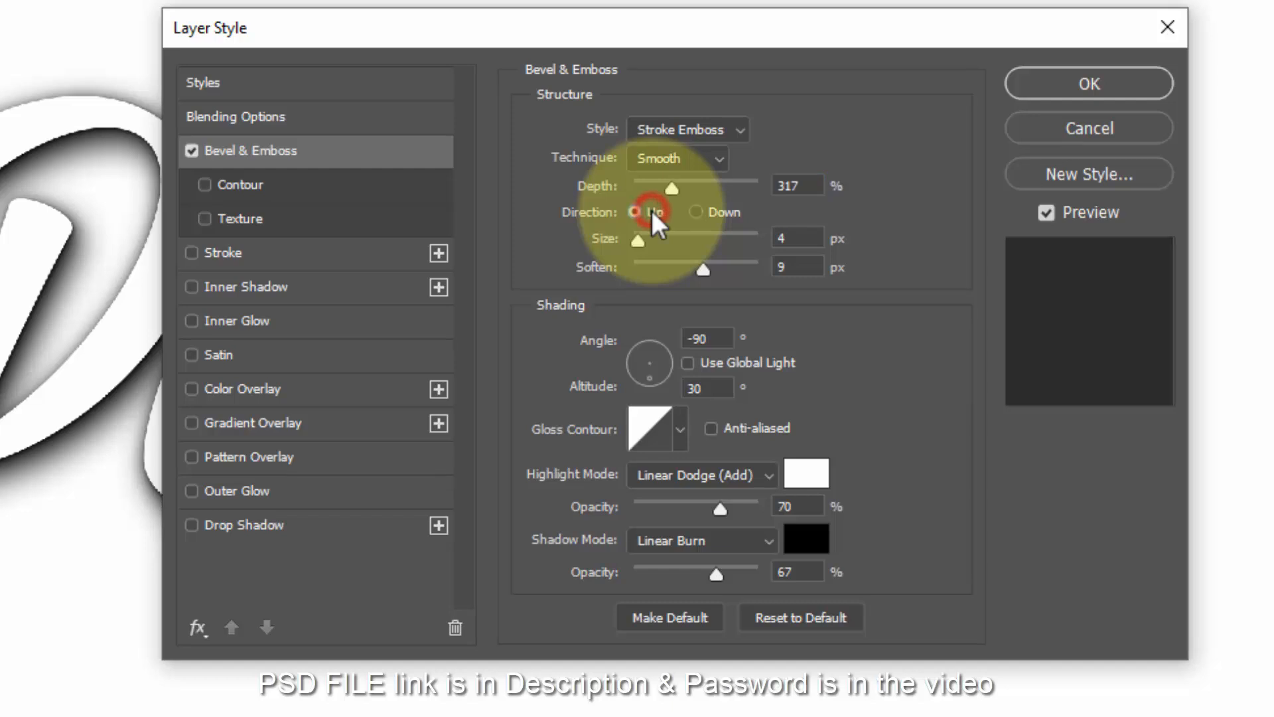
double_click(805, 237)
text(32)
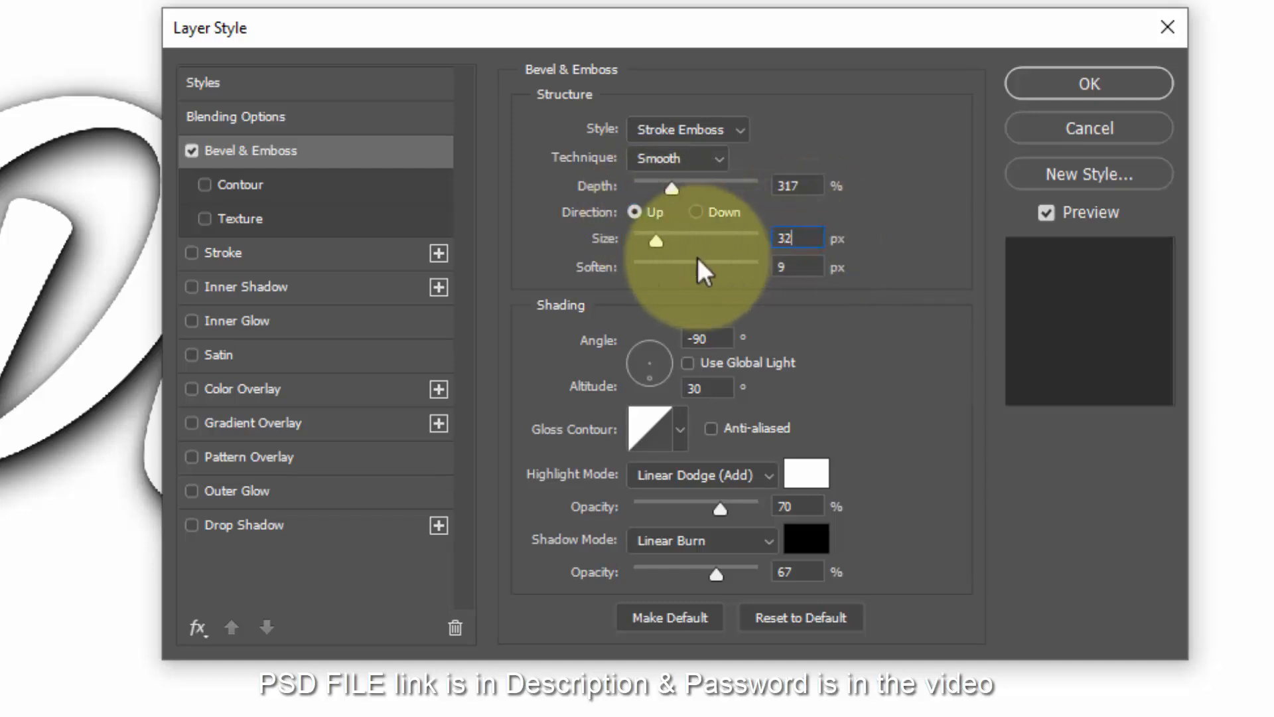
double_click(816, 267)
text(0)
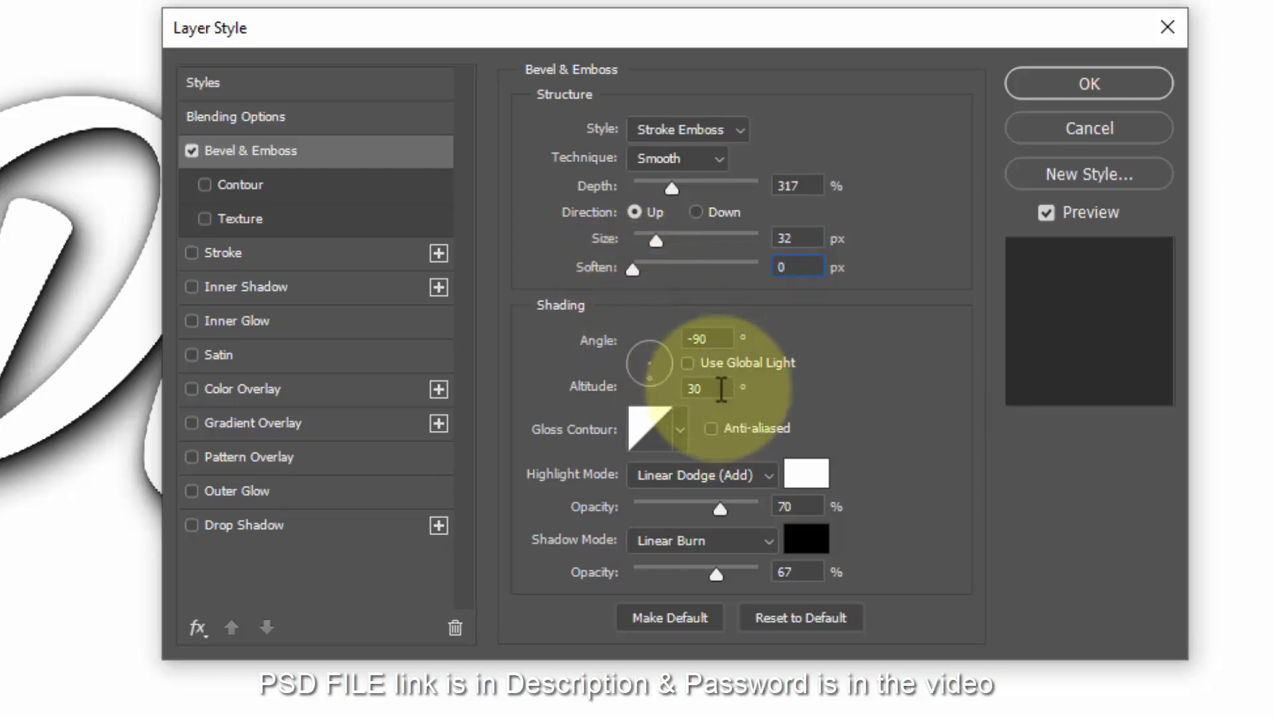
- Use the Ring - Double gloss contour with 100% highlight and 21% shadow opacity, and enable Contour
click(655, 427)
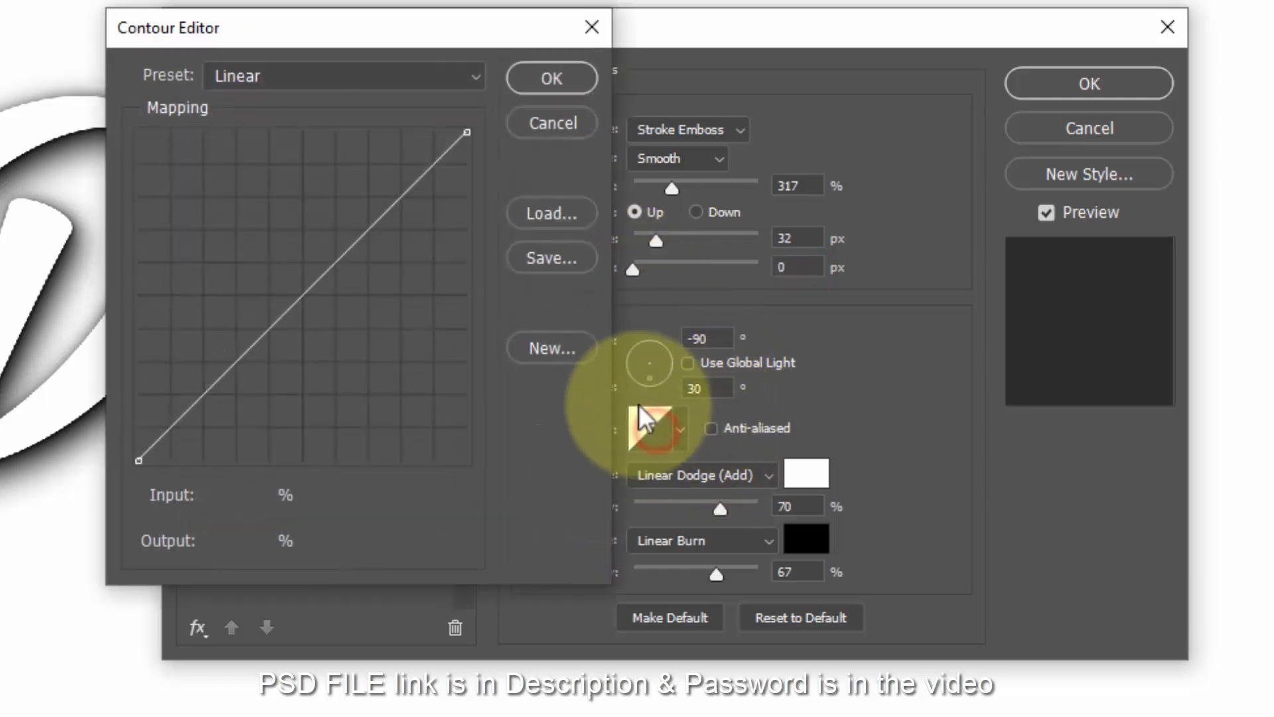
click(336, 78)
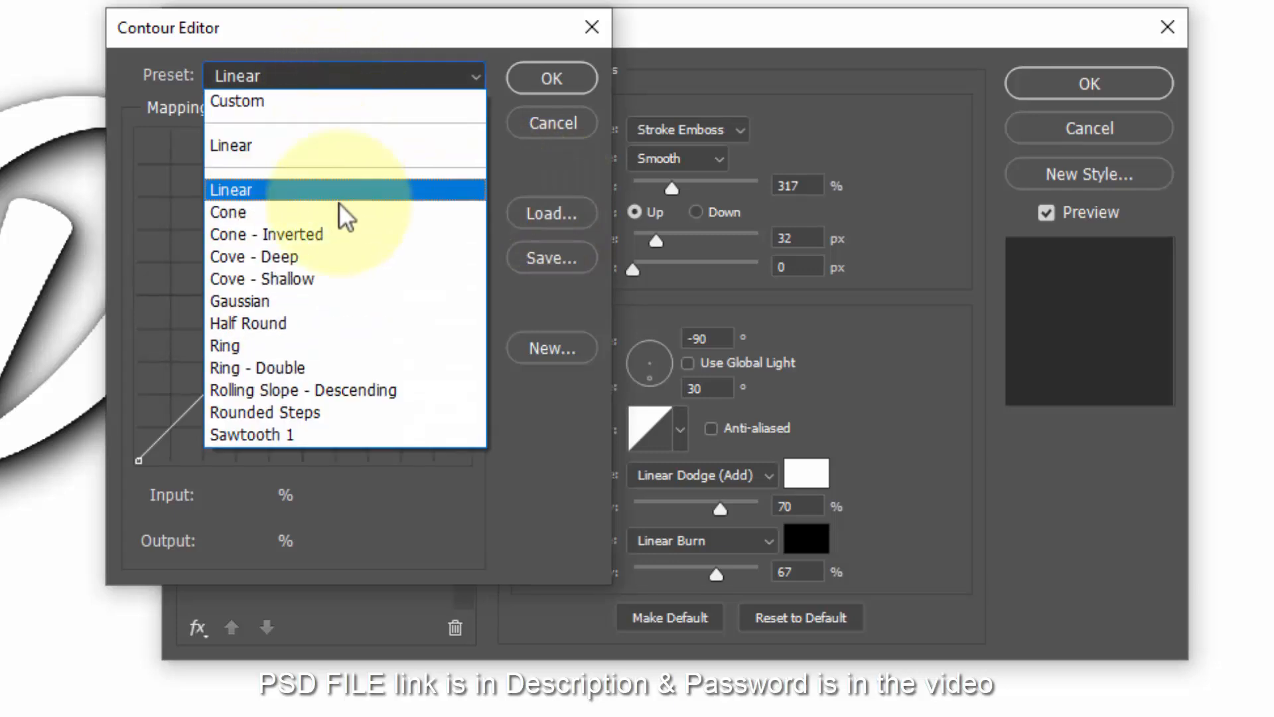
click(331, 362)
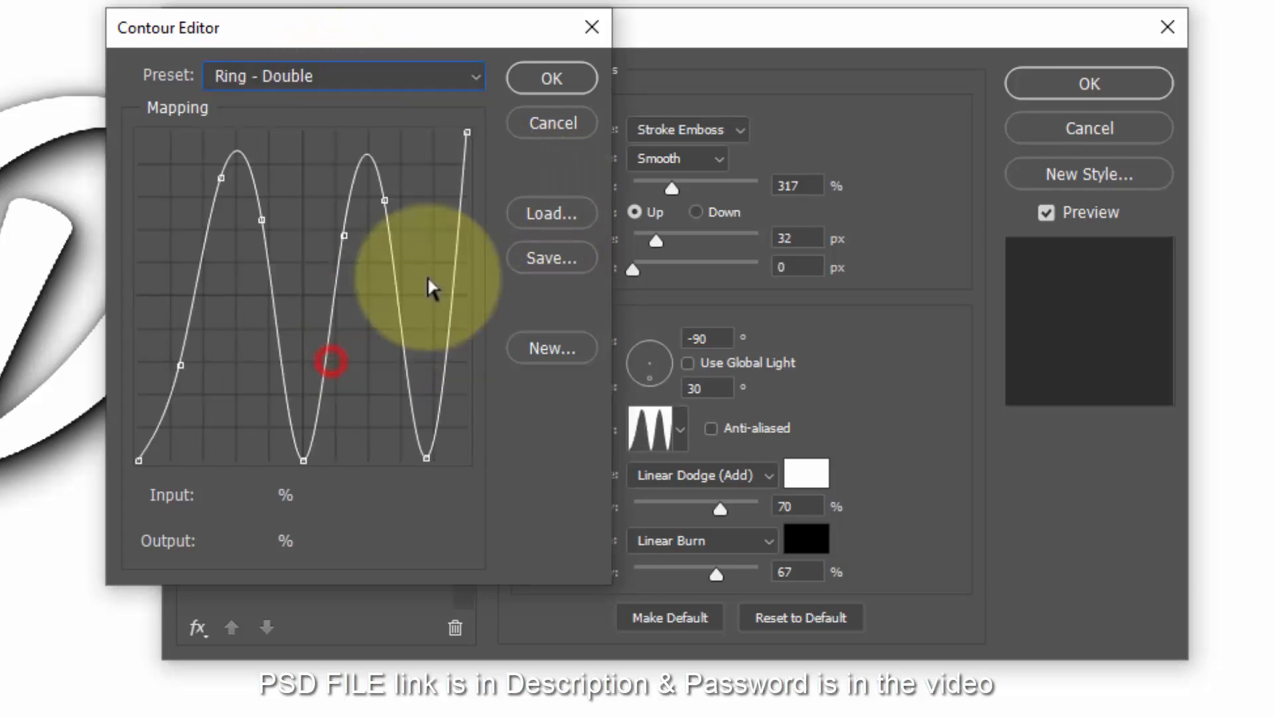
click(548, 78)
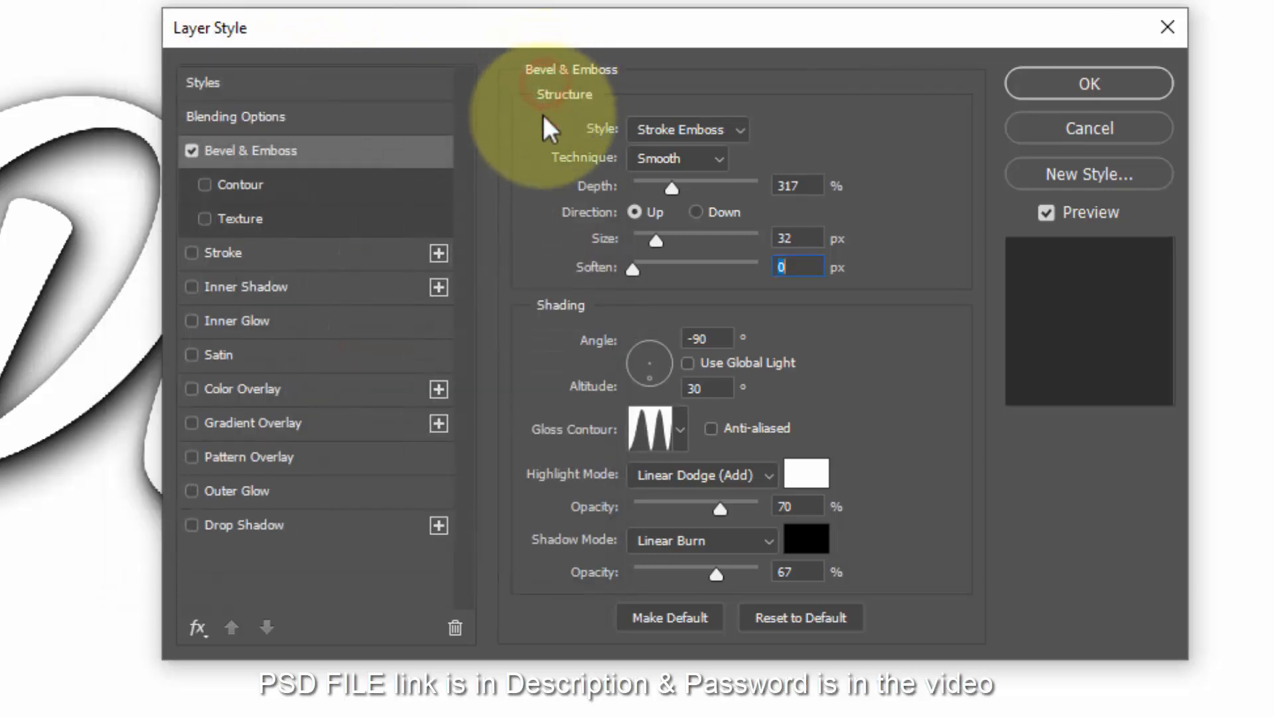
click(805, 506)
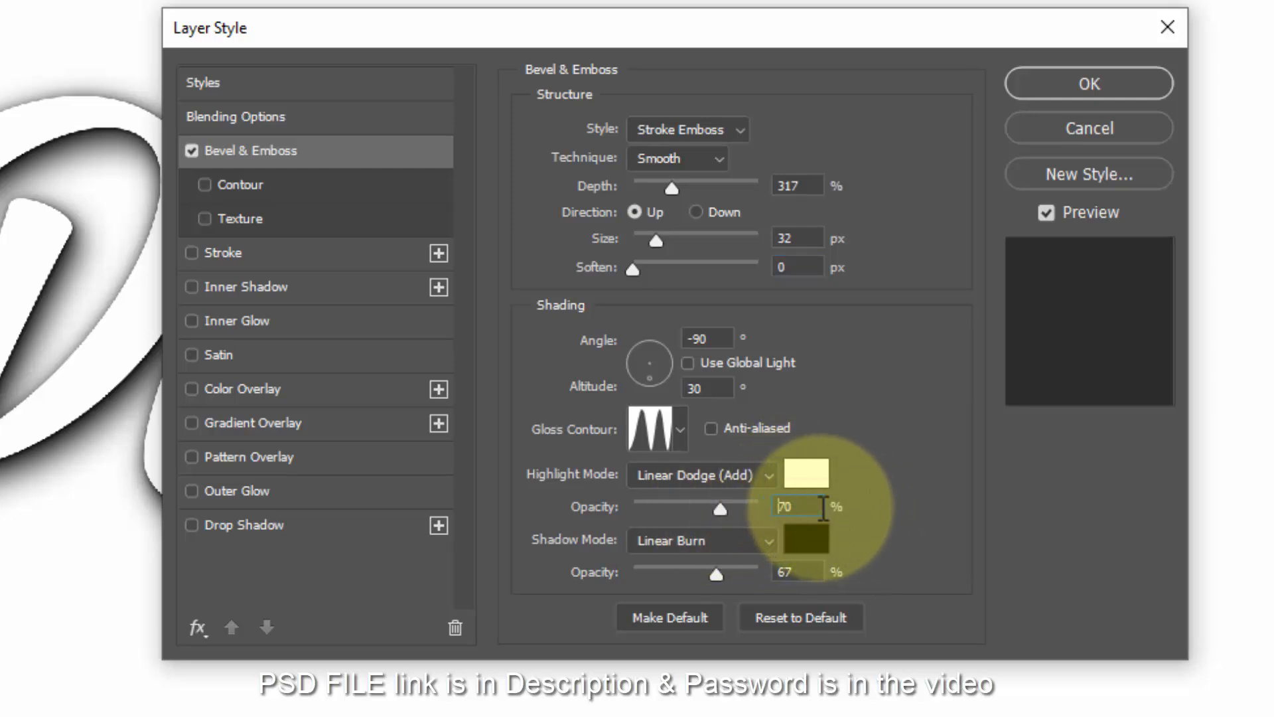
double_click(811, 504)
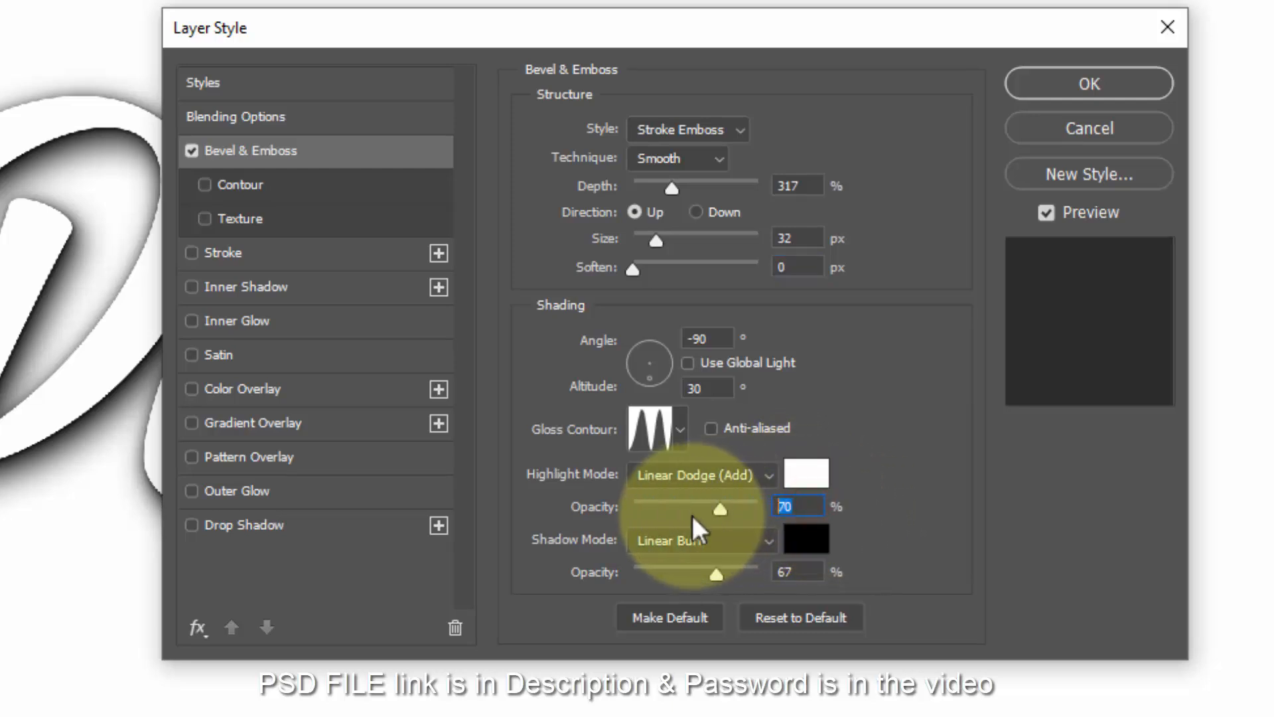
text(100)
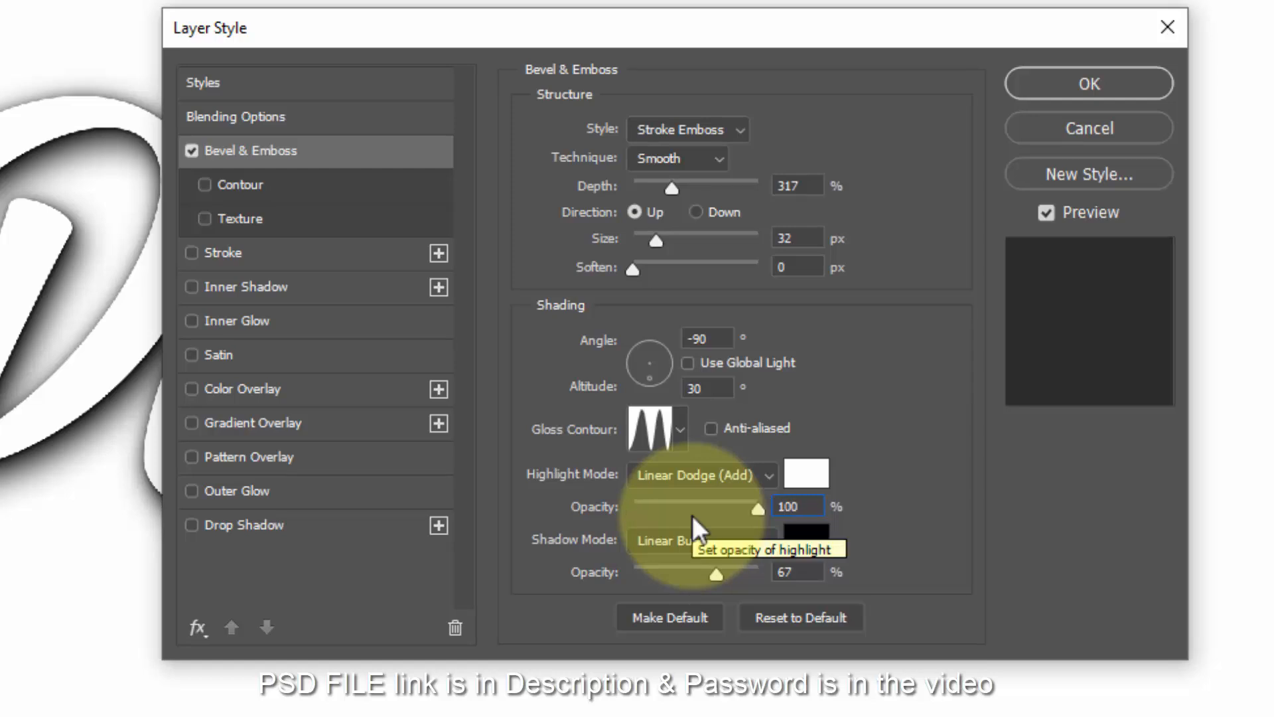
double_click(797, 572)
text(21)
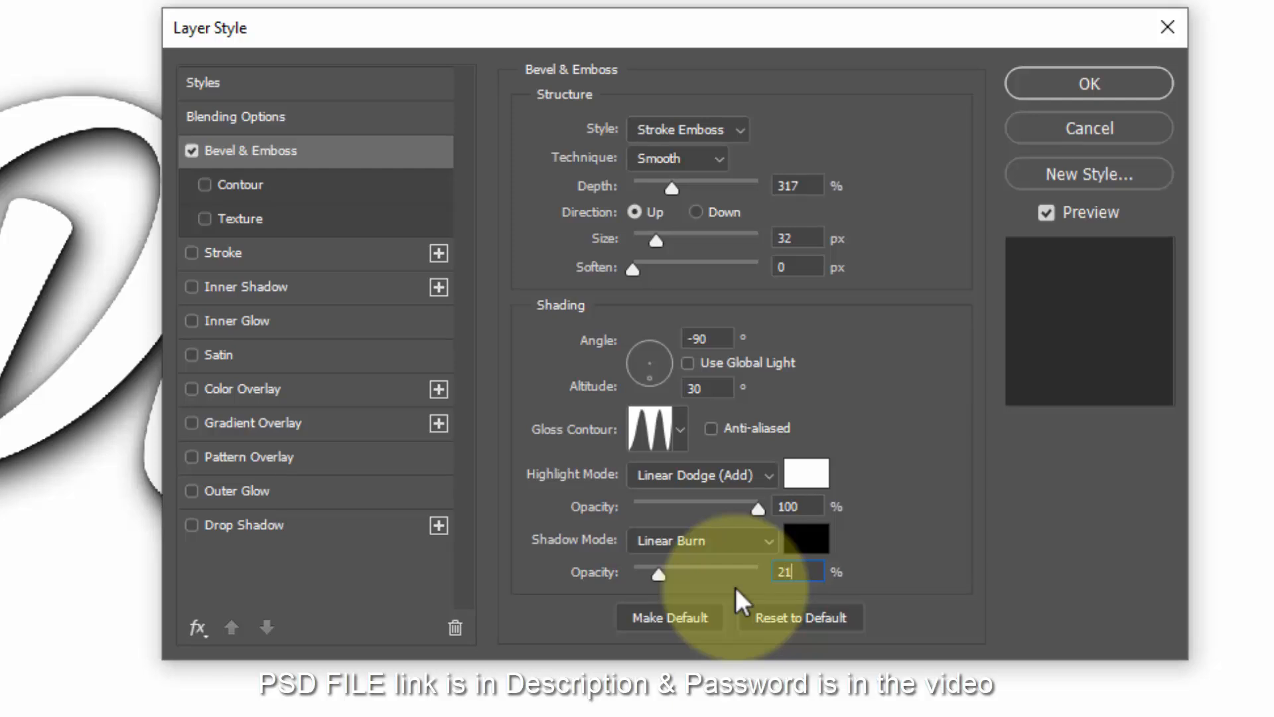
click(258, 184)
drag(761, 178, 650, 209)
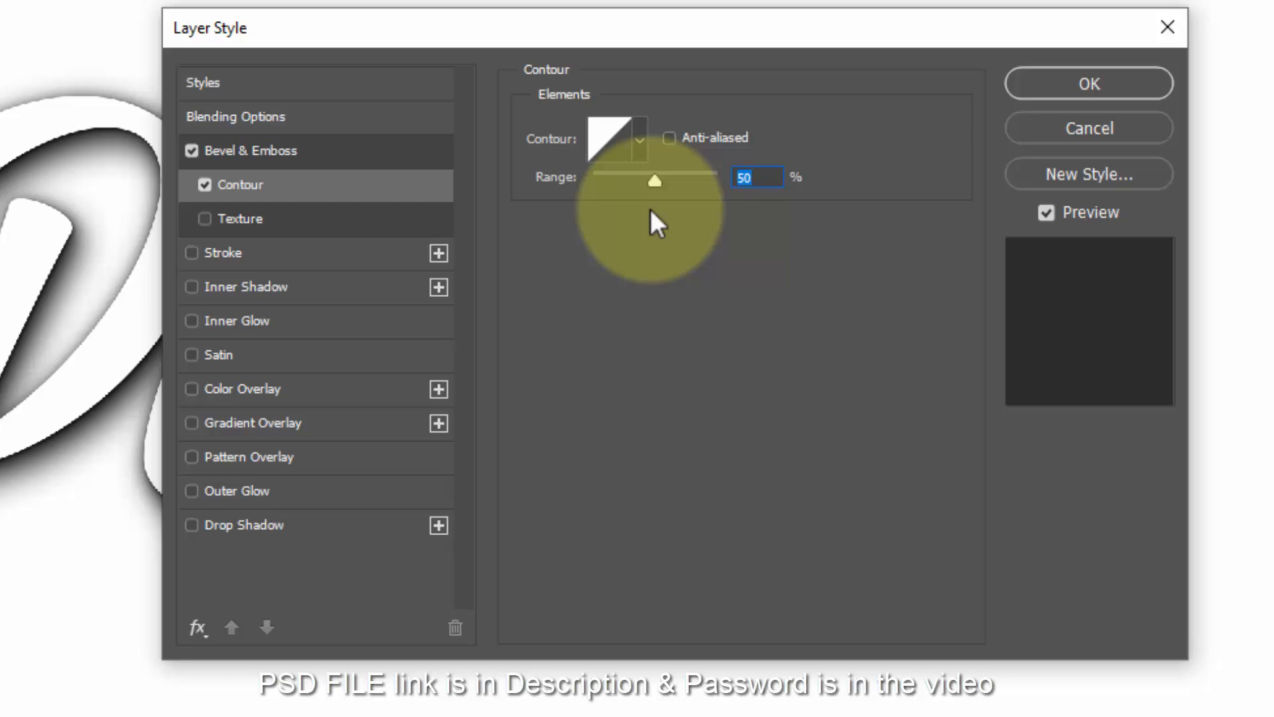
- Add a 10 px inside stroke in gray #929292 and apply the layer style
click(312, 252)
click(804, 127)
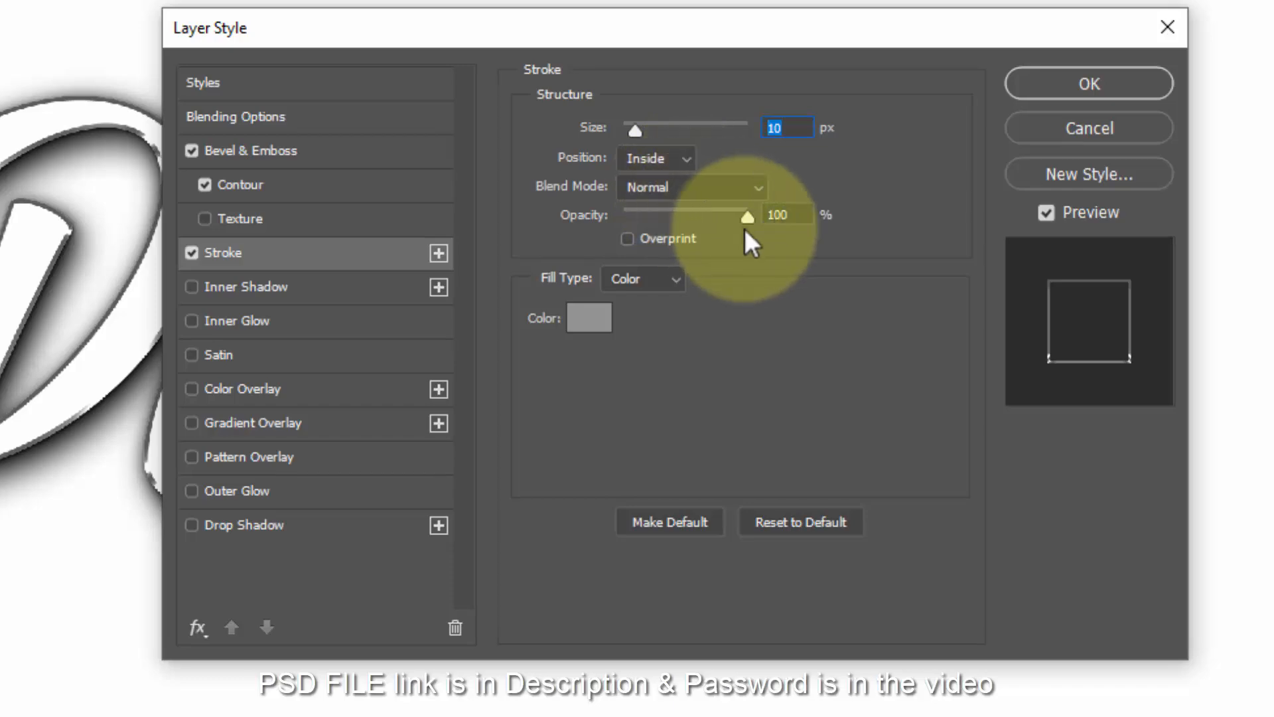
click(600, 325)
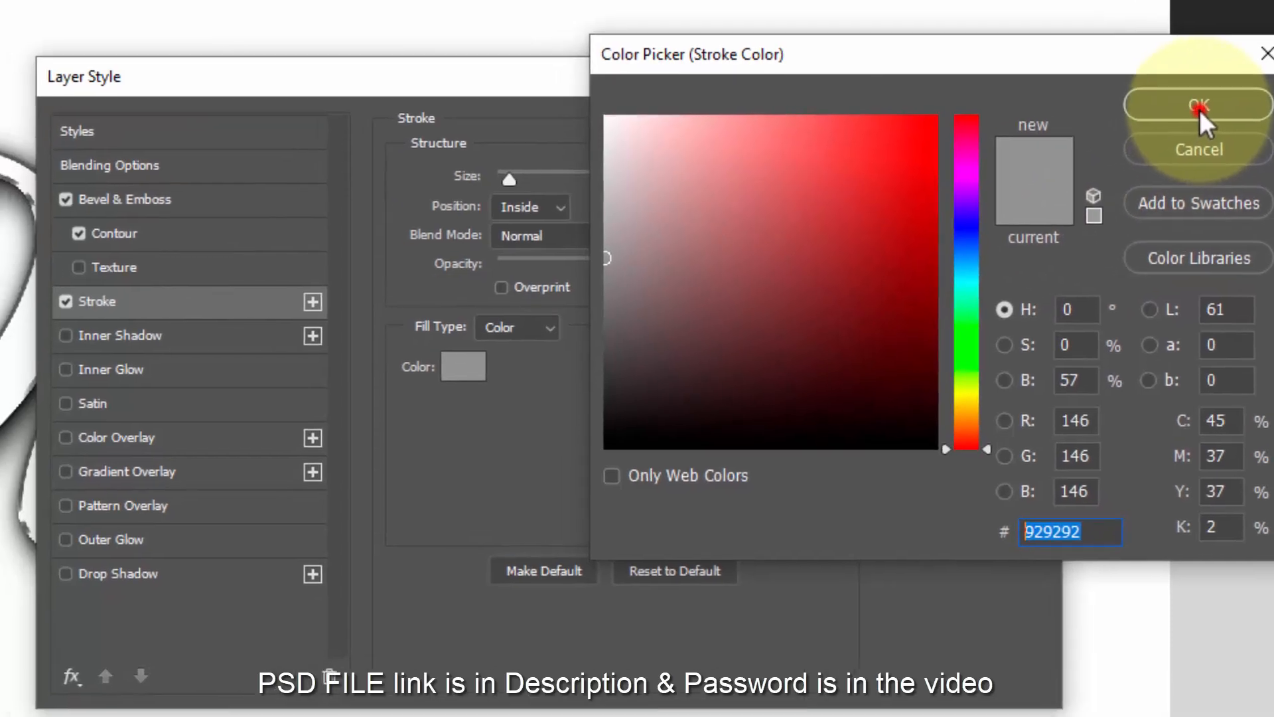
click(1200, 109)
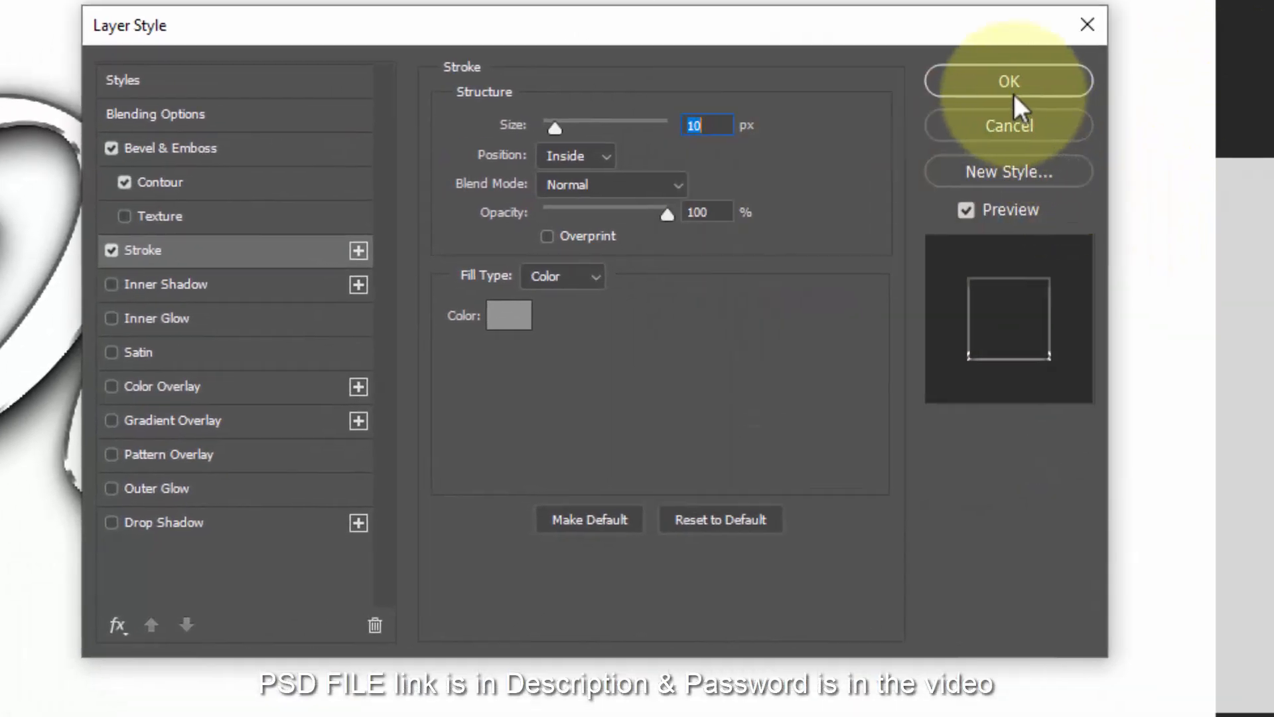
click(1036, 105)
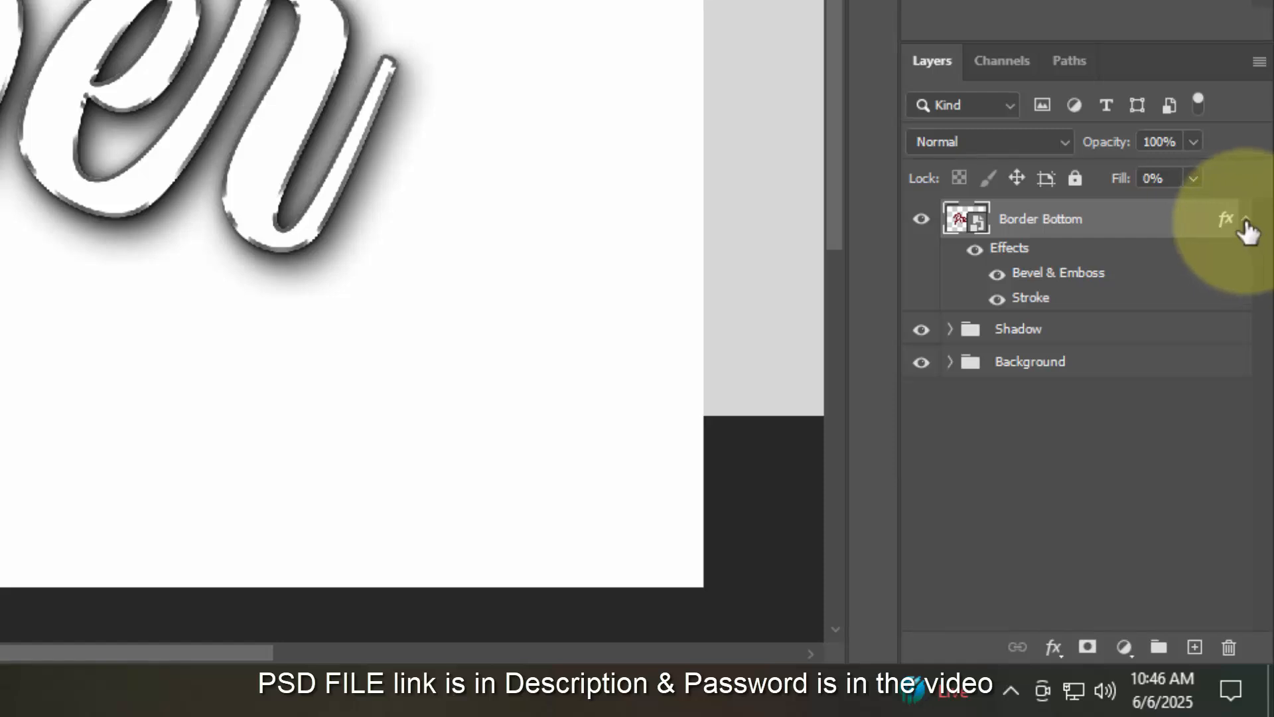
- Collapse the effects and repeat Ctrl+Shift+Alt+T to stack stepped copies up to copy 24
click(1246, 221)
key(ctrl+shift+alt+t)
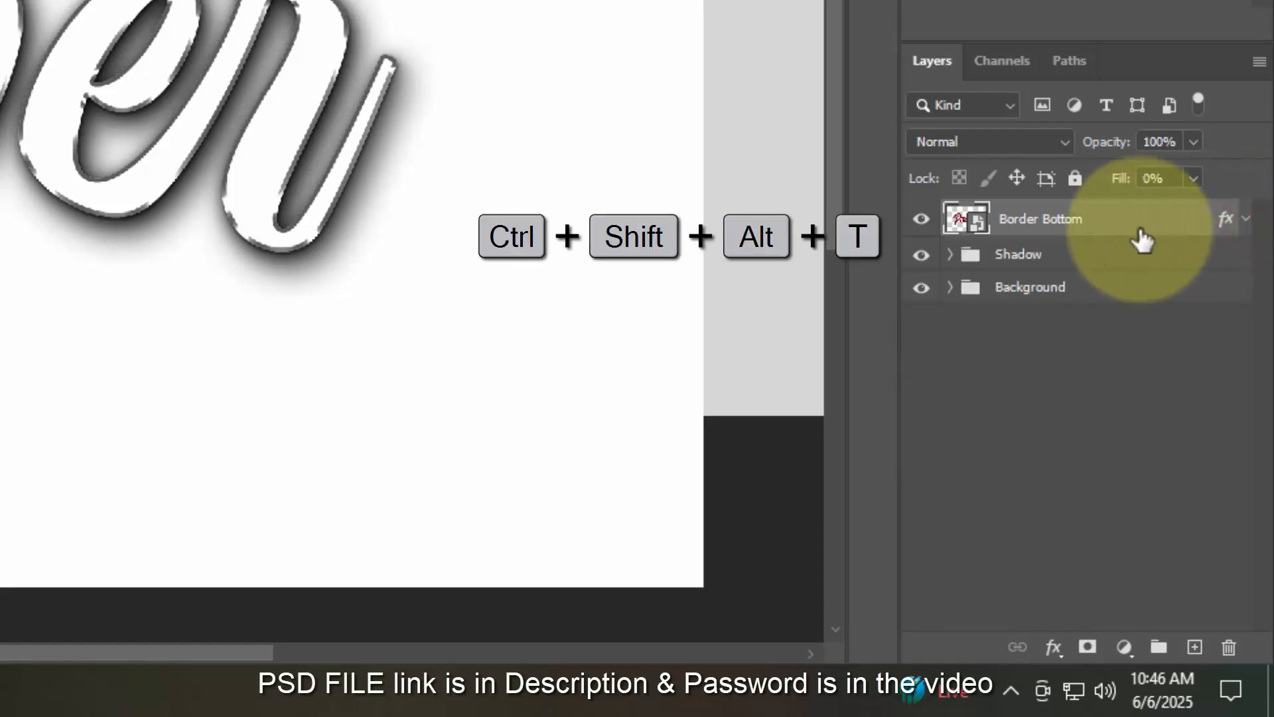
key(ctrl+shift+alt+t)
key(ctrl+shift+alt+t)
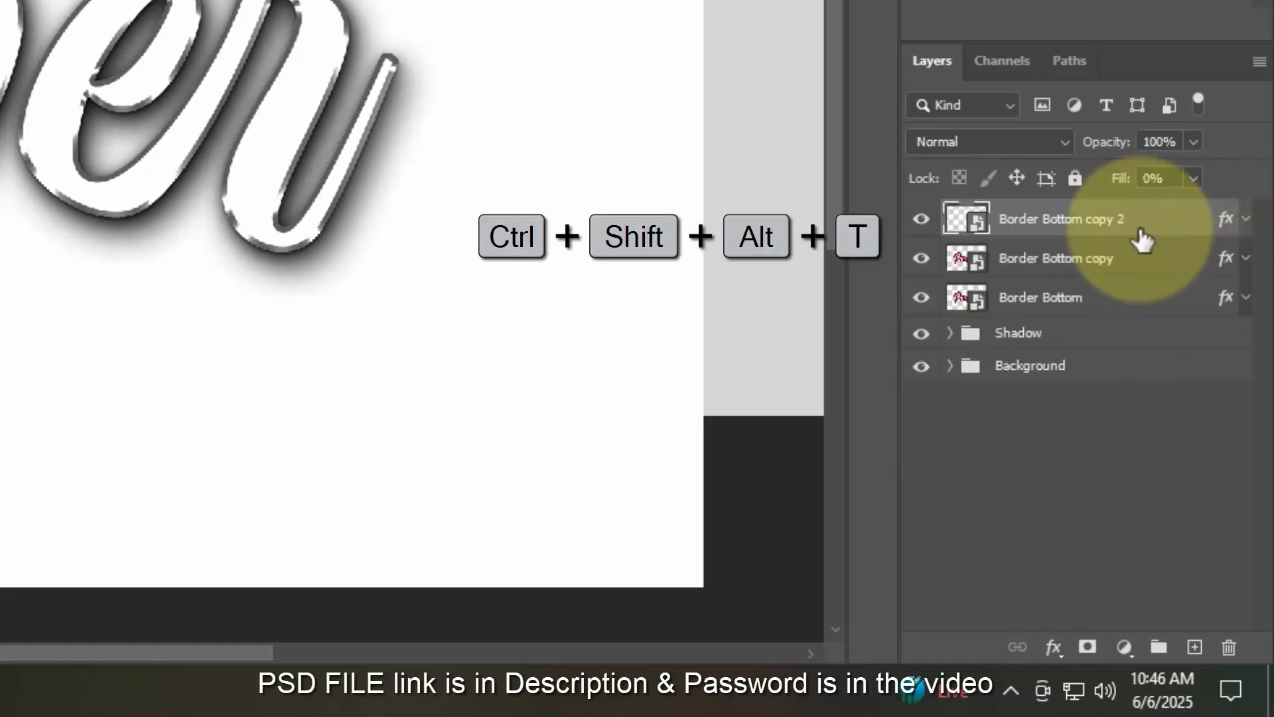
key(ctrl+shift+alt+t)
key(ctrl+shift+alt+t)
key(ctrl+shift+alt+t)
key(ctrl+shift+alt+t)
key(ctrl+shift+alt+t)
key(ctrl+shift+alt+t)
key(ctrl+shift+alt+t)
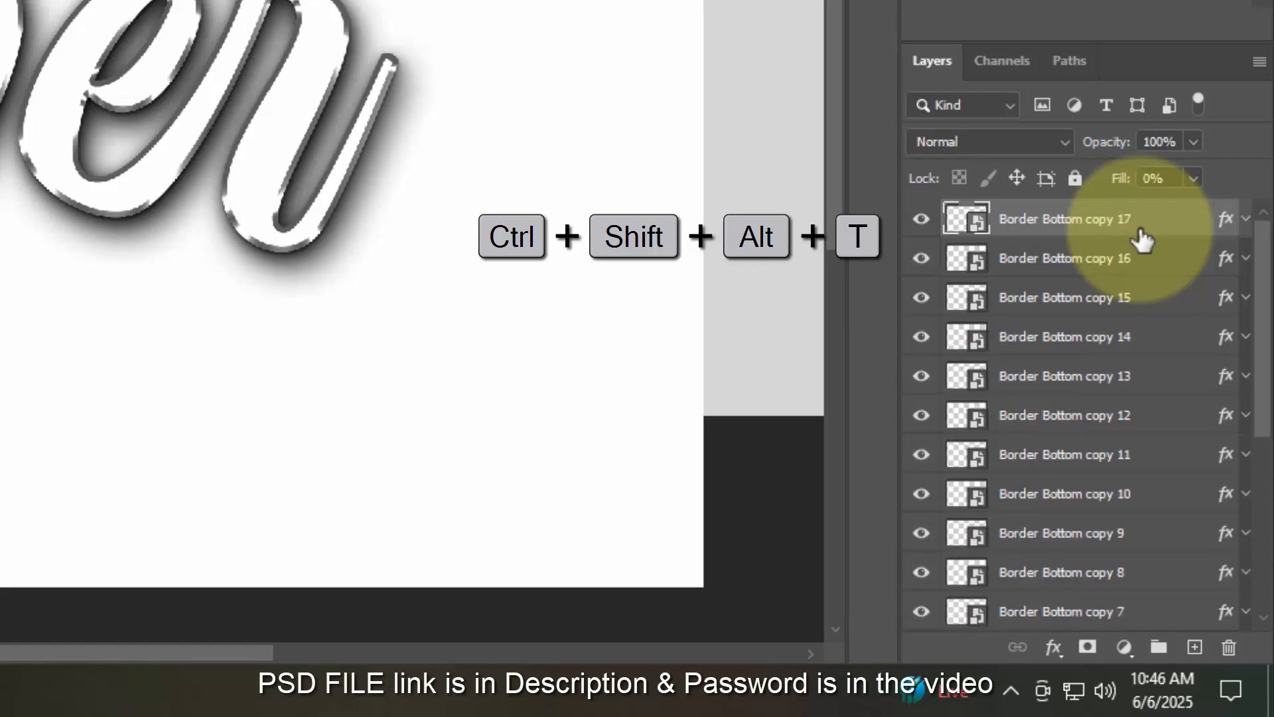
key(ctrl+shift+alt+t)
key(ctrl+shift+alt+t)
key(ctrl+shift+alt+t)
key(ctrl+shift+alt+t)
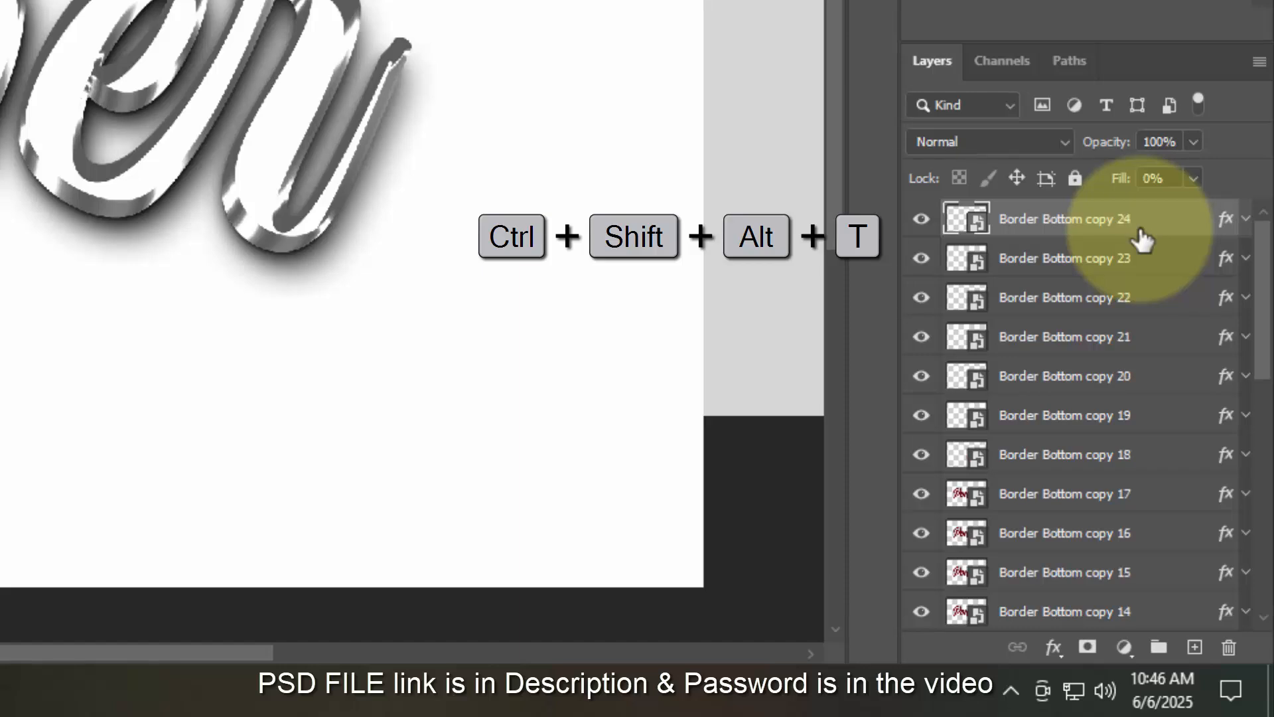
scroll(1129, 345, down, 3)
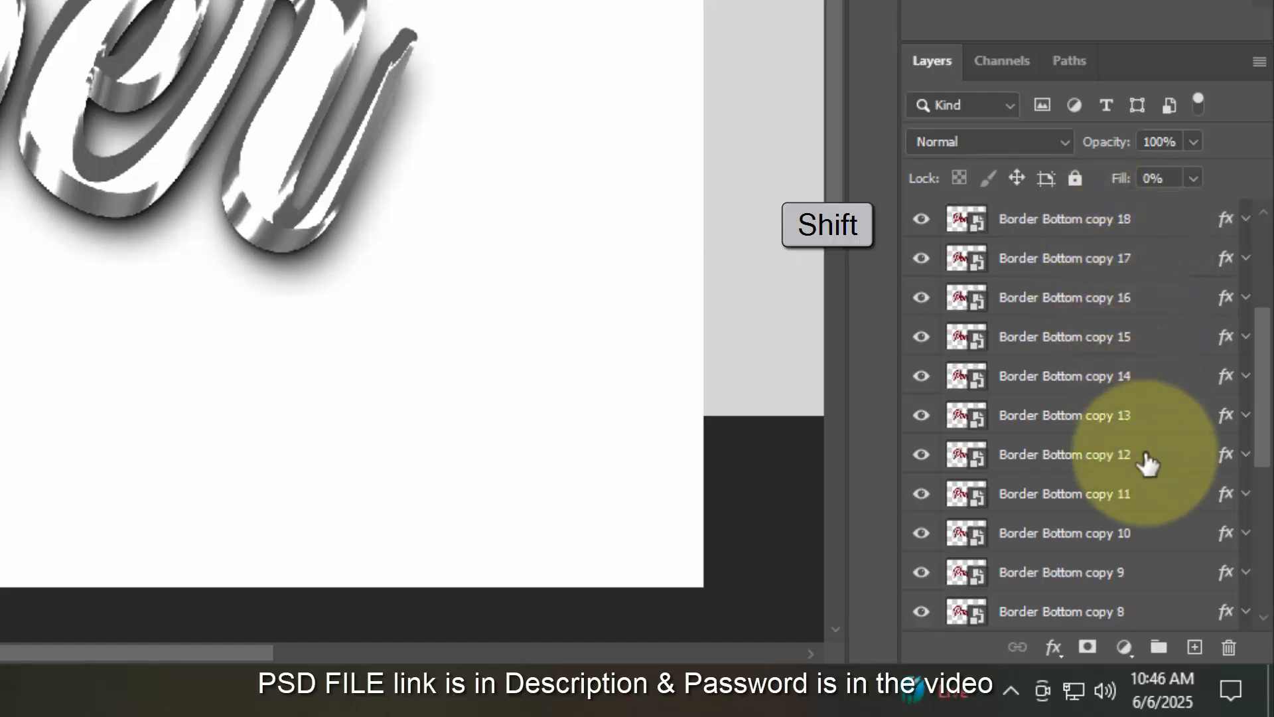
- Group the upper Border Bottom copies down to copy 13
shift+click(1142, 378)
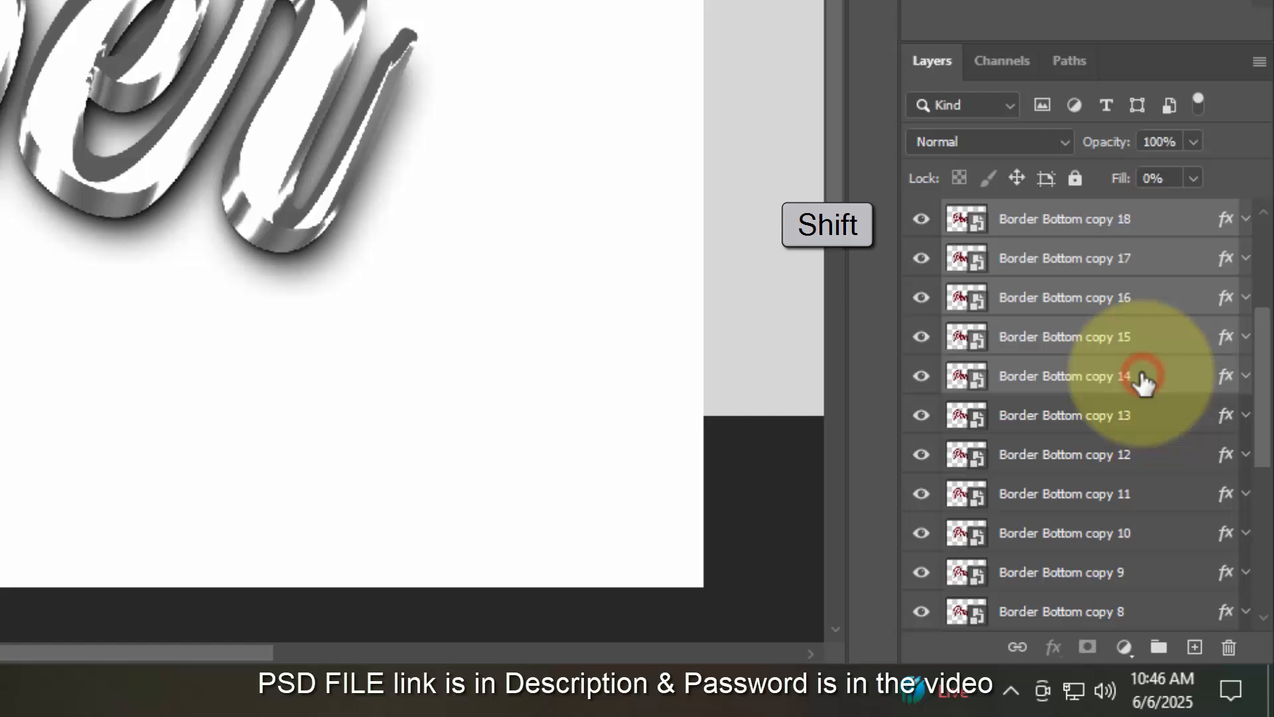
shift+click(1143, 418)
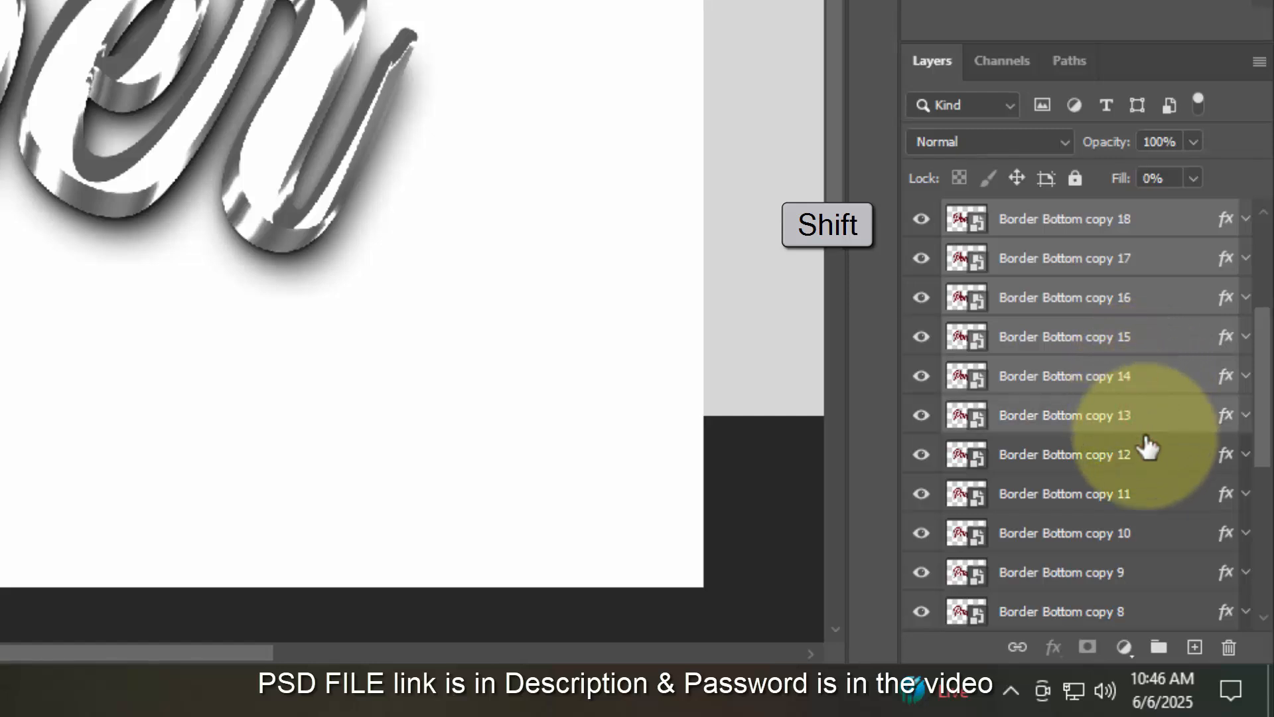
click(1161, 647)
- Group copy 12 through the original Border Bottom, and rename the upper group Top Border
click(1146, 257)
scroll(1158, 411, down, 5)
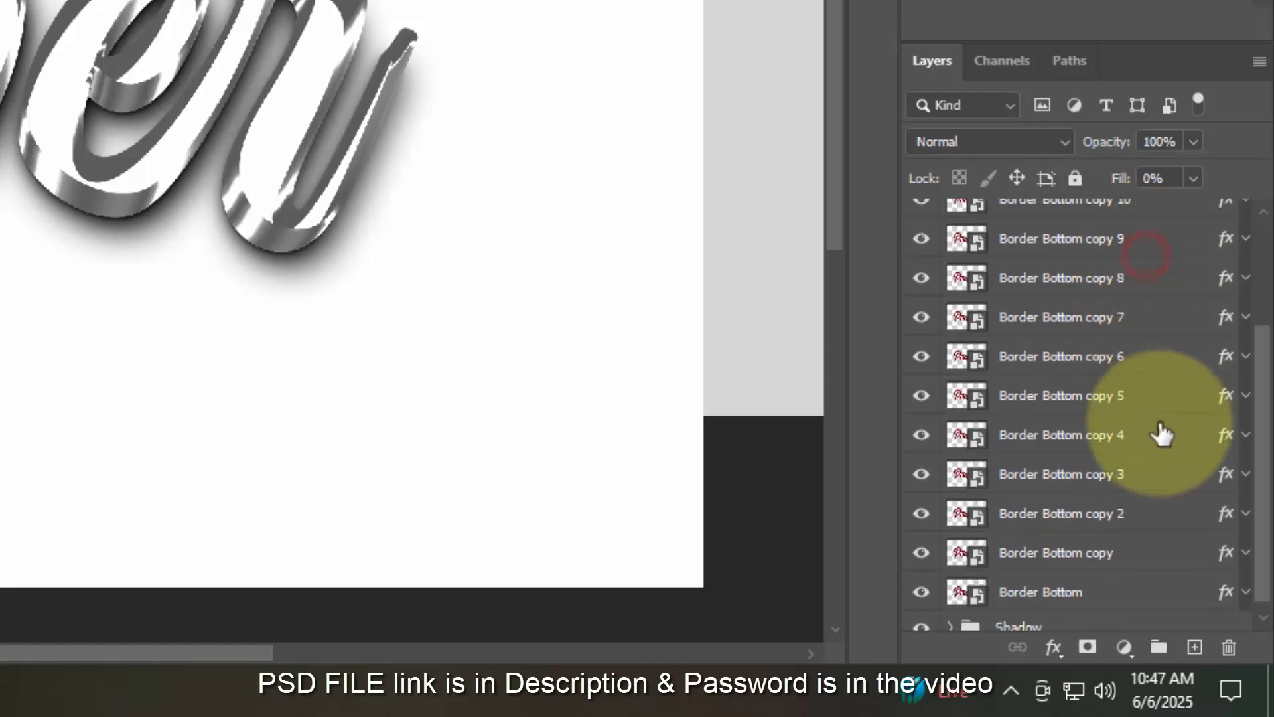
shift+click(1122, 546)
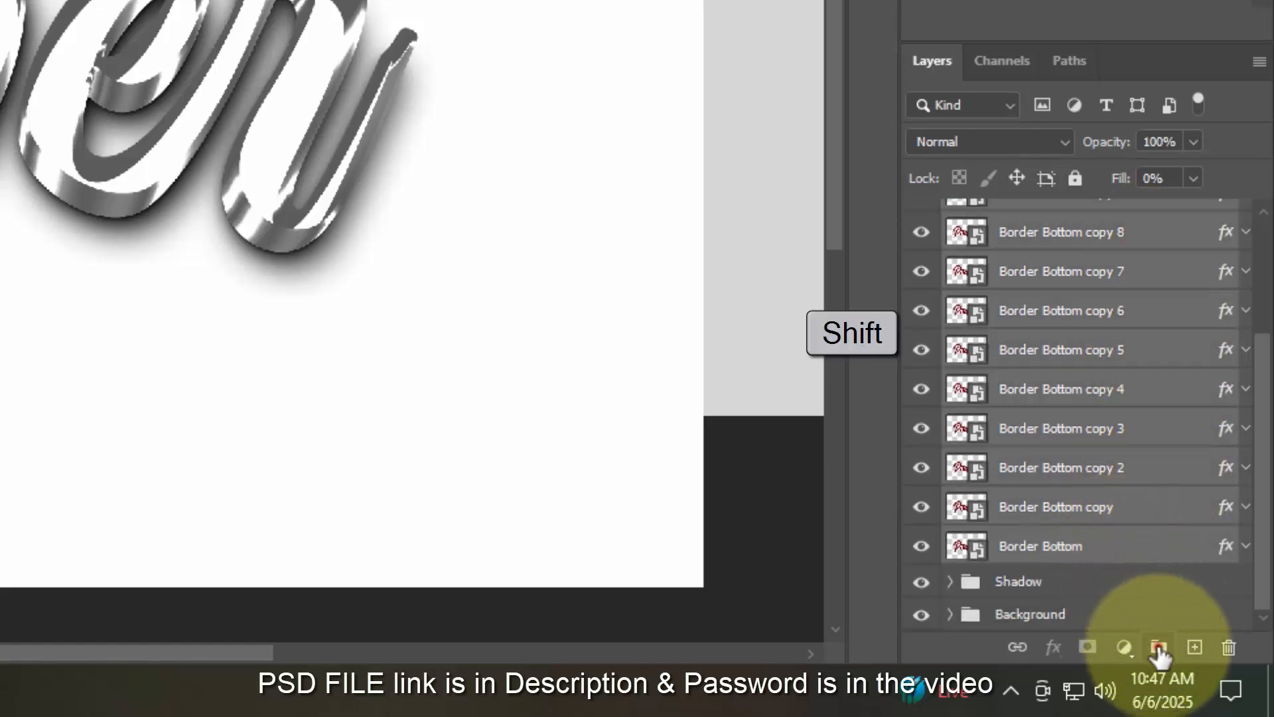
click(1159, 647)
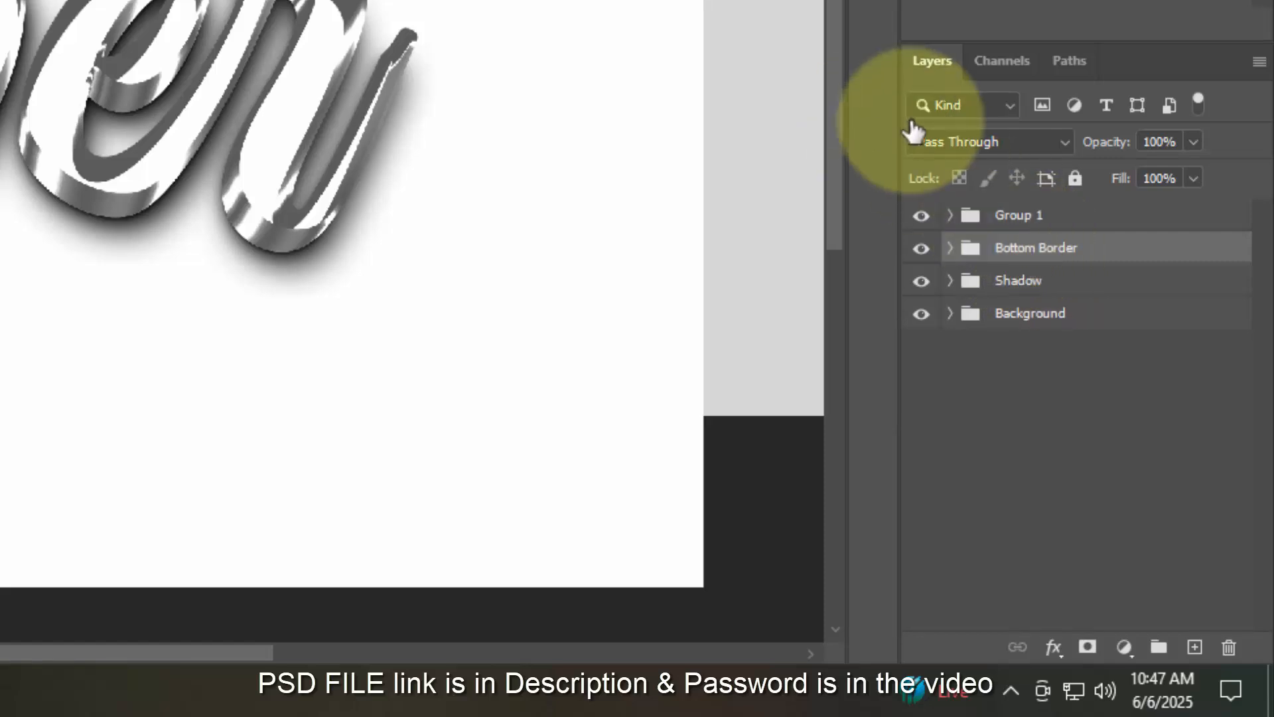
double_click(1022, 214)
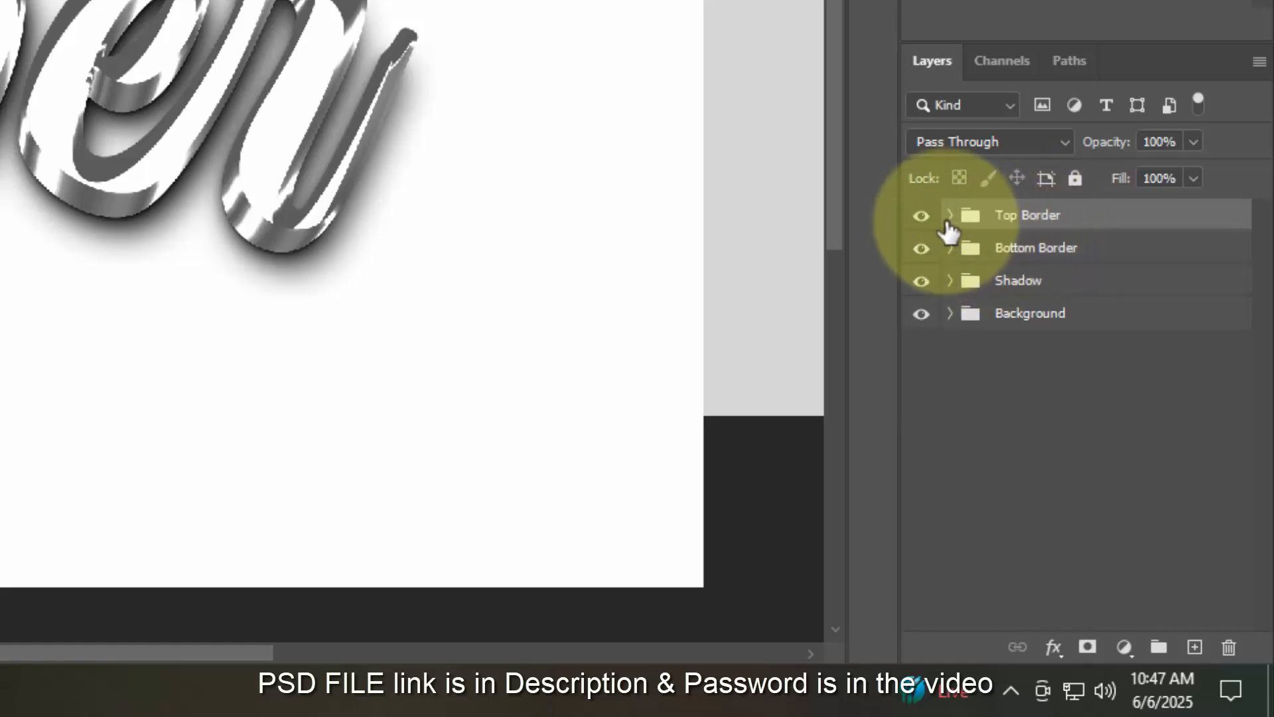
- Make one more stepped copy and move it above the Top Border group
click(950, 214)
key(ctrl+shift+alt+t)
click(1094, 252)
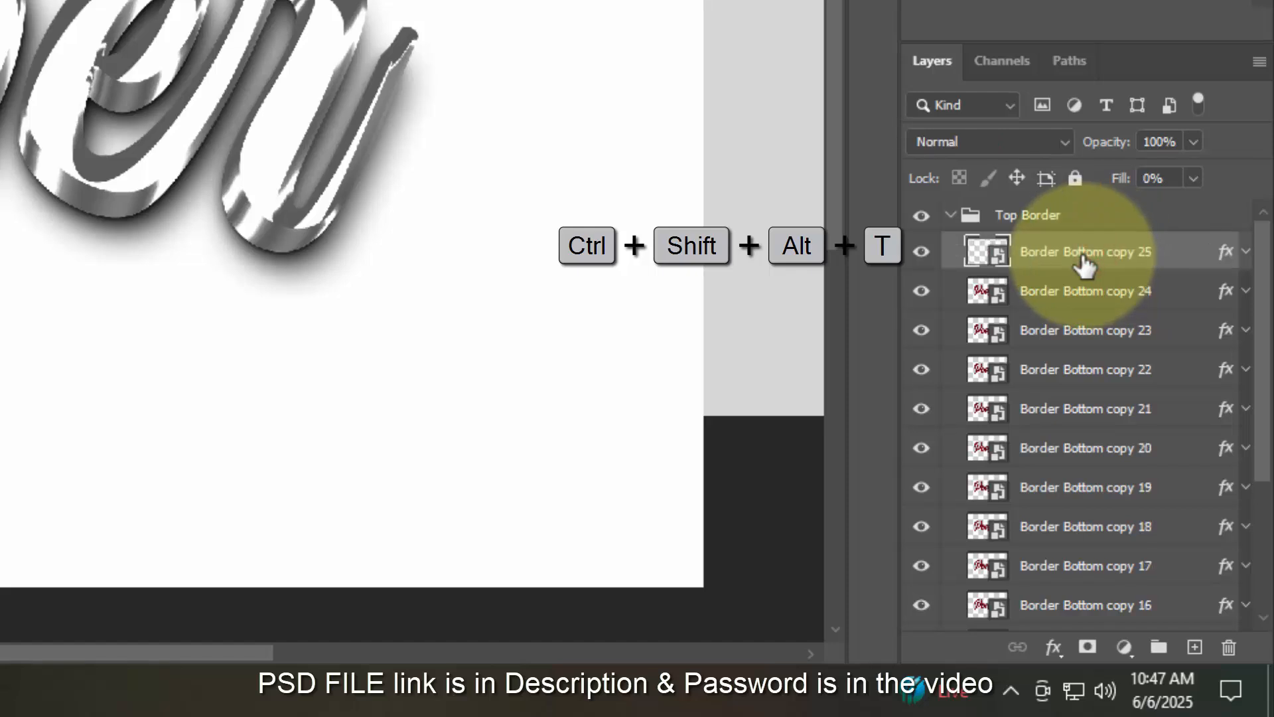
drag(1084, 262, 1034, 200)
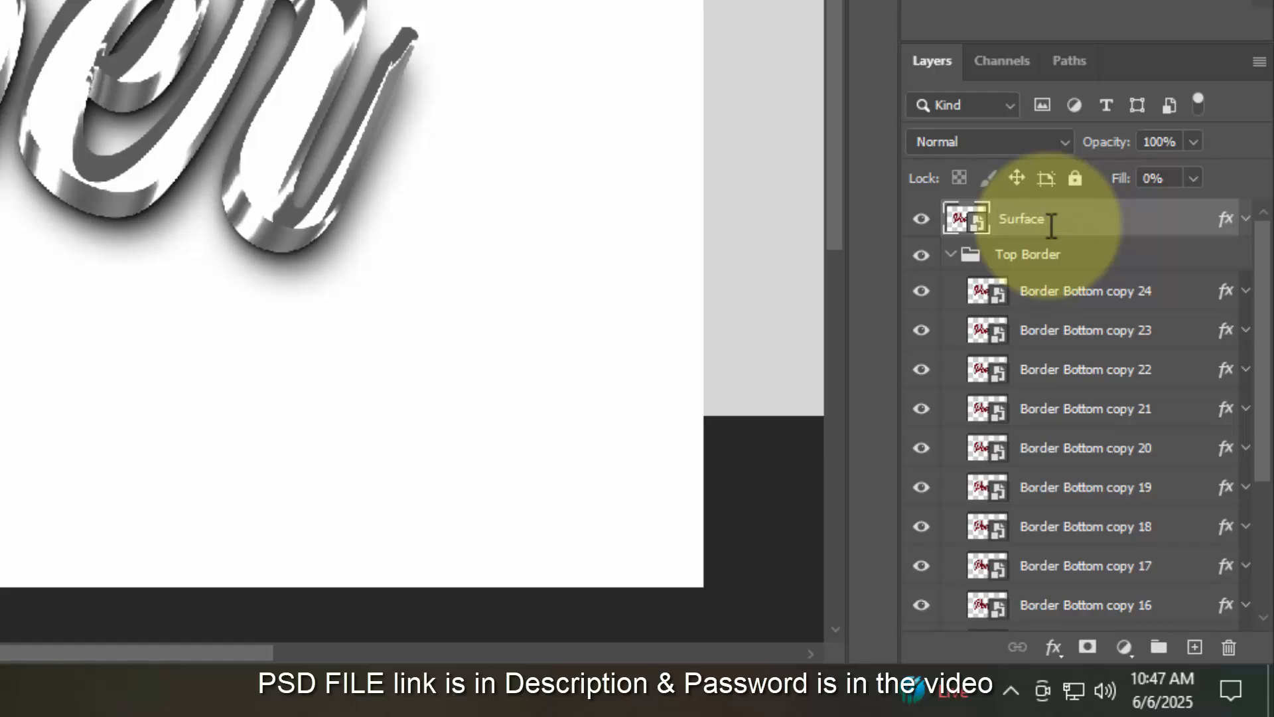
- Rename each Border Bottom copy inside Top Border, copy 24 downward, to 'Border'
click(1102, 310)
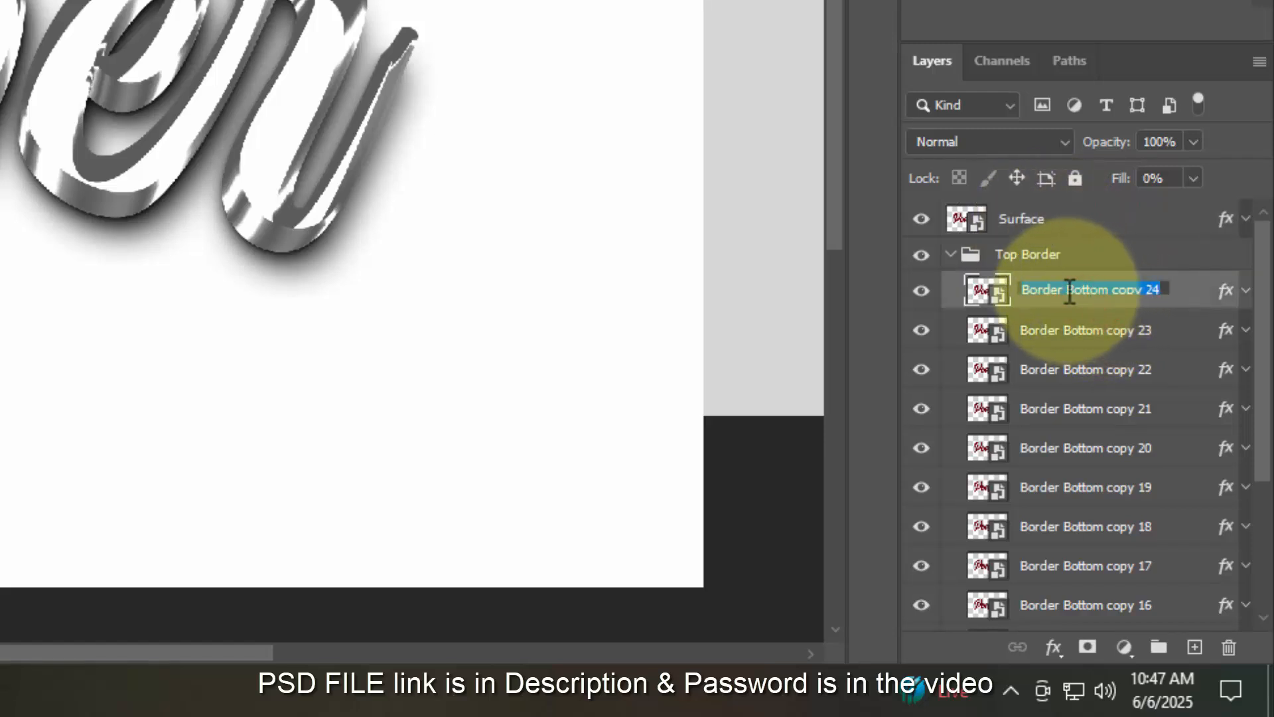
text(Border)
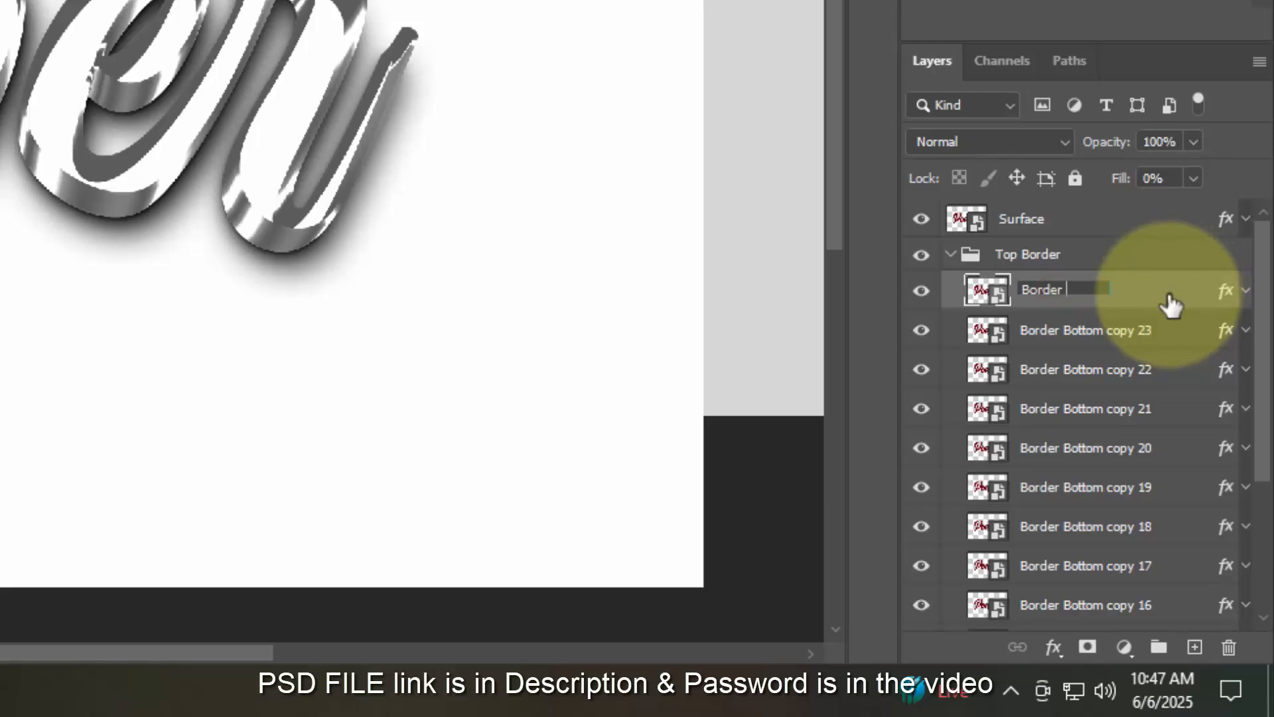
double_click(1071, 331)
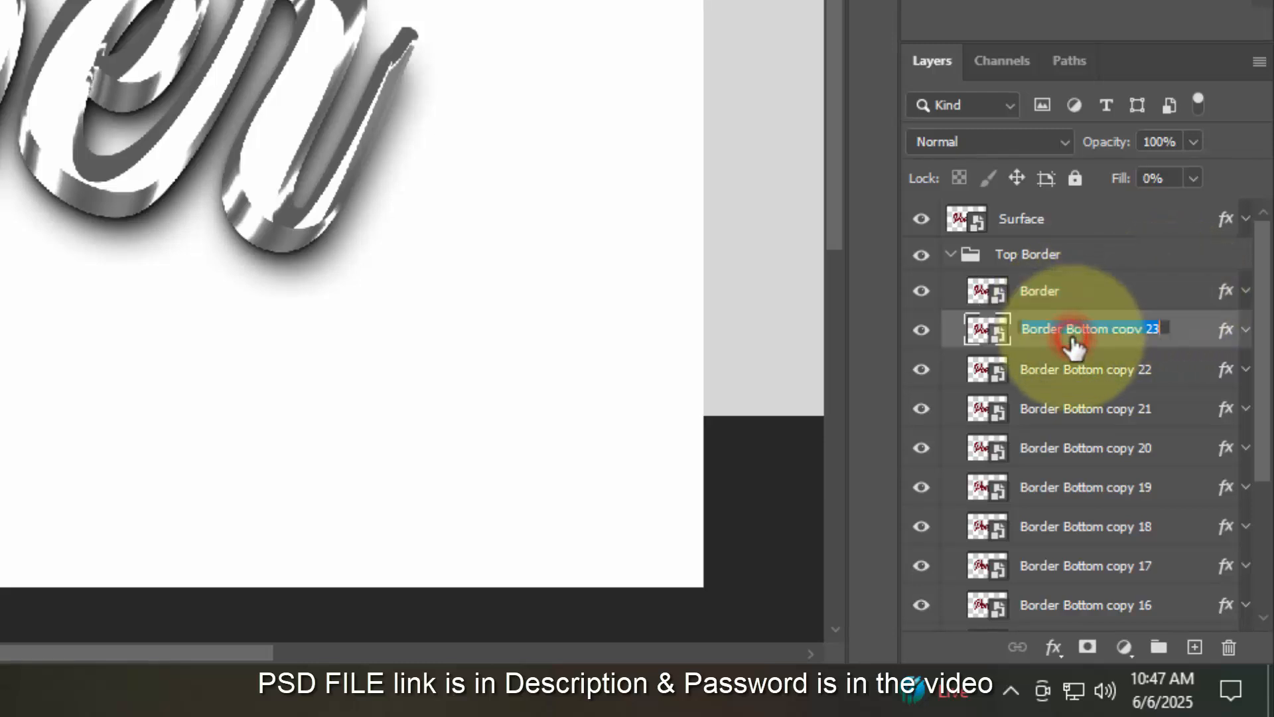
text(Border)
double_click(1084, 368)
text(Border)
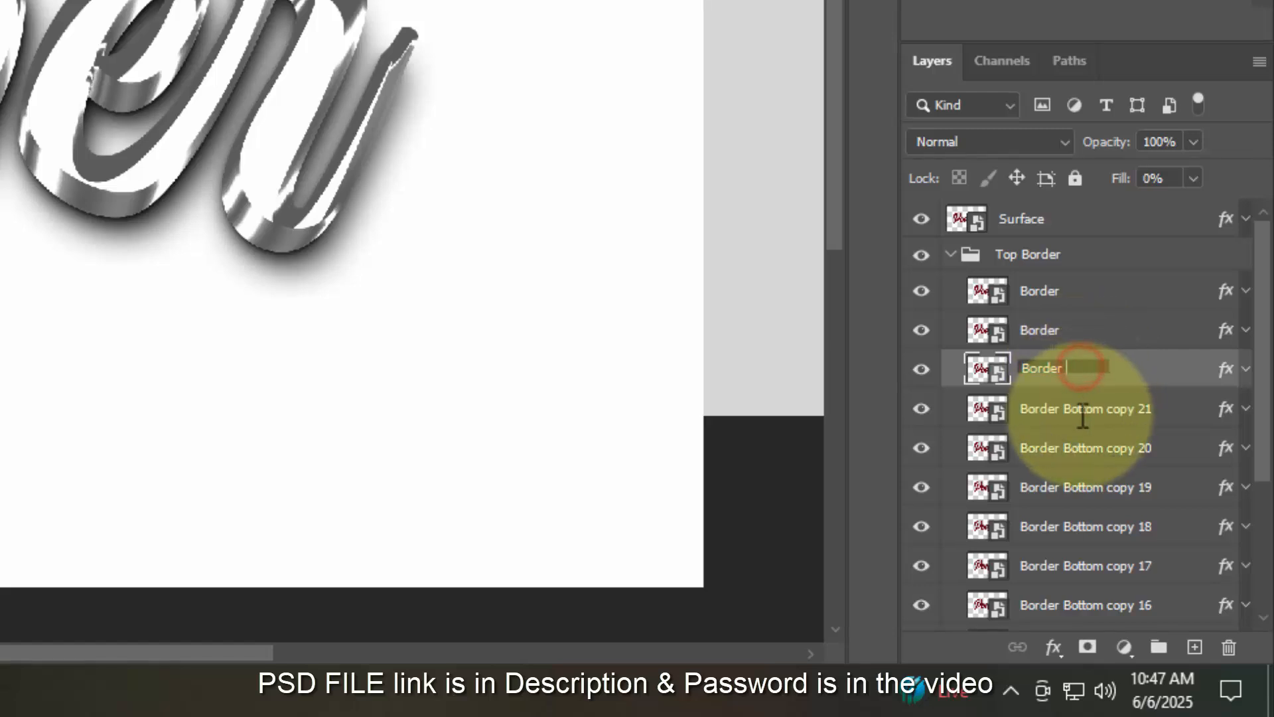
double_click(1082, 408)
text(Border)
double_click(1079, 447)
text(Border)
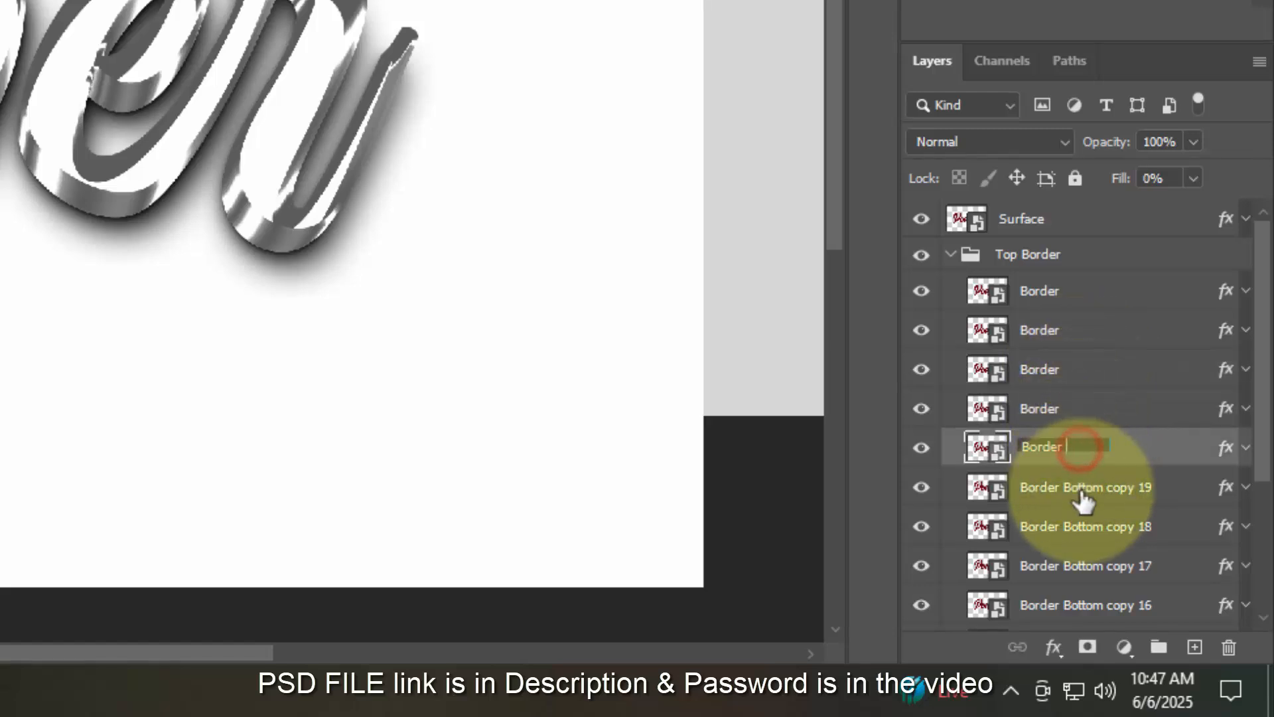
double_click(1083, 491)
text(Border)
double_click(1084, 528)
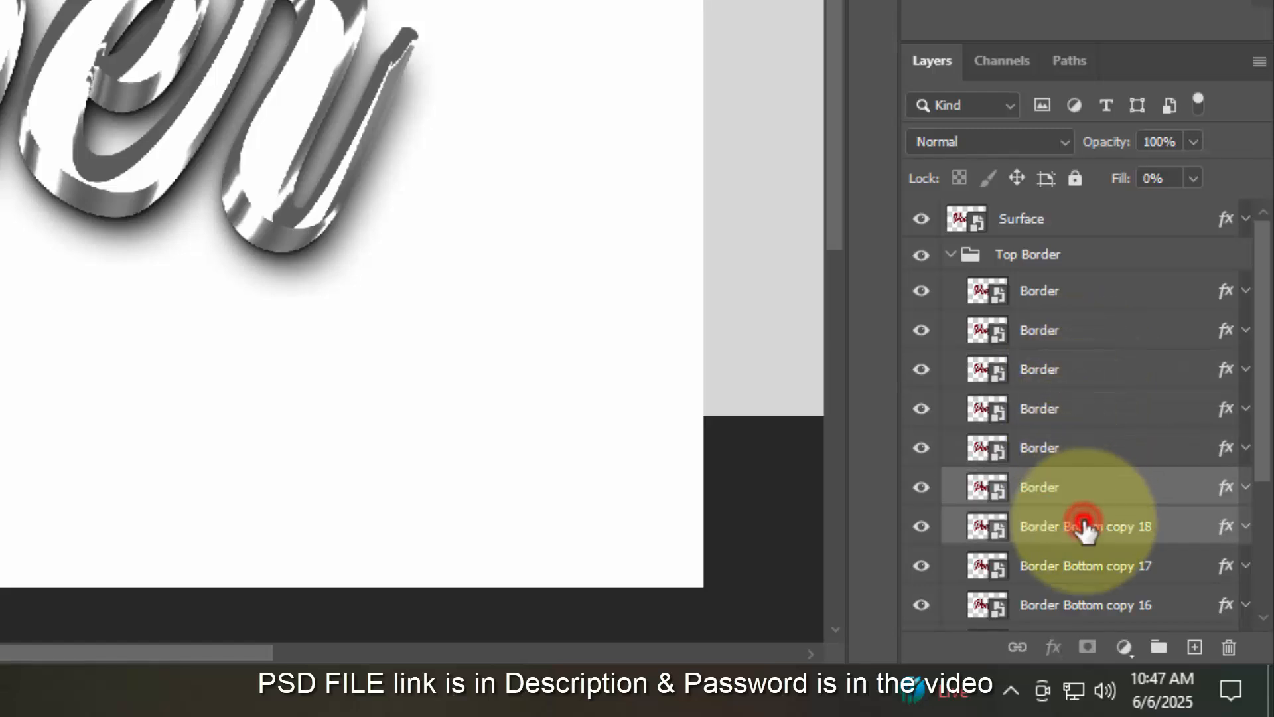
text(Border)
scroll(1086, 577, down, 2)
double_click(1085, 515)
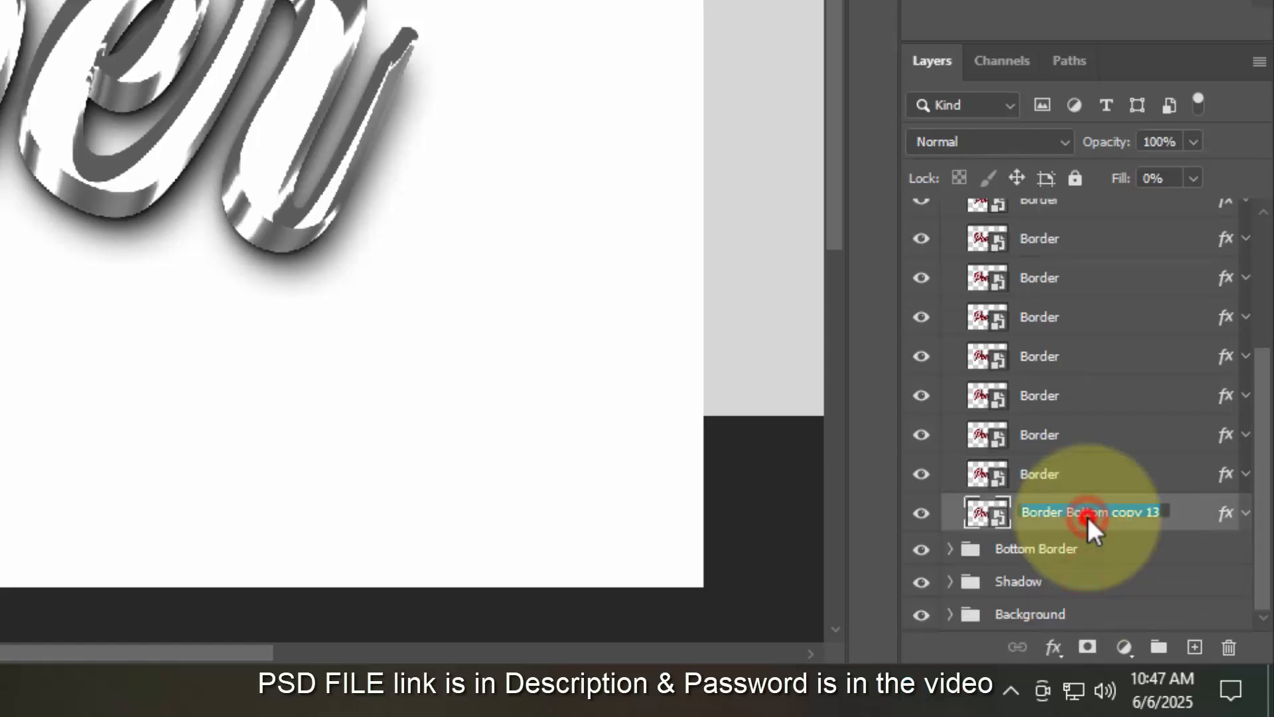
text(Border)
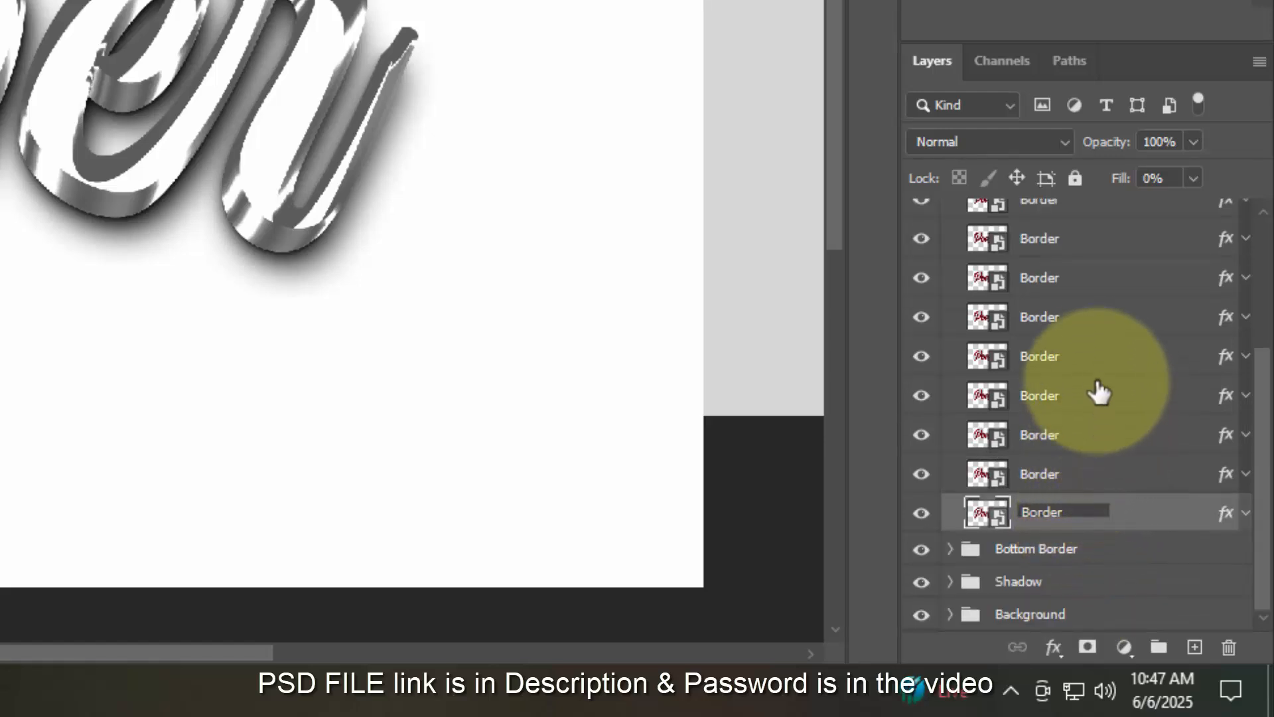
click(1096, 378)
- Collapse and hide the Top Border group, hide Surface, and select Bottom Border
scroll(1035, 312, up, 2)
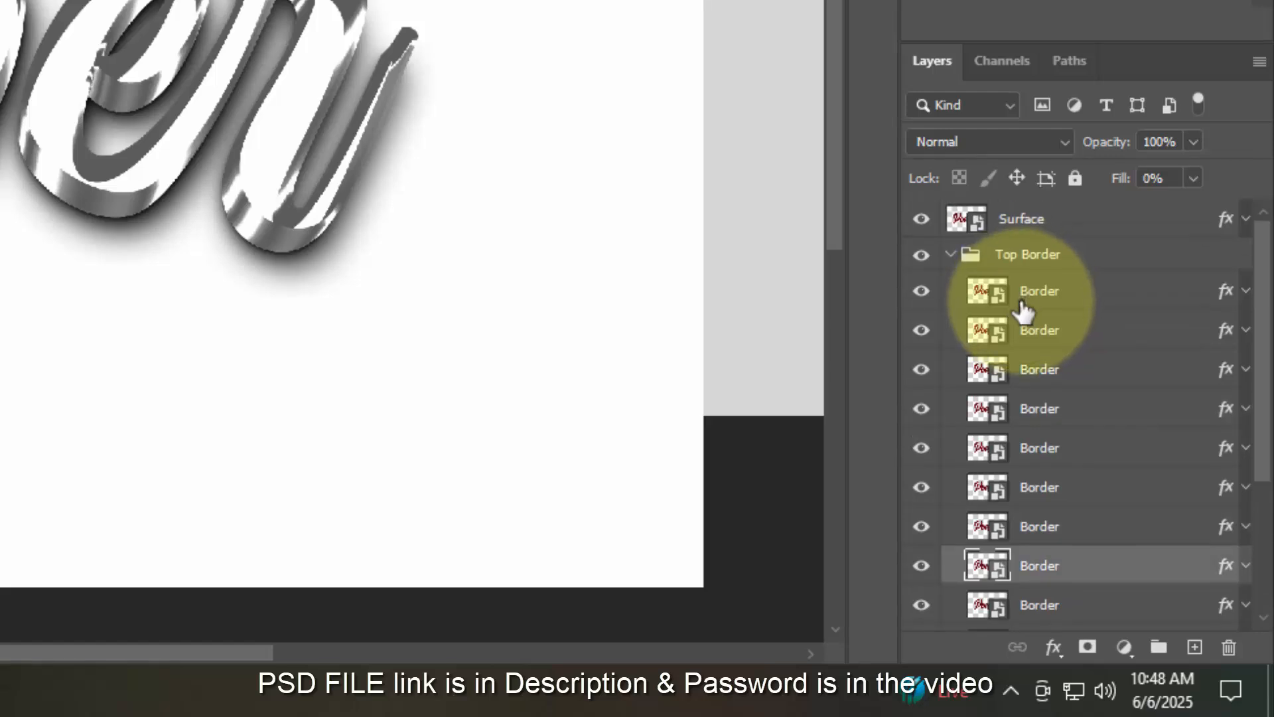
click(948, 265)
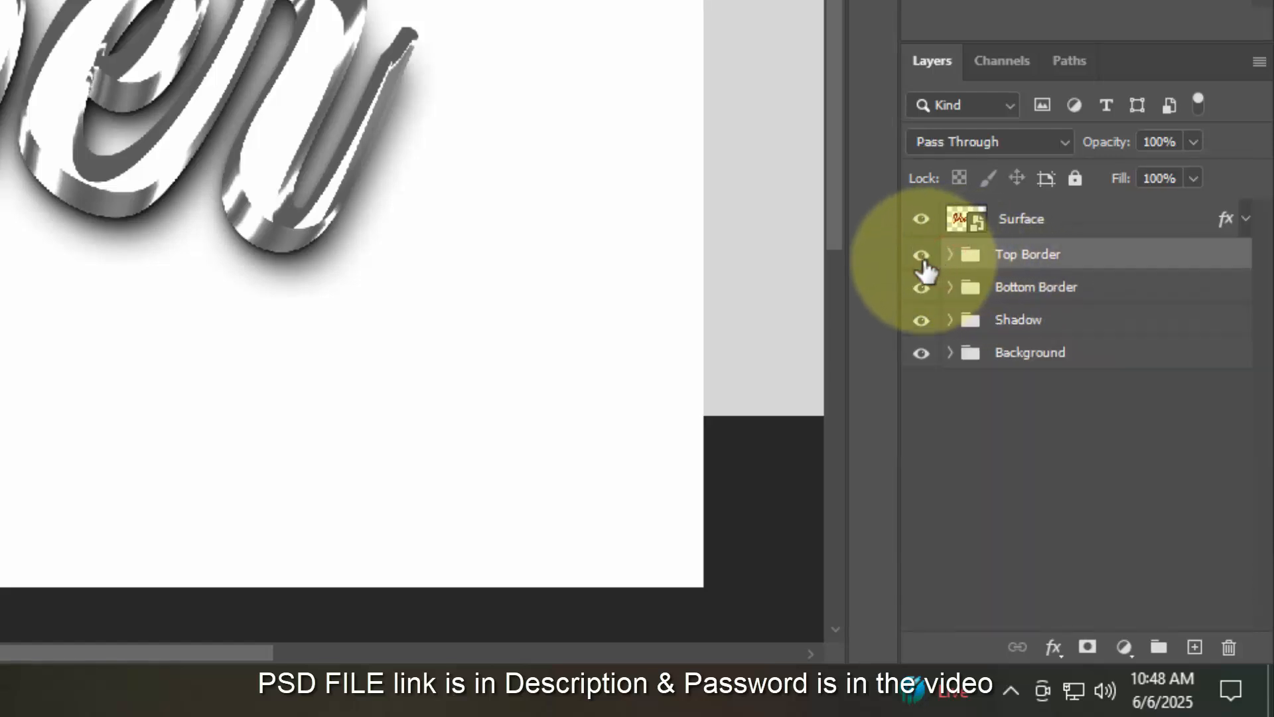
click(921, 256)
click(922, 223)
click(1097, 290)
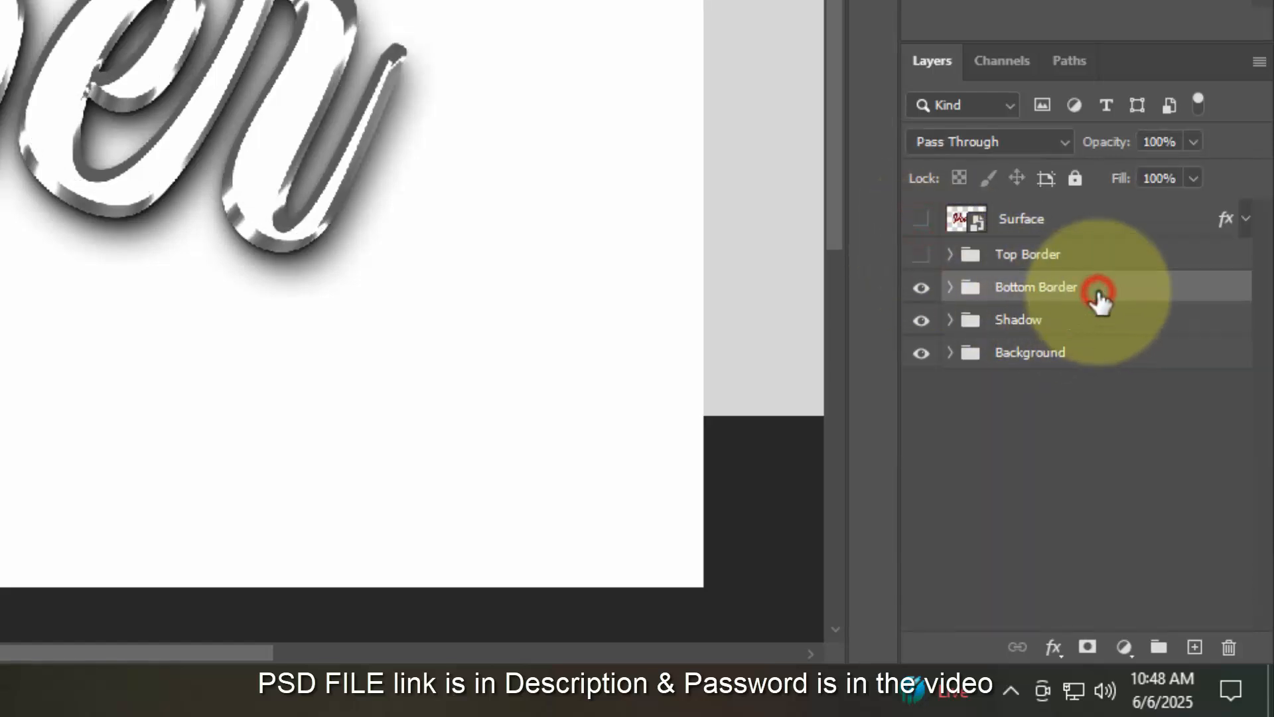
- Give Bottom Border a Linear Burn #ffdd00 colour overlay, then show Top Border again
click(1053, 643)
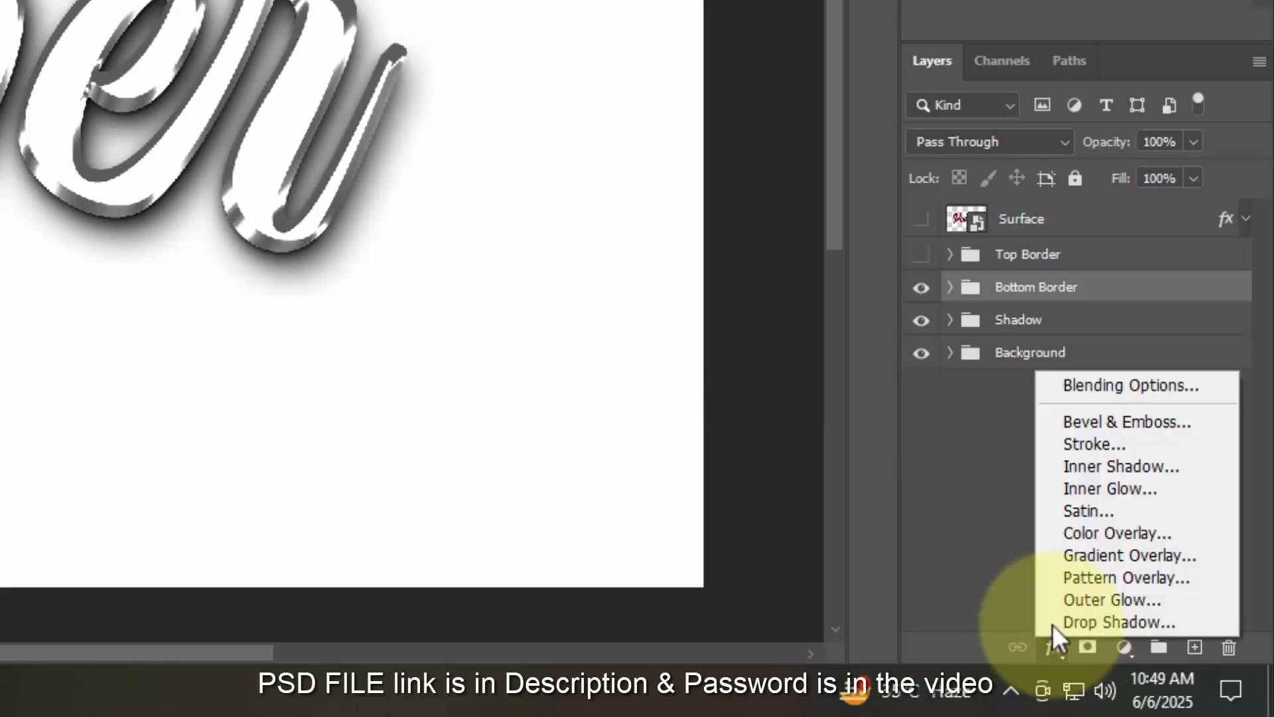
click(1070, 384)
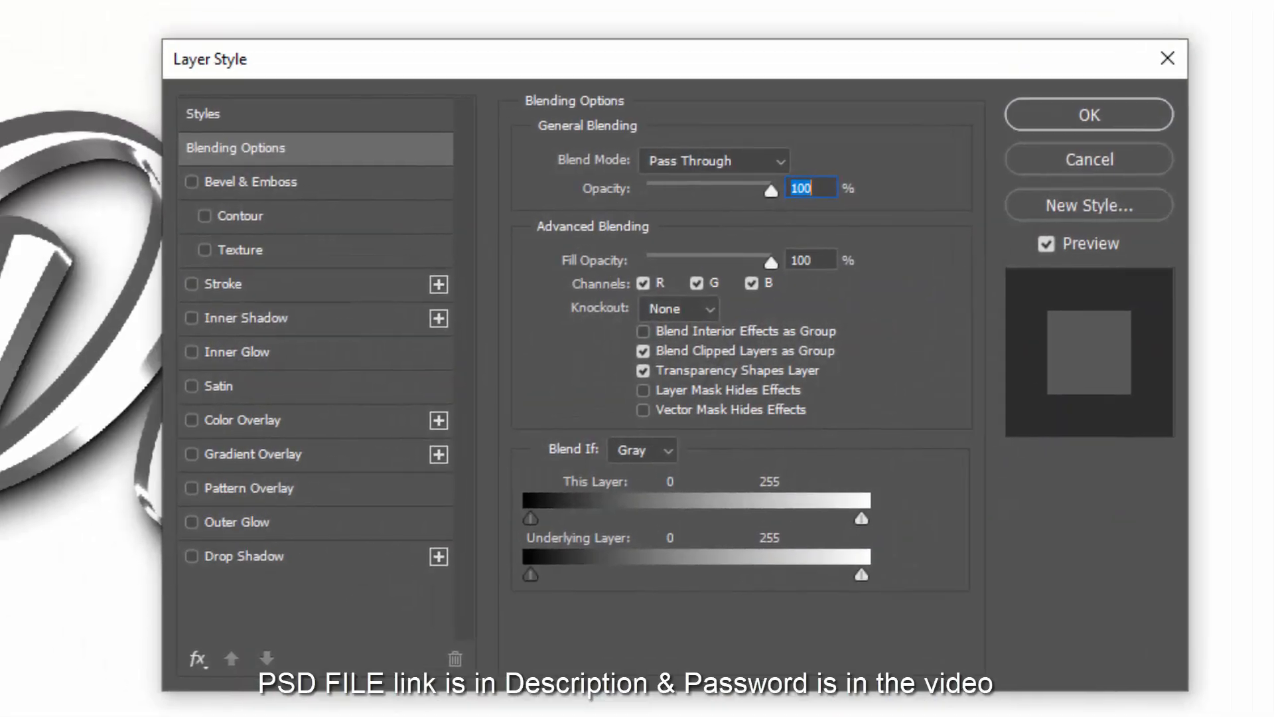
click(279, 420)
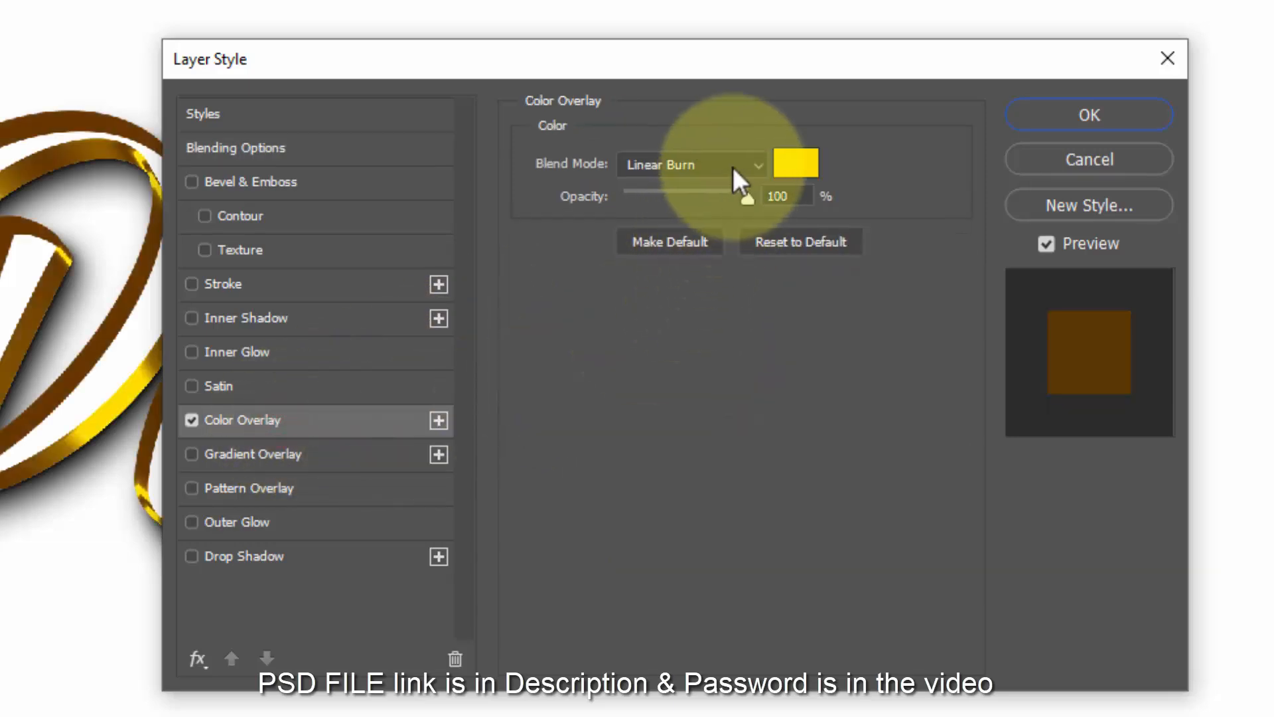
click(785, 169)
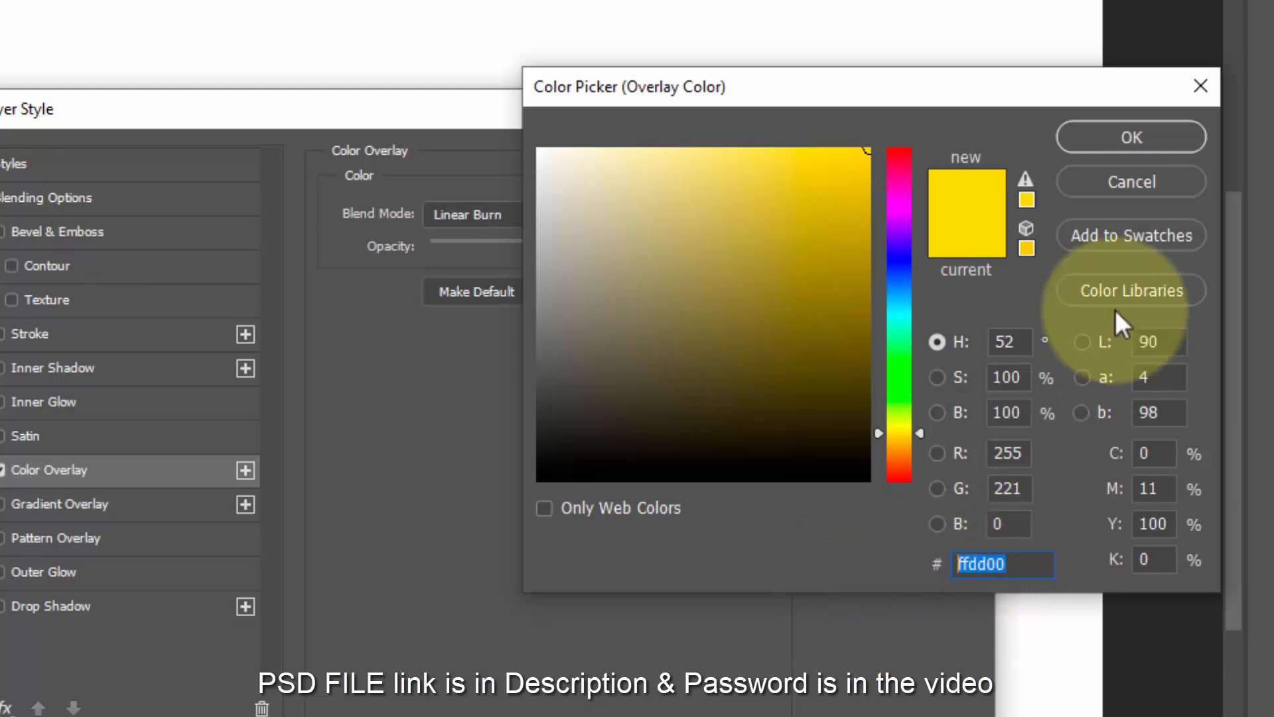
click(1141, 145)
click(1022, 163)
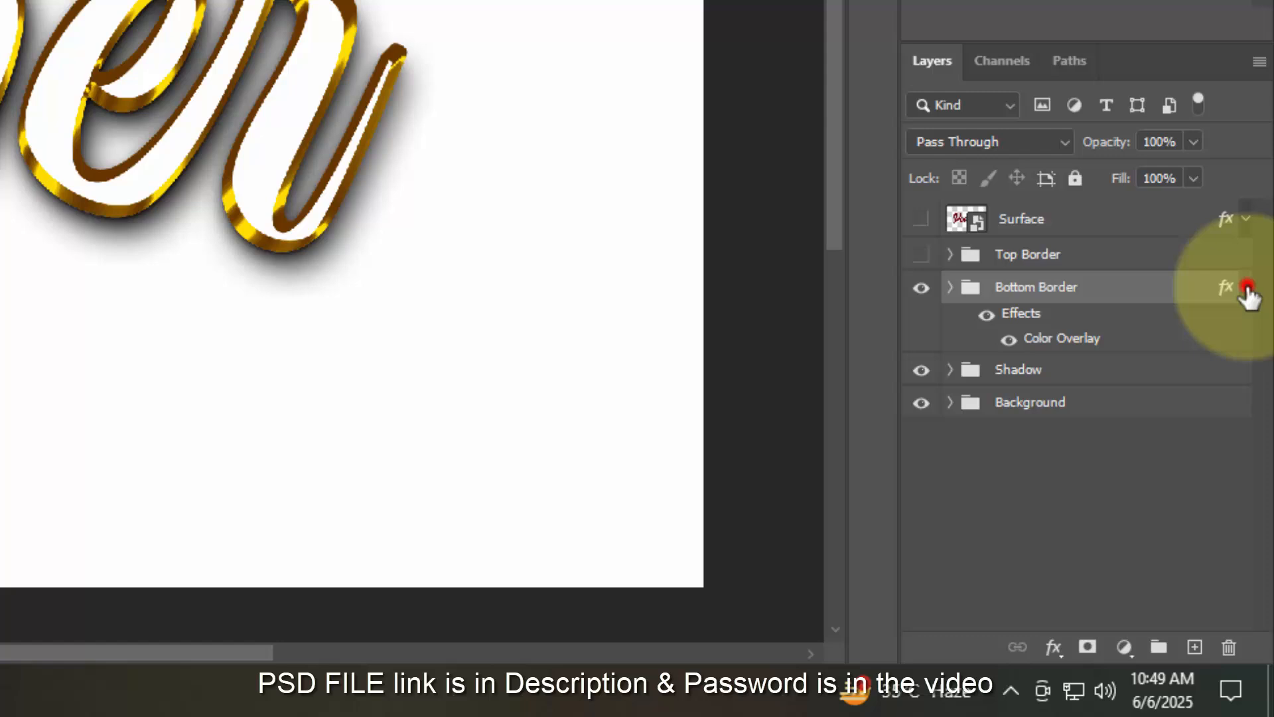
click(1246, 287)
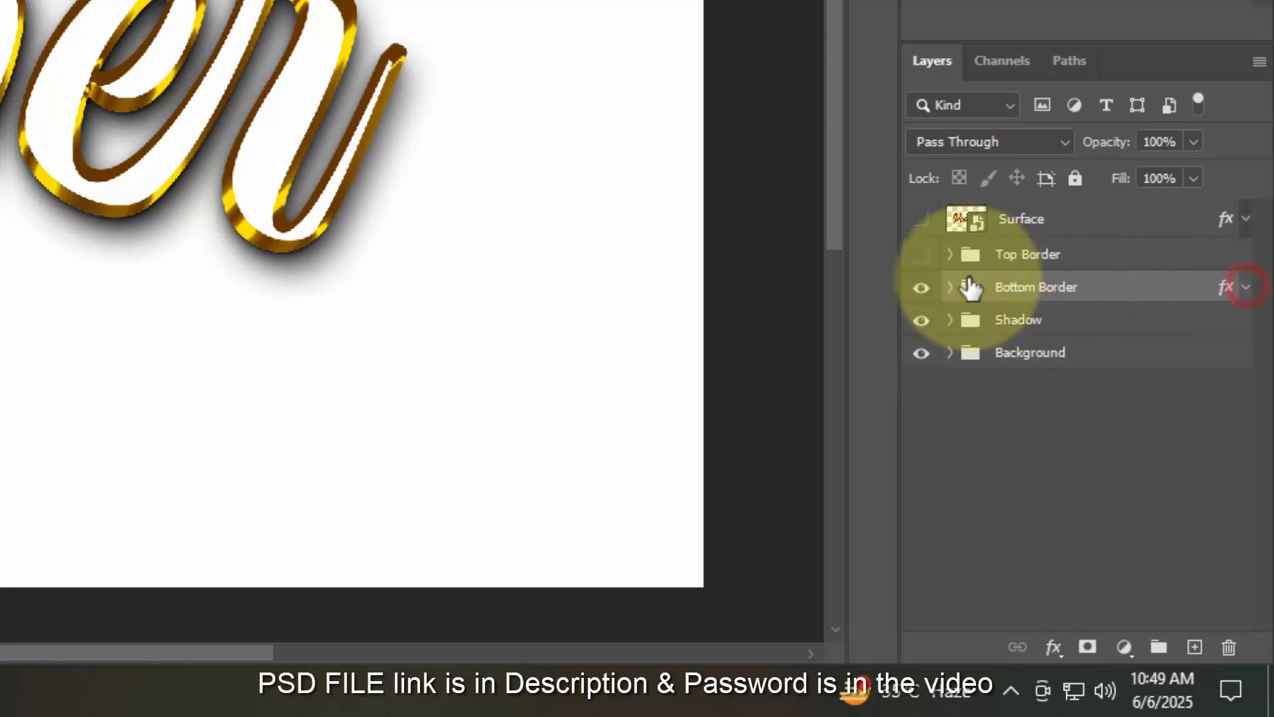
click(921, 254)
- Apply a Linear Burn Color Overlay in pale yellow #f7eda9 to the Top Border group
click(1087, 255)
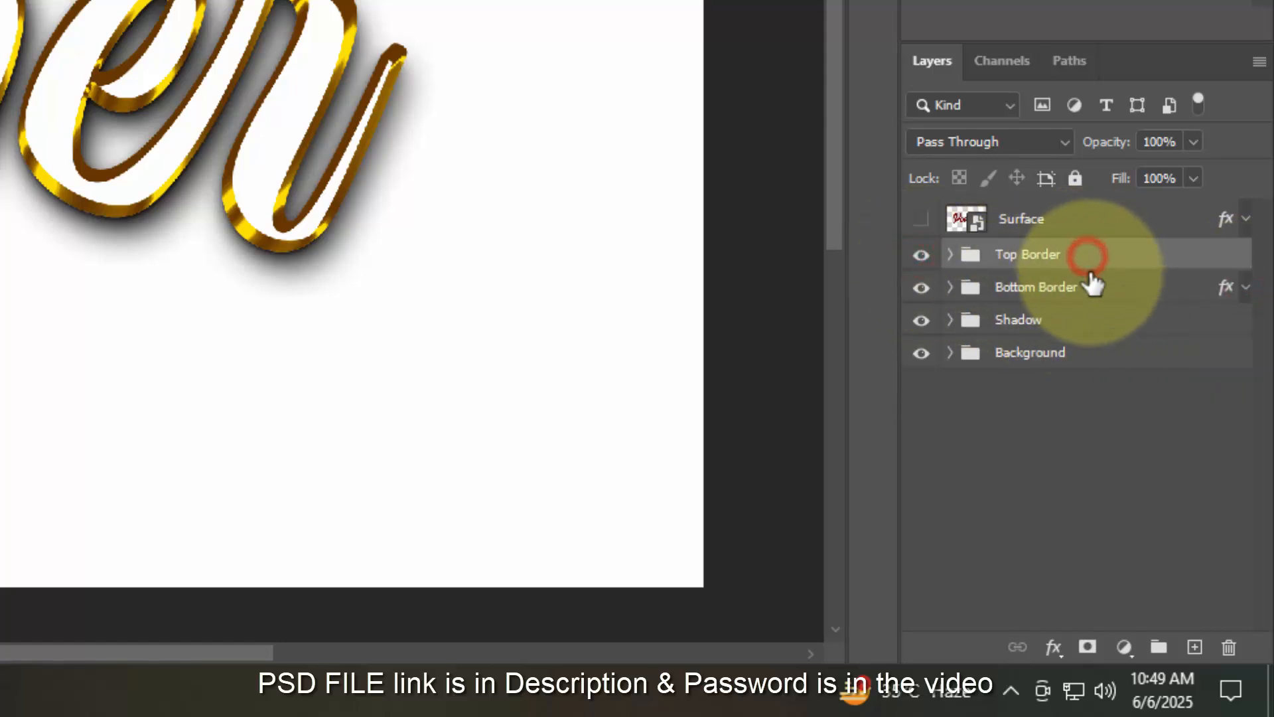
click(1052, 648)
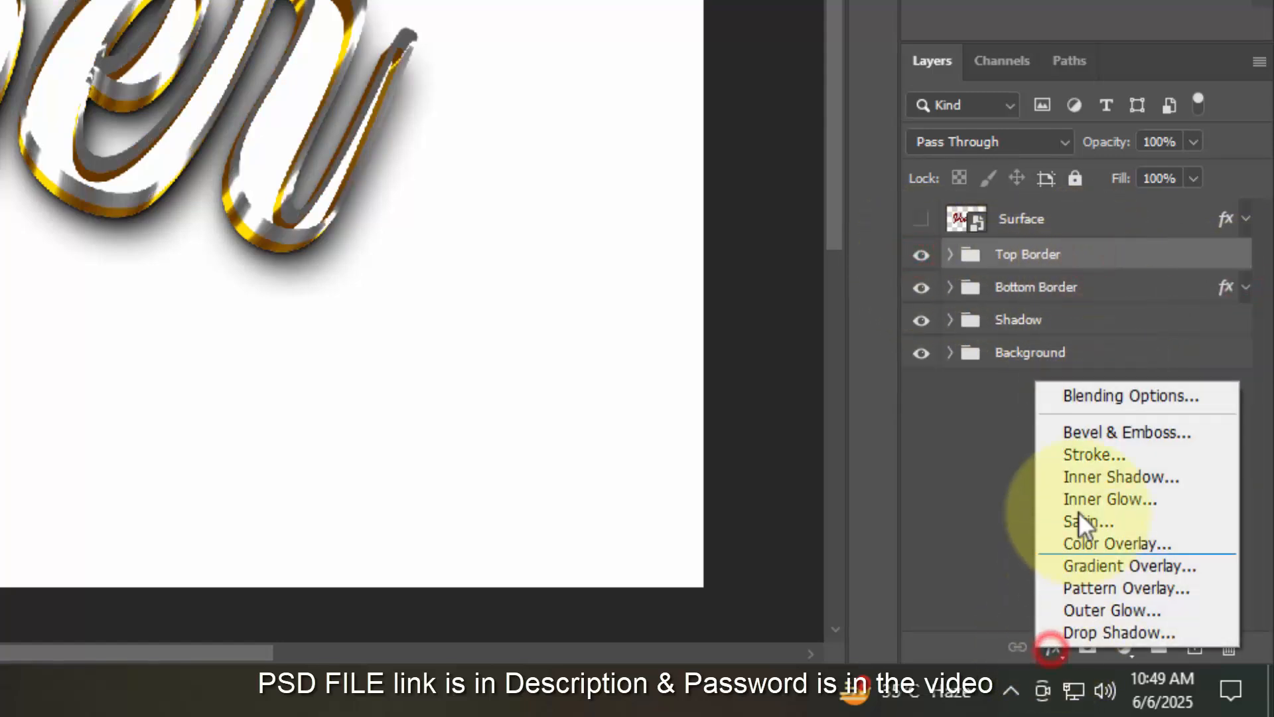
click(1074, 393)
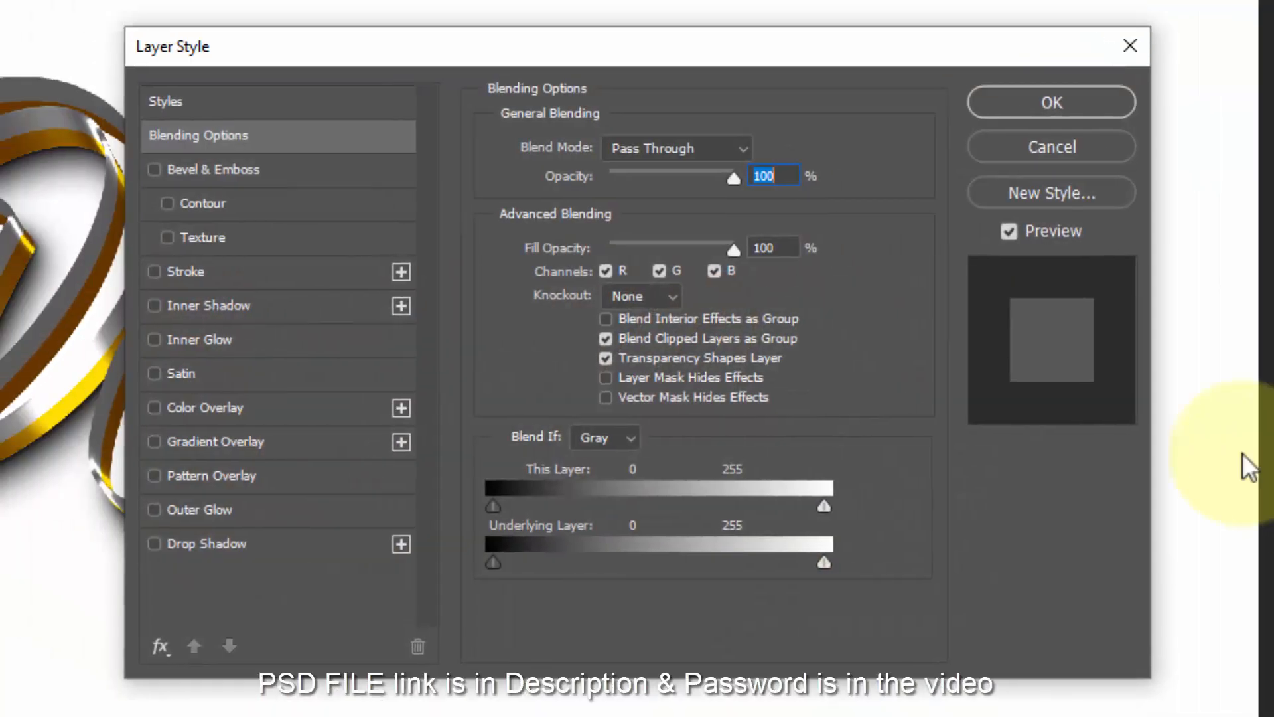
click(775, 248)
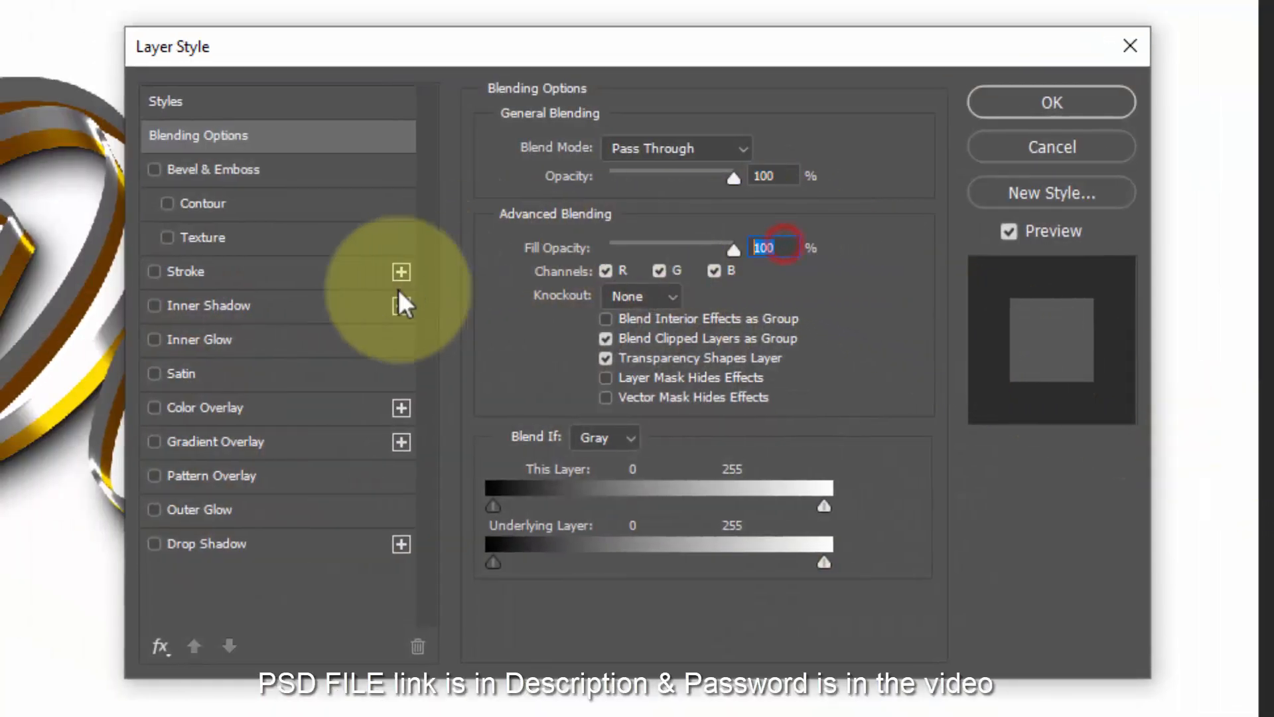
click(274, 410)
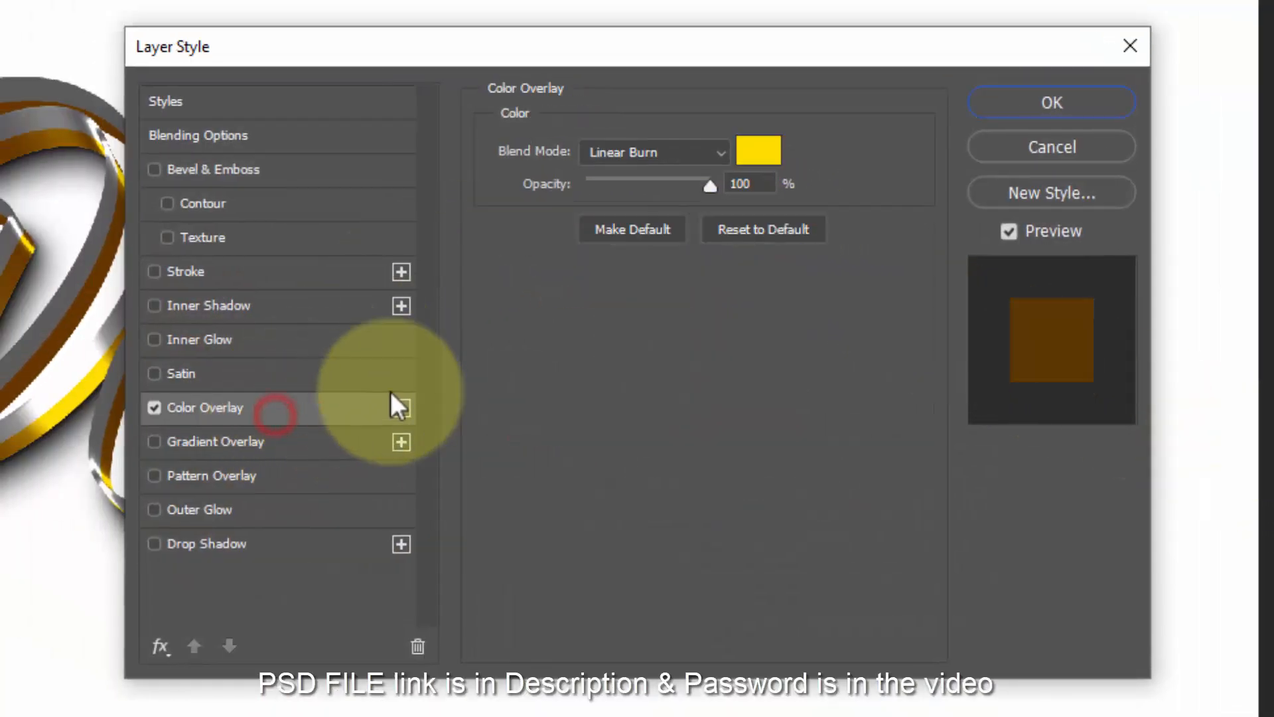
click(759, 151)
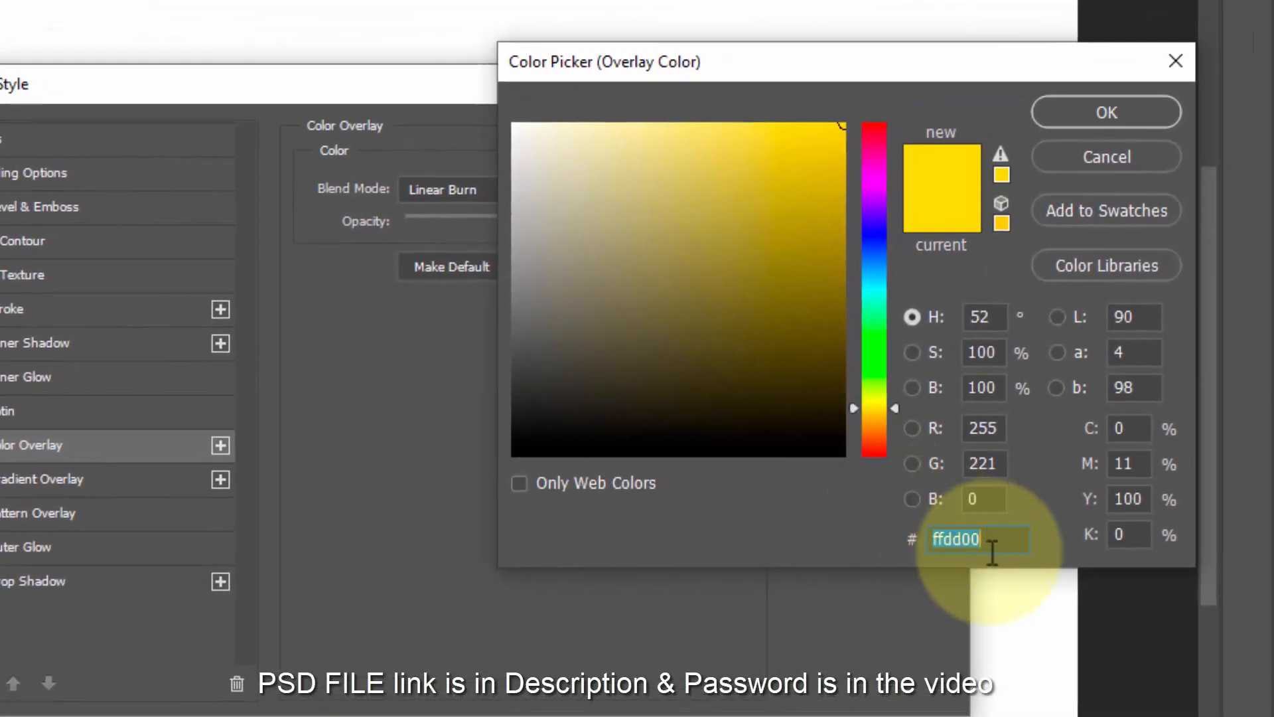
text(f)
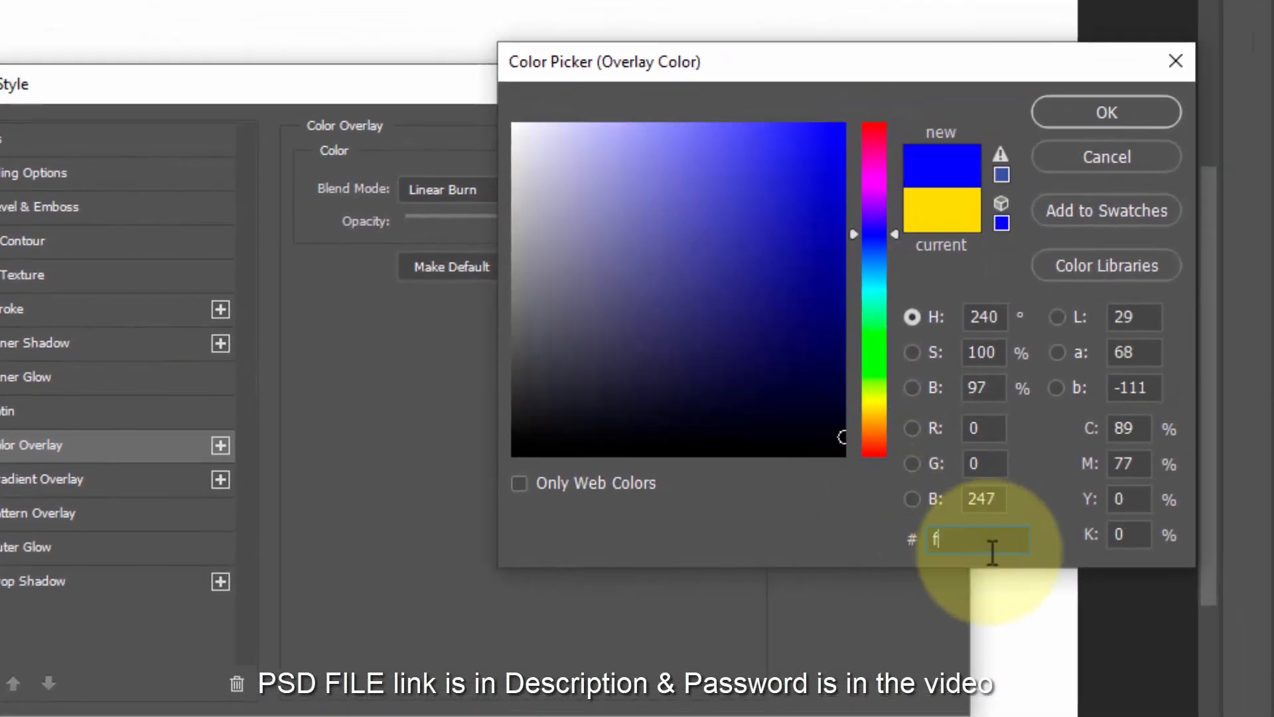
text(7eda9)
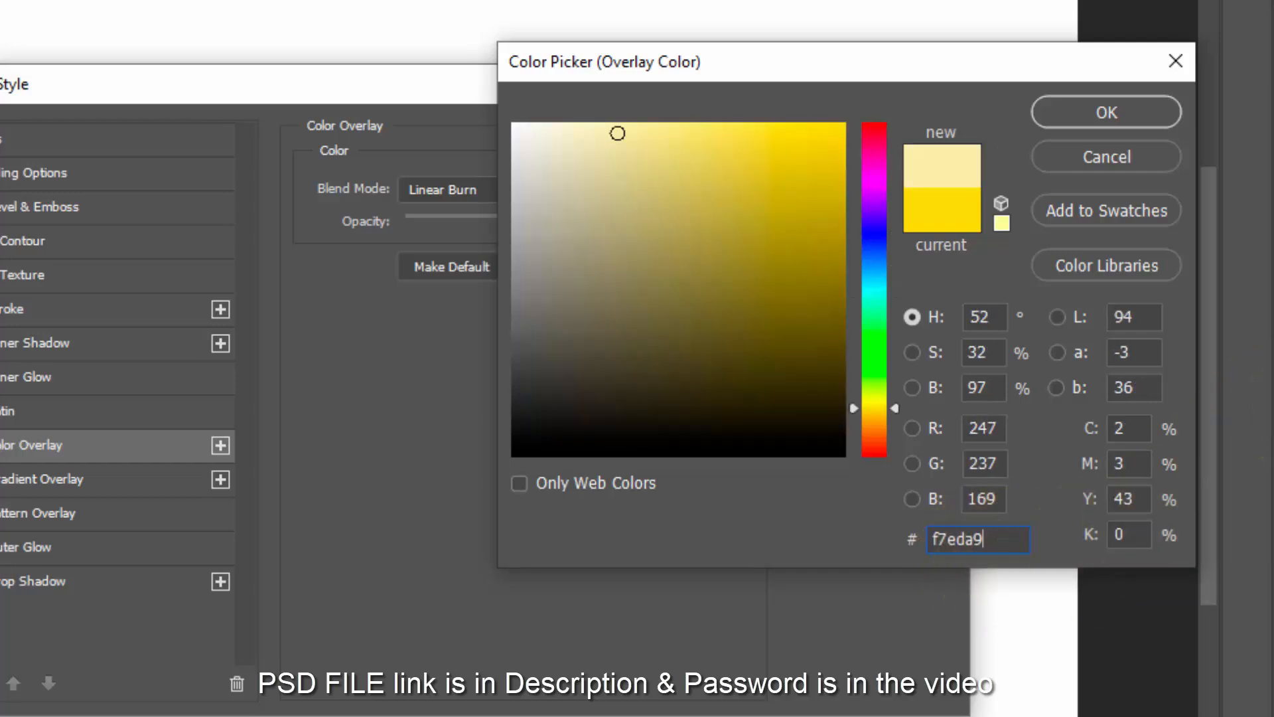
click(1137, 117)
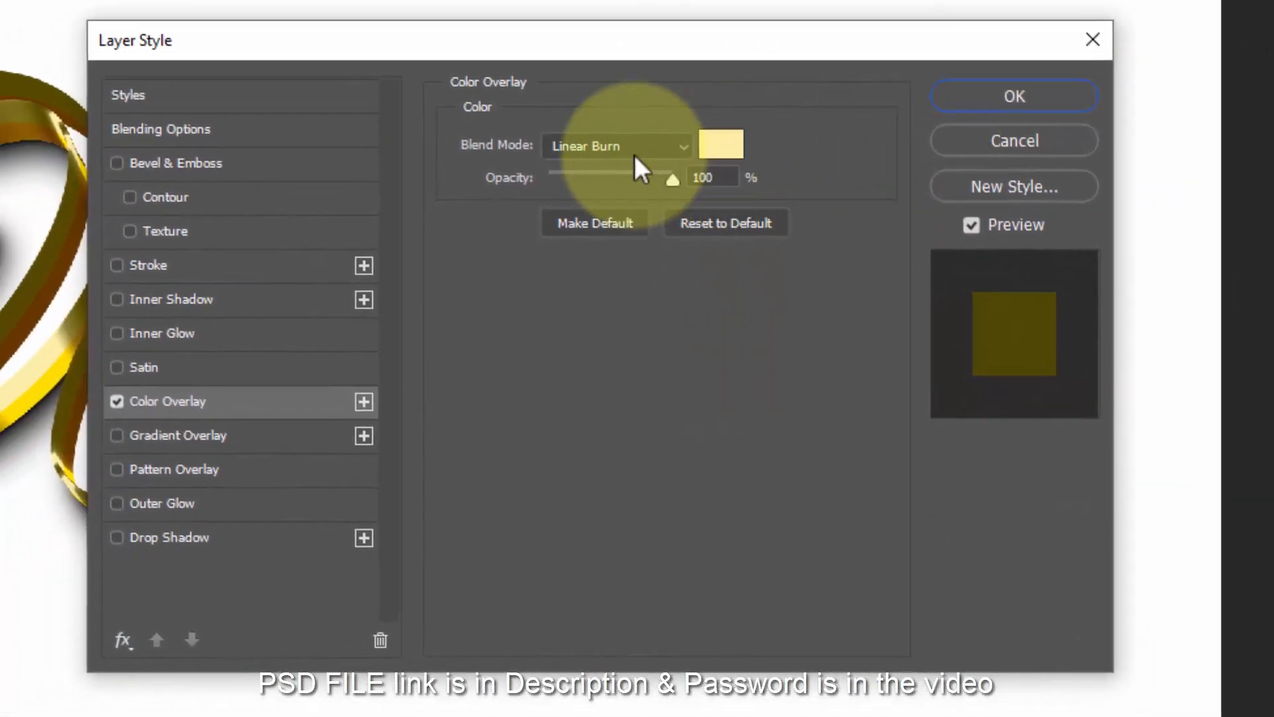
click(509, 191)
click(642, 185)
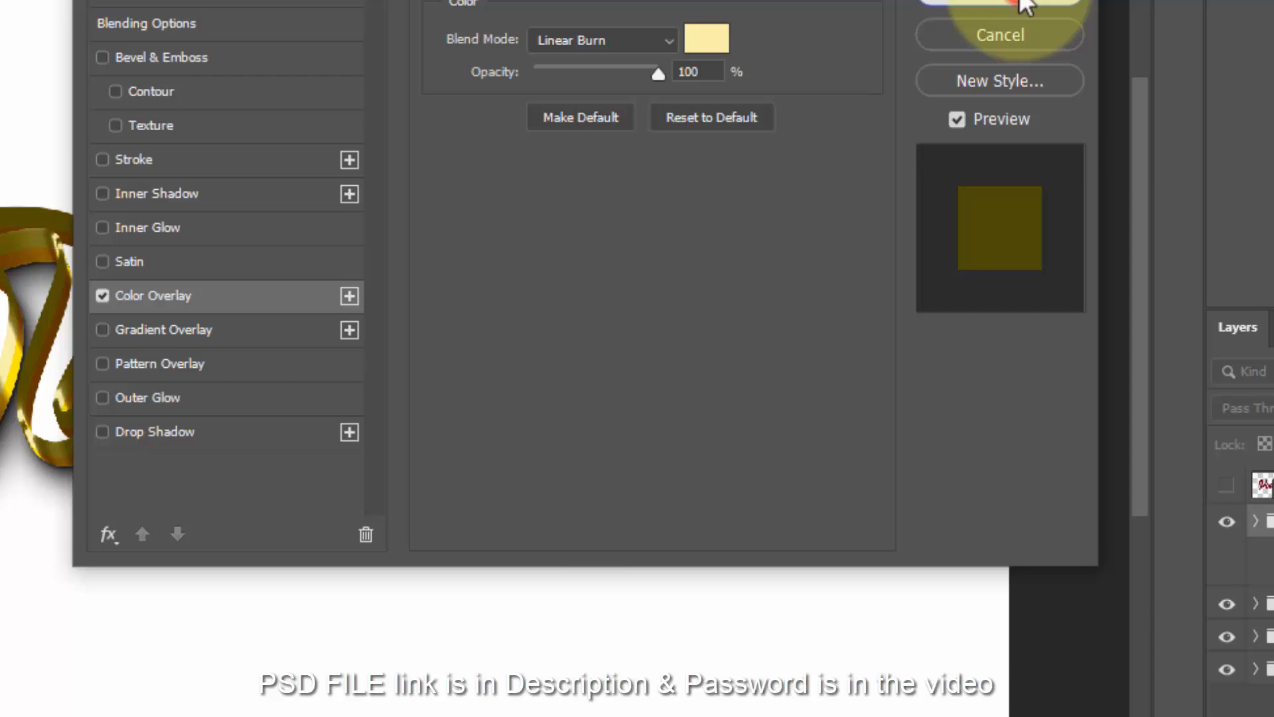
click(1141, 108)
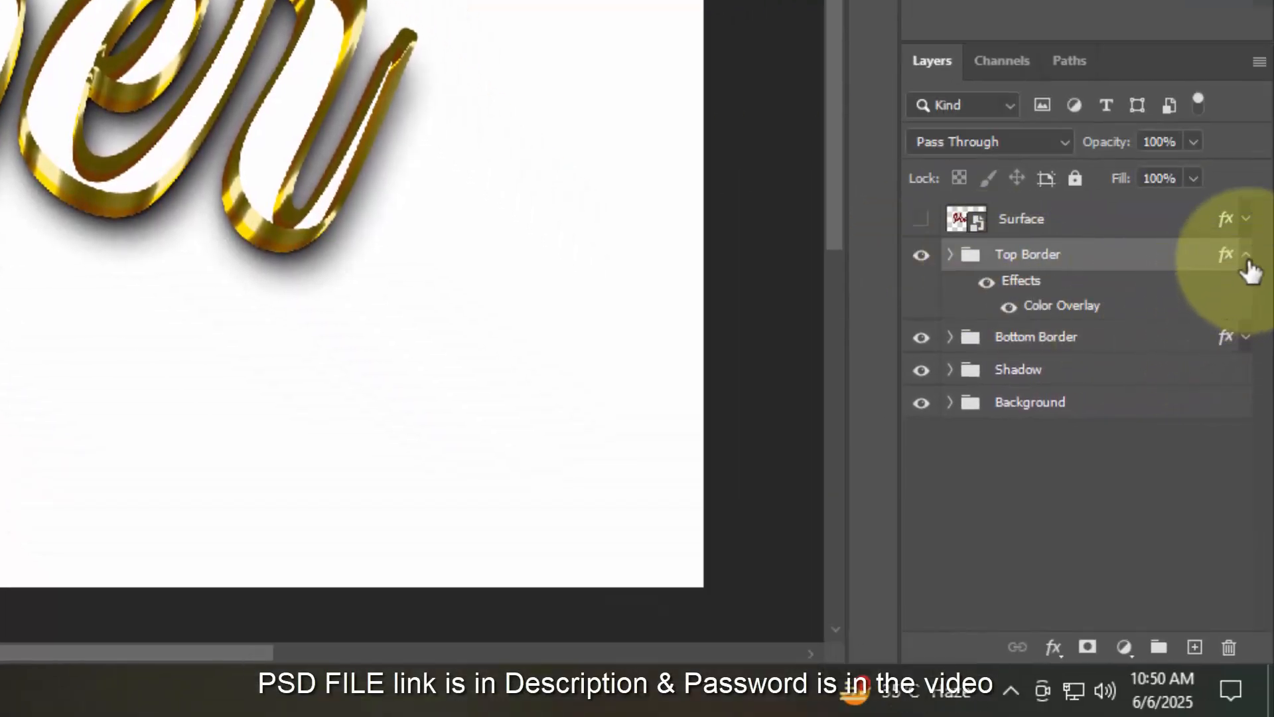
- Make the Surface layer visible and clear its existing layer style
click(1245, 254)
click(921, 219)
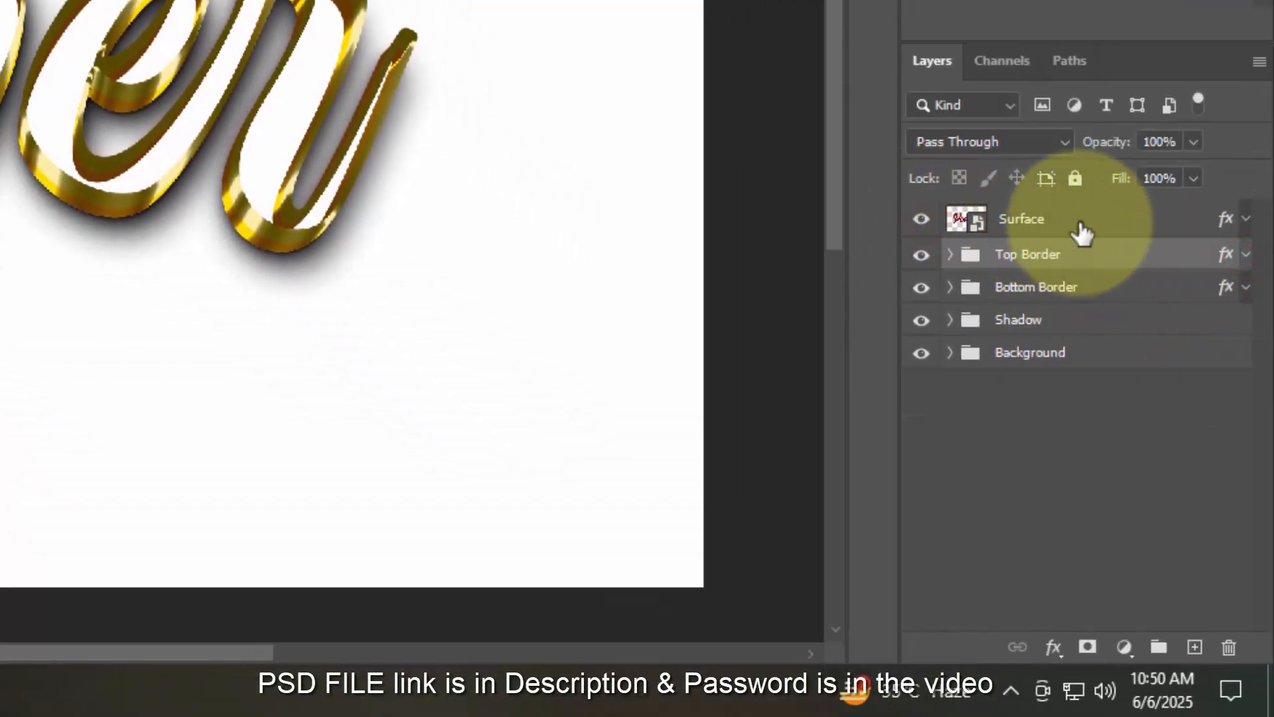
click(1081, 228)
right_click(1080, 229)
click(957, 257)
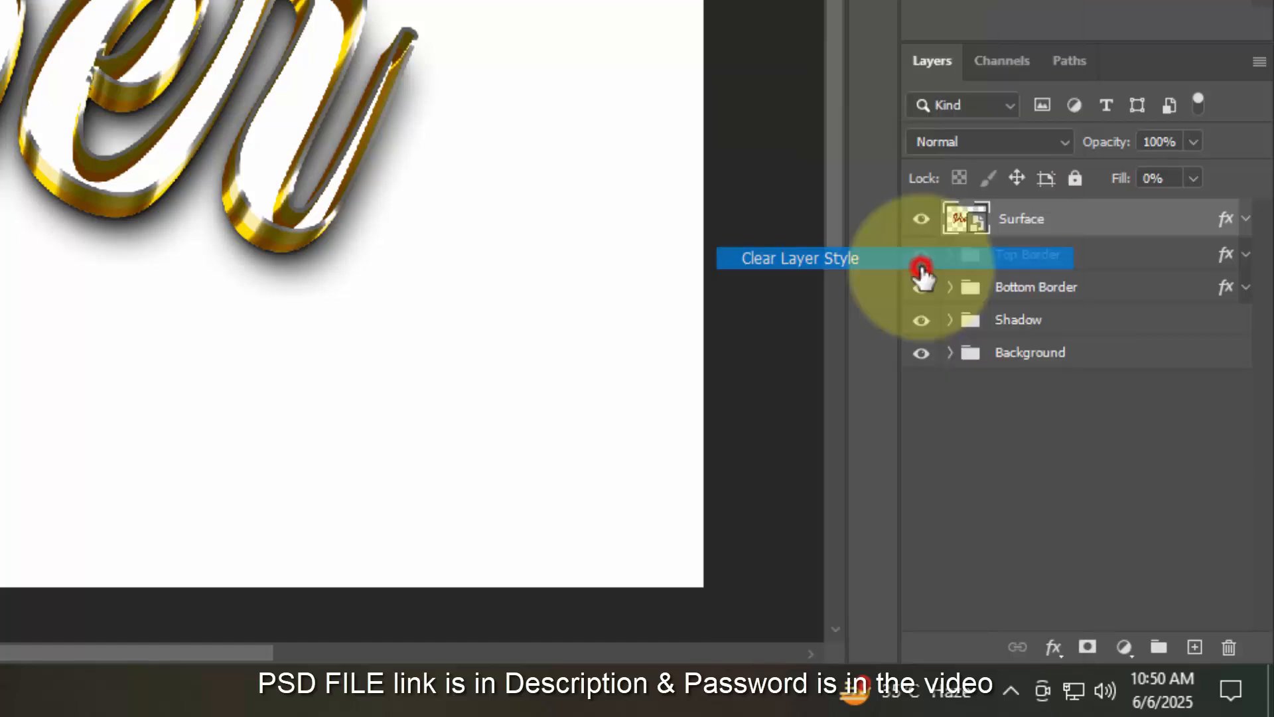
- Set Surface's fill to 0% and add a Normal-mode #dddddd Color Overlay
click(1054, 647)
click(1110, 402)
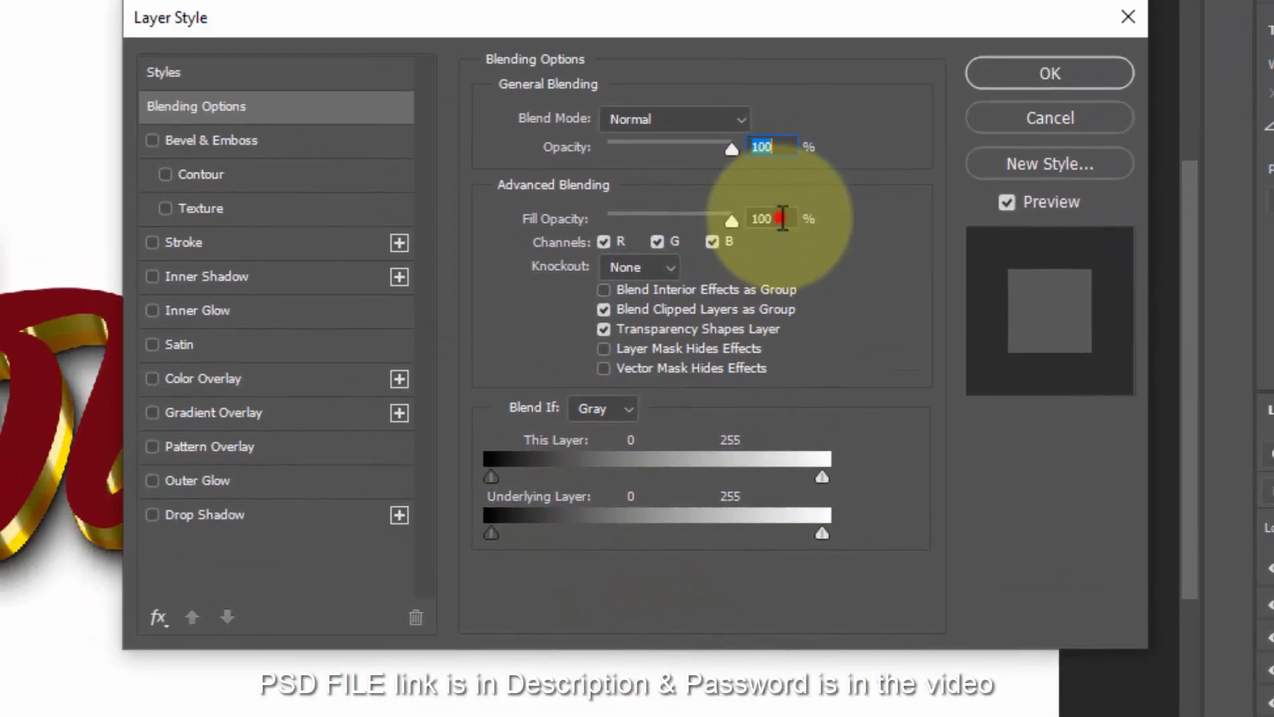
double_click(783, 218)
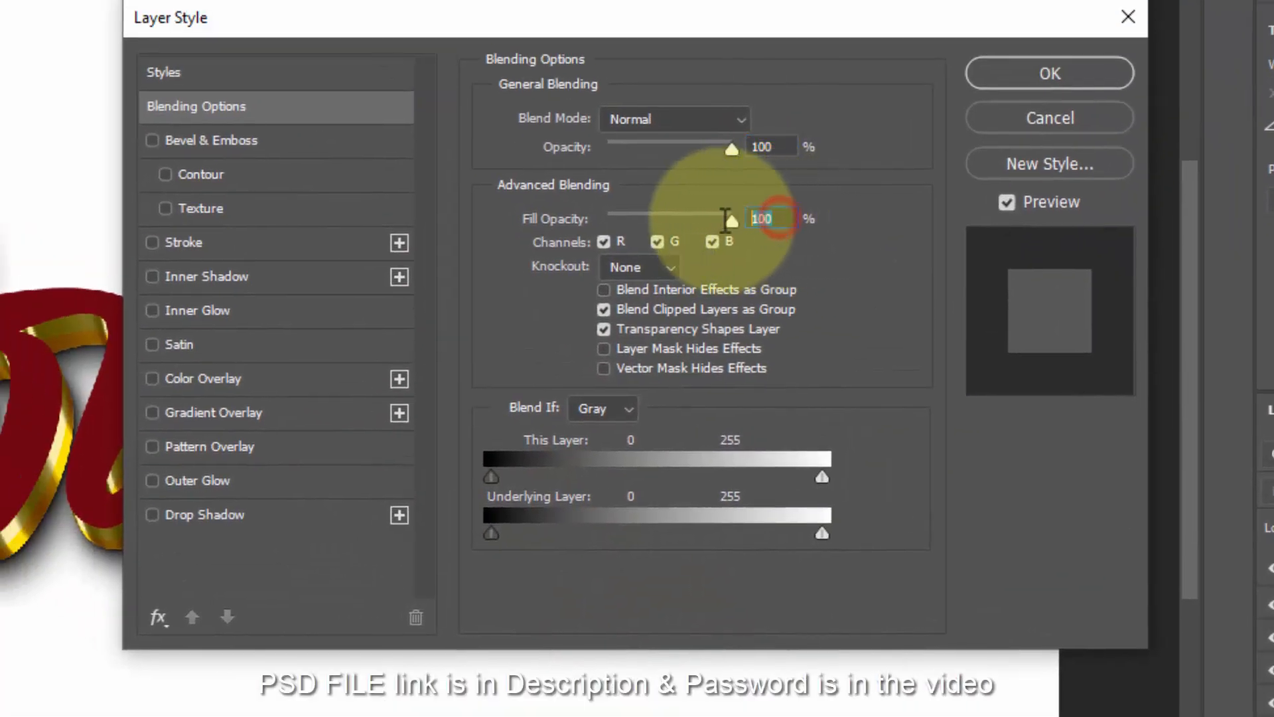
text(0)
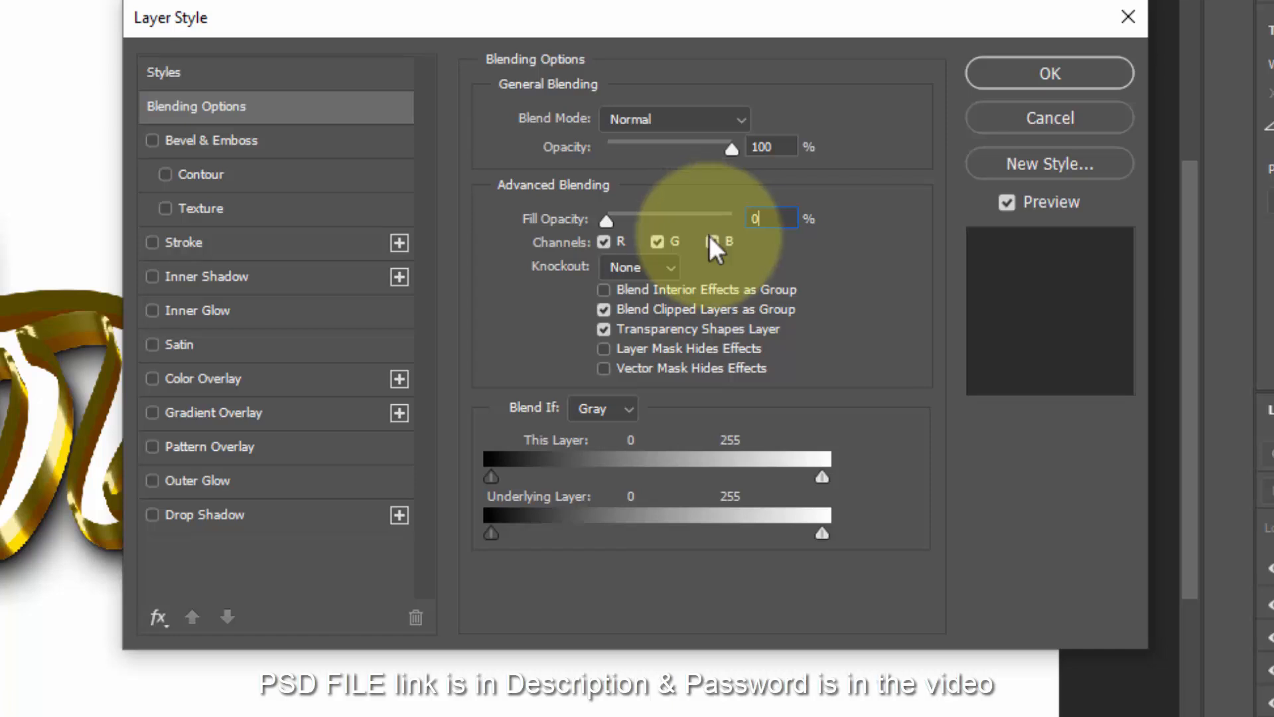
click(245, 381)
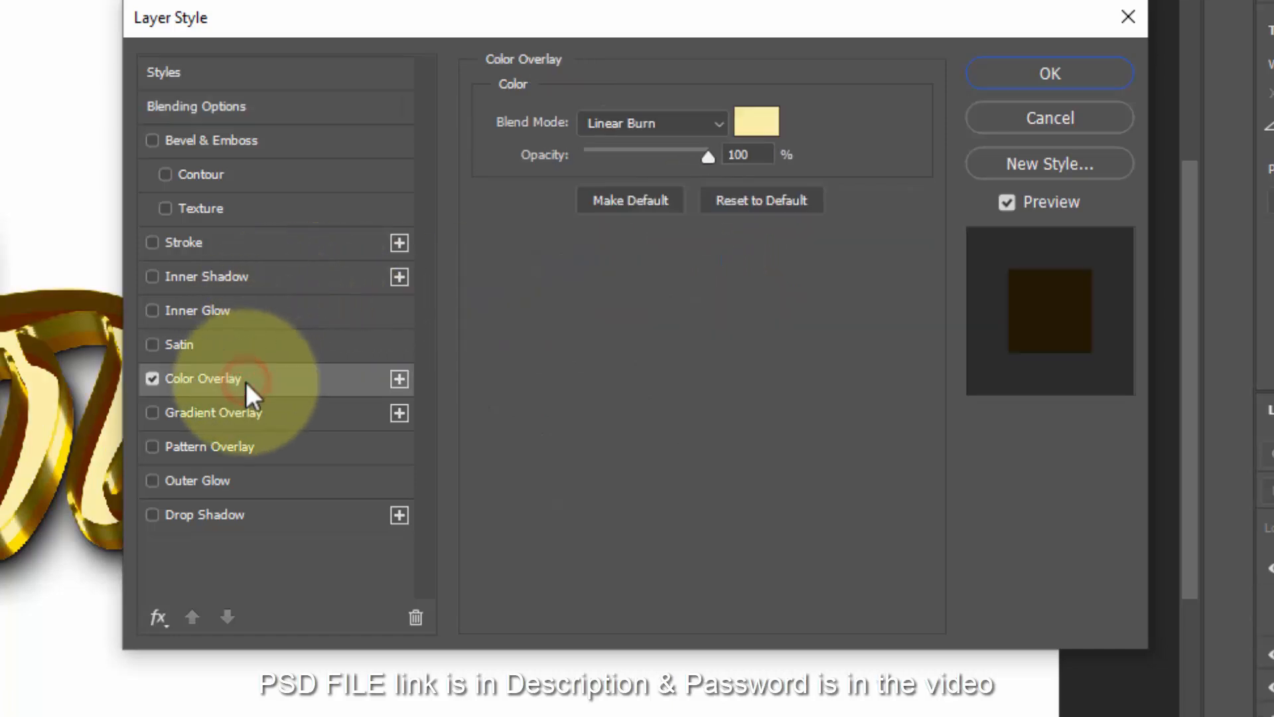
click(678, 129)
click(657, 141)
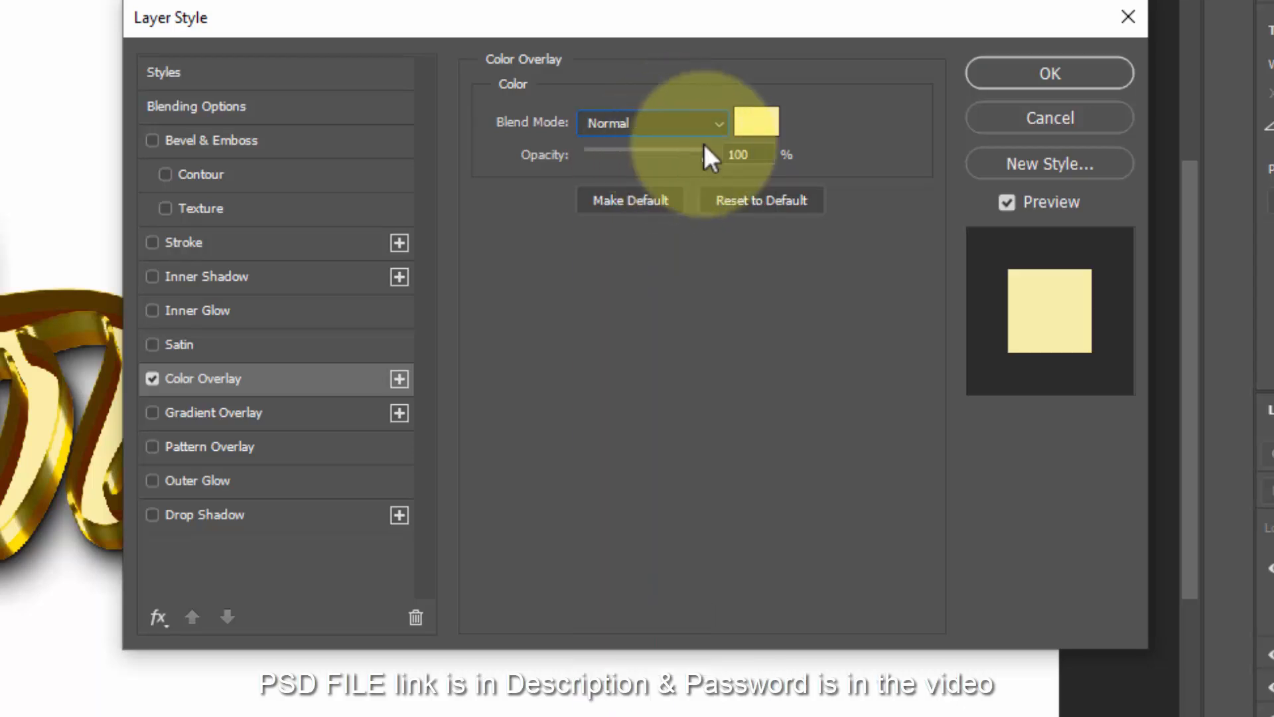
click(757, 123)
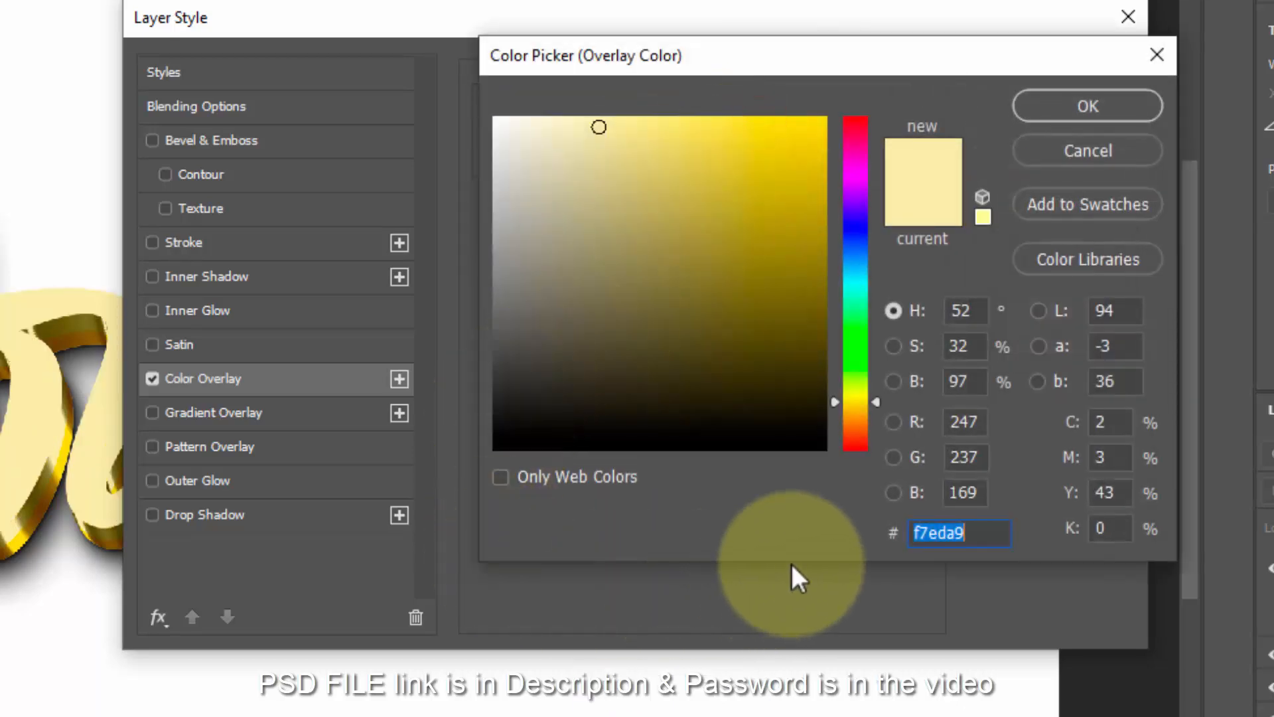
text(dddd)
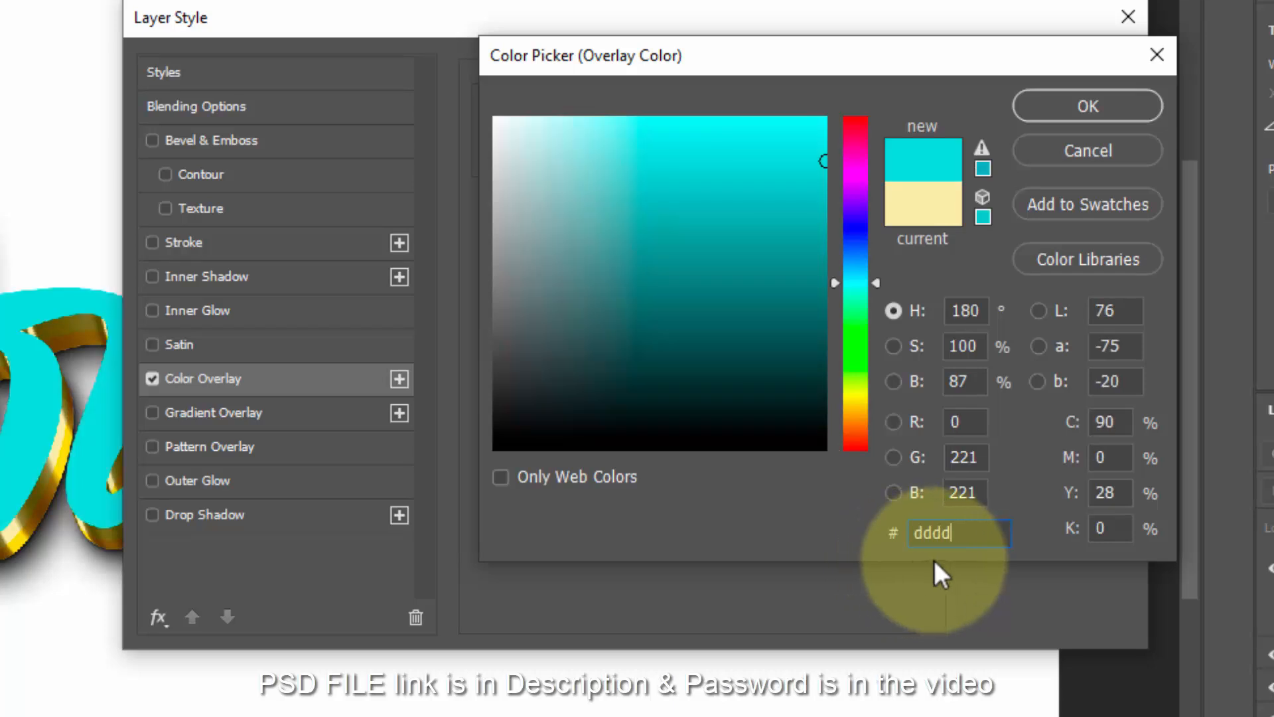
text(dd)
click(1091, 103)
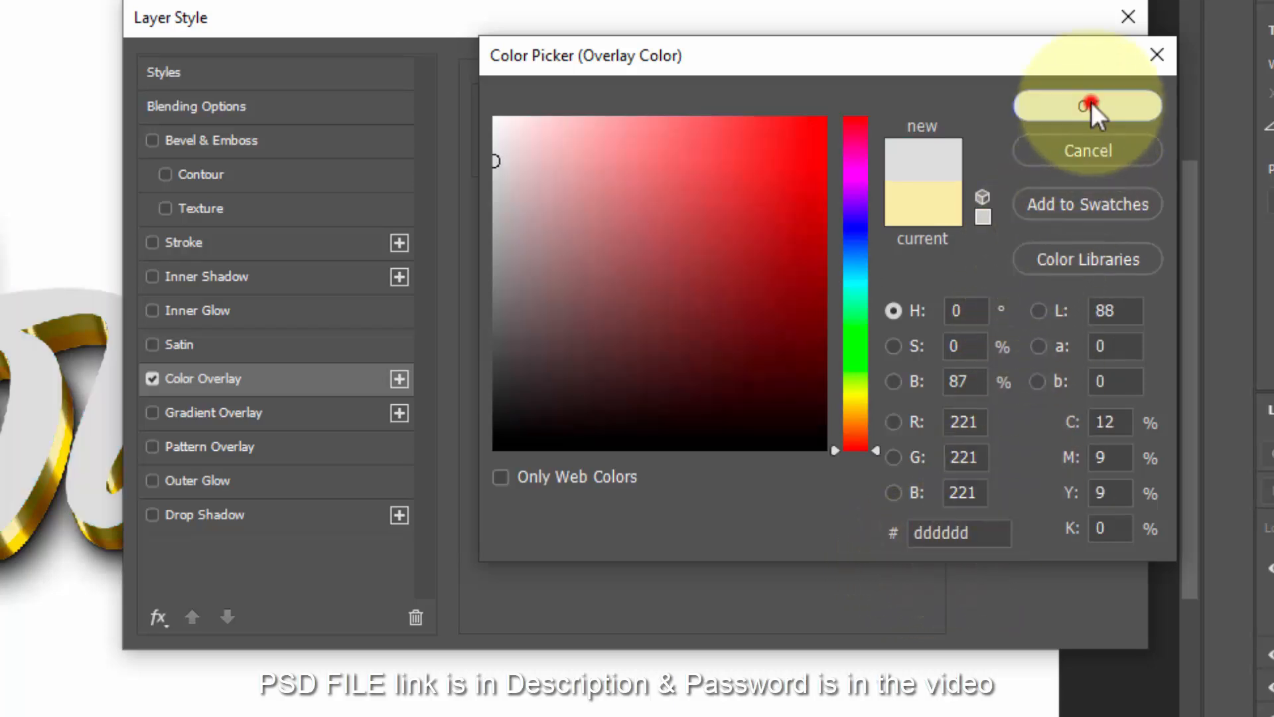
double_click(756, 154)
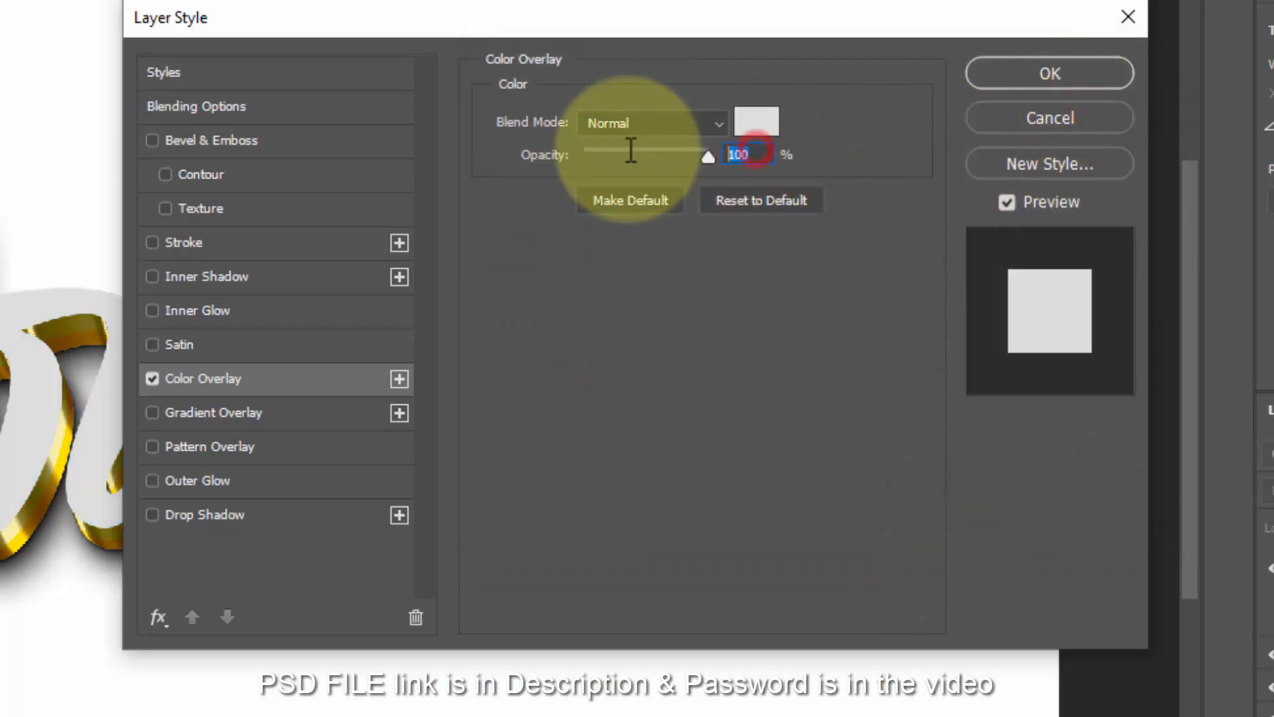
- Add a Normal-mode Gradient Overlay using the gold gradient preset
click(240, 417)
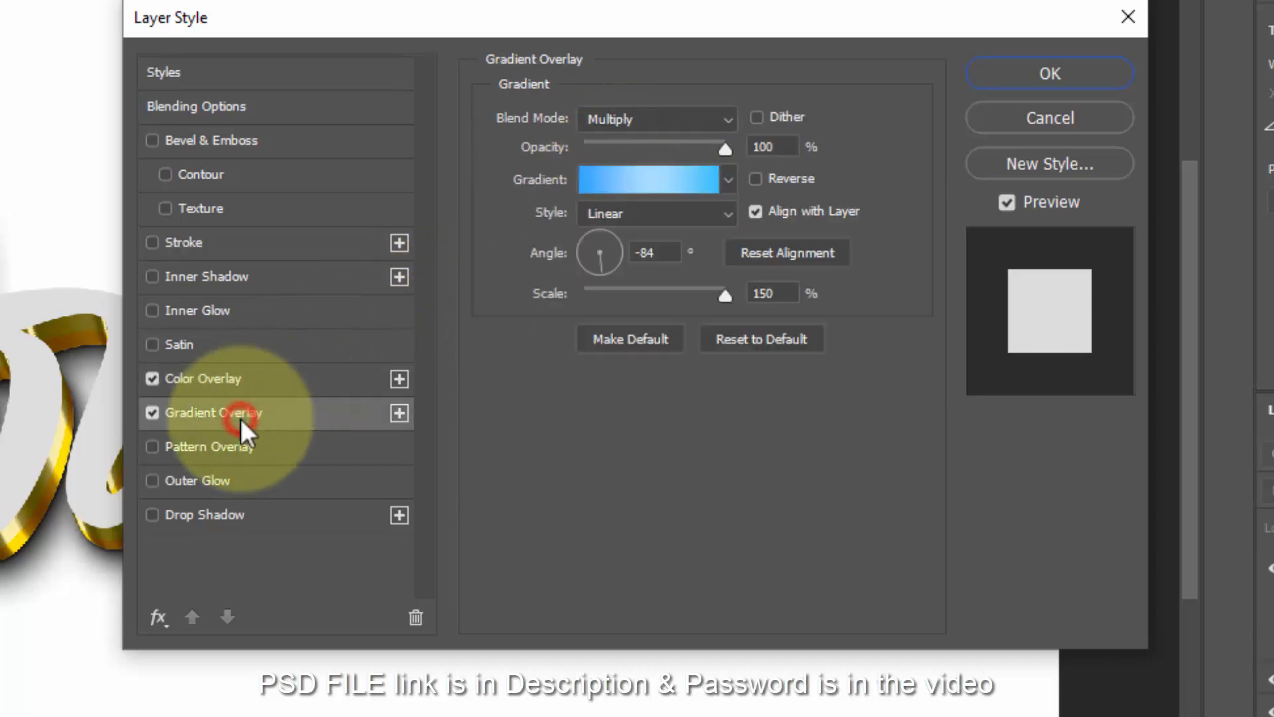
click(662, 113)
click(651, 137)
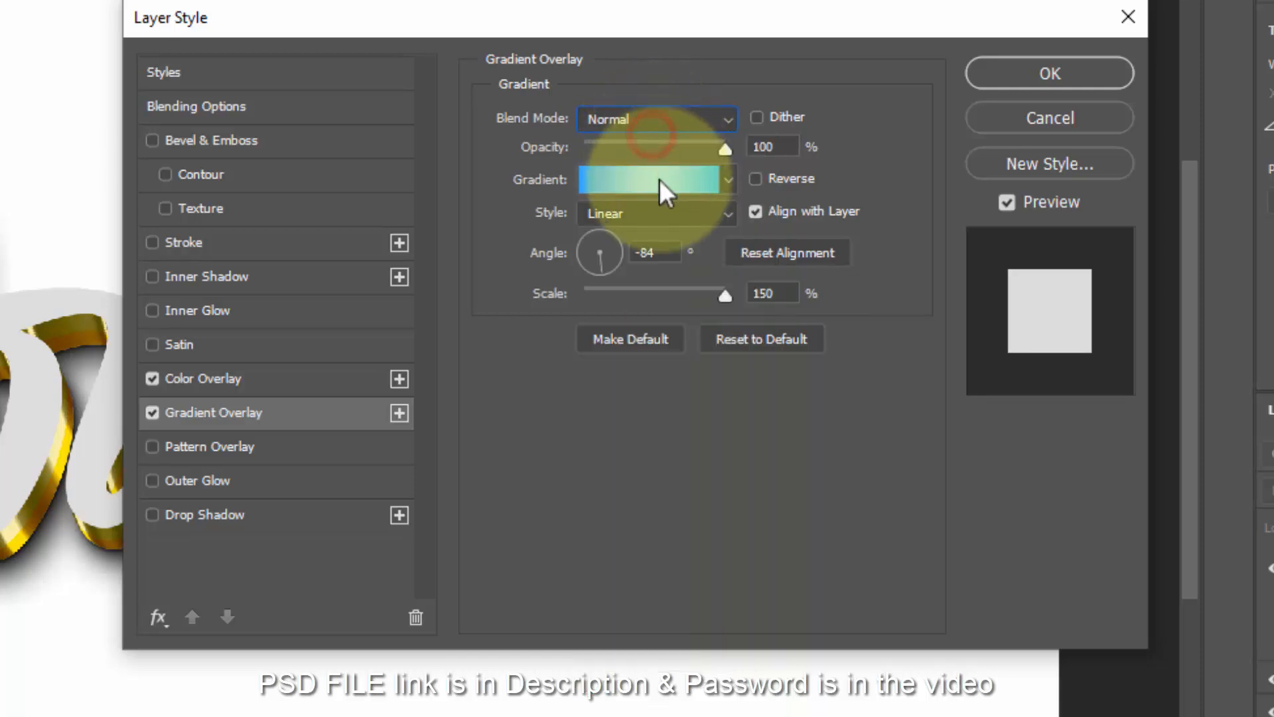
click(660, 185)
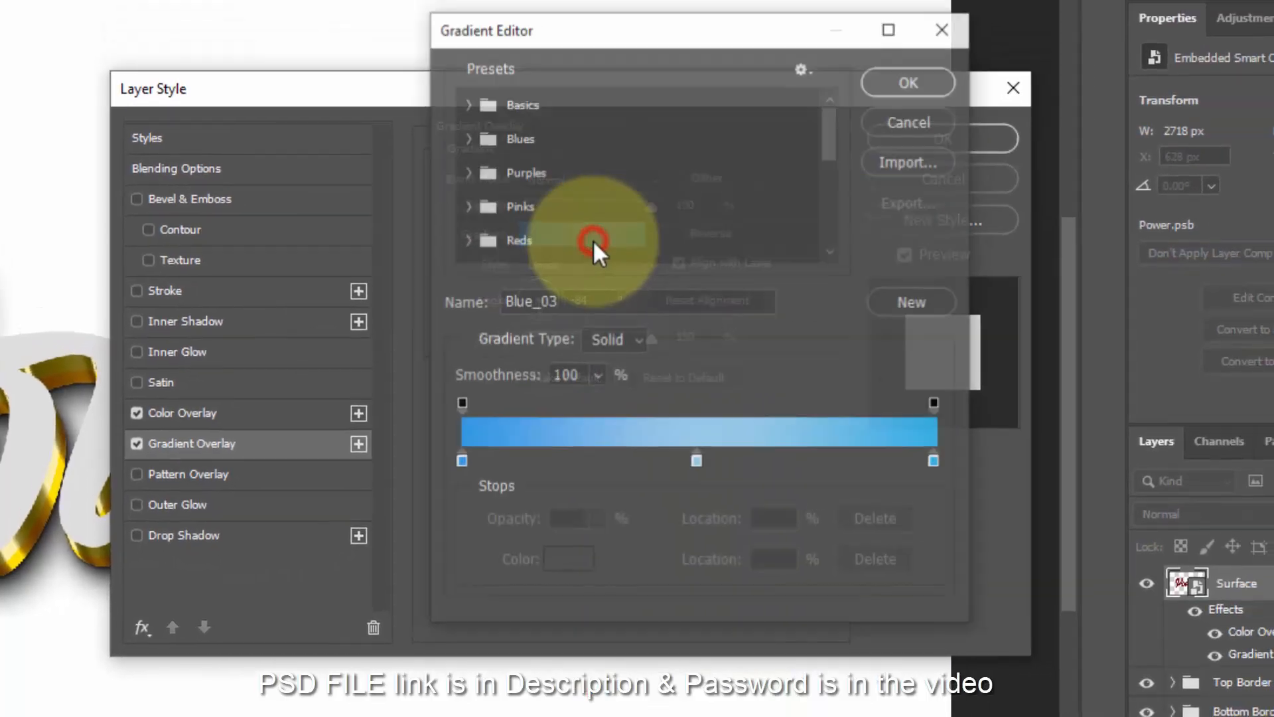
drag(810, 148, 812, 264)
click(503, 257)
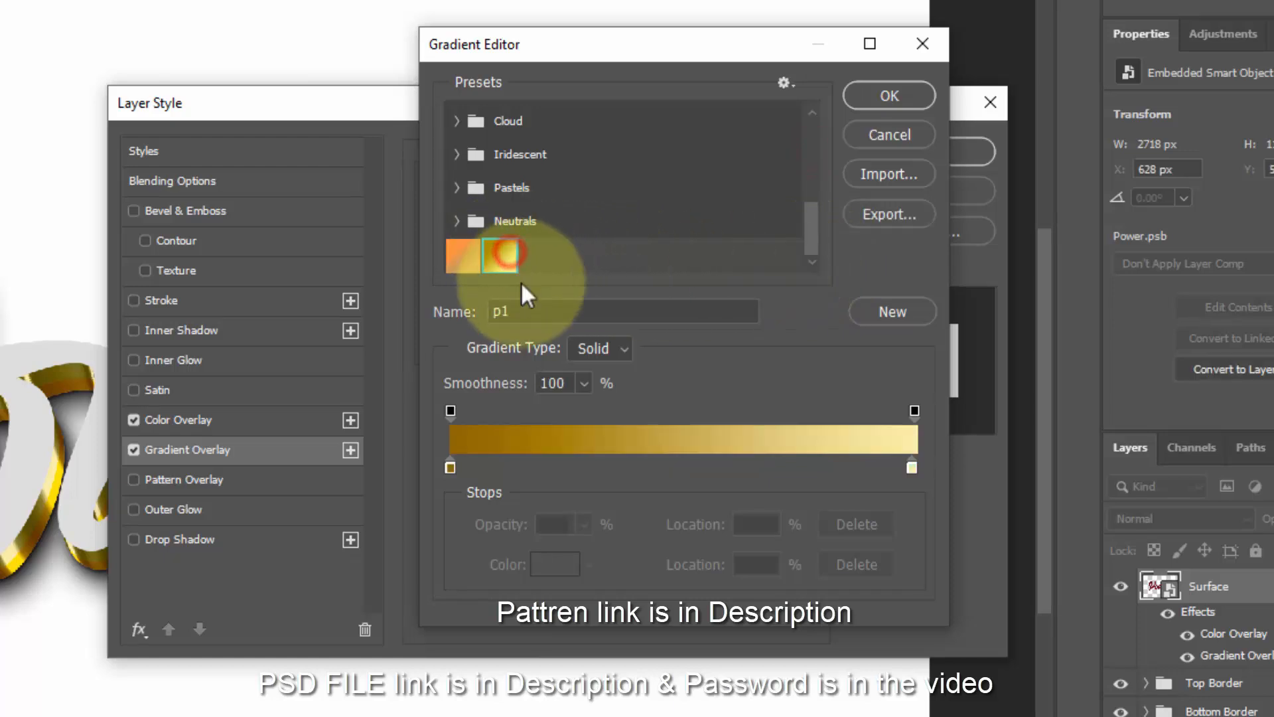
click(526, 310)
drag(526, 310, 425, 311)
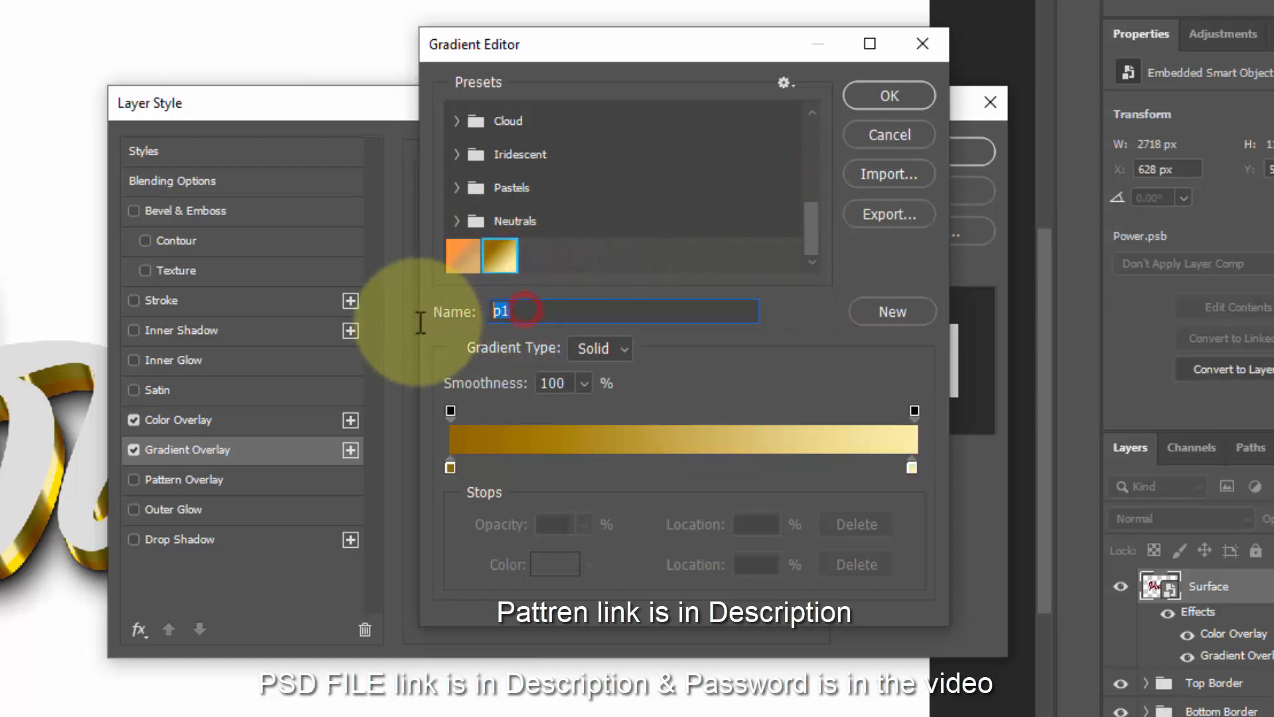
click(890, 97)
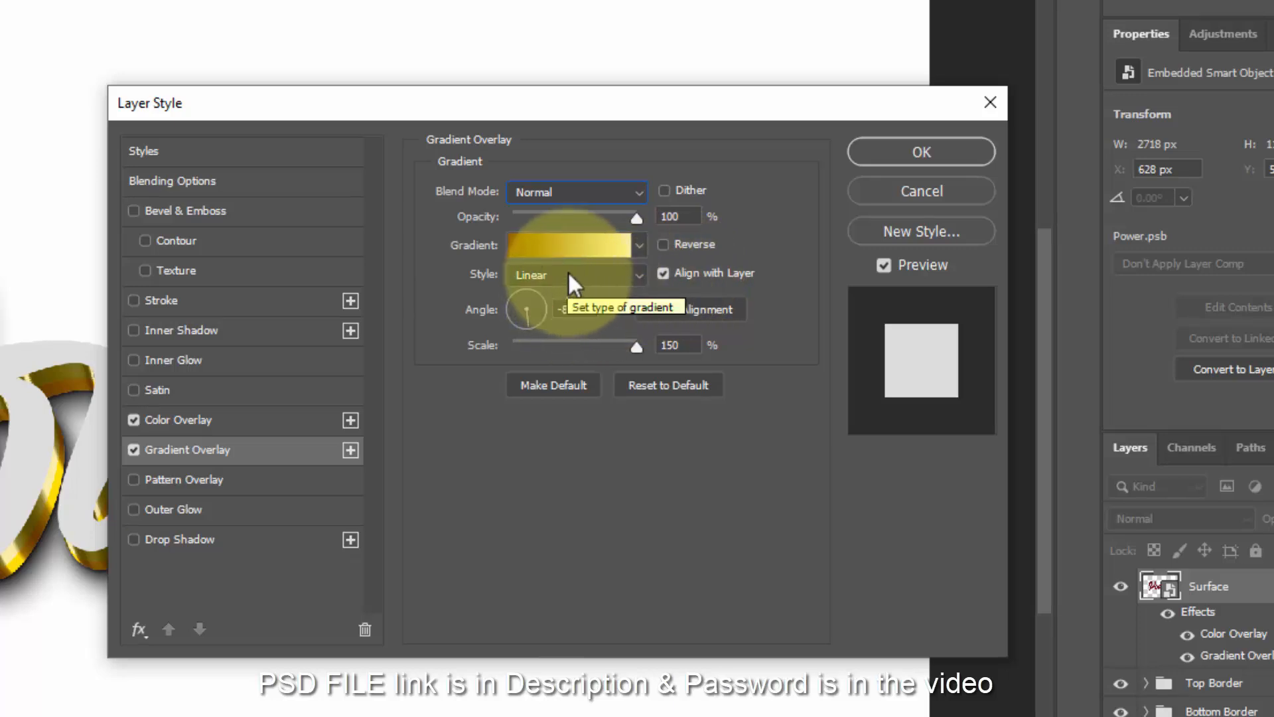
- Set the gradient angle to -90° and scale to 150%, then apply the style
drag(590, 312, 558, 315)
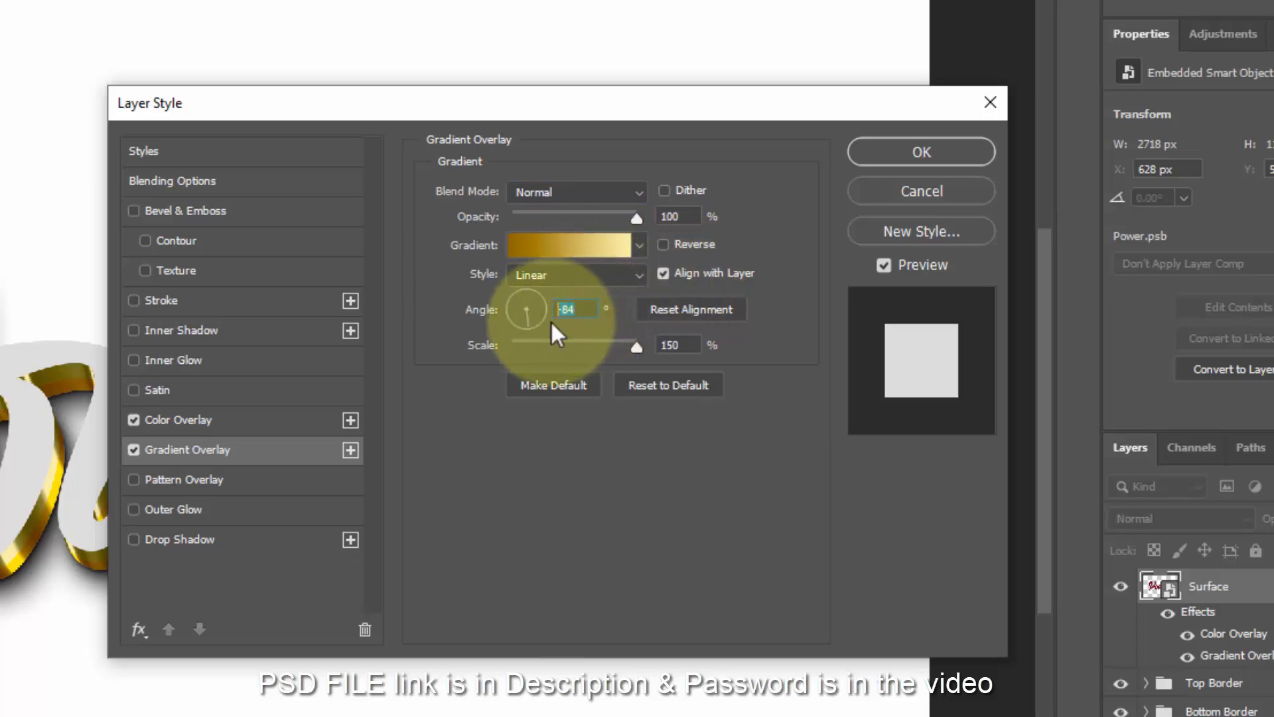
text(-90)
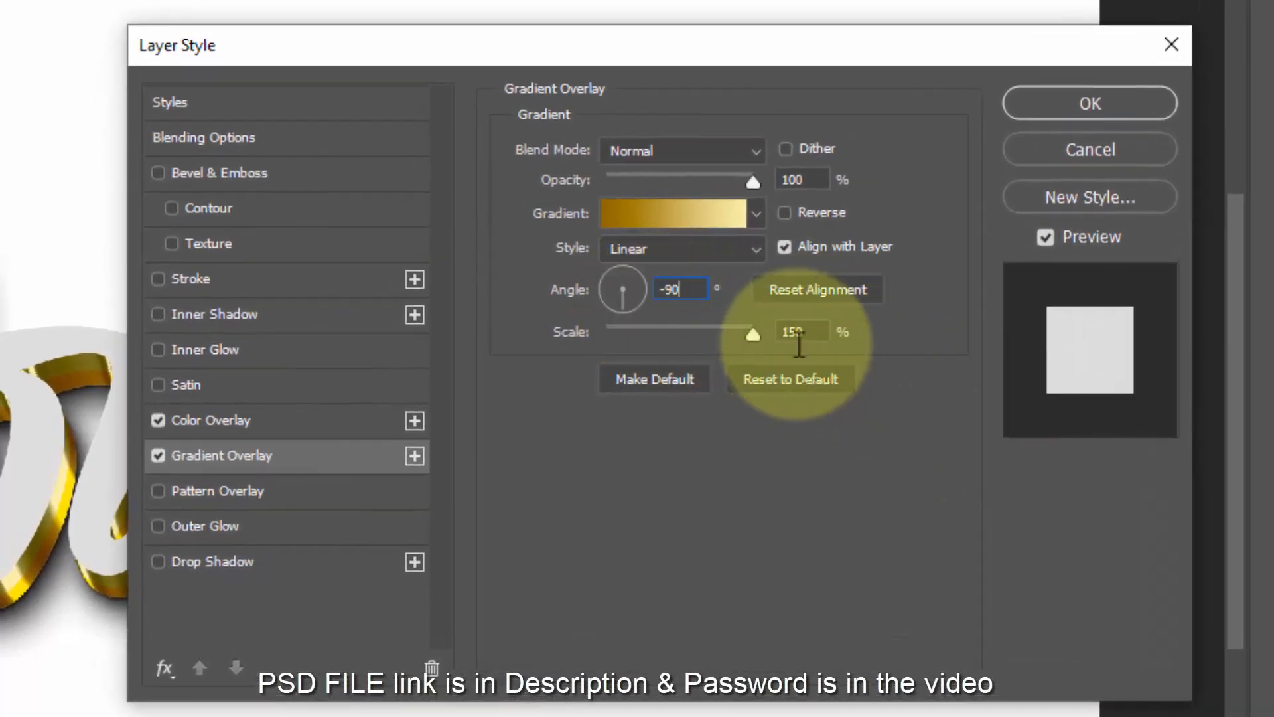
drag(815, 329, 690, 326)
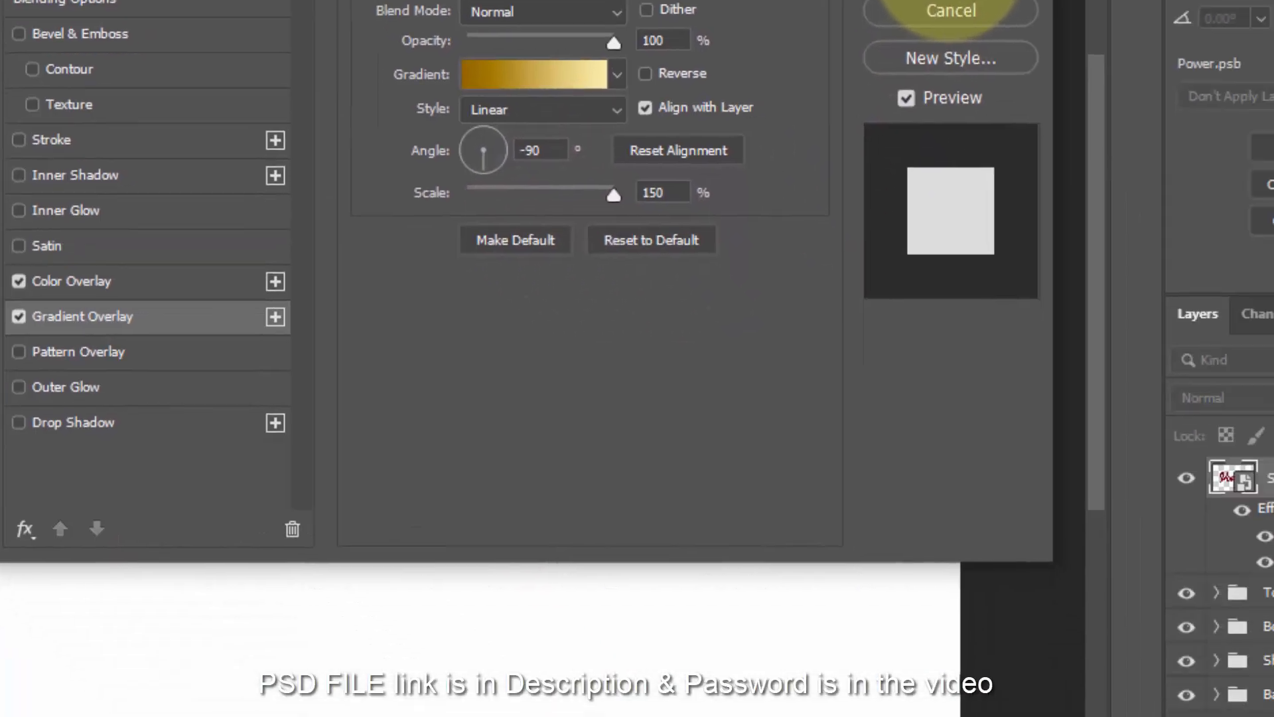
click(1089, 104)
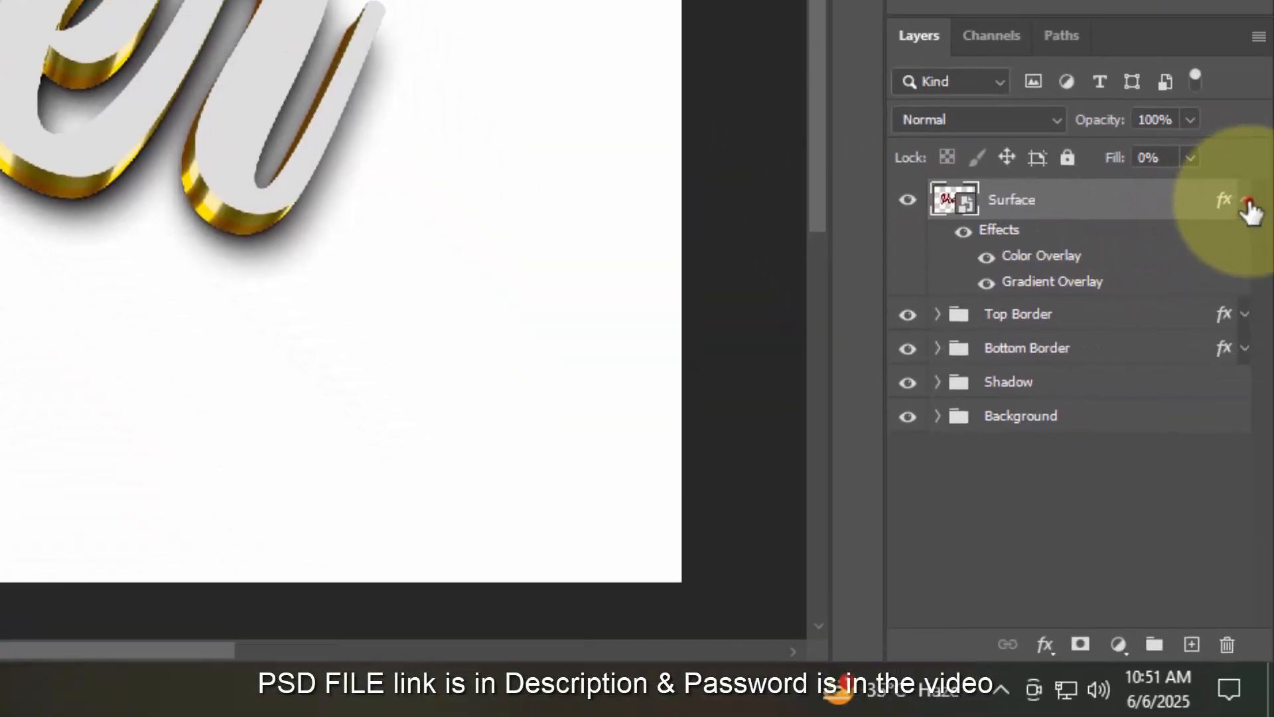
click(1246, 200)
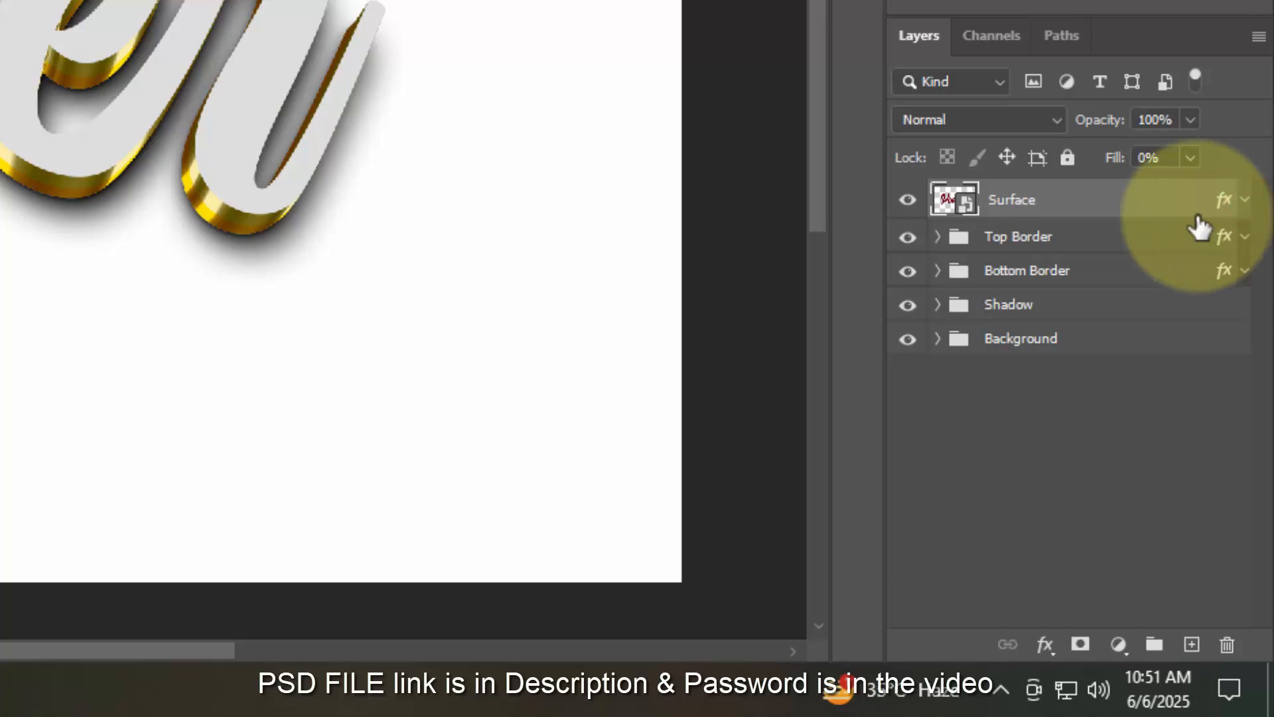
- Duplicate the Surface layer with its effects and turn off the copy's Color and Gradient Overlays
key(ctrl+shift+alt+t)
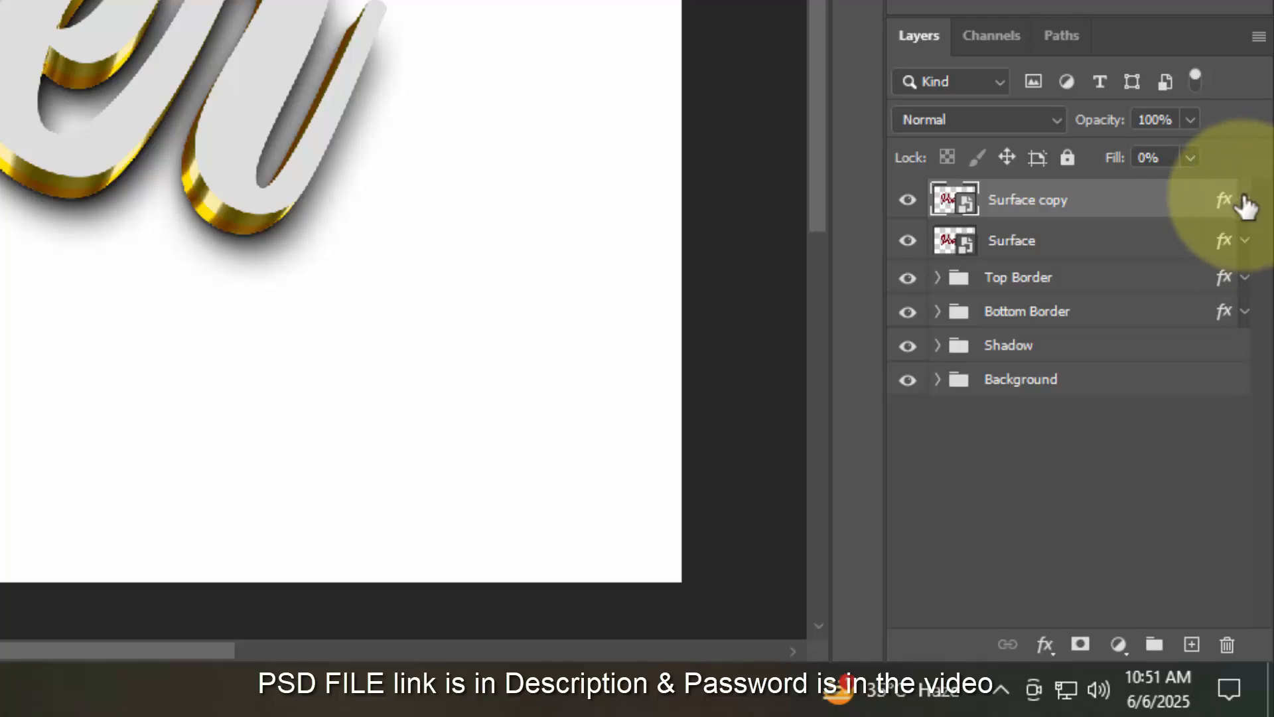
double_click(1226, 213)
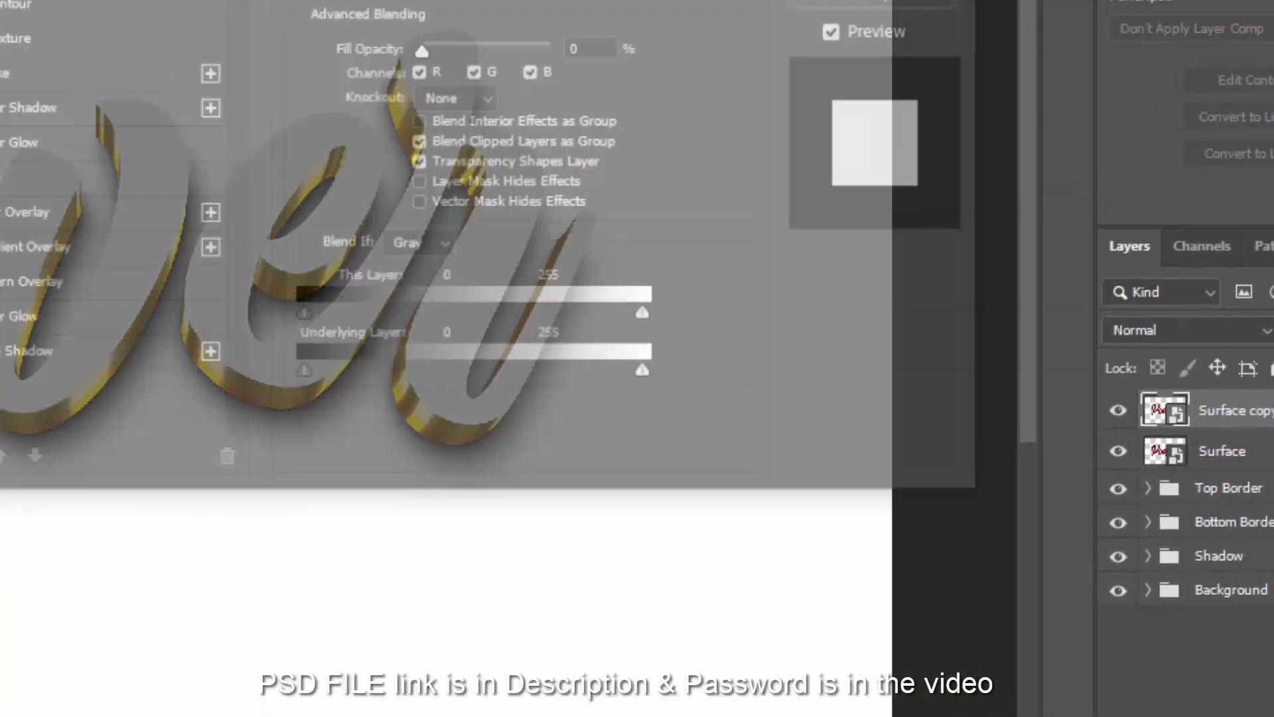
click(805, 256)
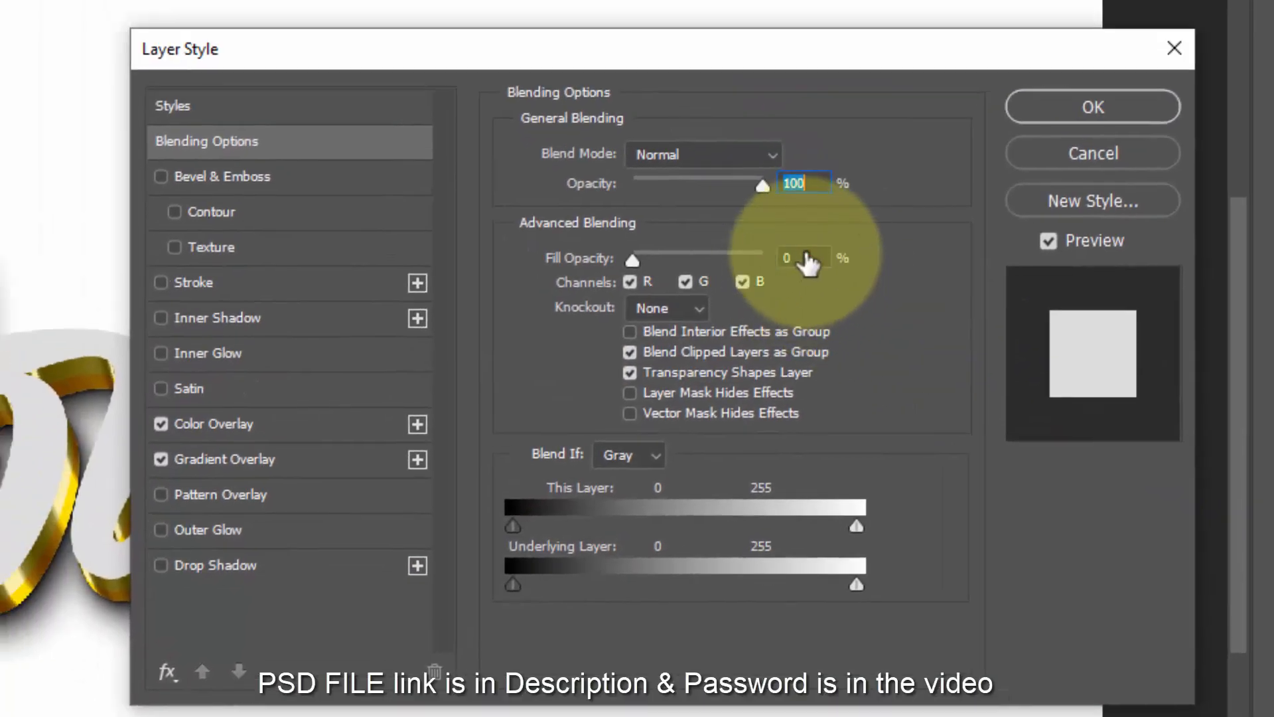
click(161, 424)
click(159, 459)
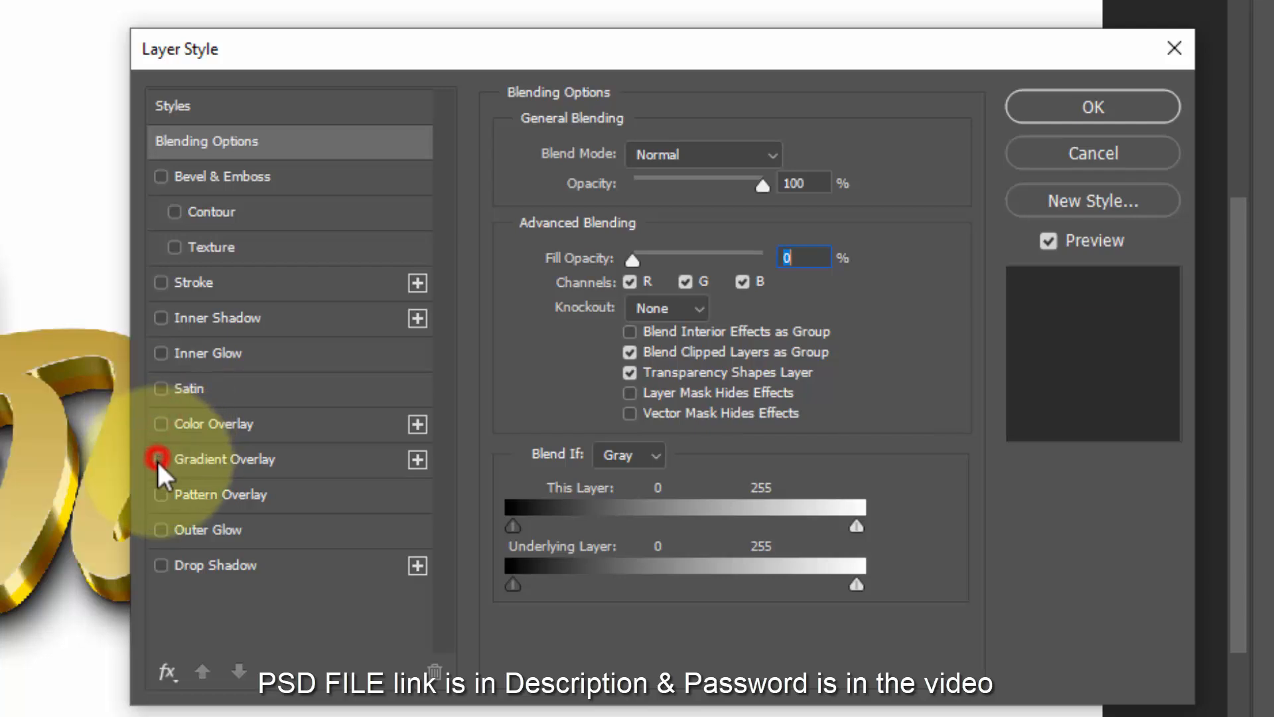
- Add an Overlay-mode Pattern Overlay at 55% opacity with a gray marble pattern at 50% scale
click(183, 494)
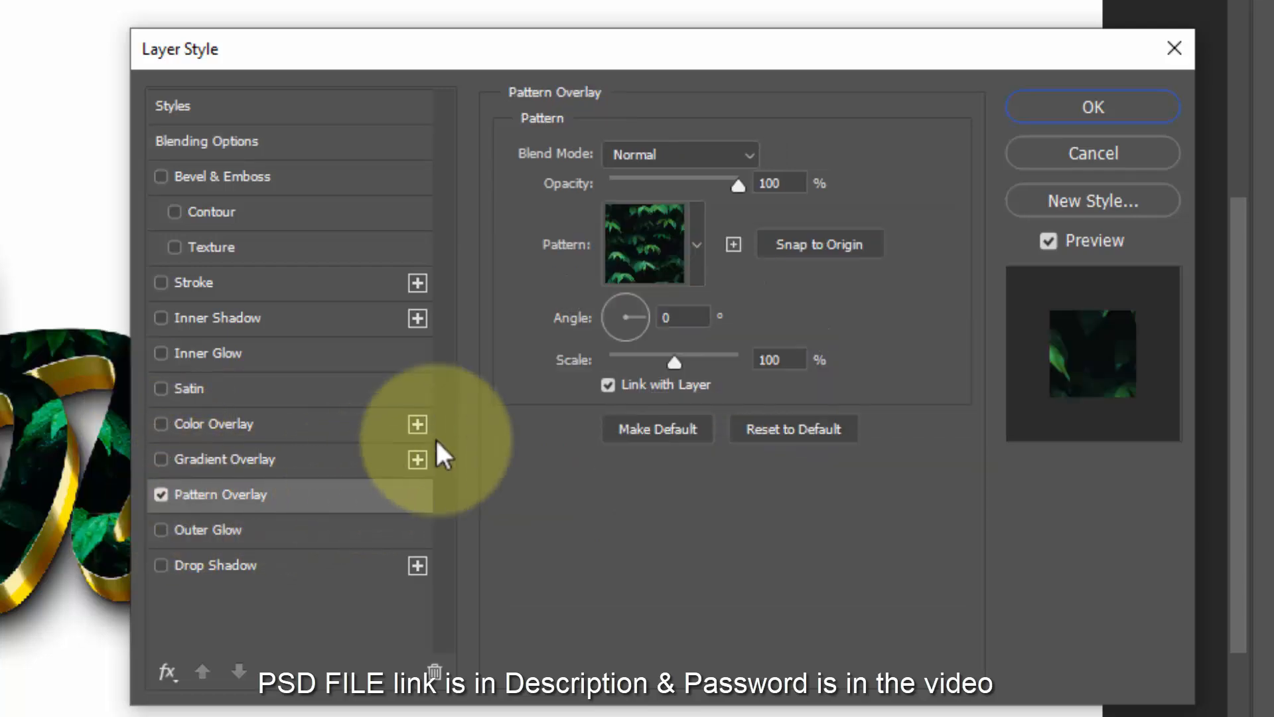
click(692, 157)
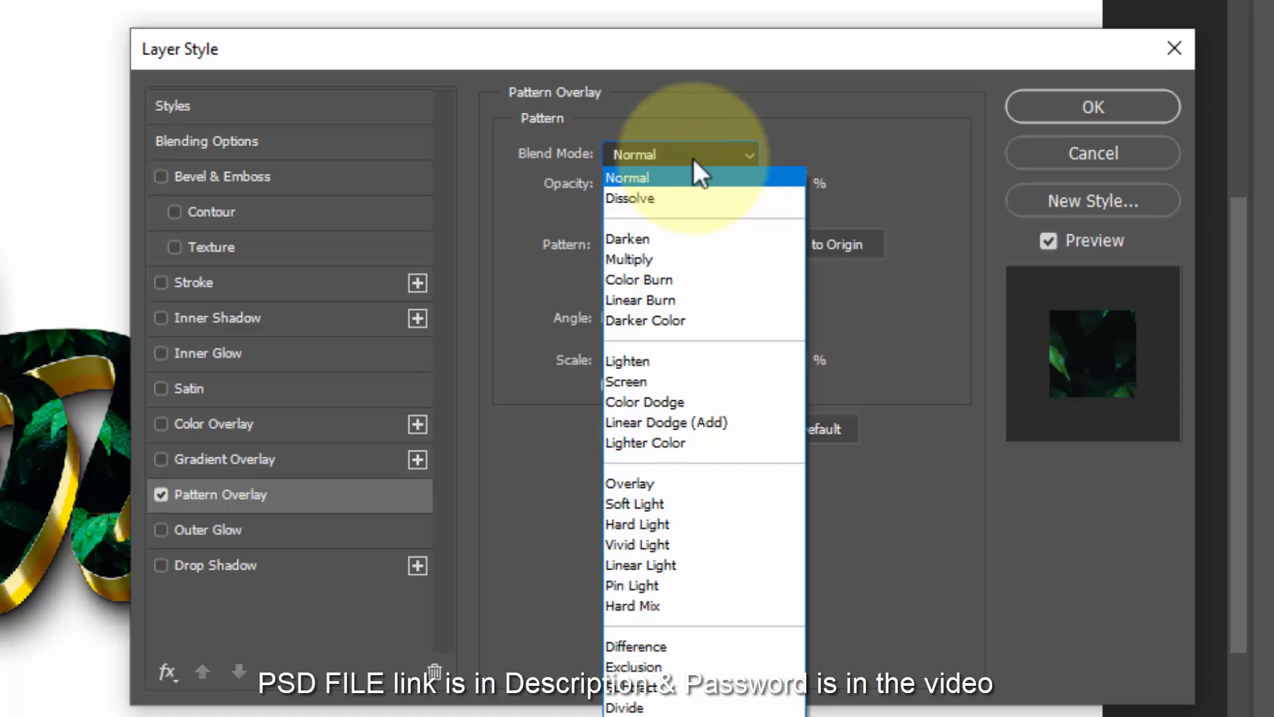
click(676, 484)
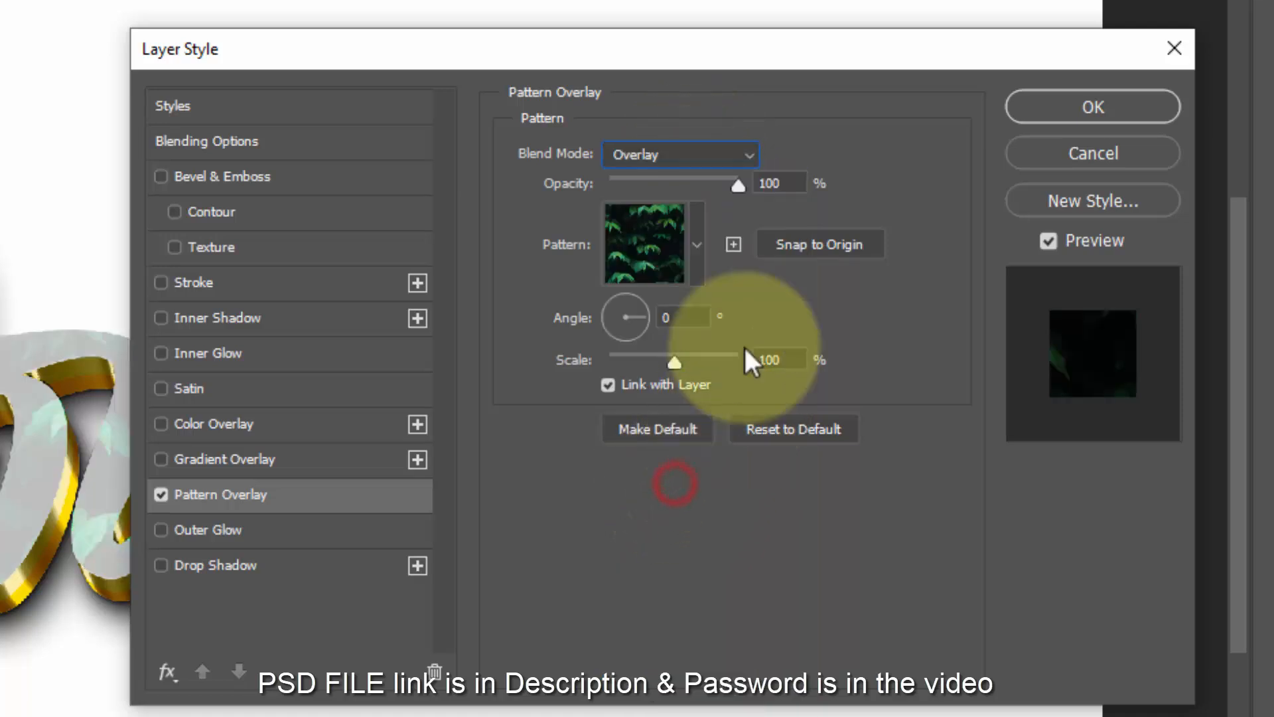
click(798, 183)
text(55)
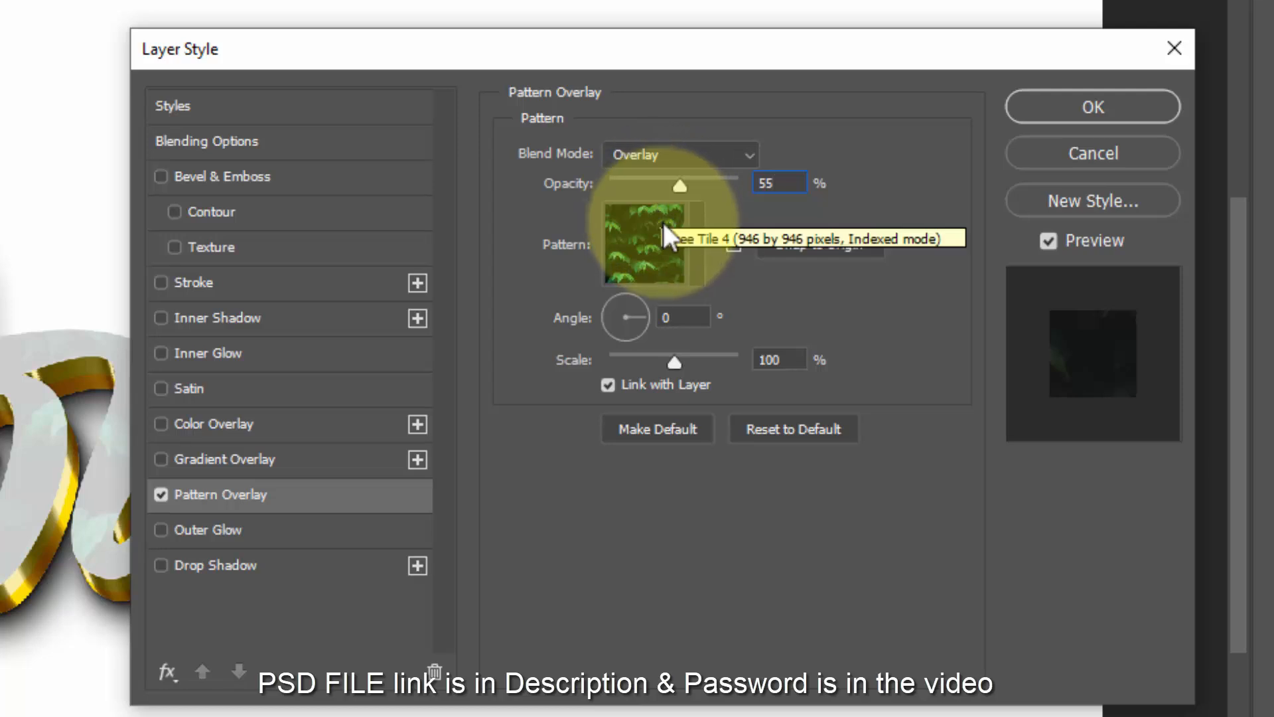
click(695, 246)
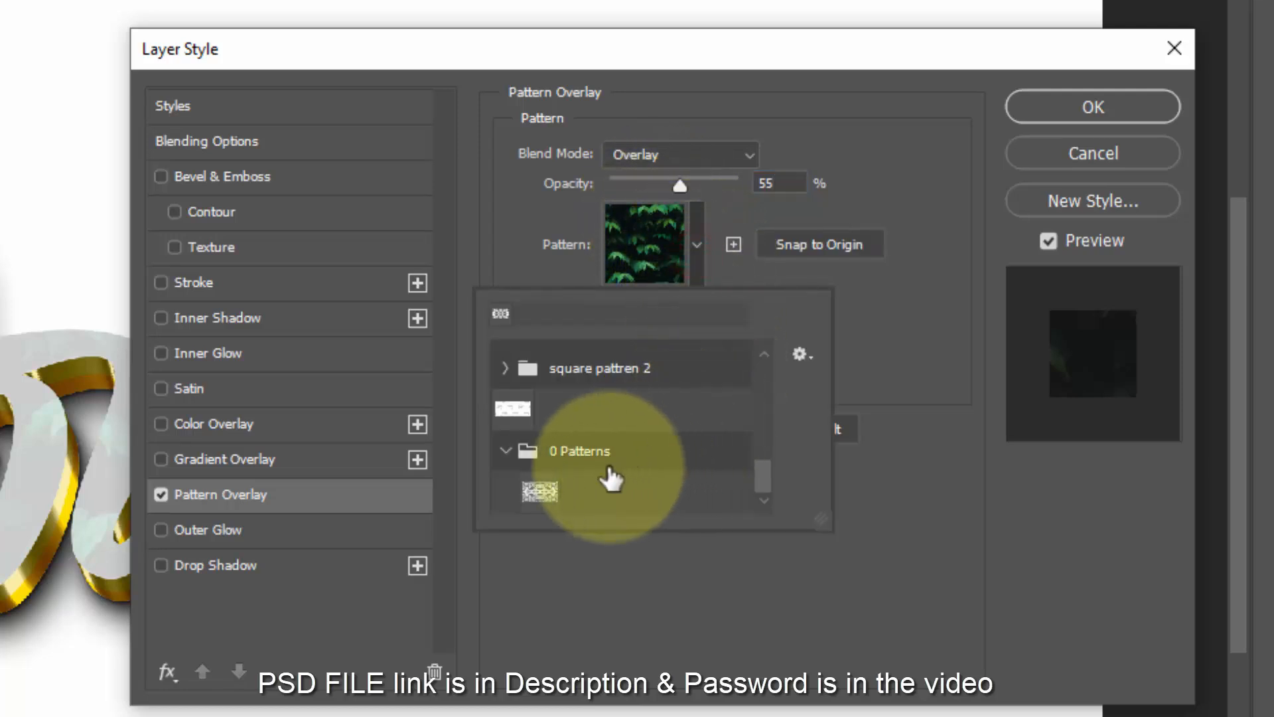
click(540, 492)
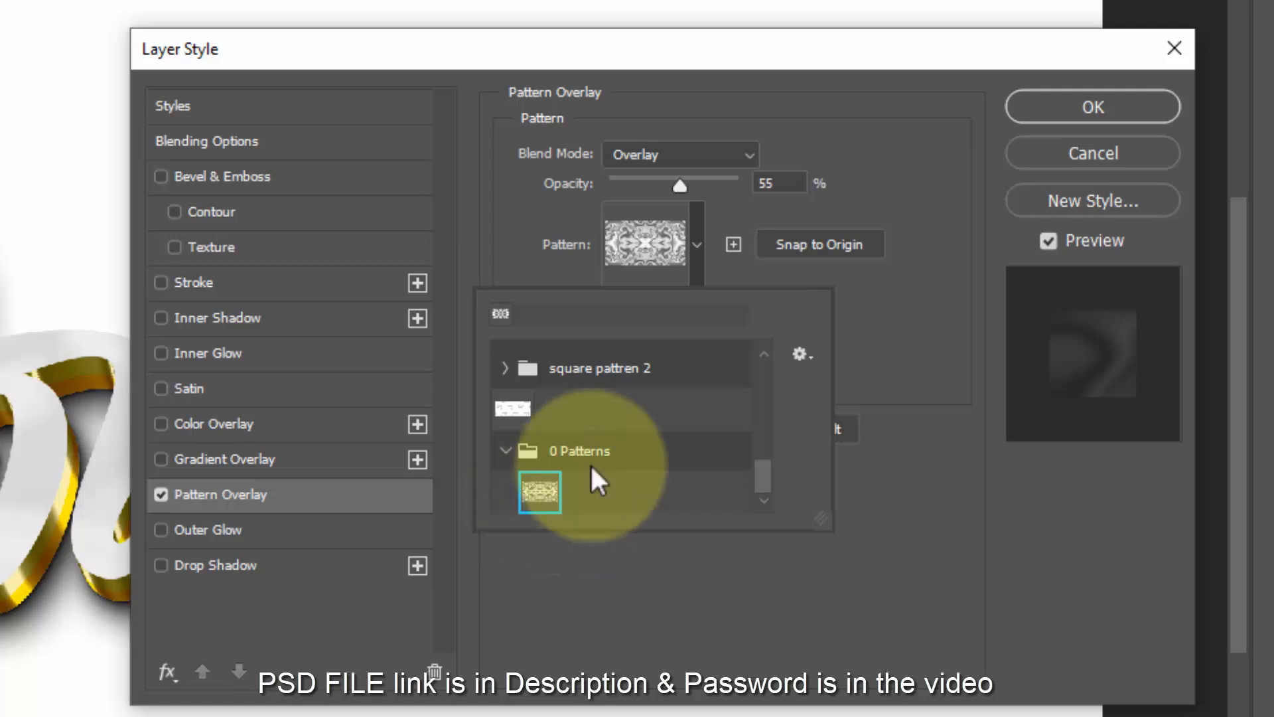
click(770, 207)
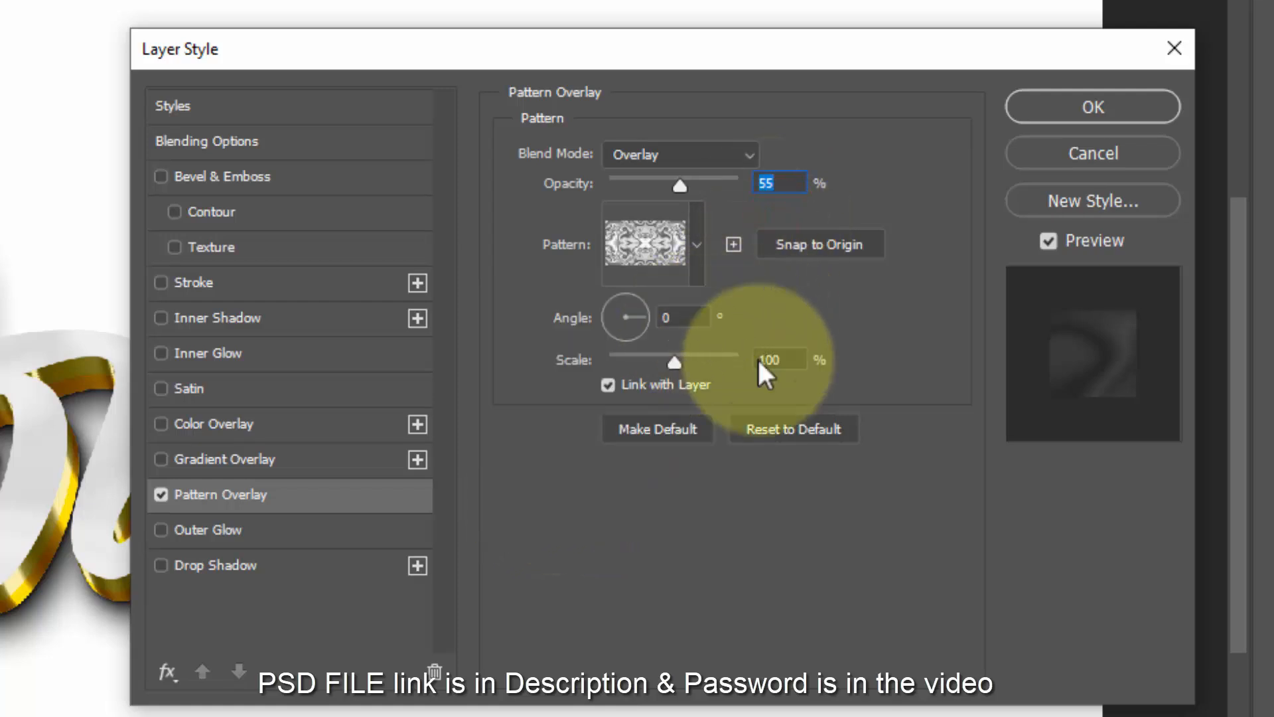
click(796, 359)
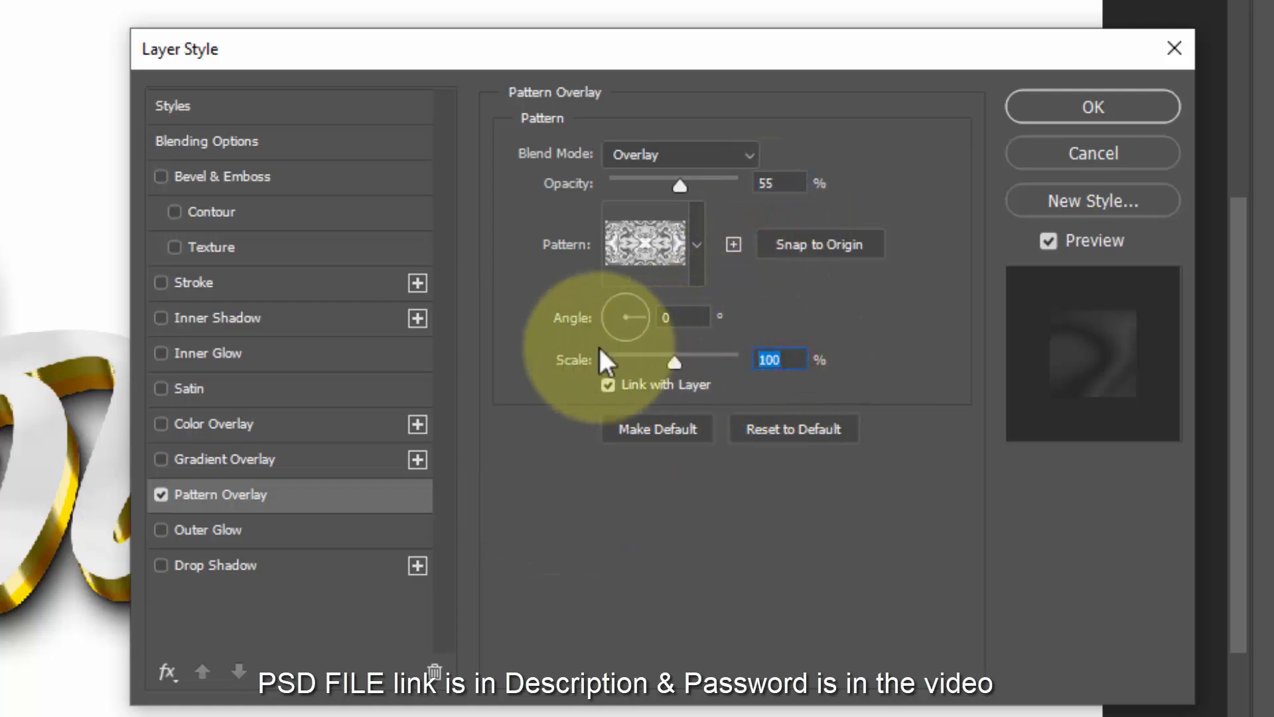
text(50)
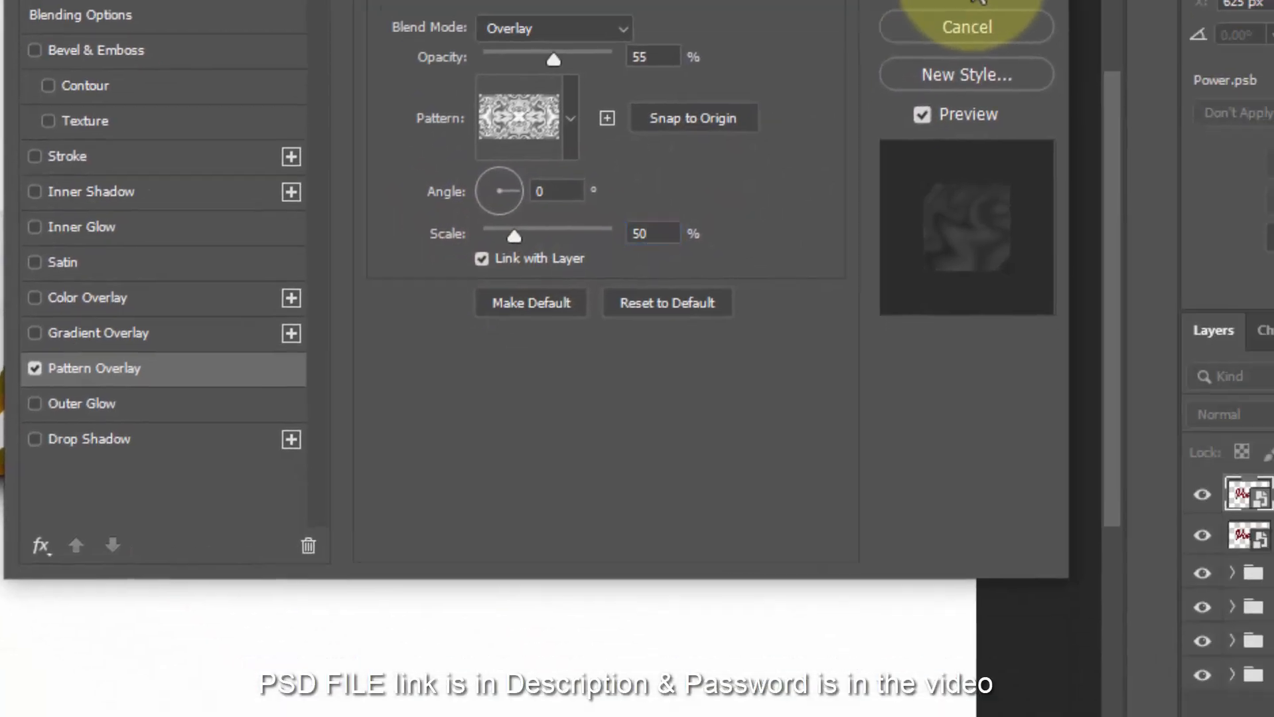
- Apply the pattern overlay, then duplicate the layer as Surface copy 2 and edit its layer style
click(977, 1)
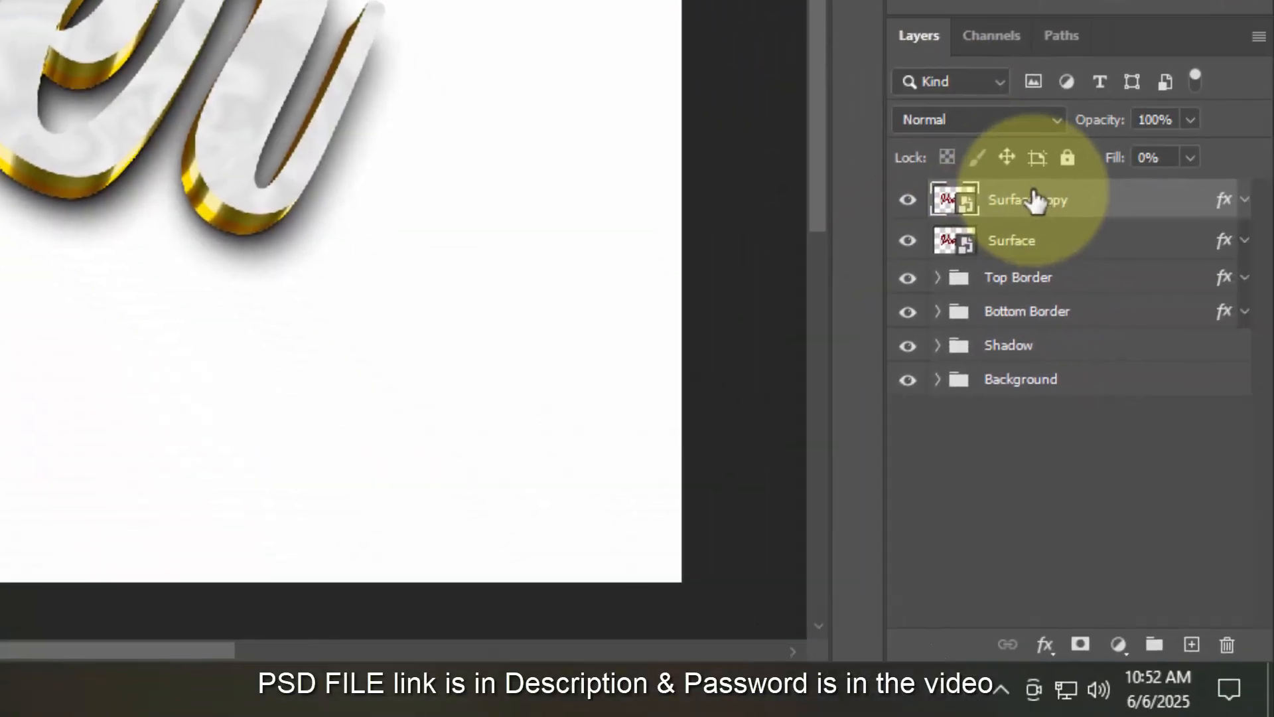
key(ctrl+shift+alt+t)
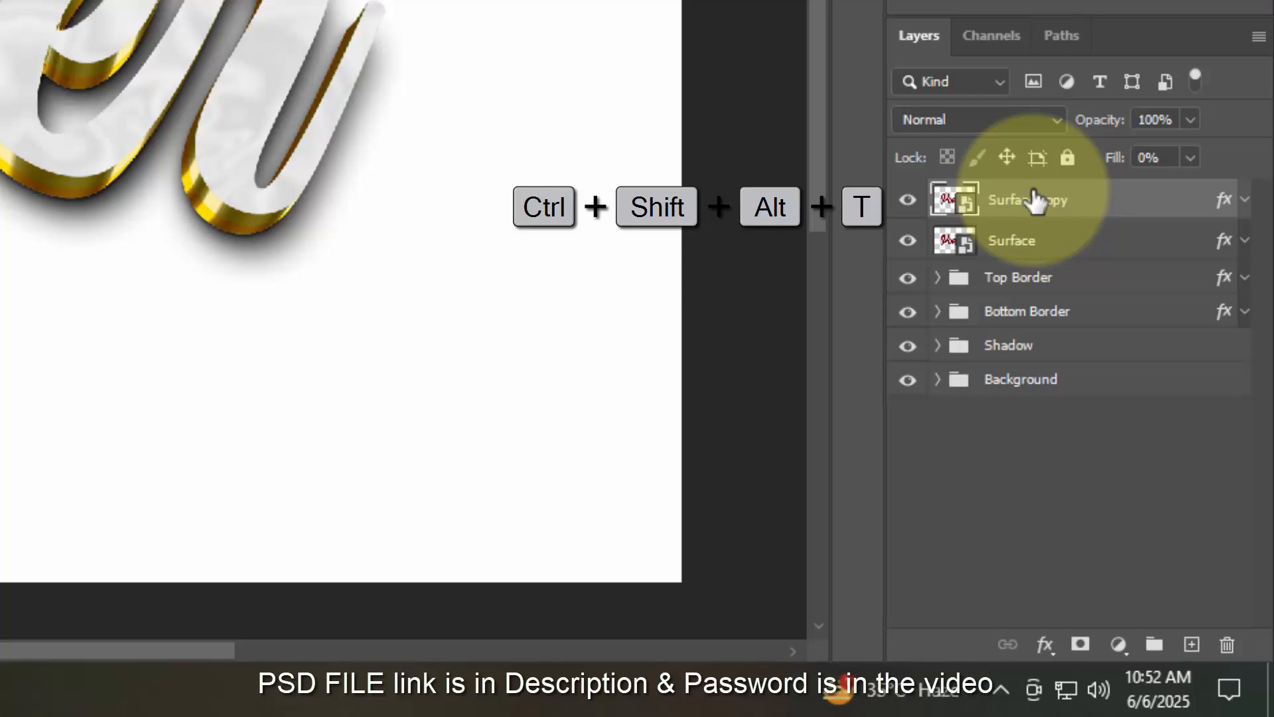
key(ctrl+shift+alt+t)
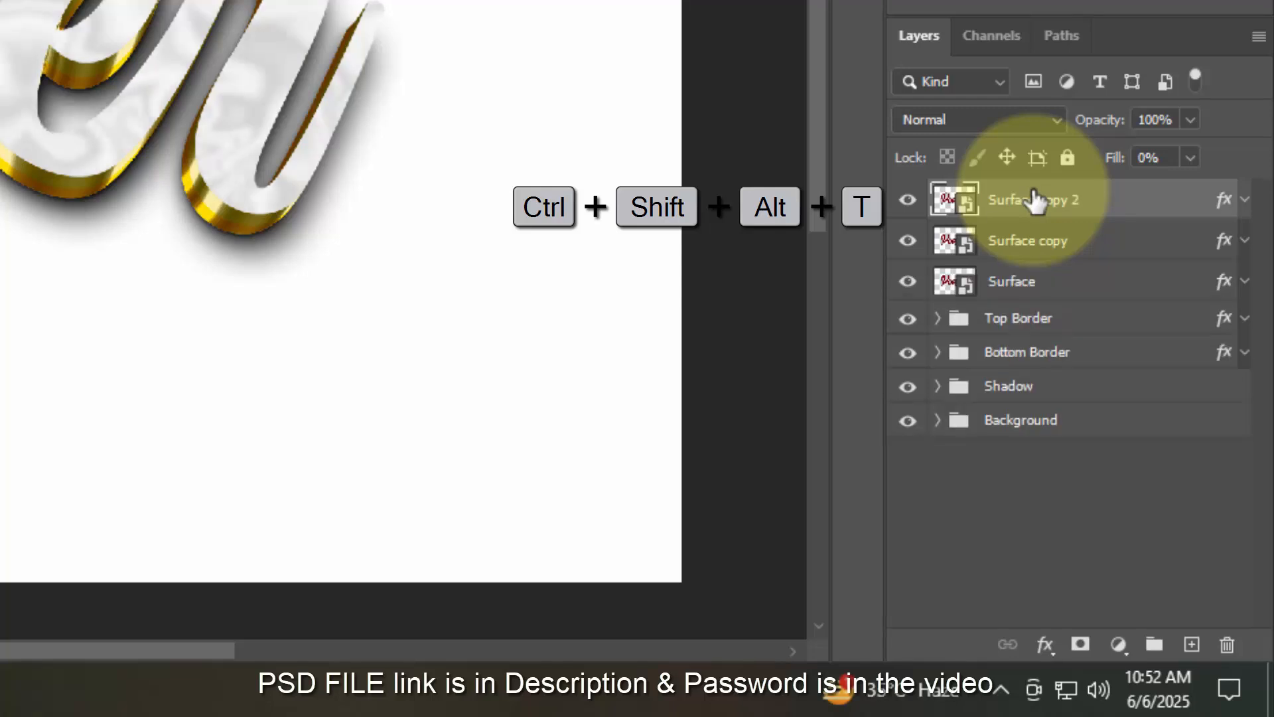
double_click(1224, 204)
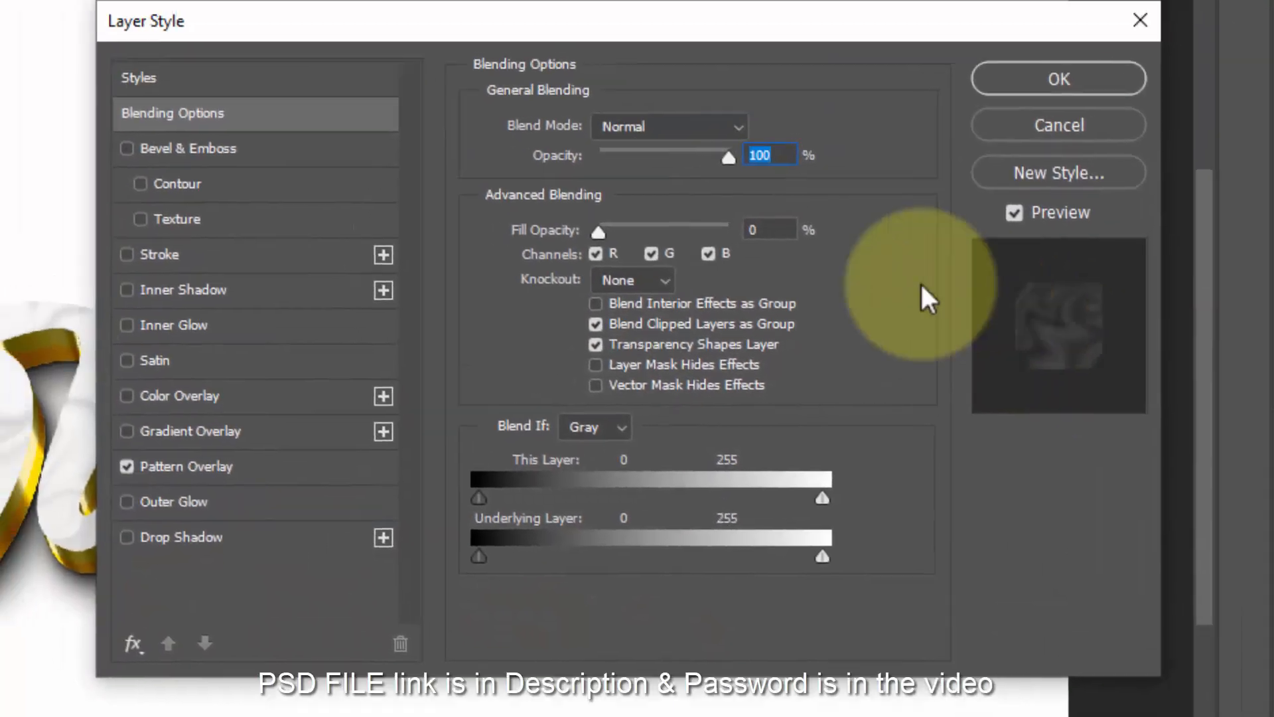
click(781, 229)
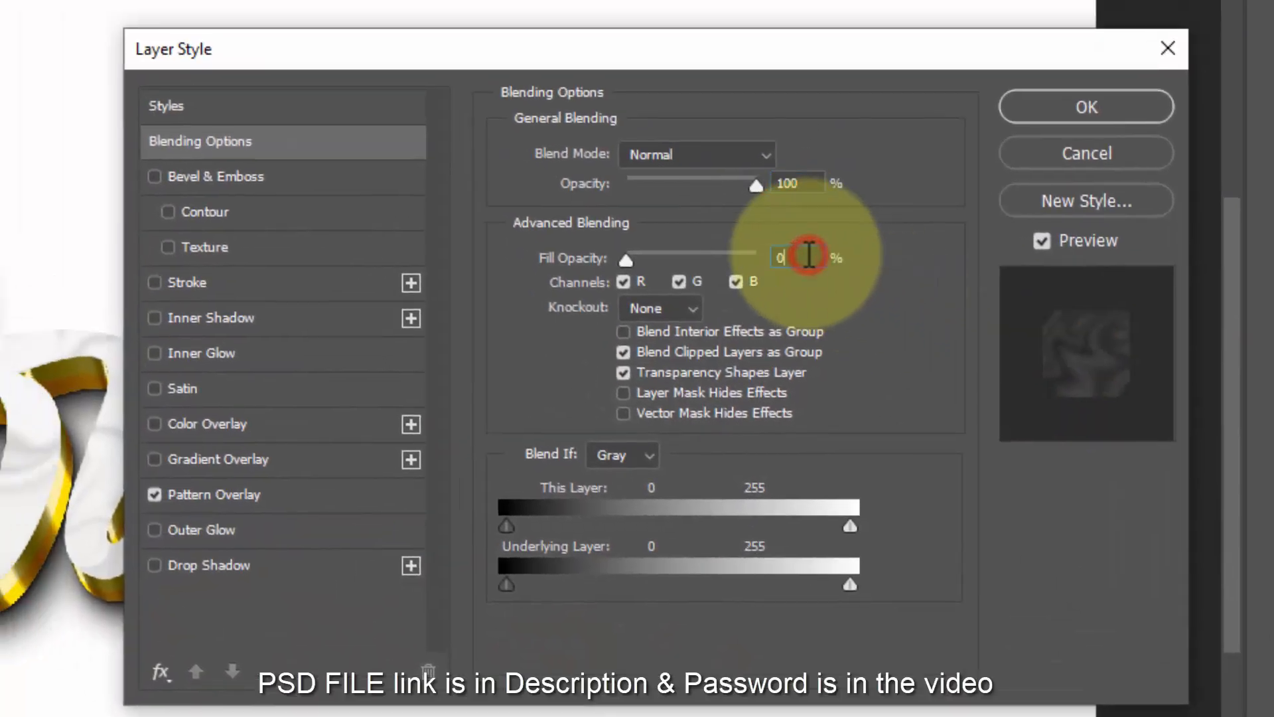
- Enable an Inner Bevel with 246% depth, Down direction, 4 px size and 9 px soften
click(242, 176)
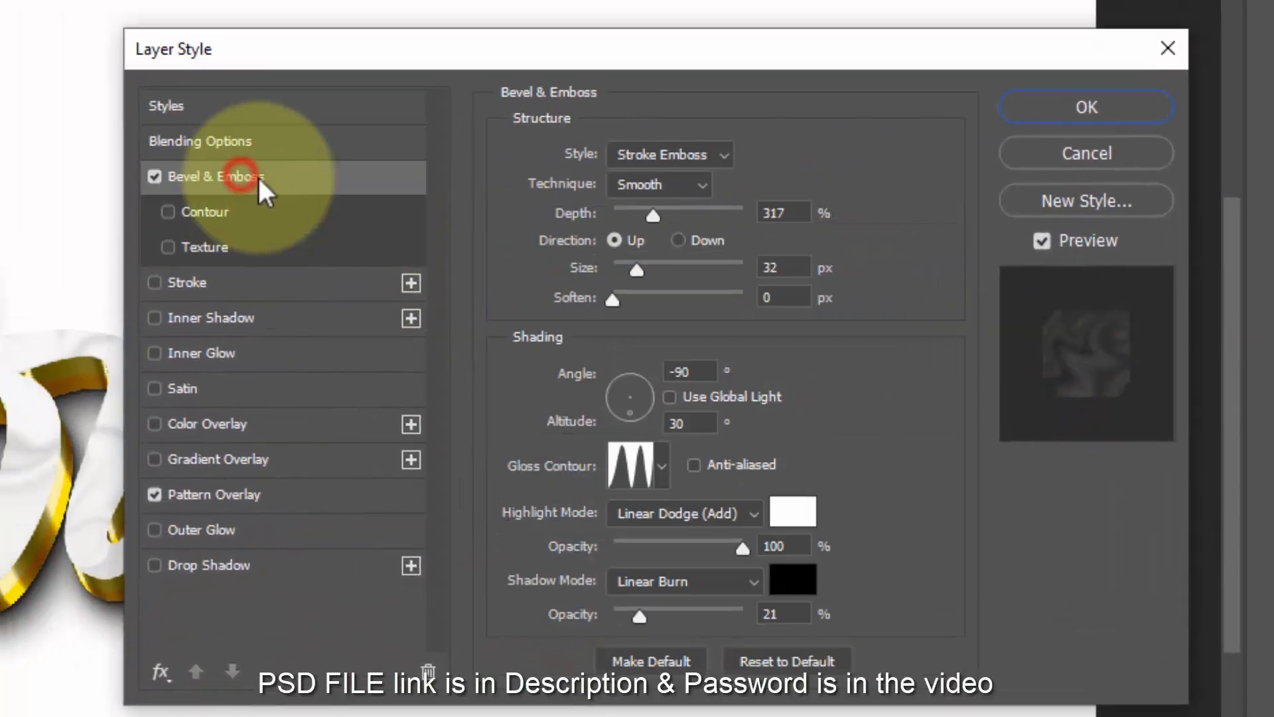
click(691, 152)
click(678, 189)
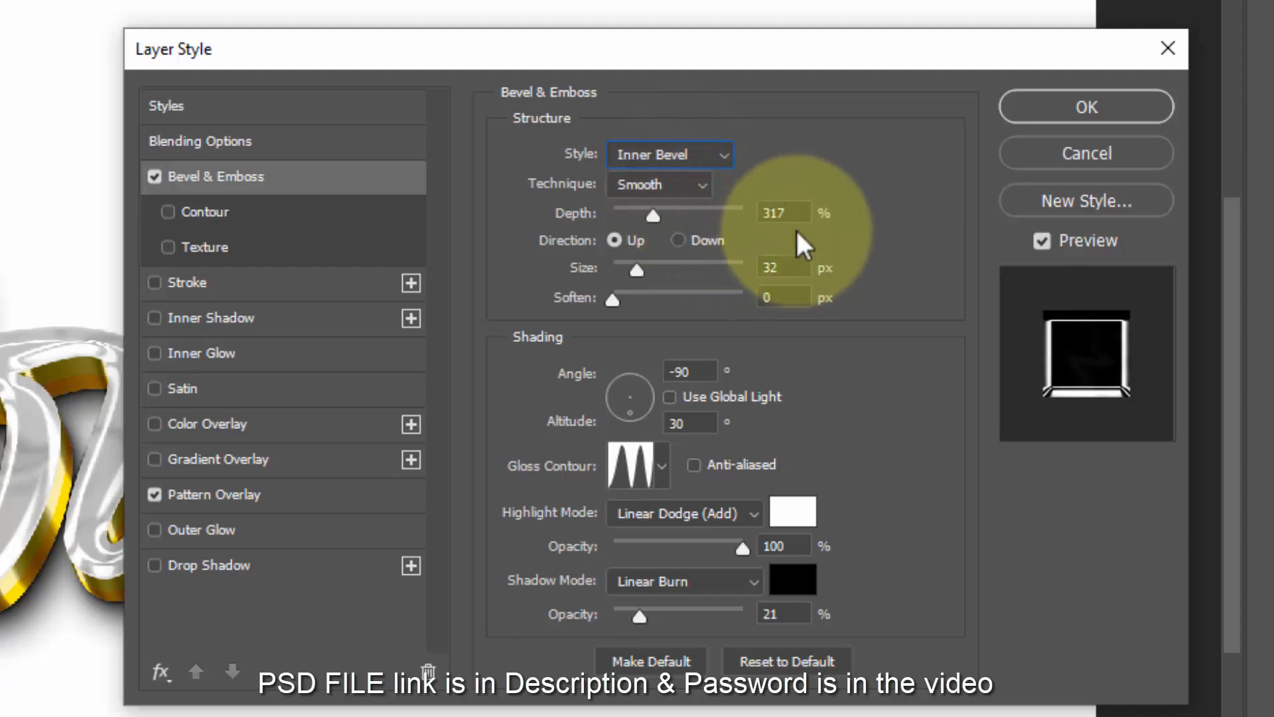
double_click(798, 211)
text(246)
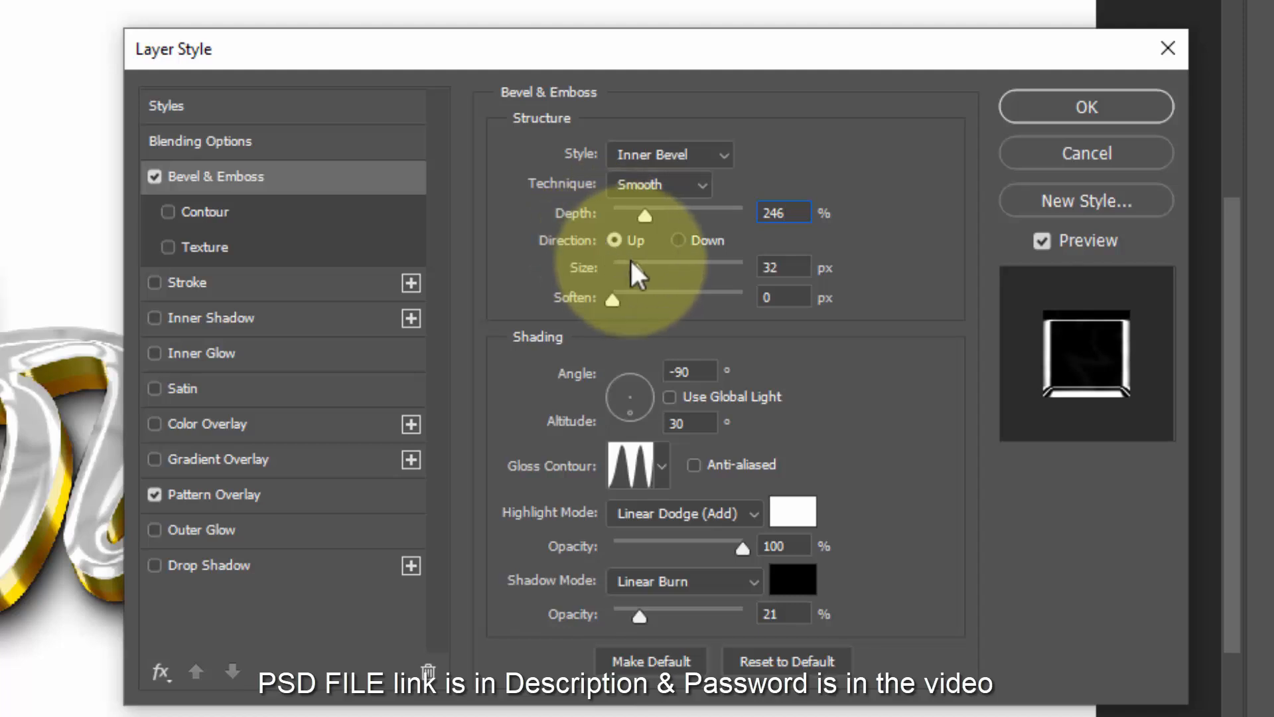
click(690, 239)
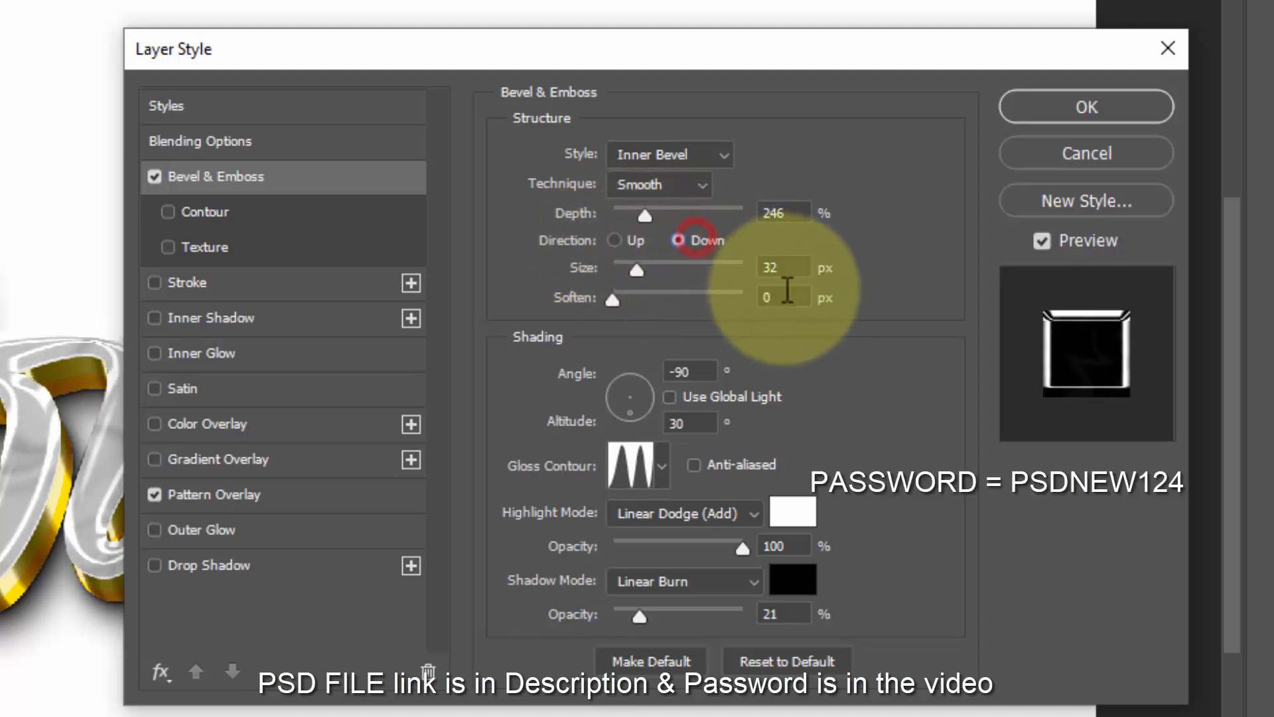
click(792, 267)
double_click(791, 267)
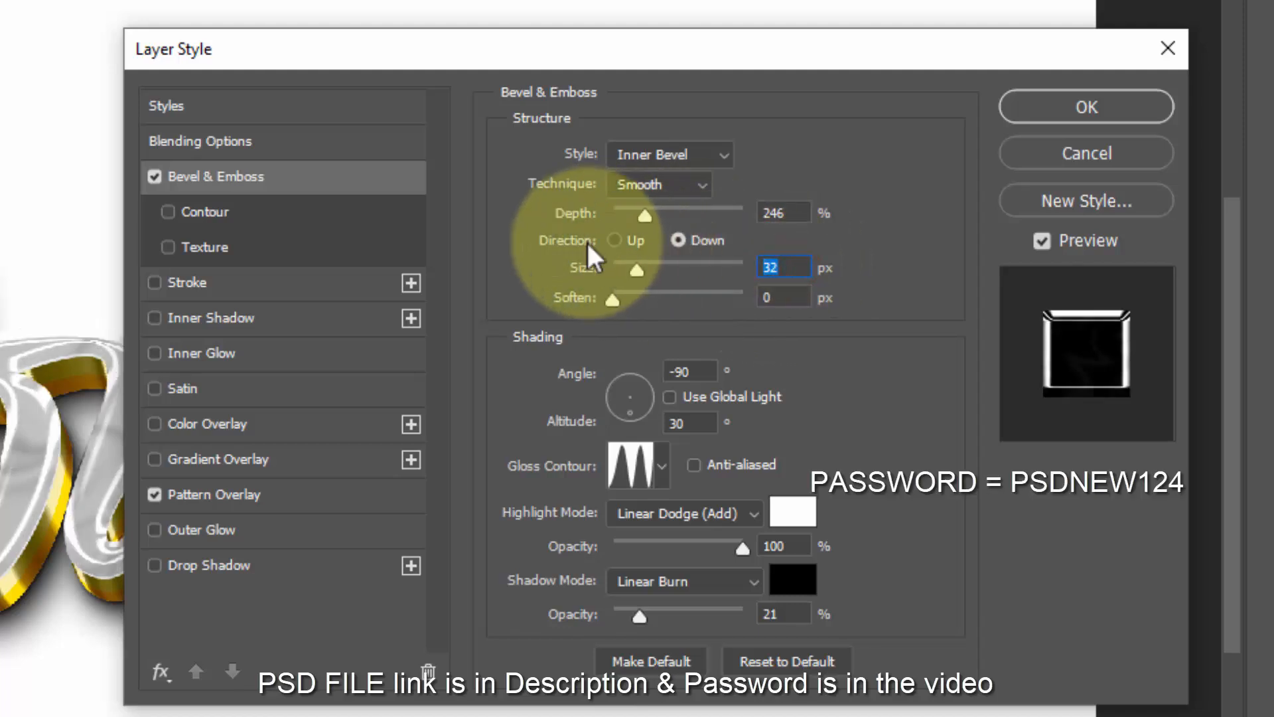
text(4)
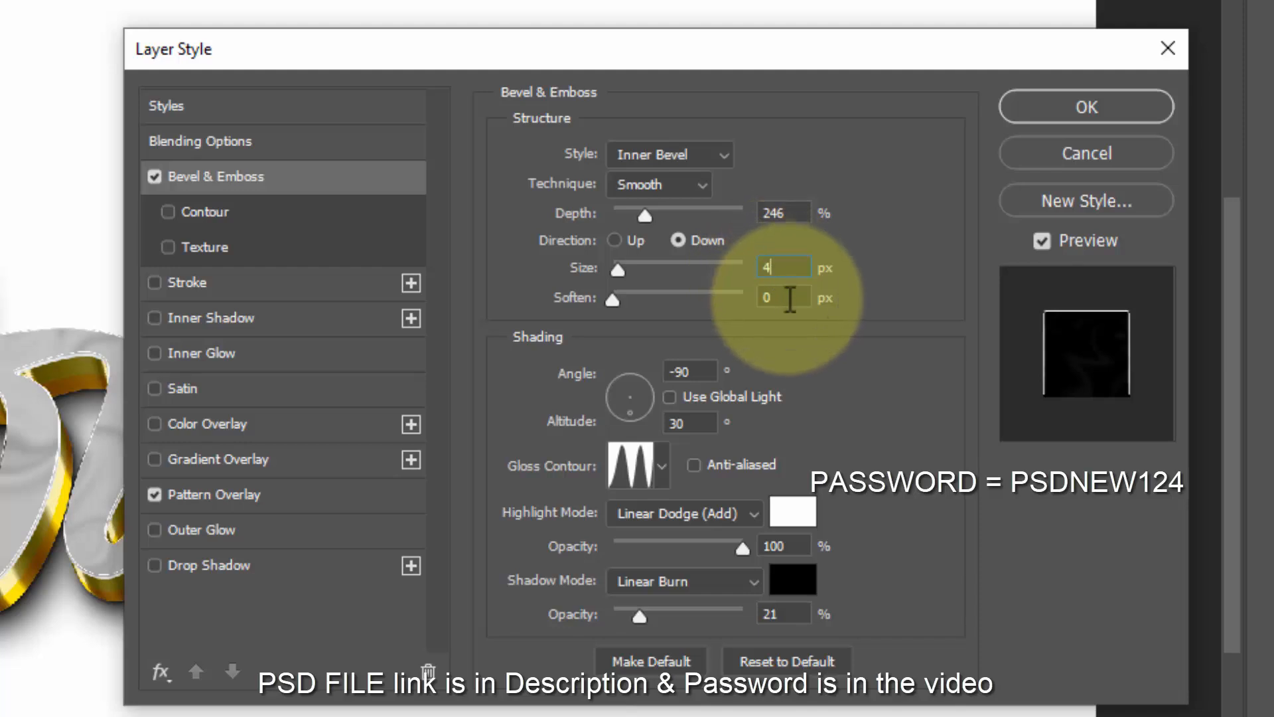
click(790, 299)
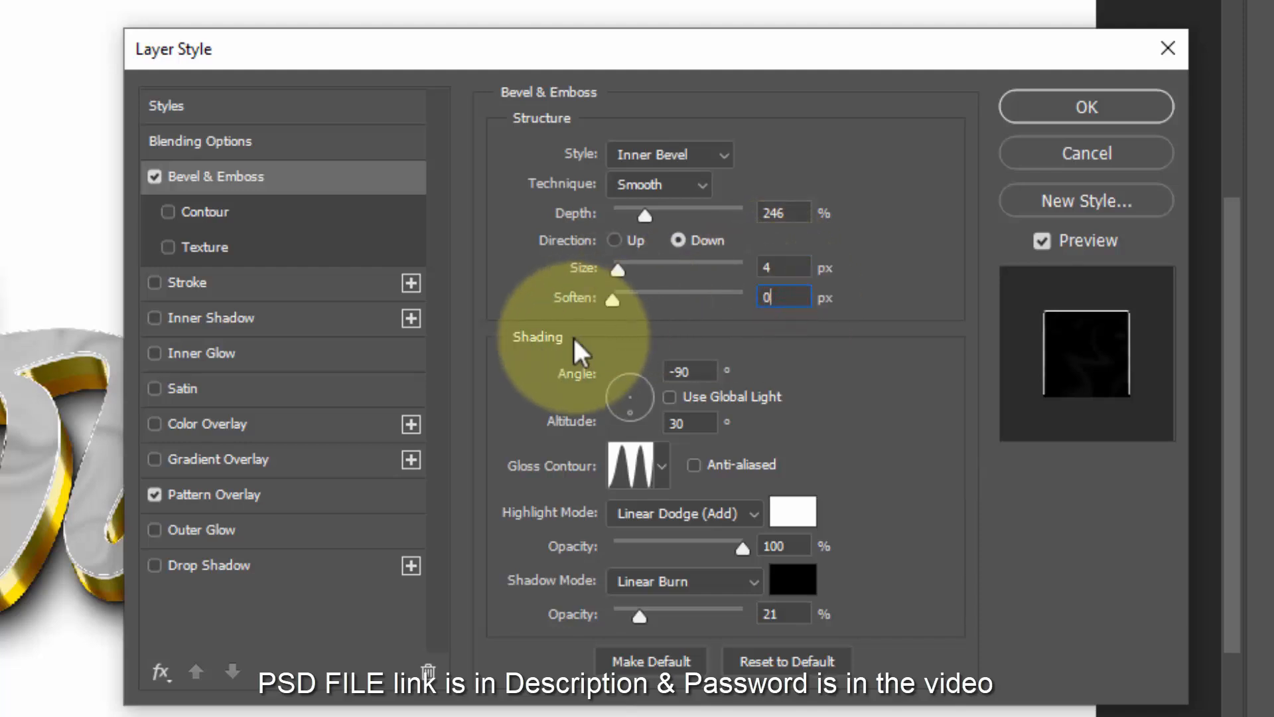
key(BackSpace)
text(9)
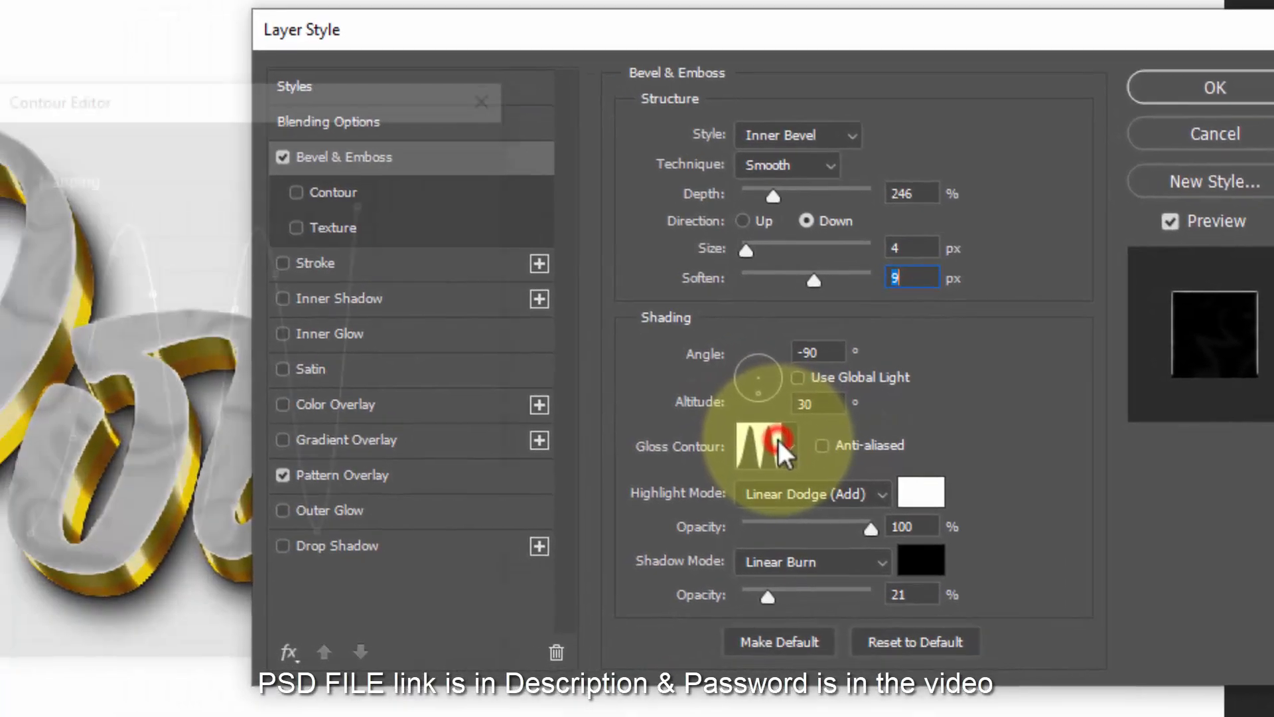
- Set the bevel's gloss contour to the Linear preset
click(667, 461)
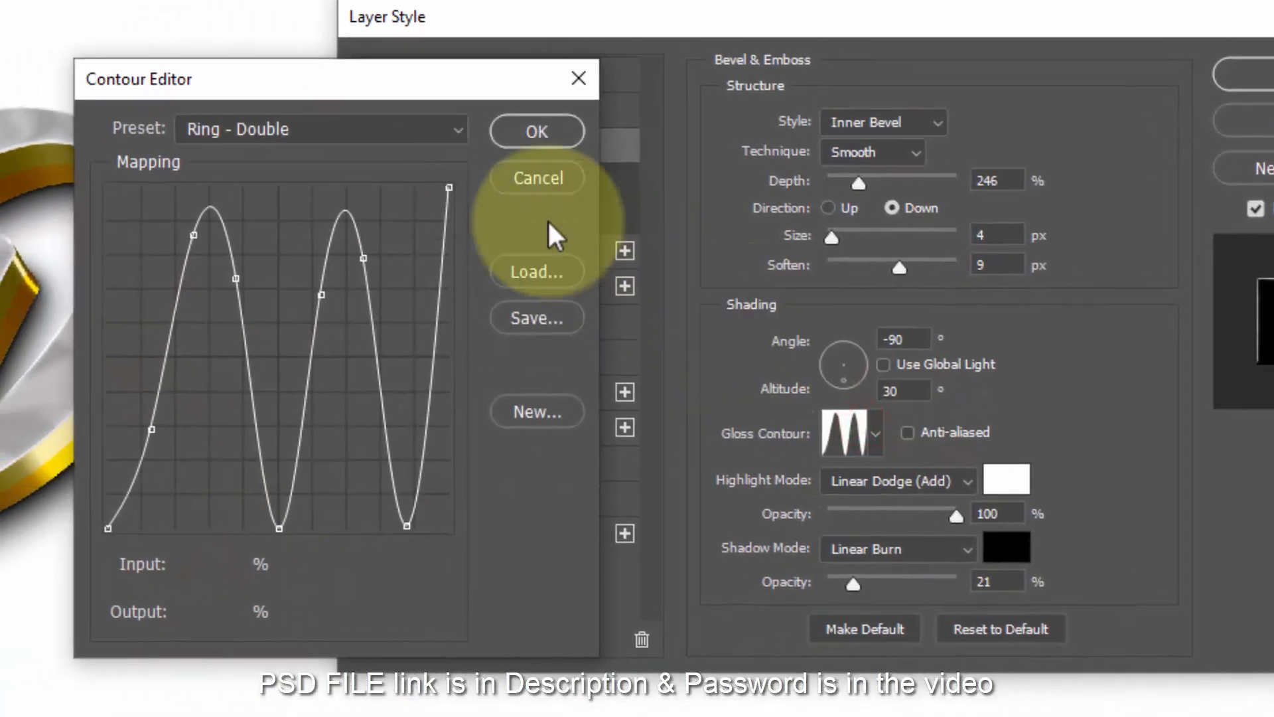
click(364, 127)
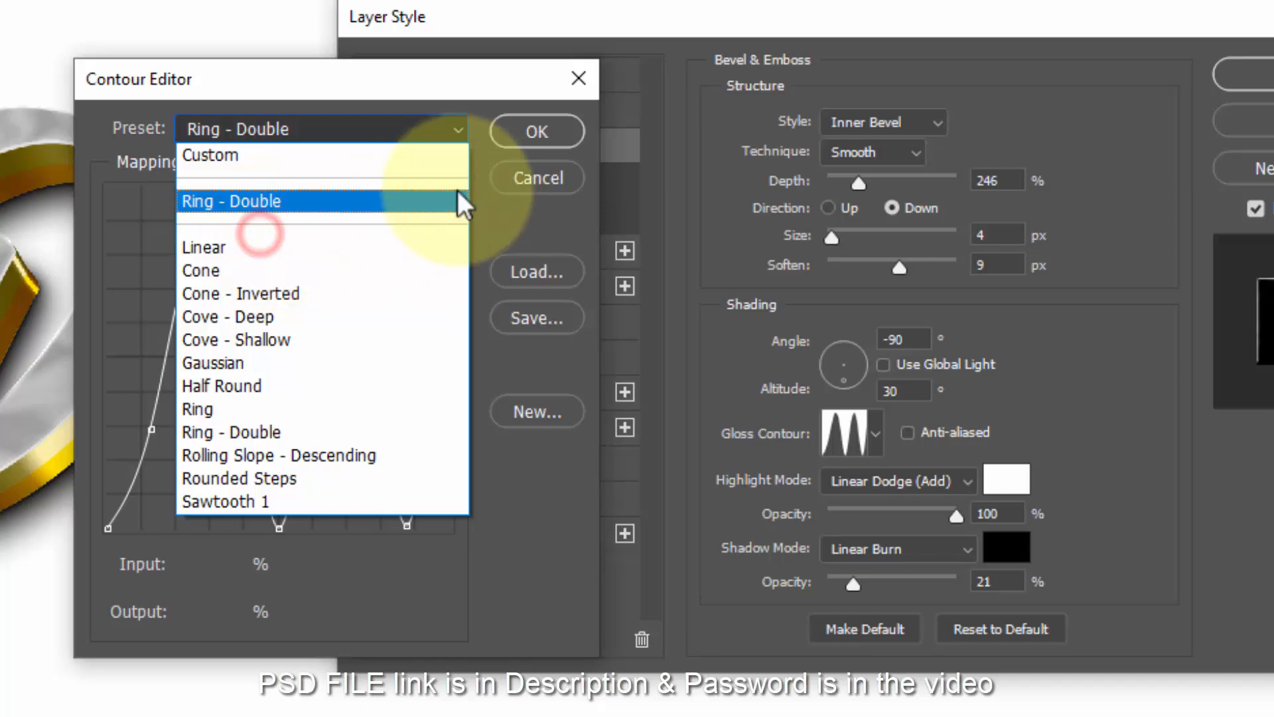
click(330, 249)
click(537, 141)
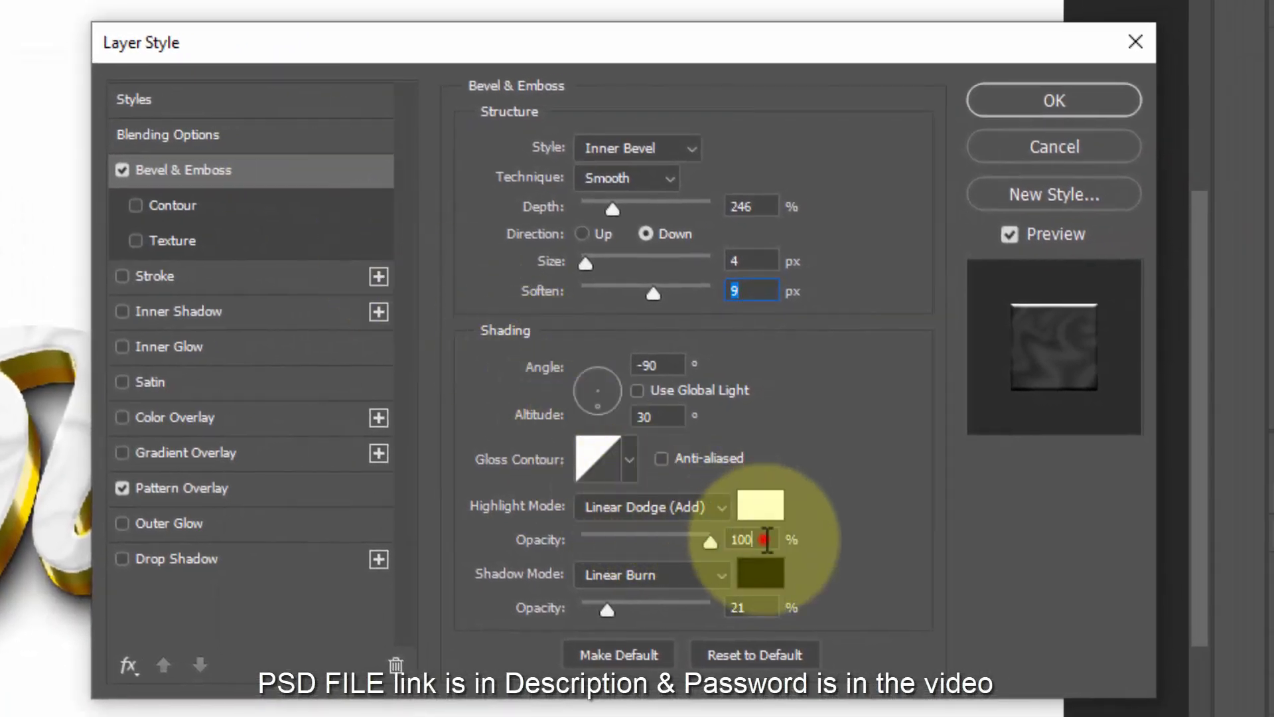
- Set highlight opacity to 70% and shadow to 67%, turn off Pattern Overlay, and apply
drag(766, 539, 568, 519)
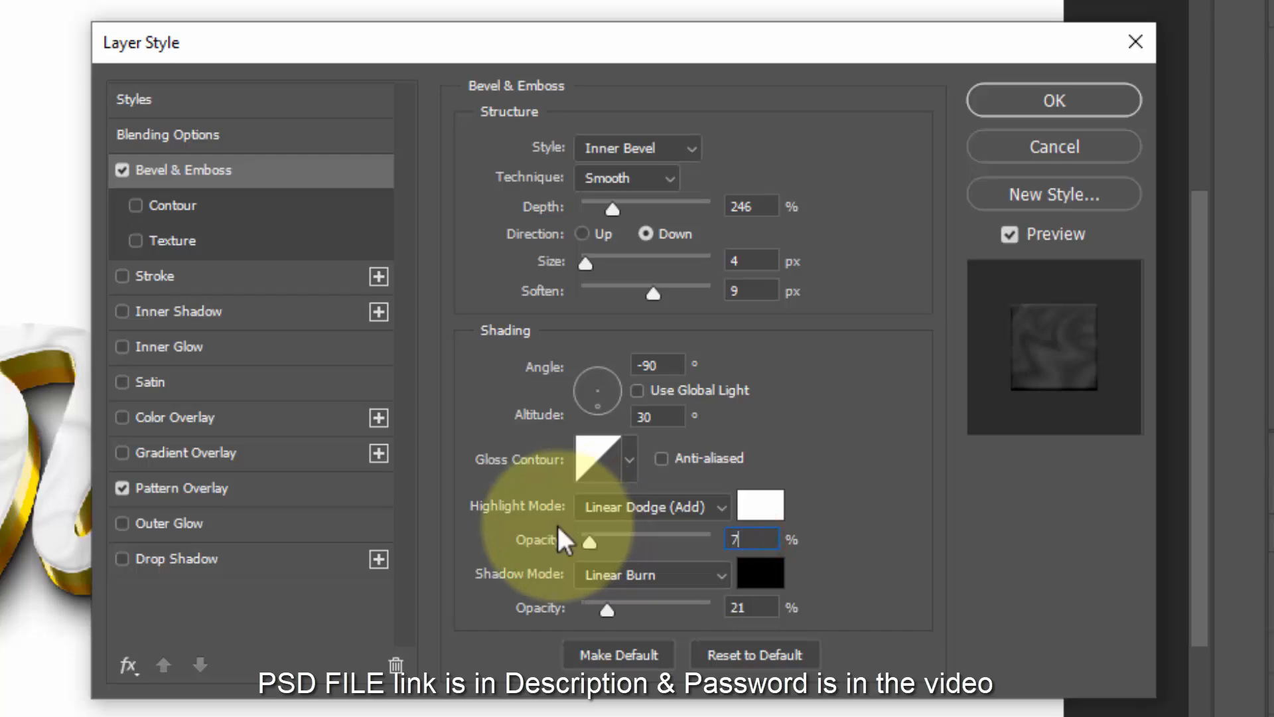
drag(763, 607, 648, 631)
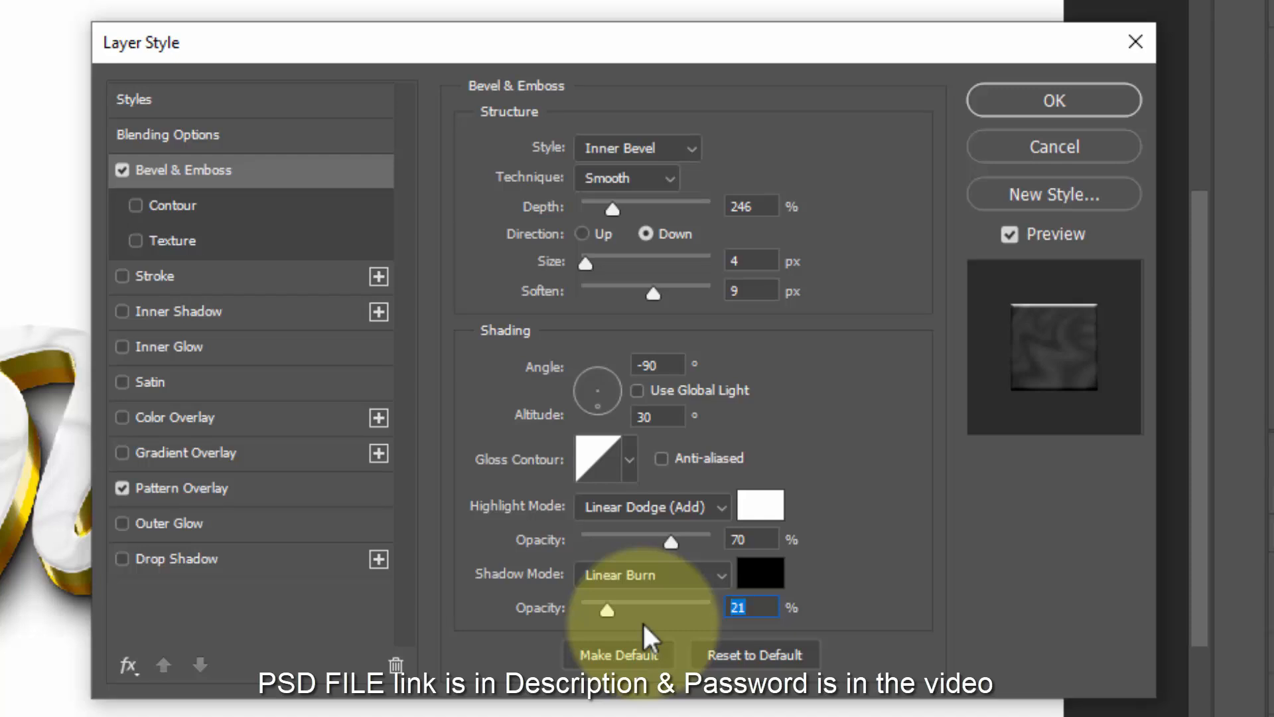
text(67)
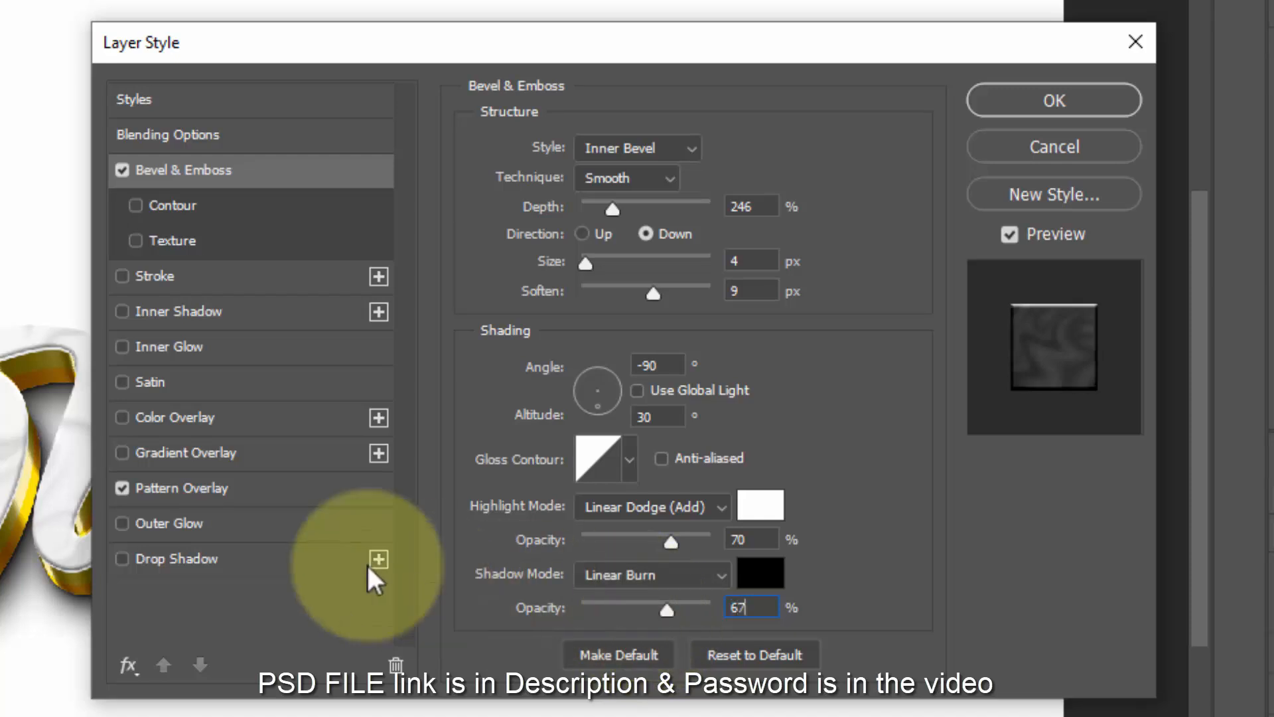
click(122, 488)
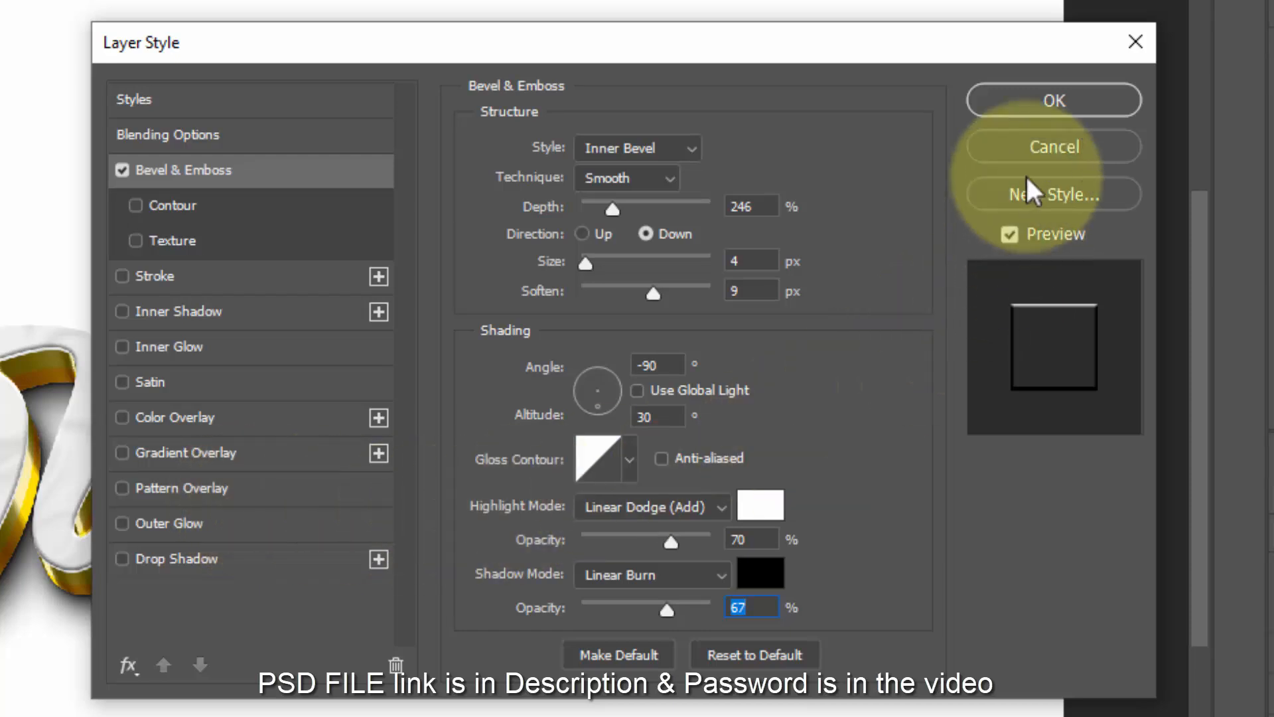
click(1030, 99)
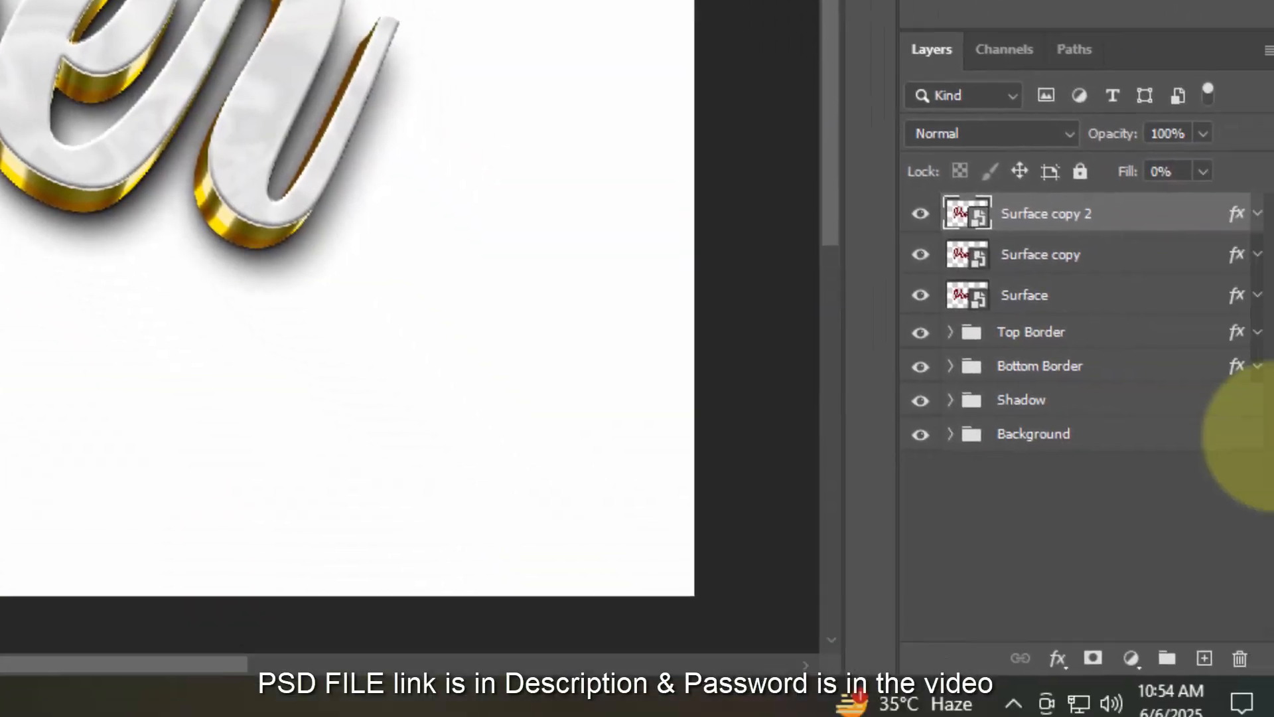
- Duplicate the layer as Surface copy 3 and set its fill opacity to 0
key(ctrl+shift+alt+t)
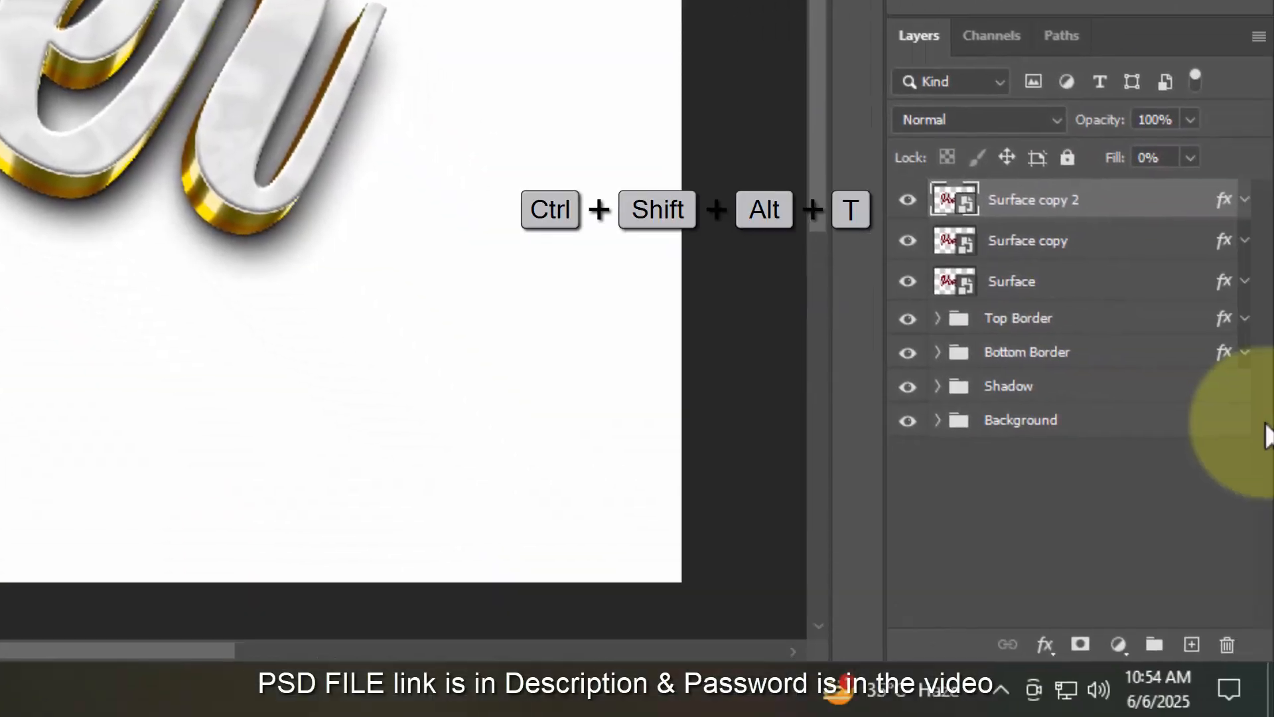
double_click(1225, 201)
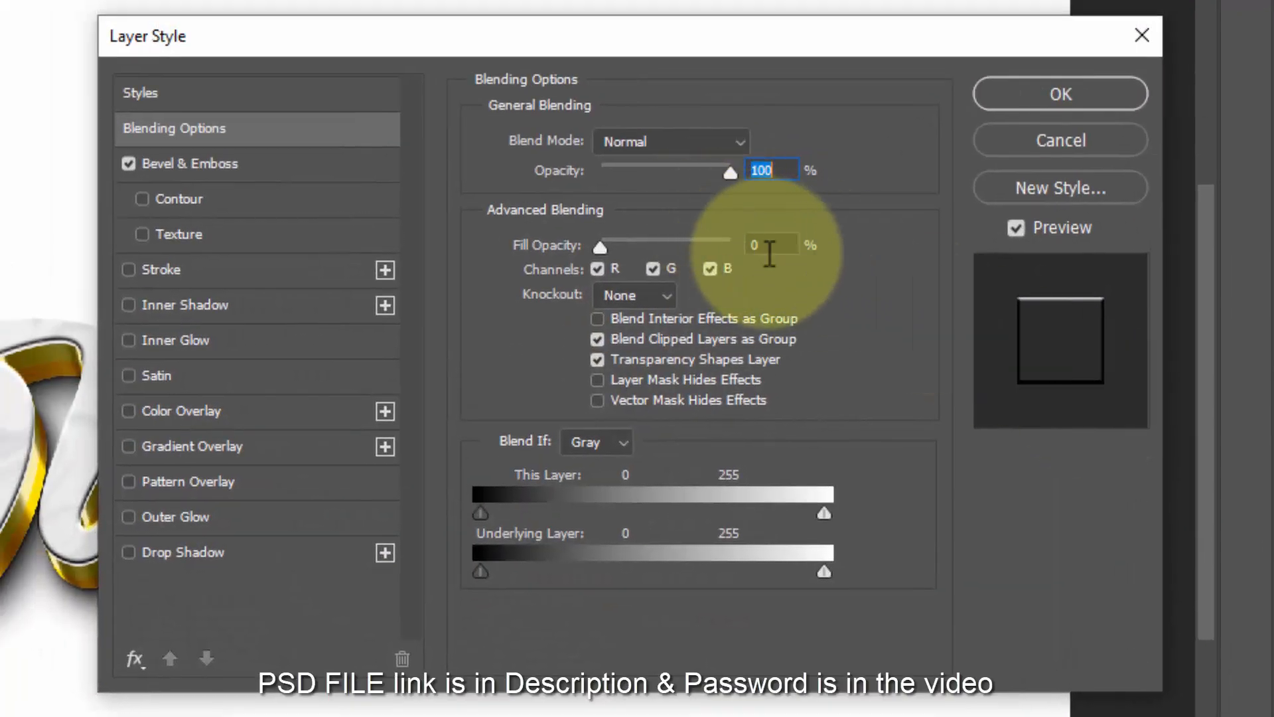
click(771, 252)
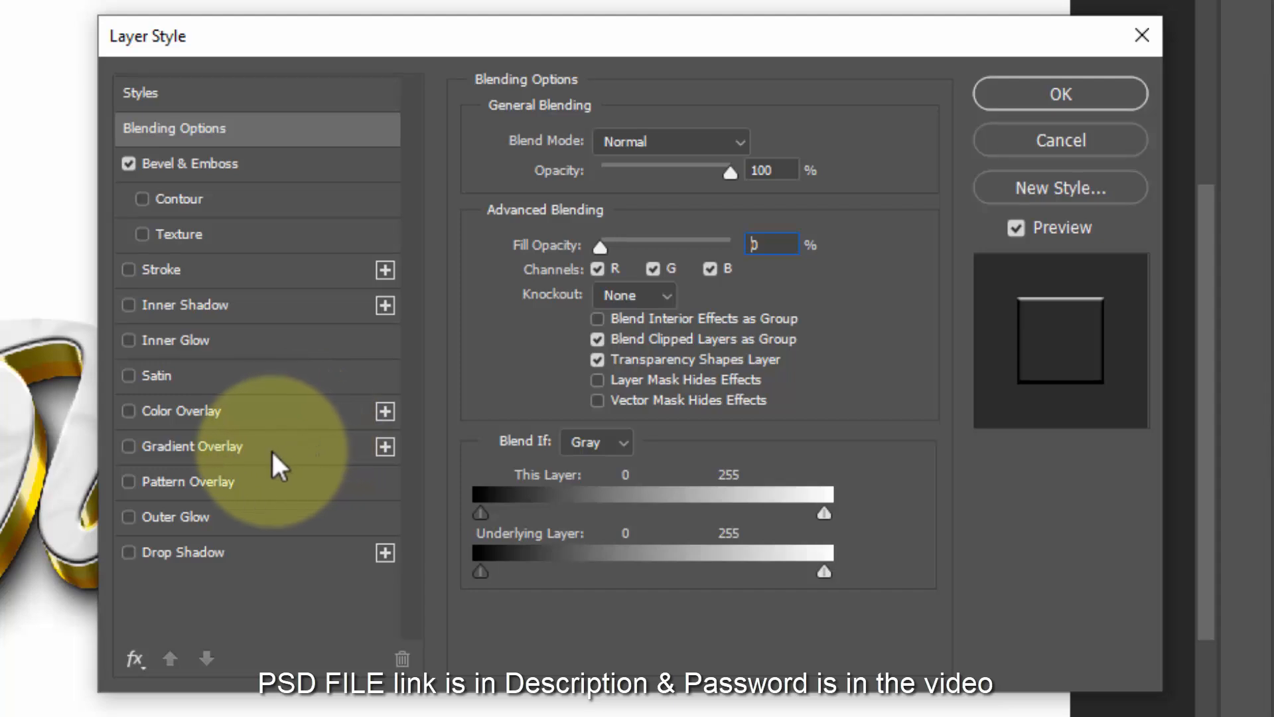
click(255, 170)
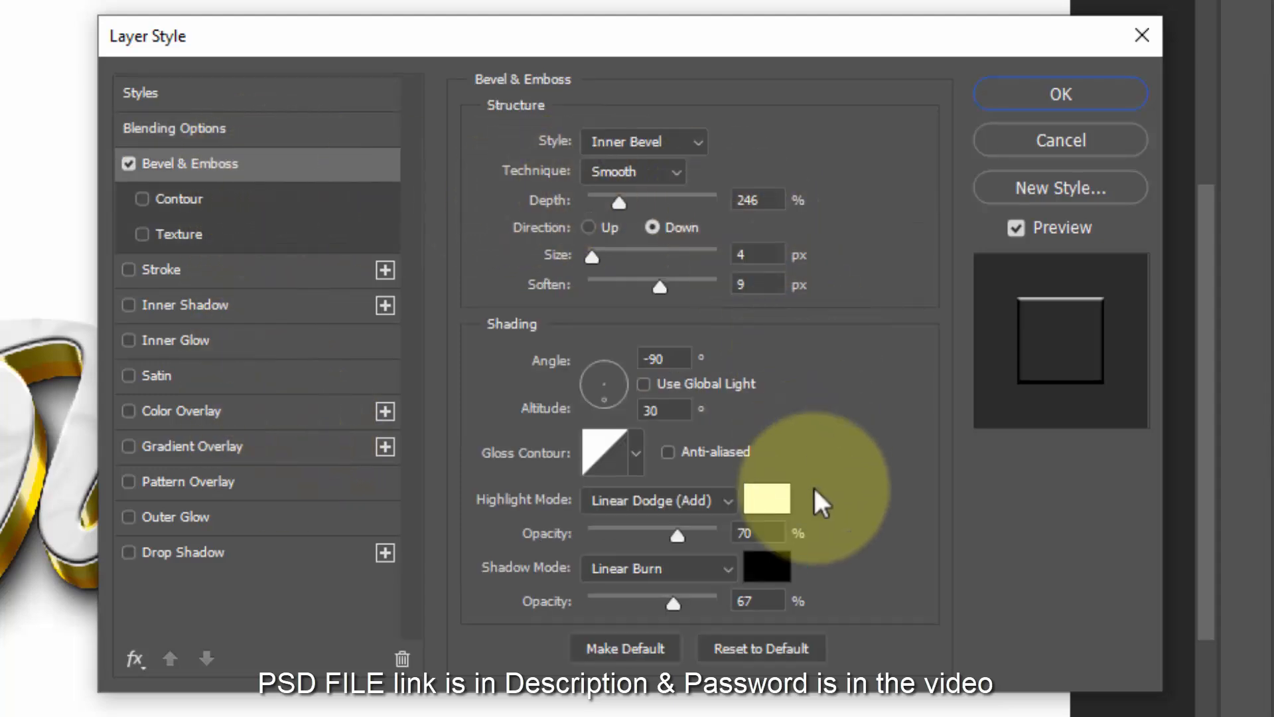
- Add a green preset Gradient Overlay in Difference mode at 85% opacity and 126% scale
click(274, 446)
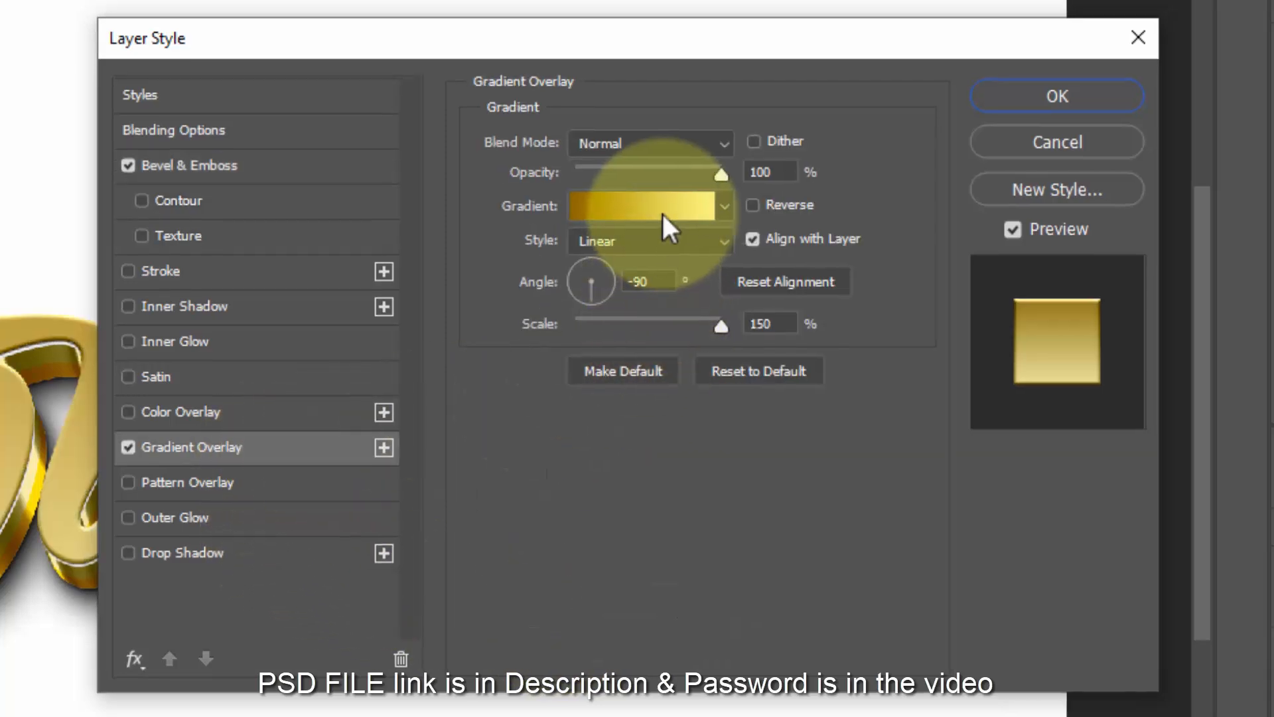
click(663, 211)
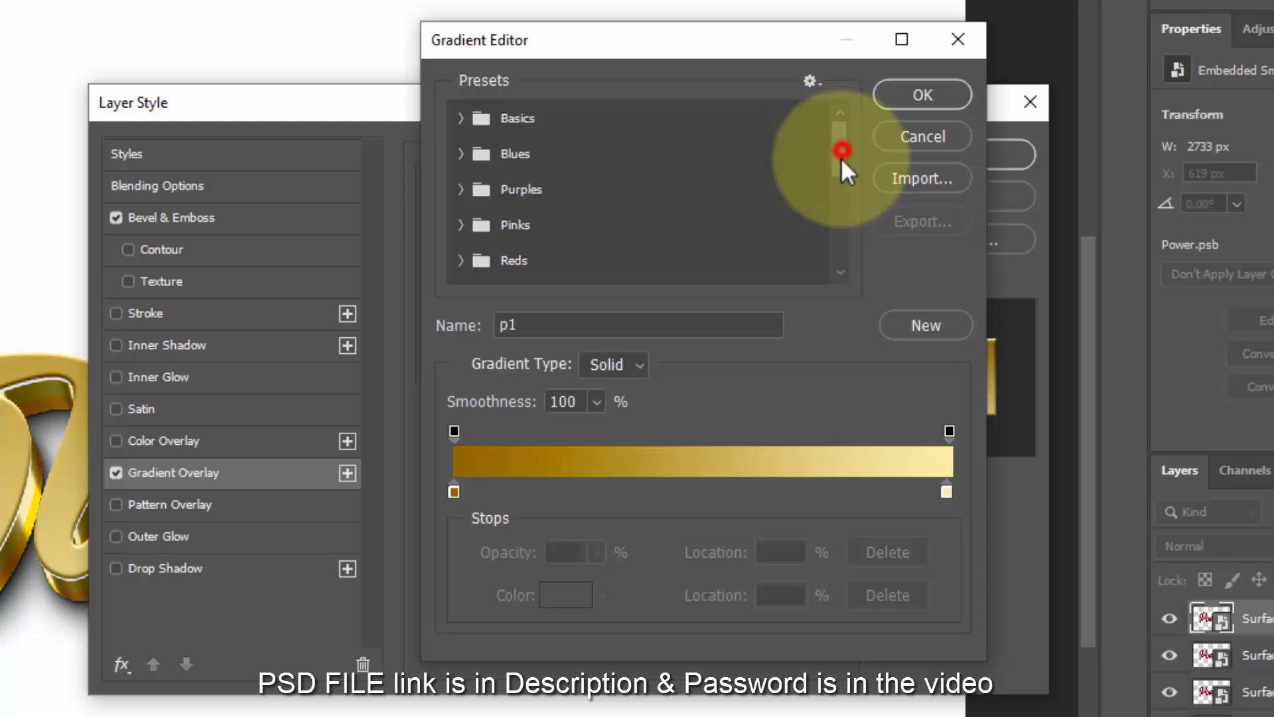
drag(841, 156, 838, 252)
click(555, 278)
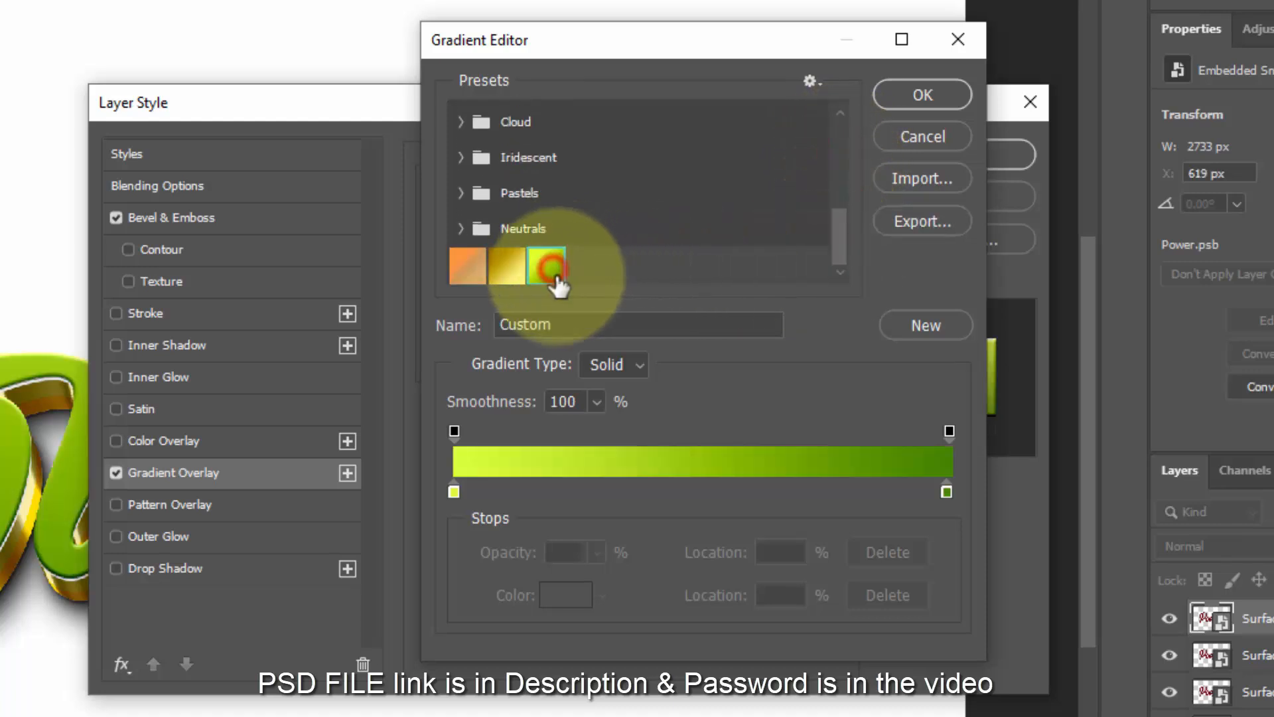
click(916, 99)
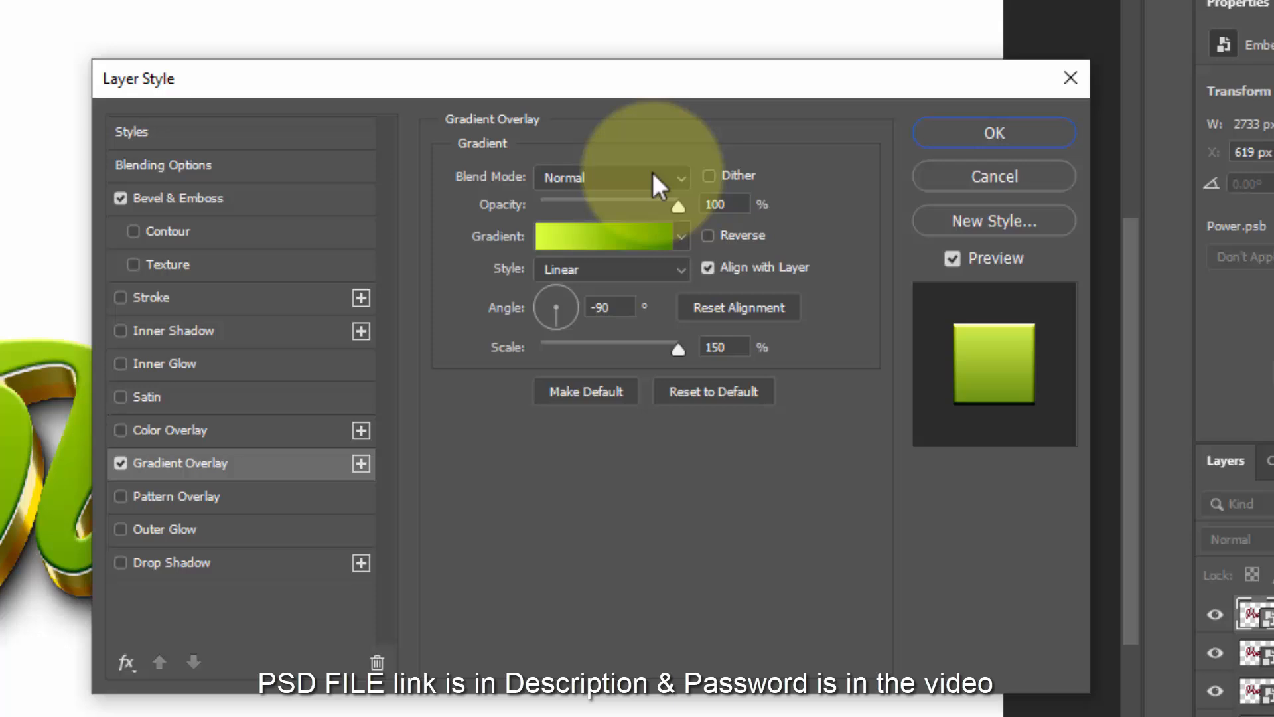
click(644, 198)
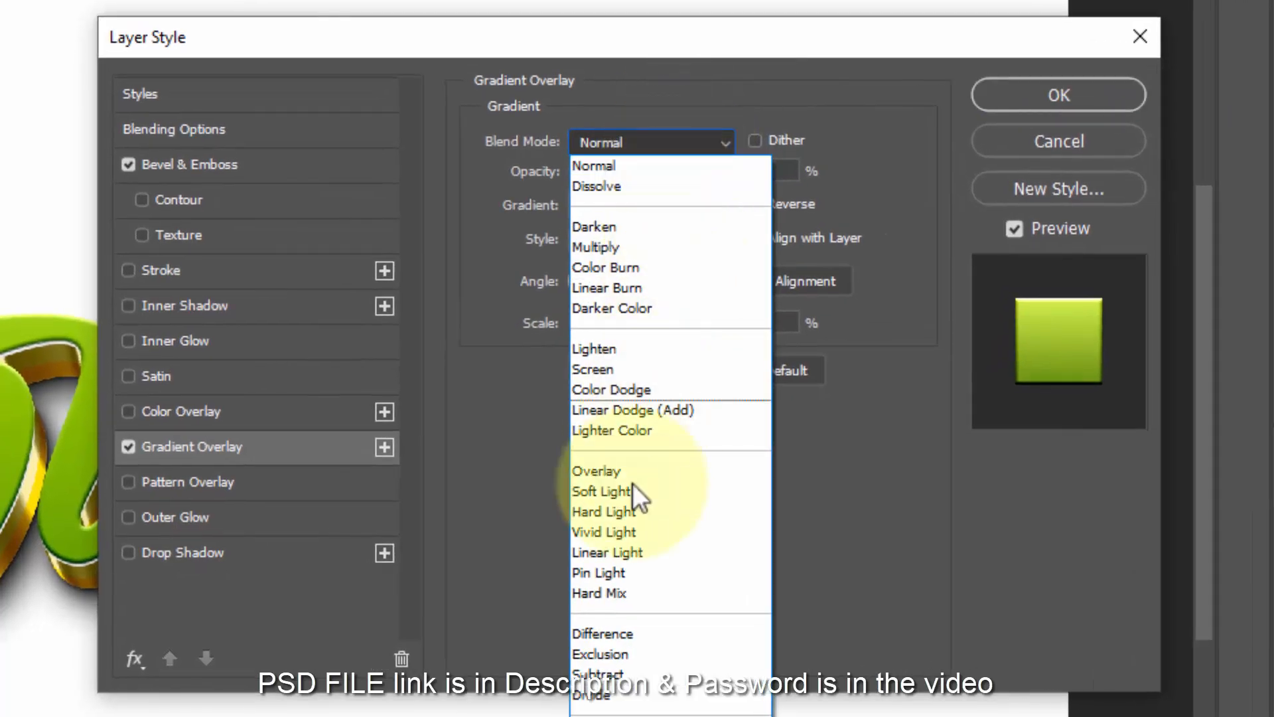
click(616, 631)
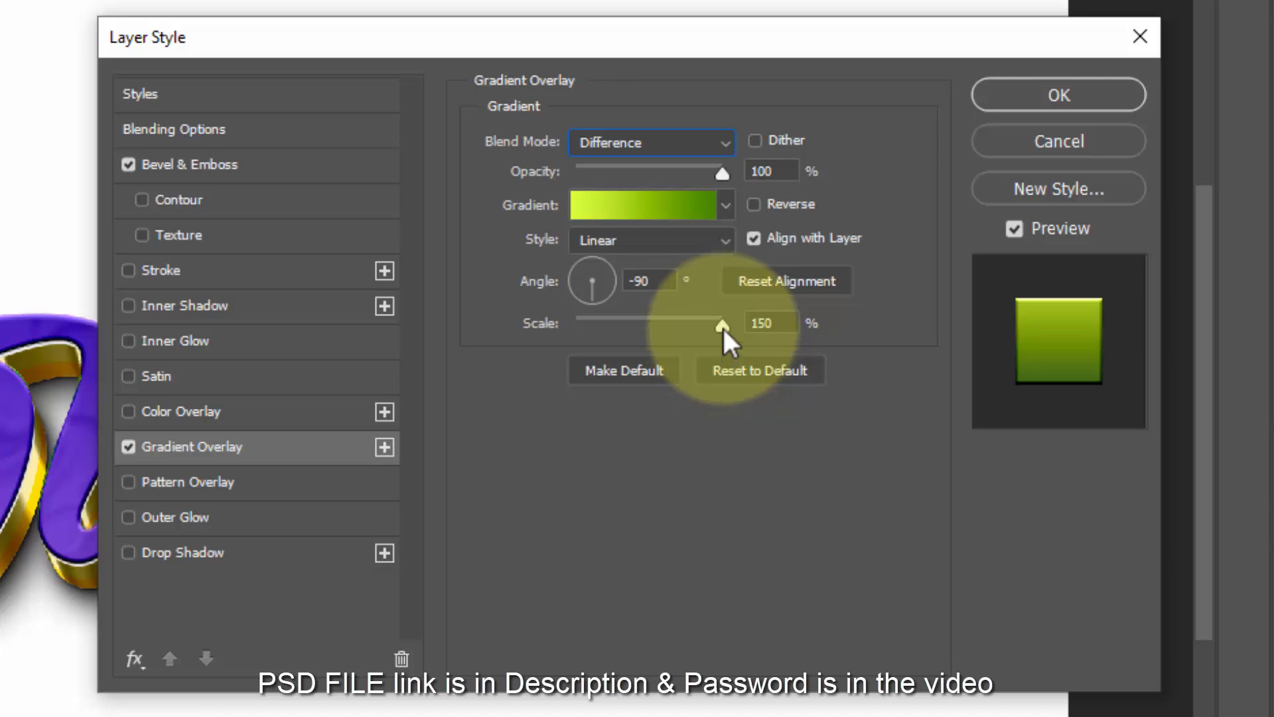
drag(723, 328, 656, 320)
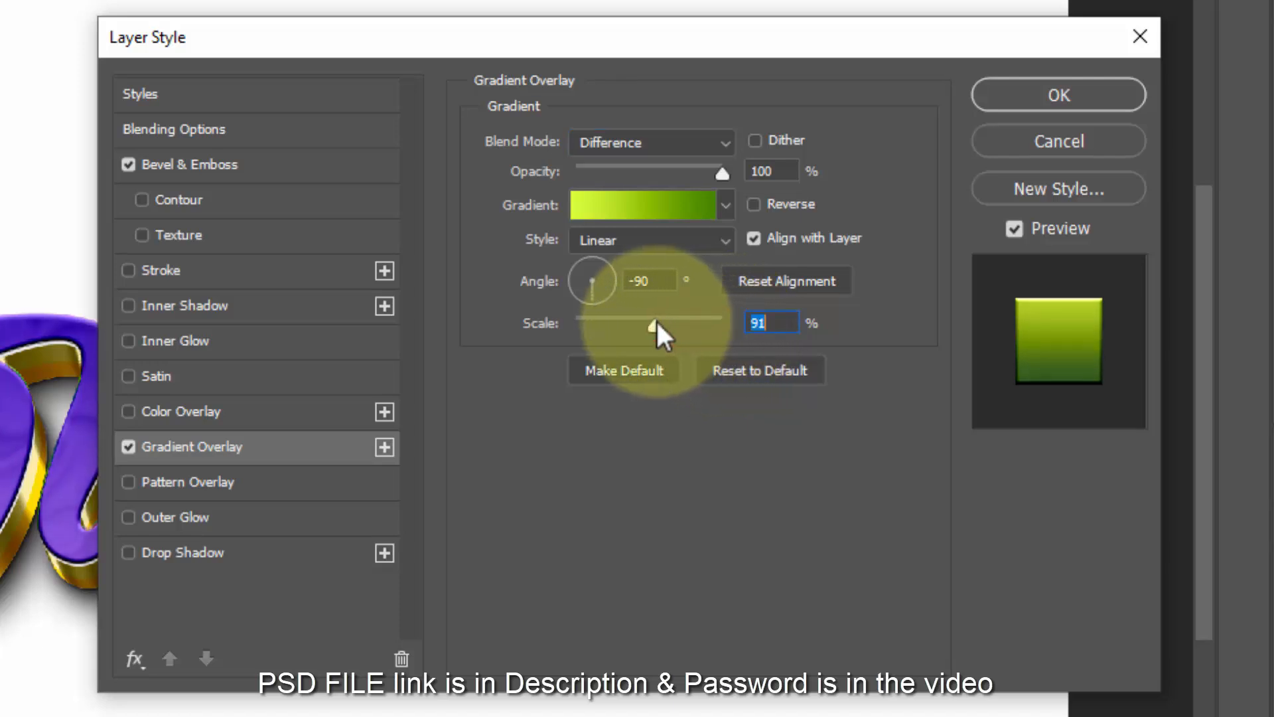
drag(712, 167, 701, 166)
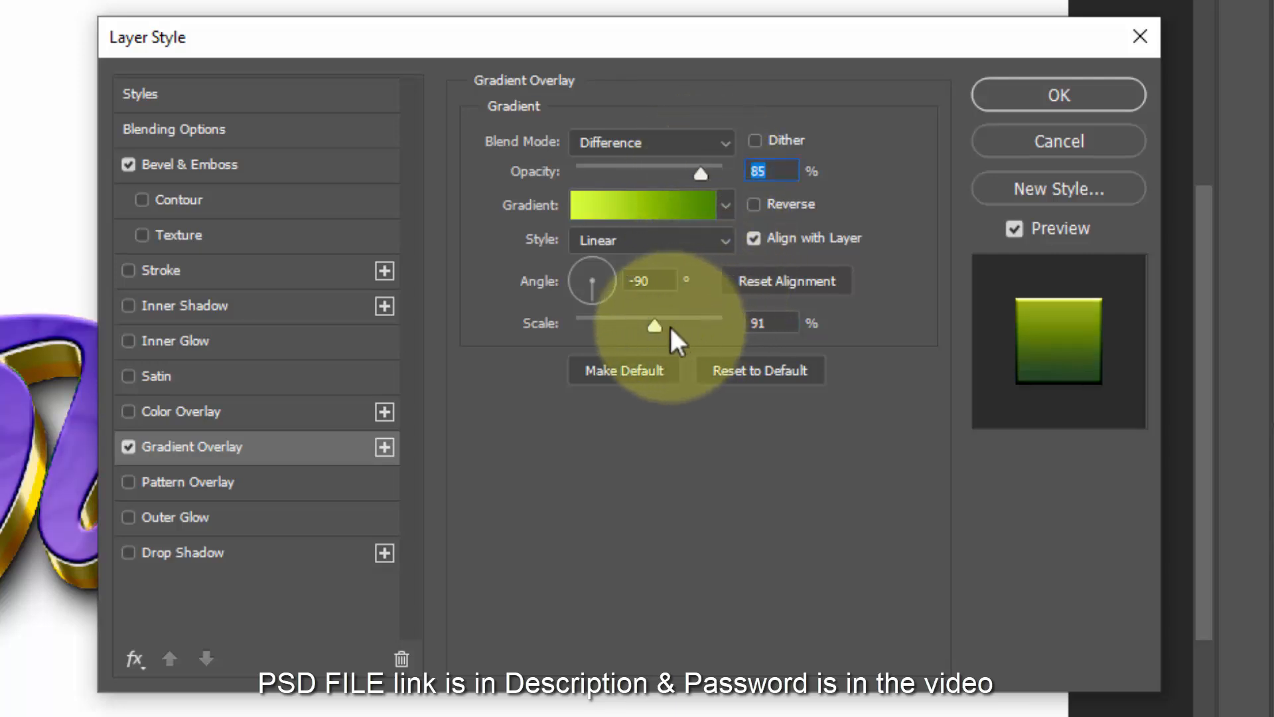
drag(669, 324, 695, 321)
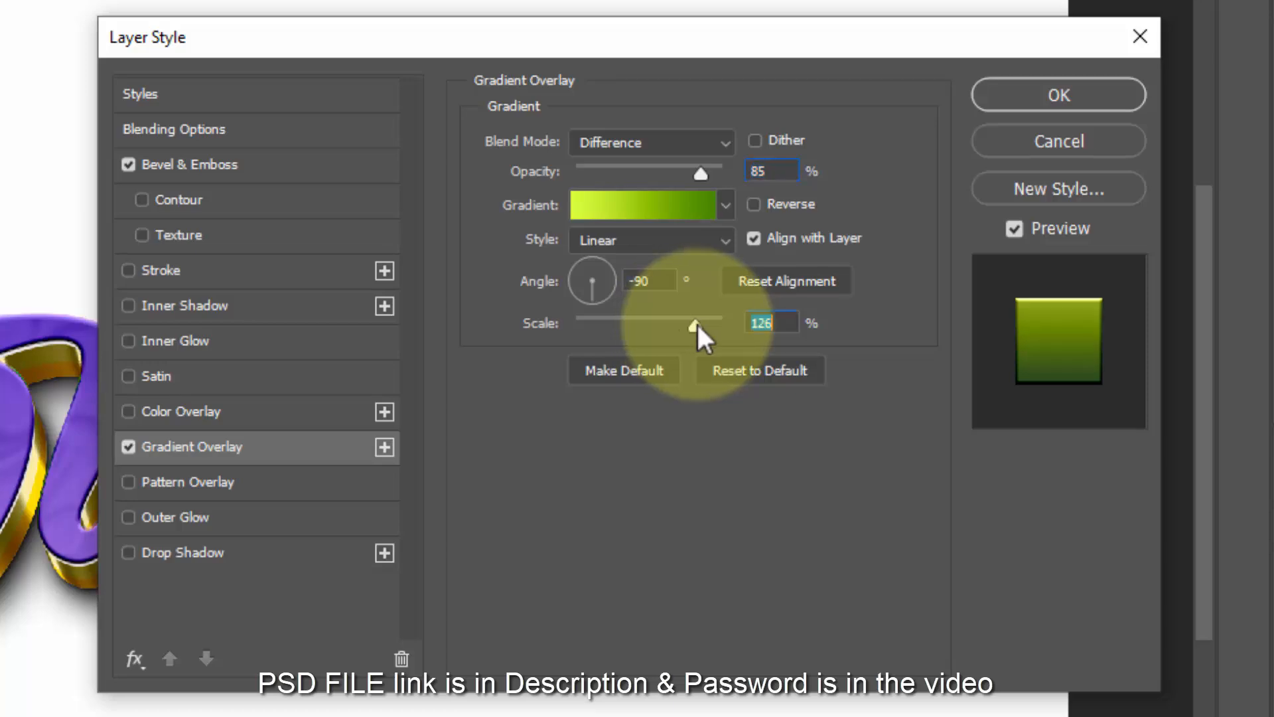
click(1015, 101)
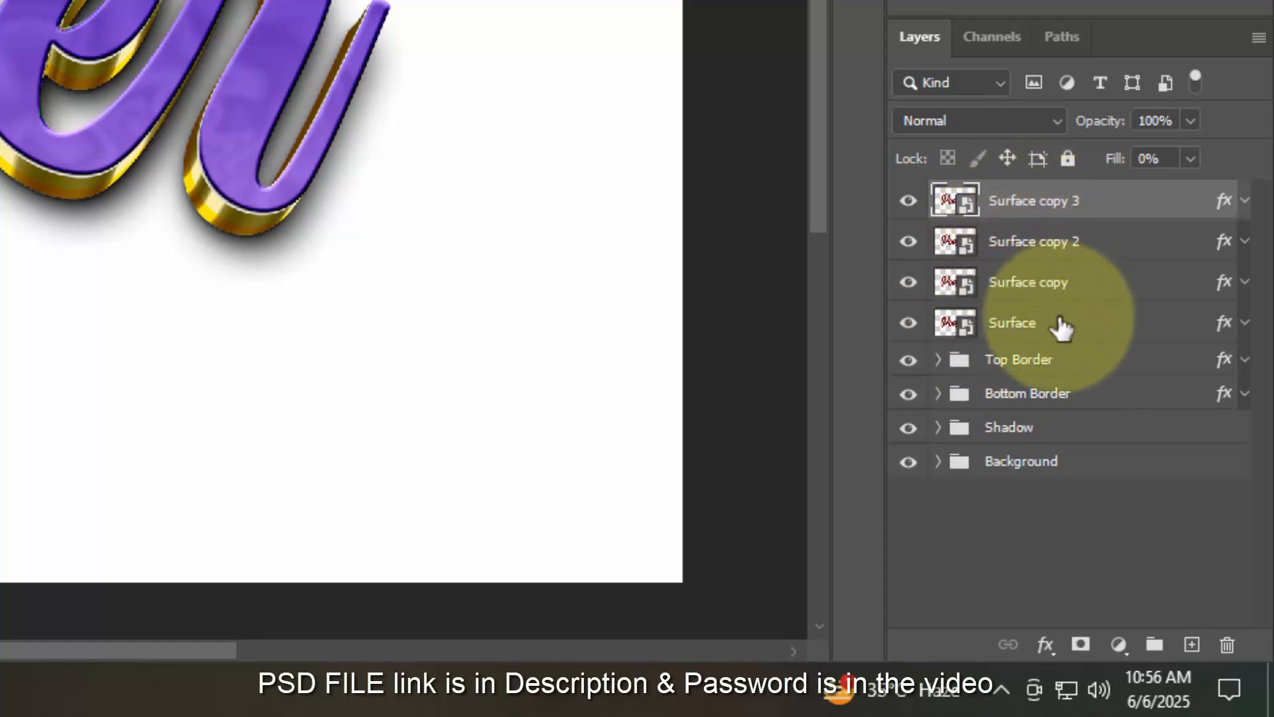
- Create Surface copy 4 and select the layers from Surface copy 3 down to Surface
key(ctrl+shift+alt+t)
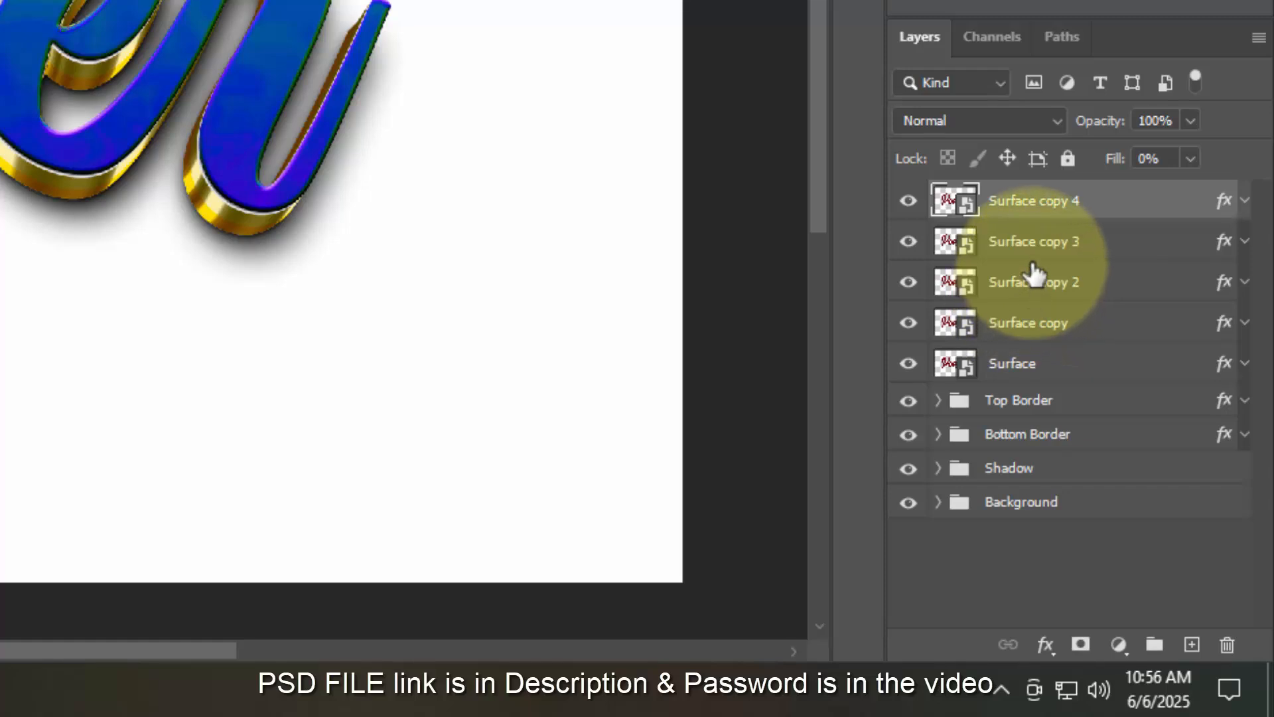
click(1022, 242)
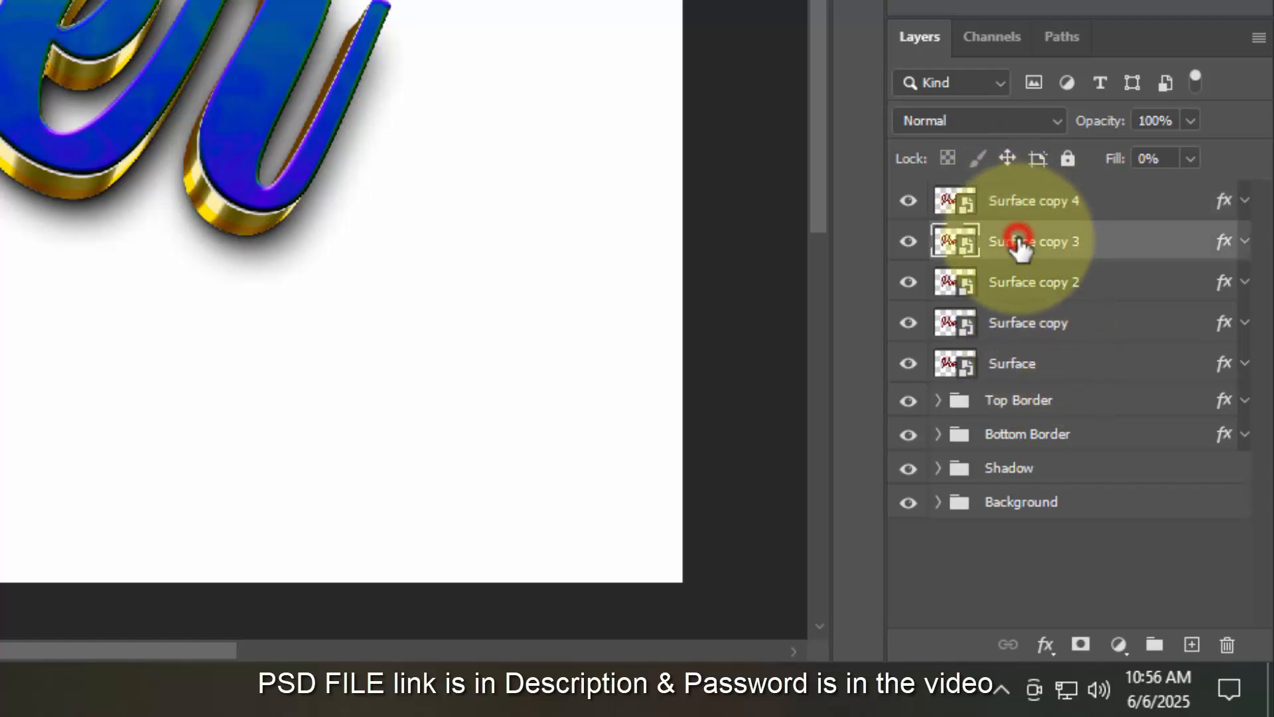
shift+click(1041, 364)
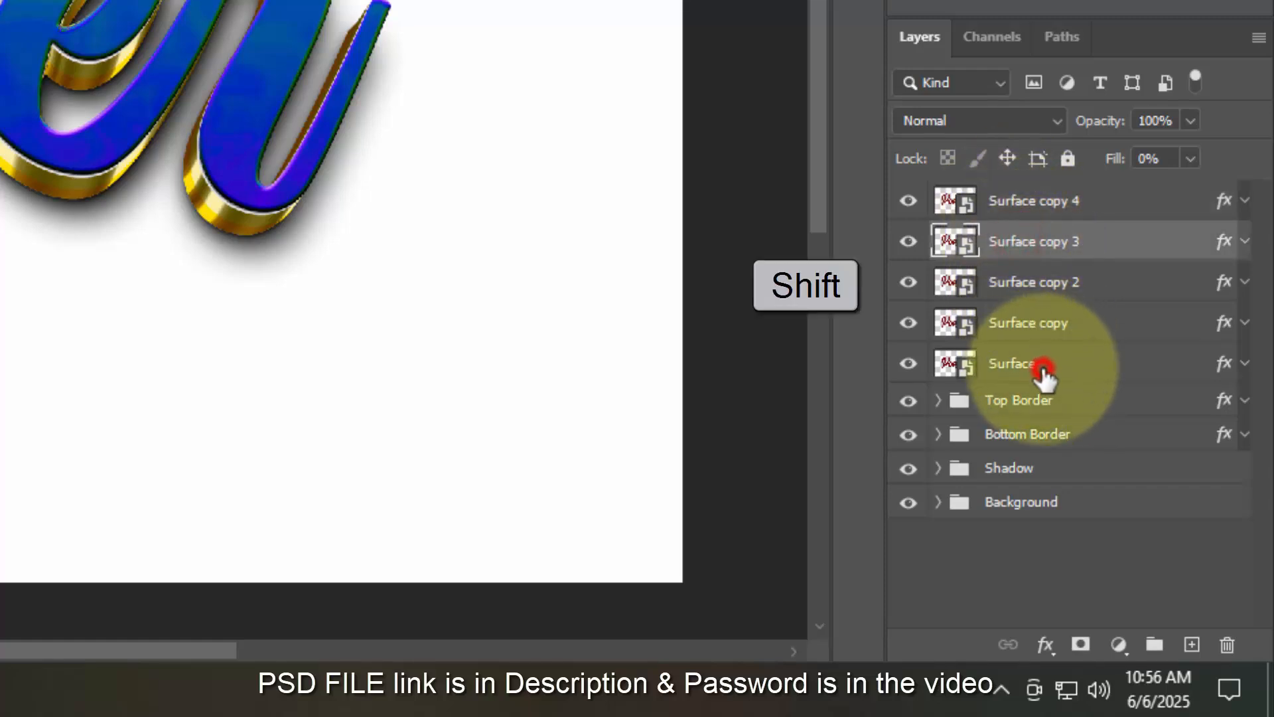
- Group the selected layers as 'Surface', then hide Surface copy 4 and start renaming it
click(1155, 645)
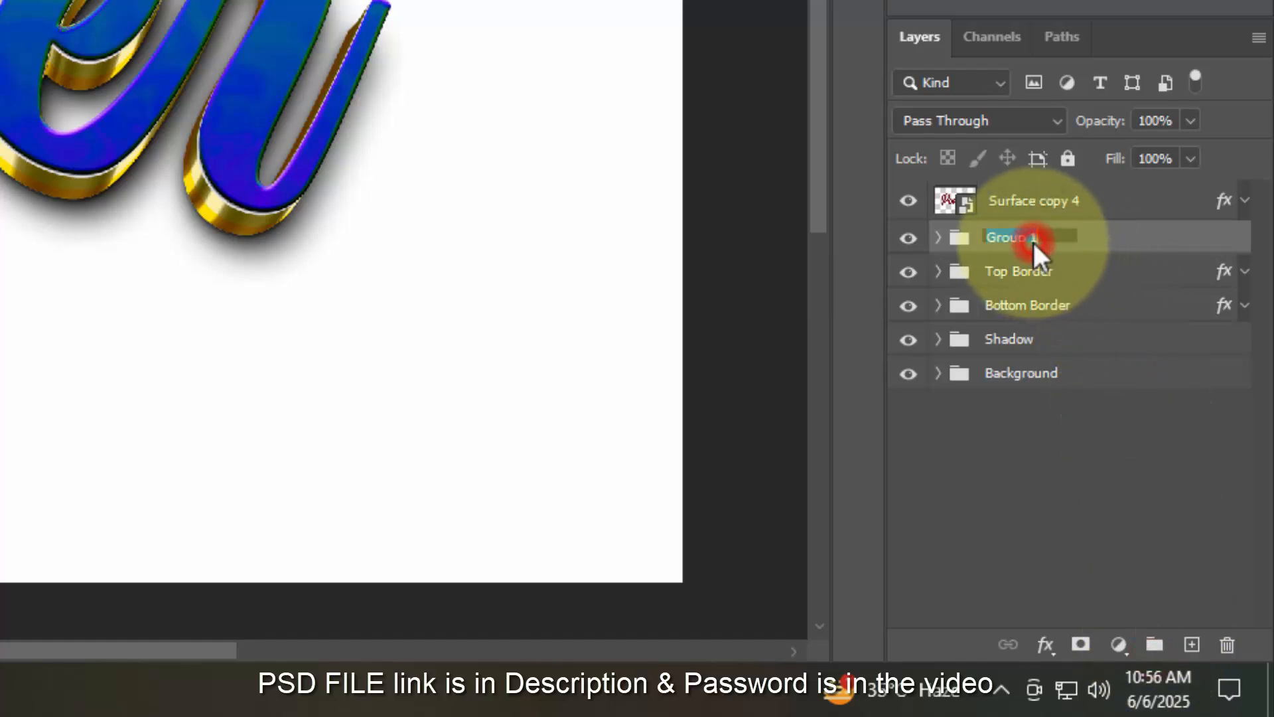
text(Surface)
key(Return)
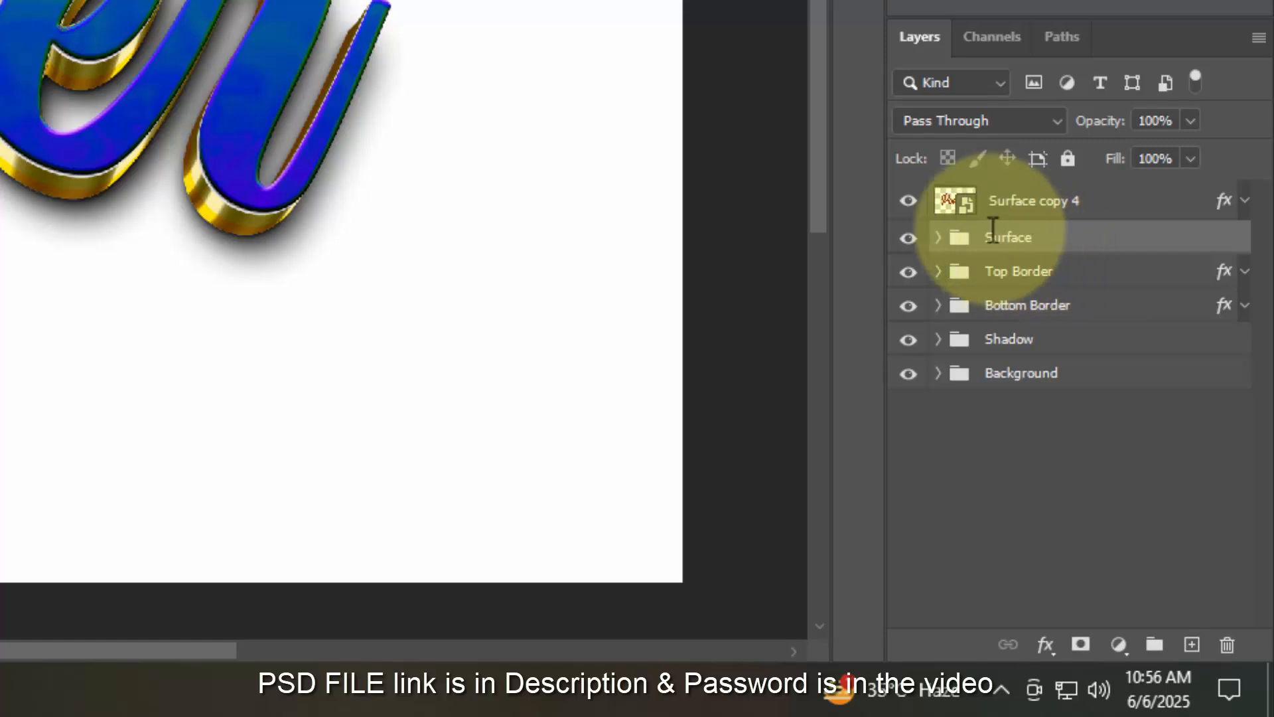
click(909, 201)
double_click(1021, 201)
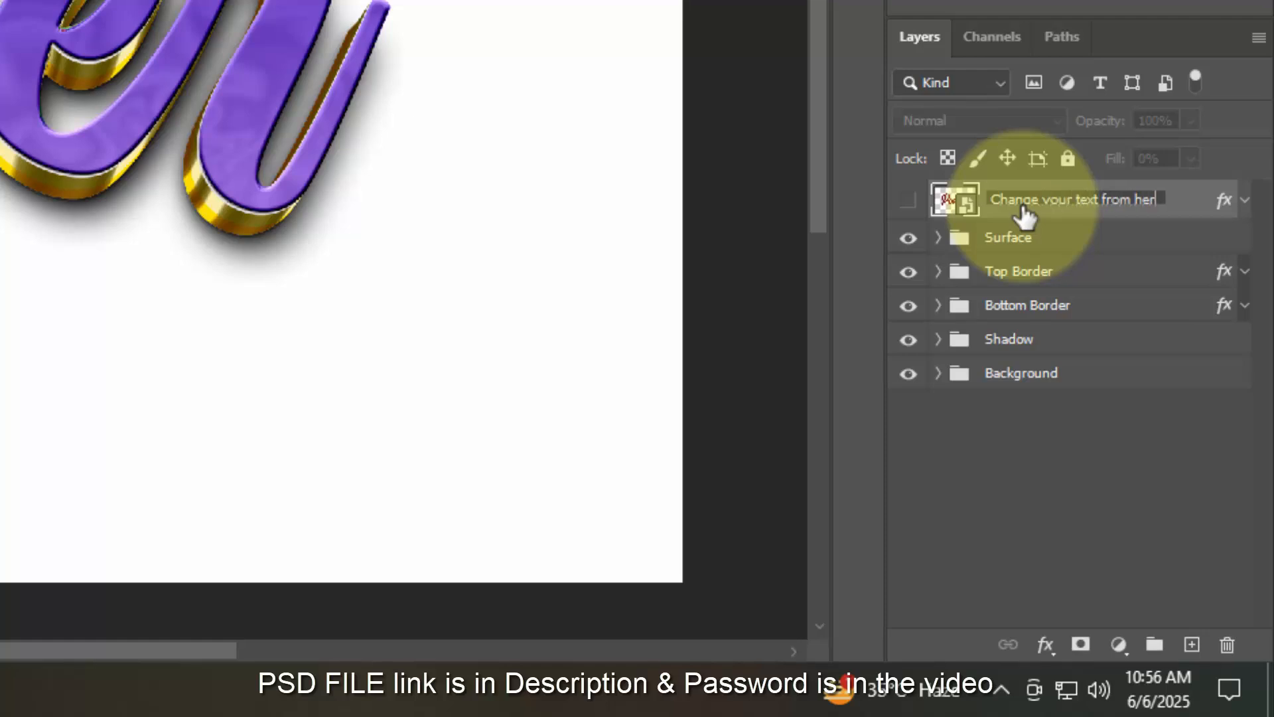
- Clear all effects from the renamed text layer and select the Surface group
right_click(1172, 197)
click(1038, 244)
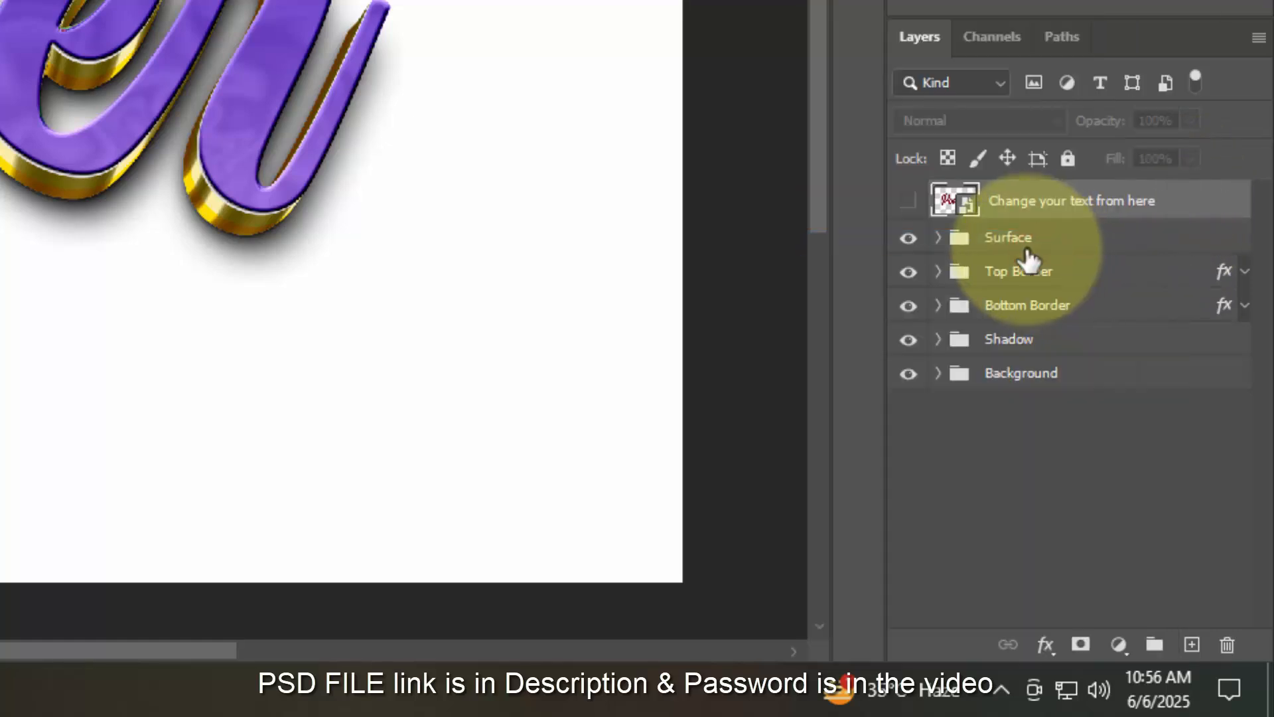
click(1062, 243)
- Enable Bevel & Emboss and Stroke in the Surface group's blending options
click(1045, 645)
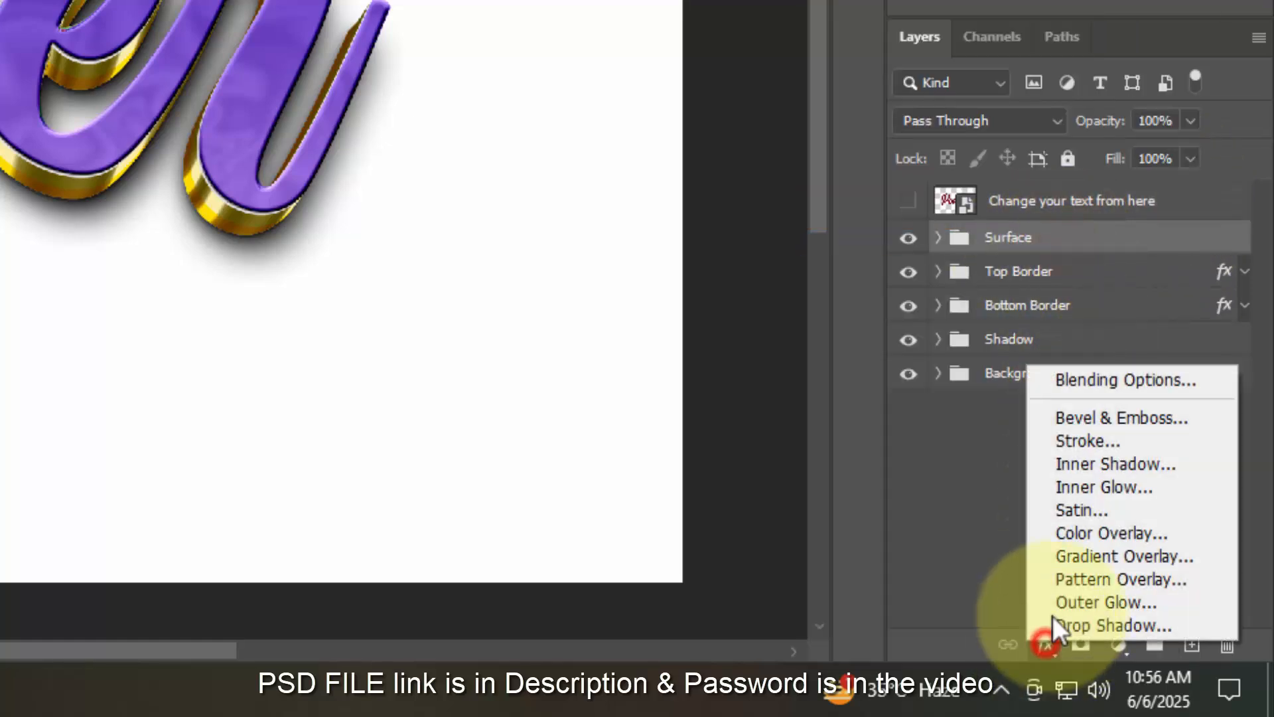
click(1137, 381)
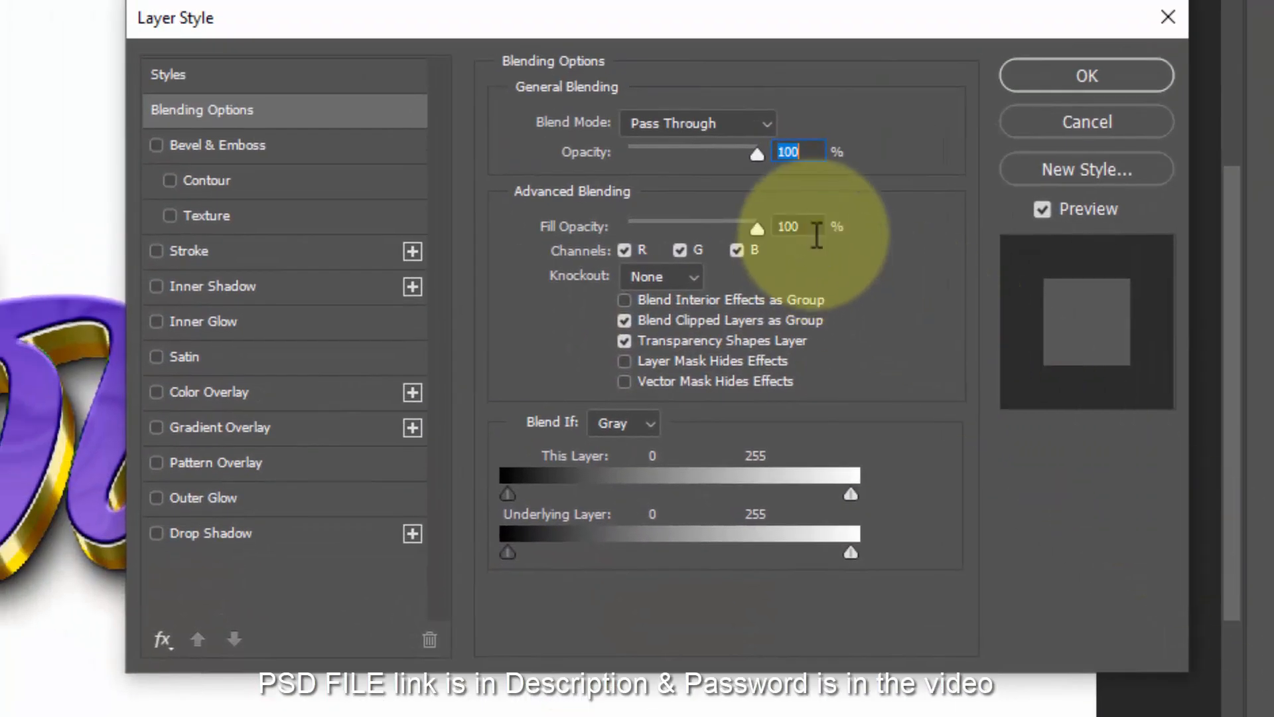
click(811, 228)
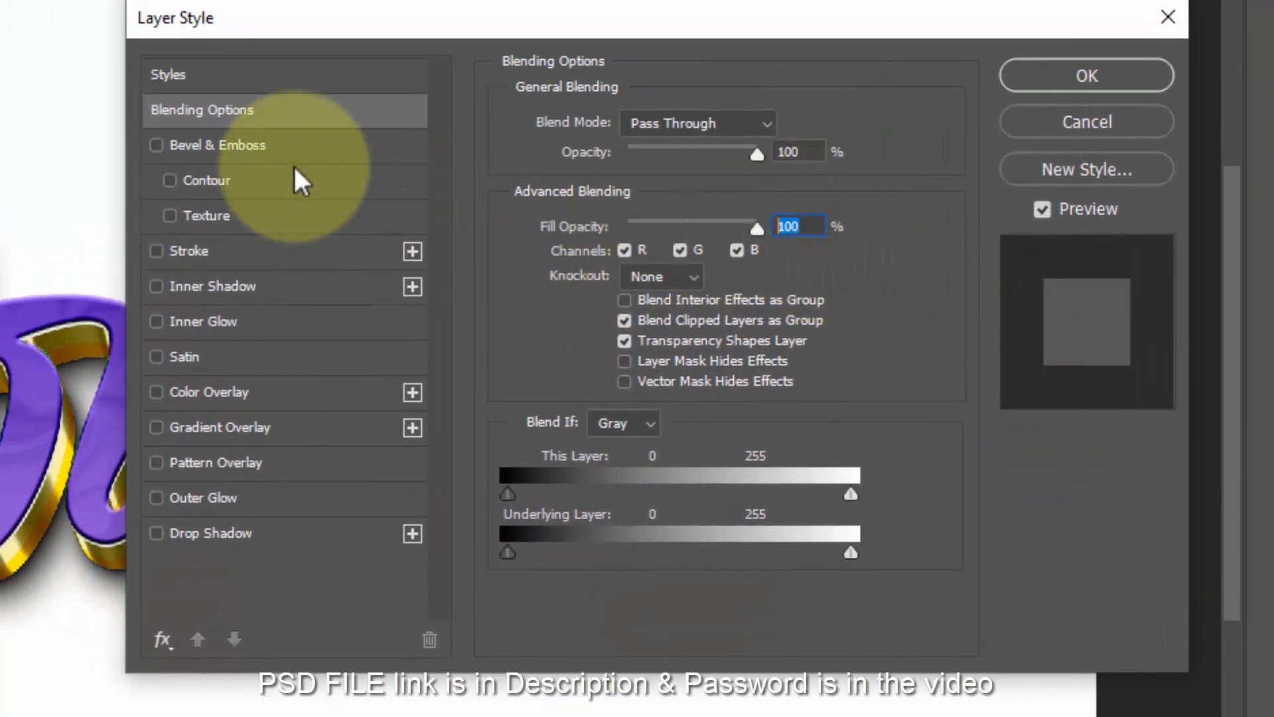
click(269, 144)
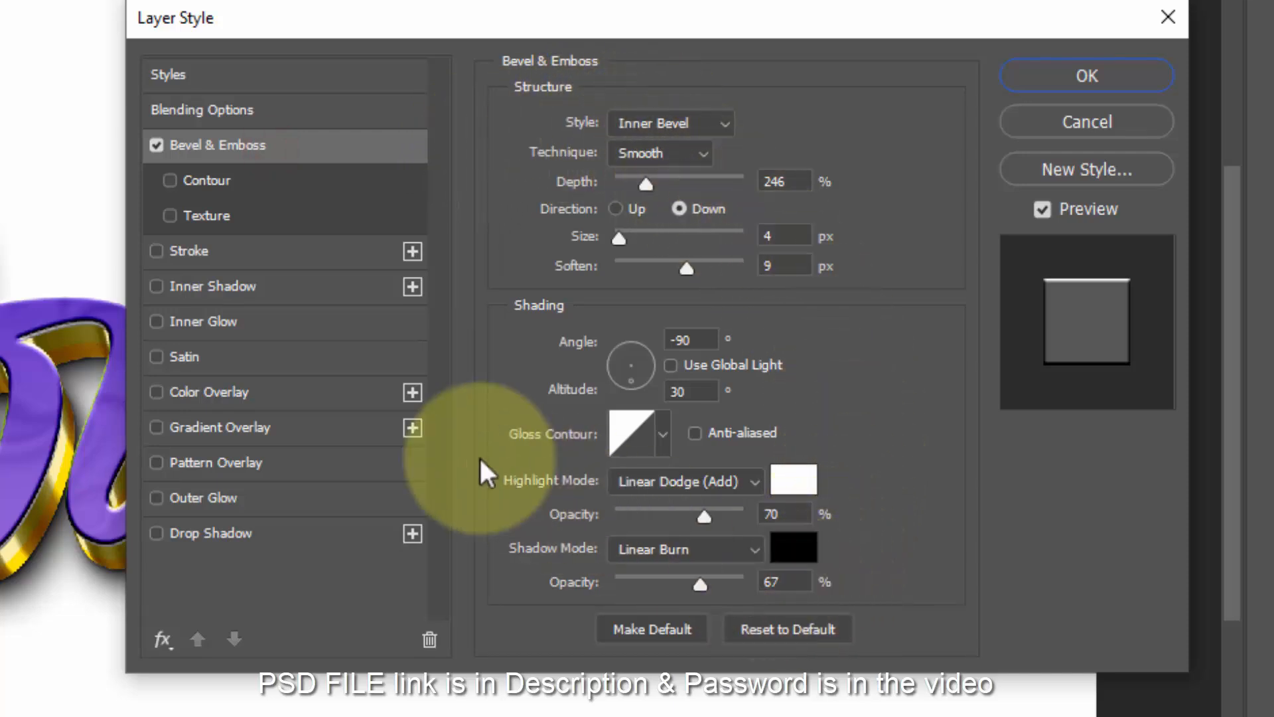
click(290, 248)
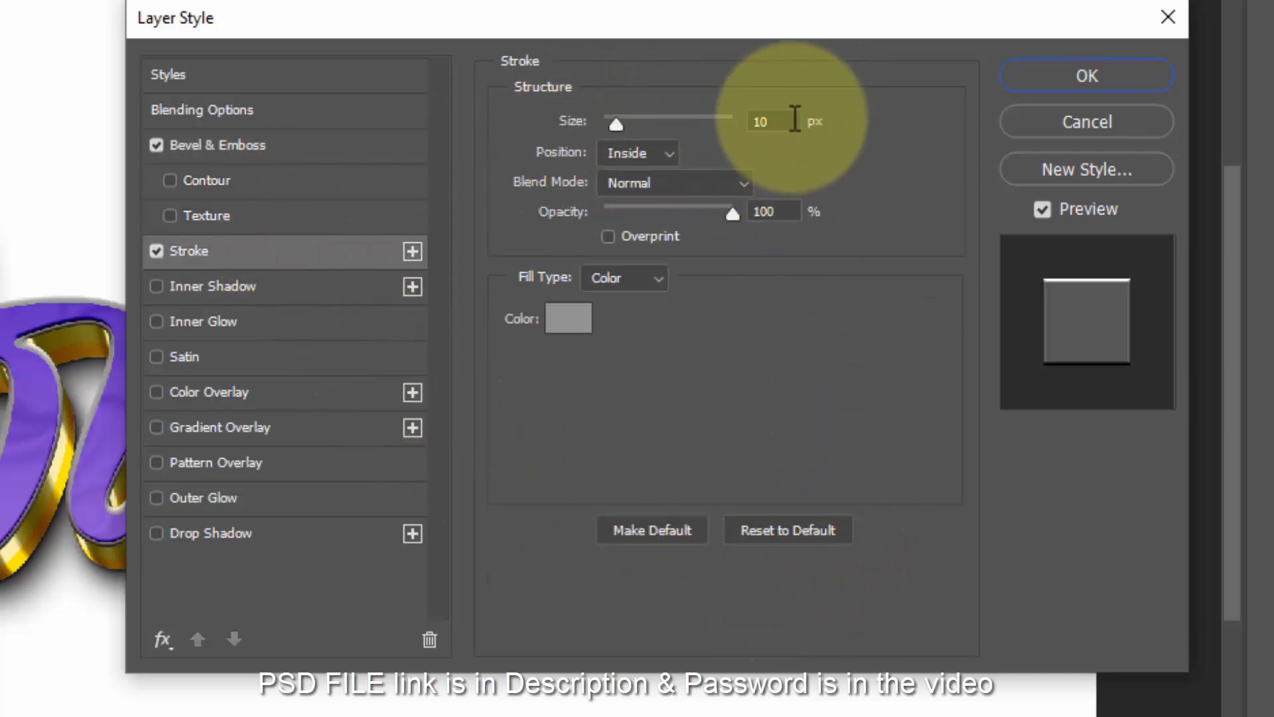
- Set the stroke to 16 px, Color Dodge, 89% opacity and colour #ecc136, then apply
double_click(770, 120)
text(16)
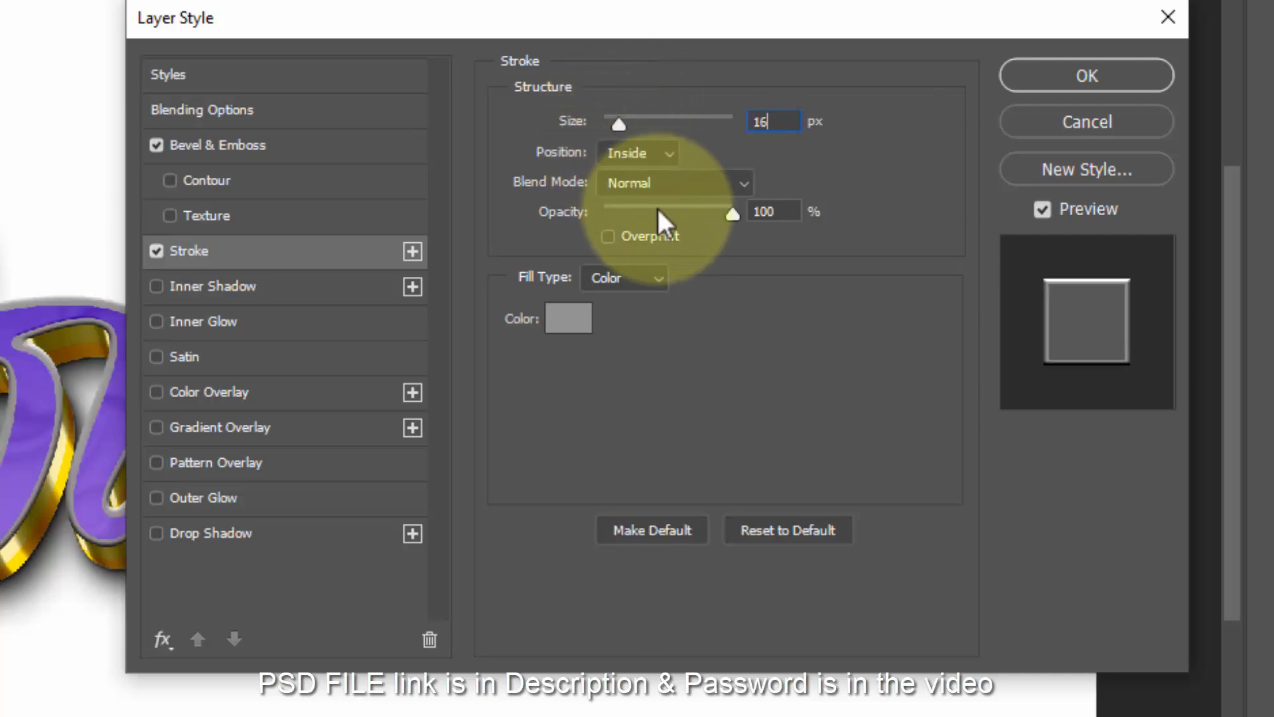
click(659, 187)
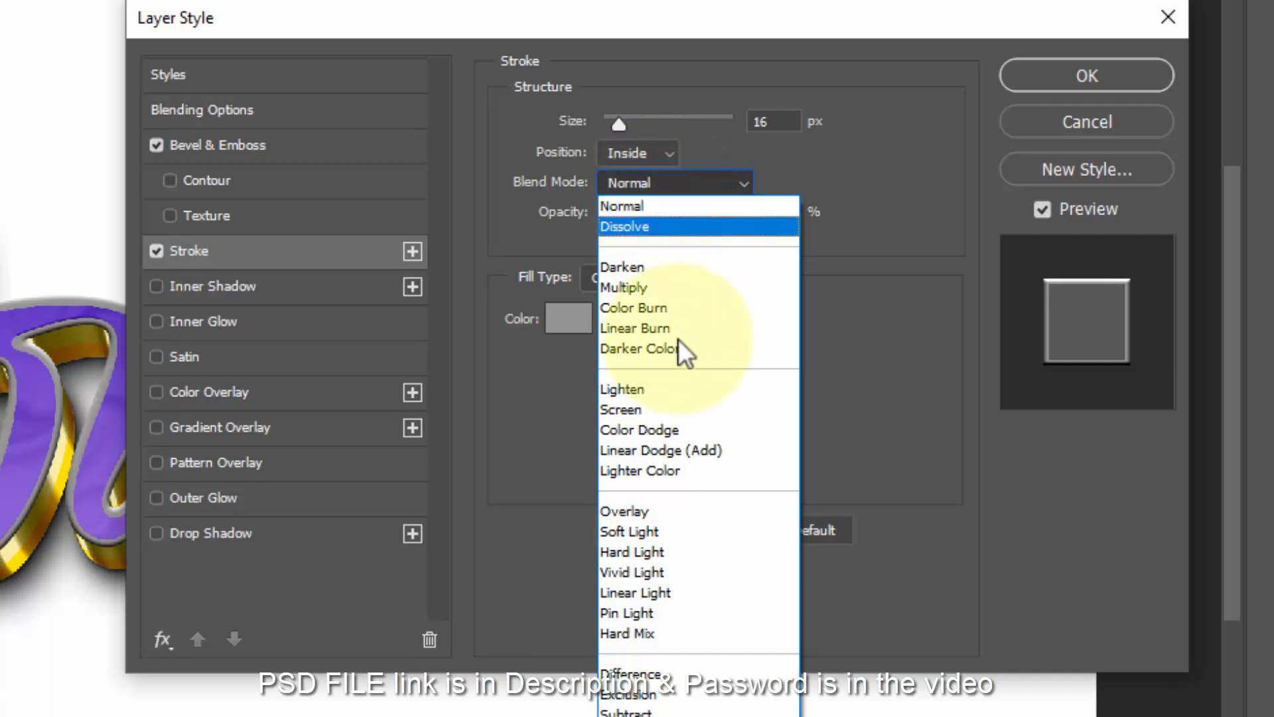
click(676, 428)
double_click(770, 211)
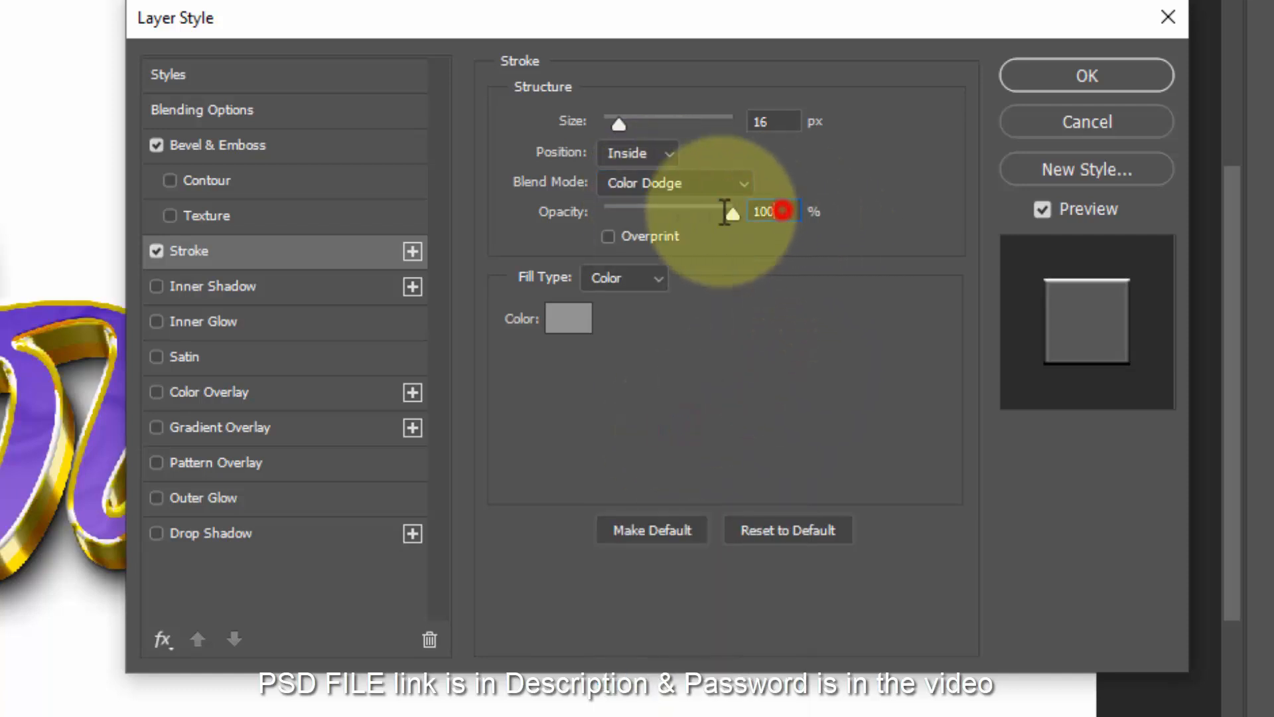
text(89)
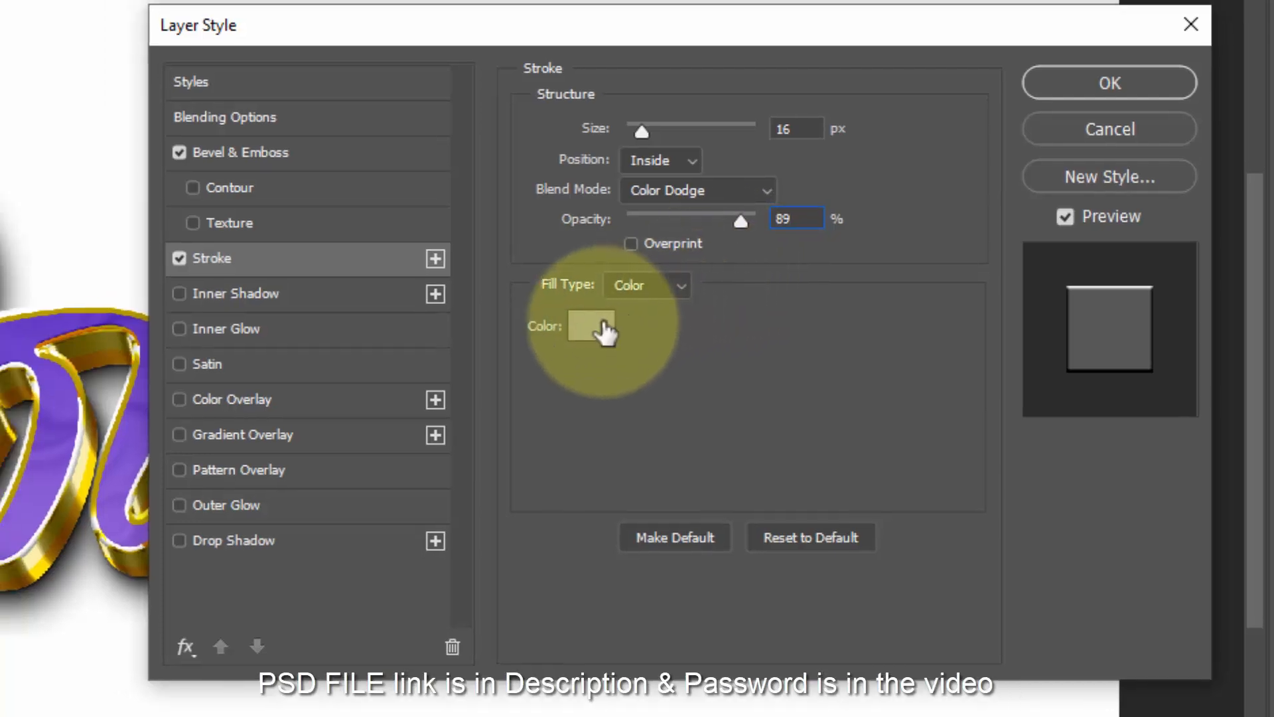
click(568, 318)
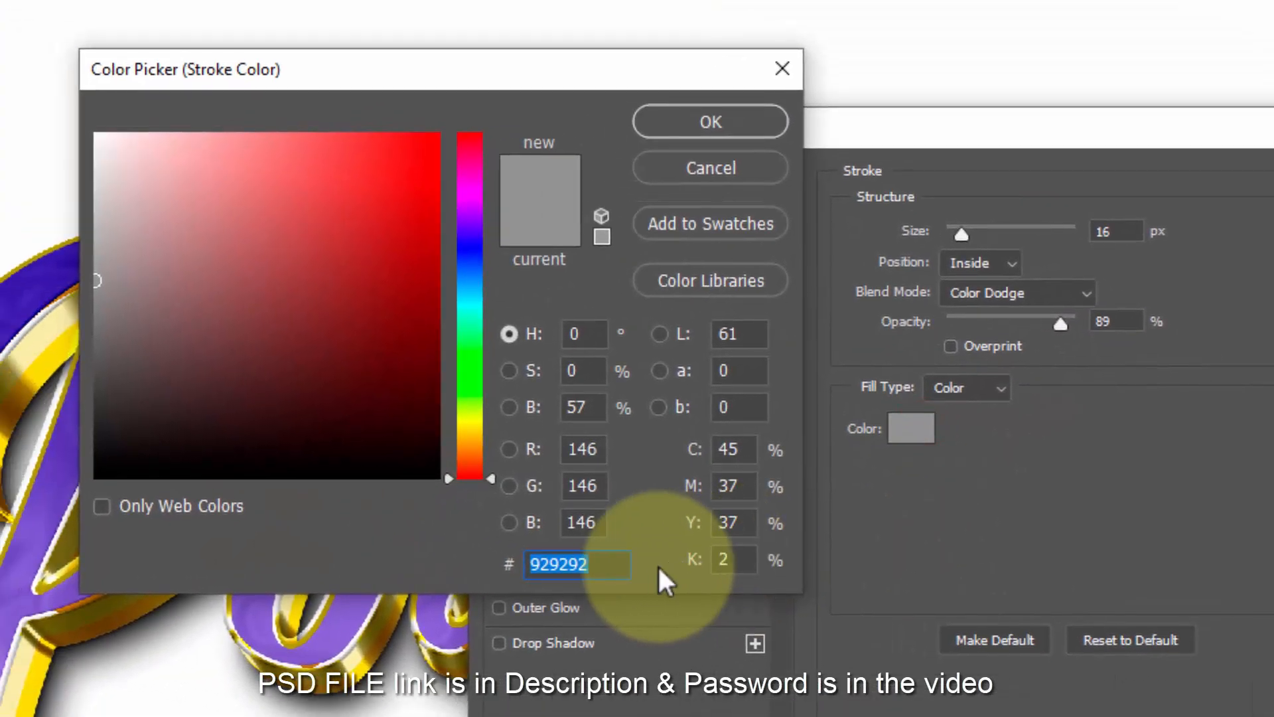
text(ecc)
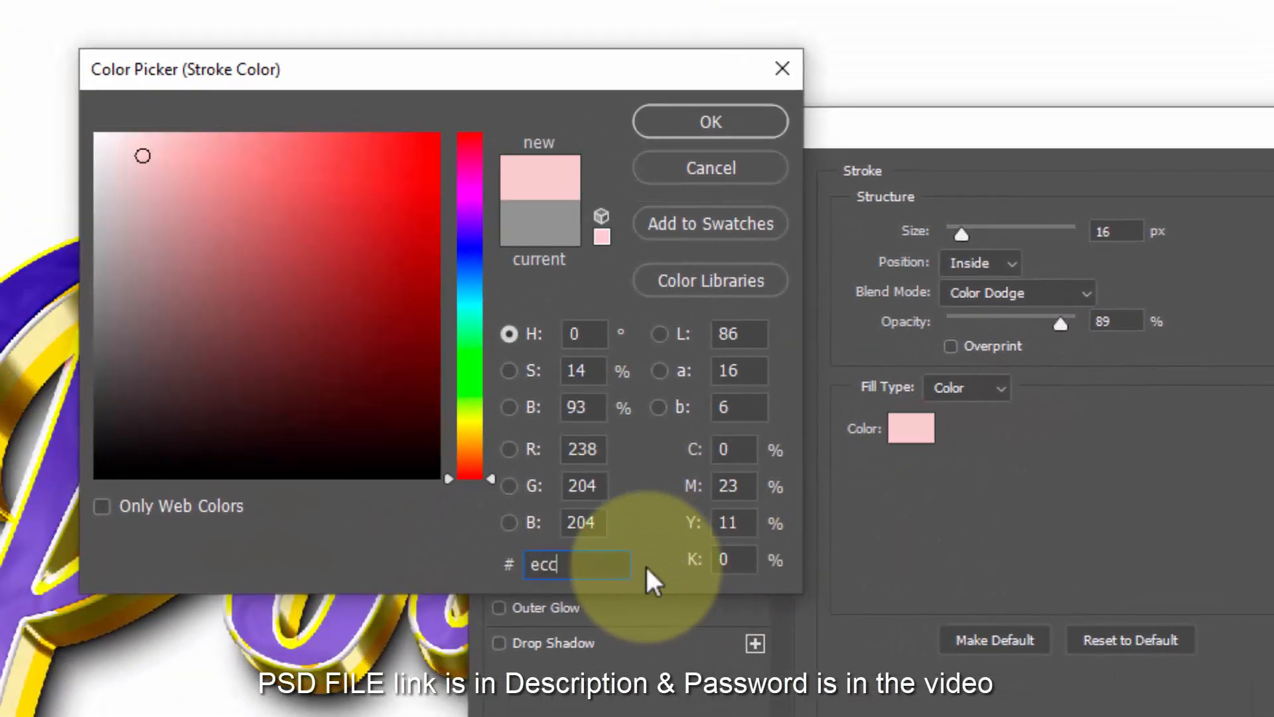
text(1)
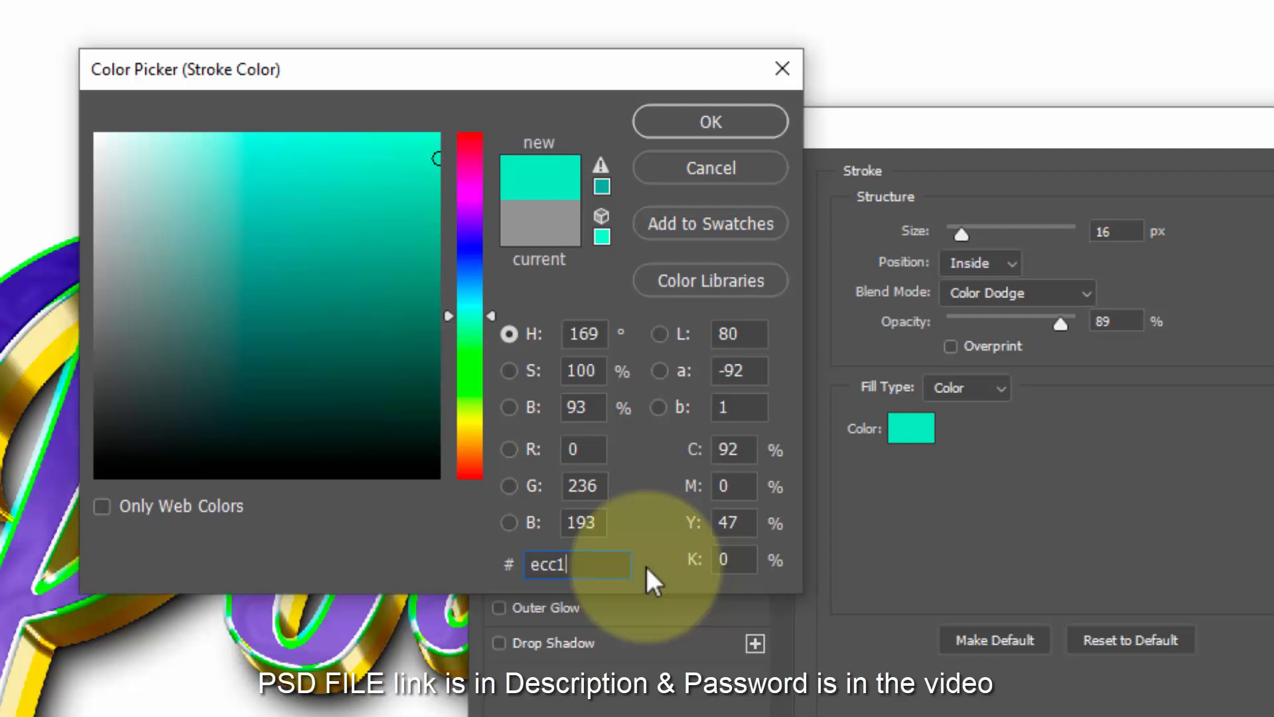
text(36)
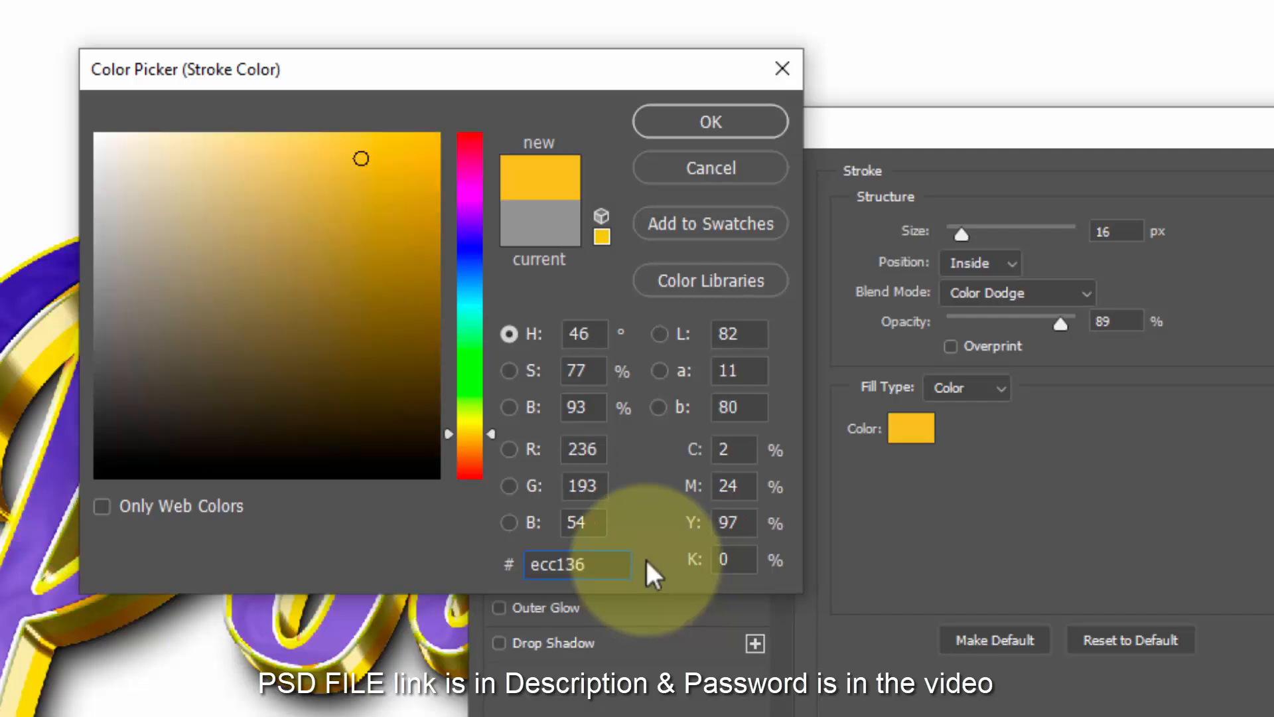
click(711, 123)
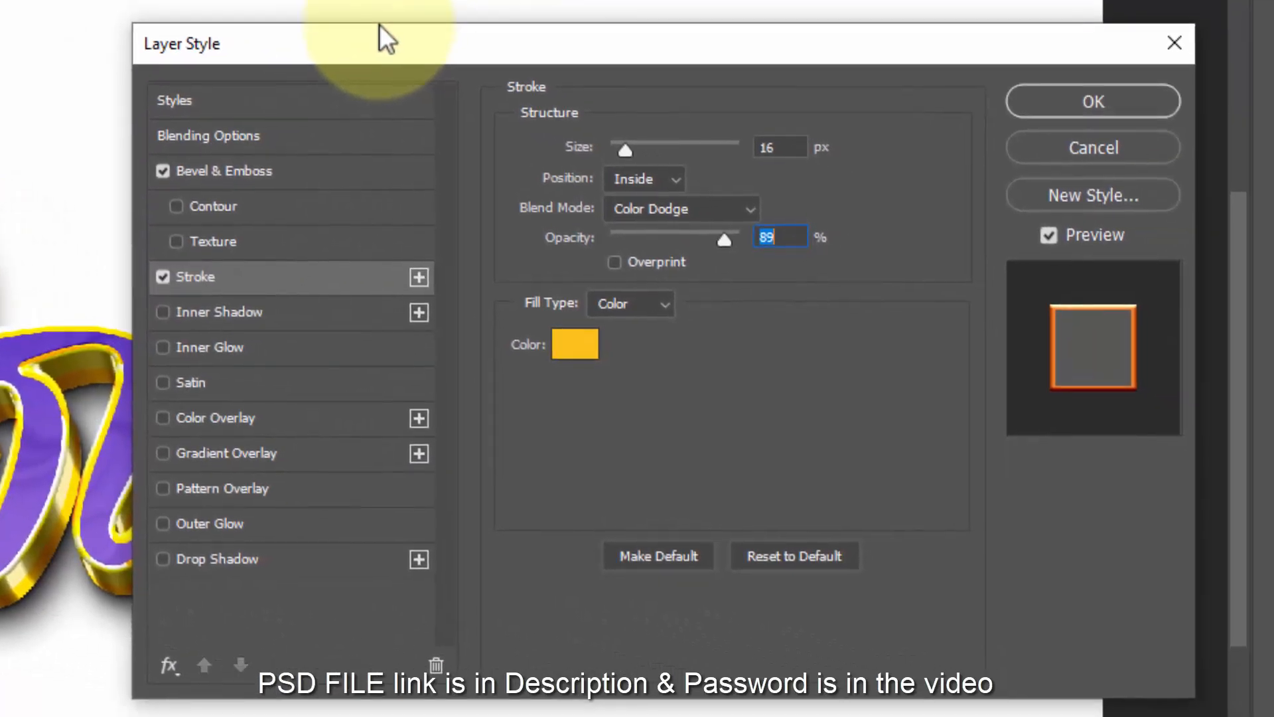
click(1114, 102)
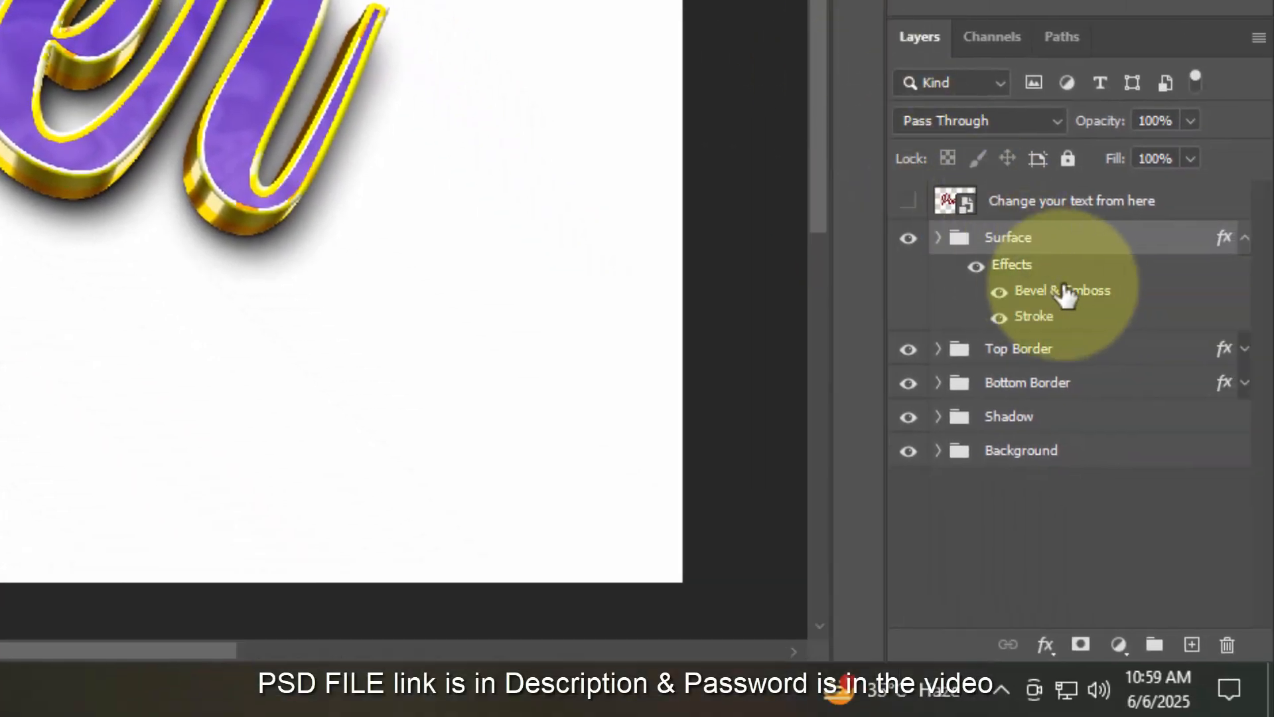
- Fold Surface's effects, expand the Background group, select Layer 0, and show the fill/adjustment layer menu
click(1244, 239)
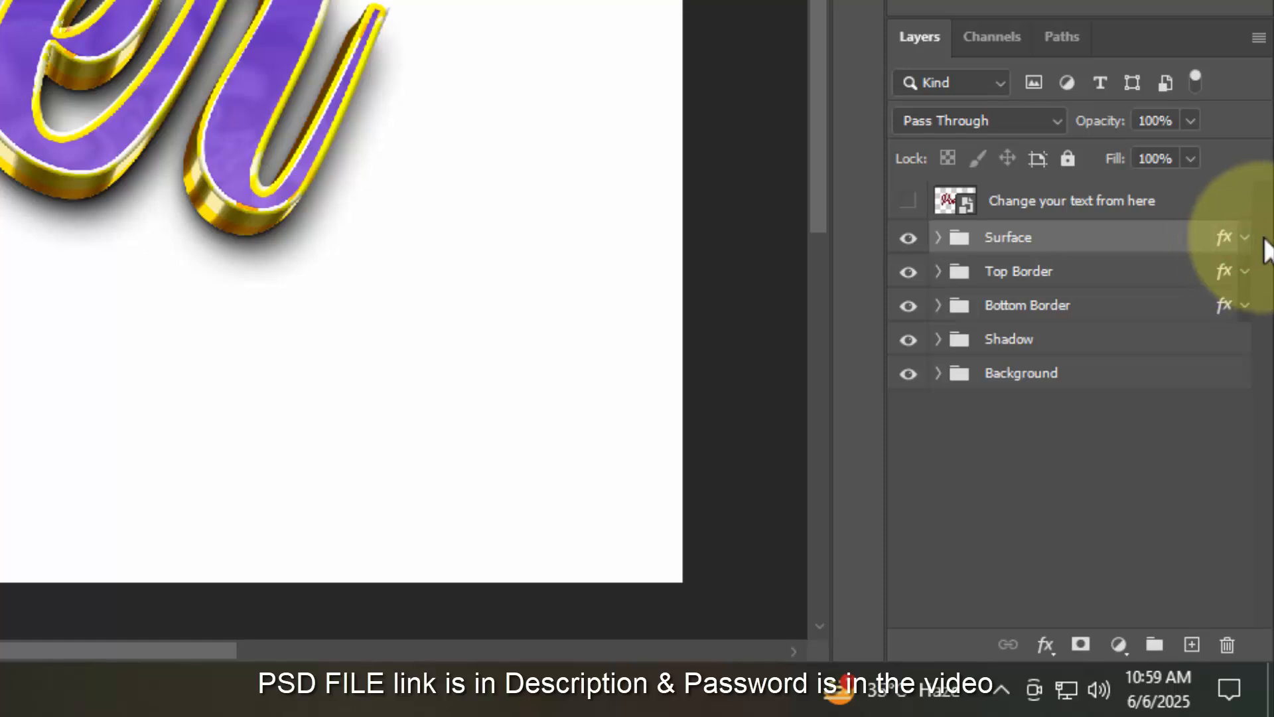
click(938, 375)
click(976, 411)
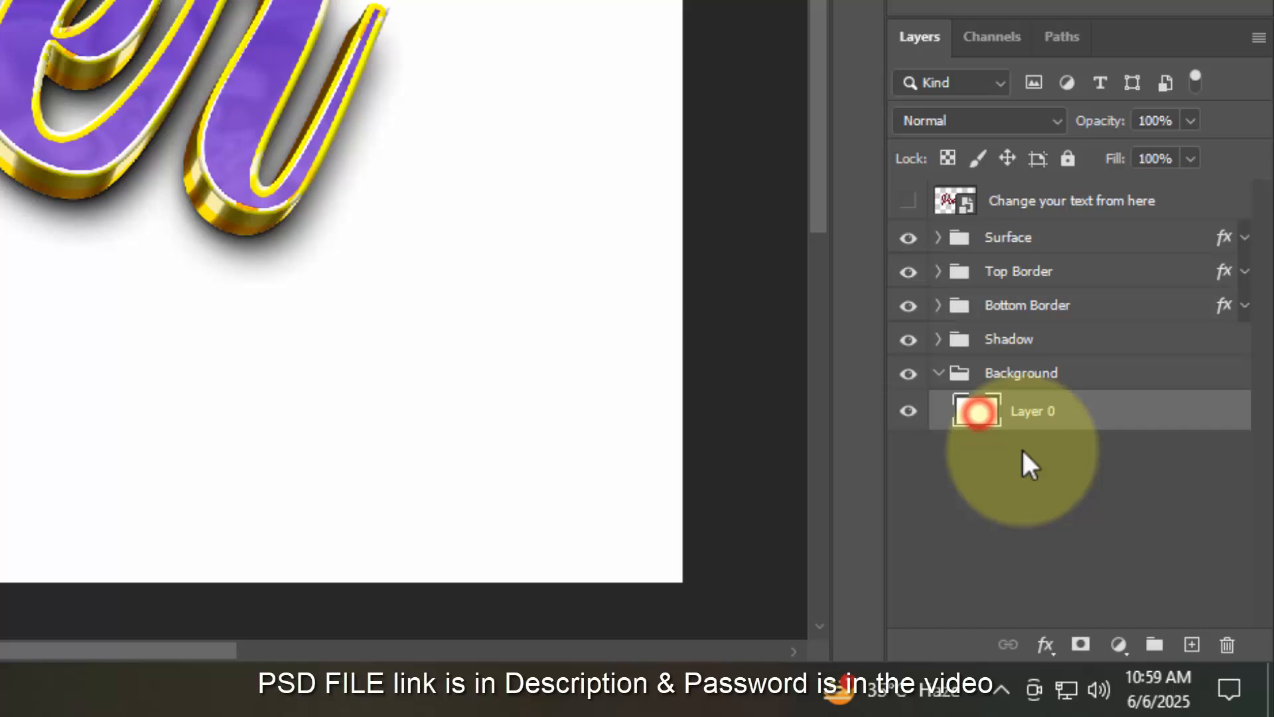
click(1115, 647)
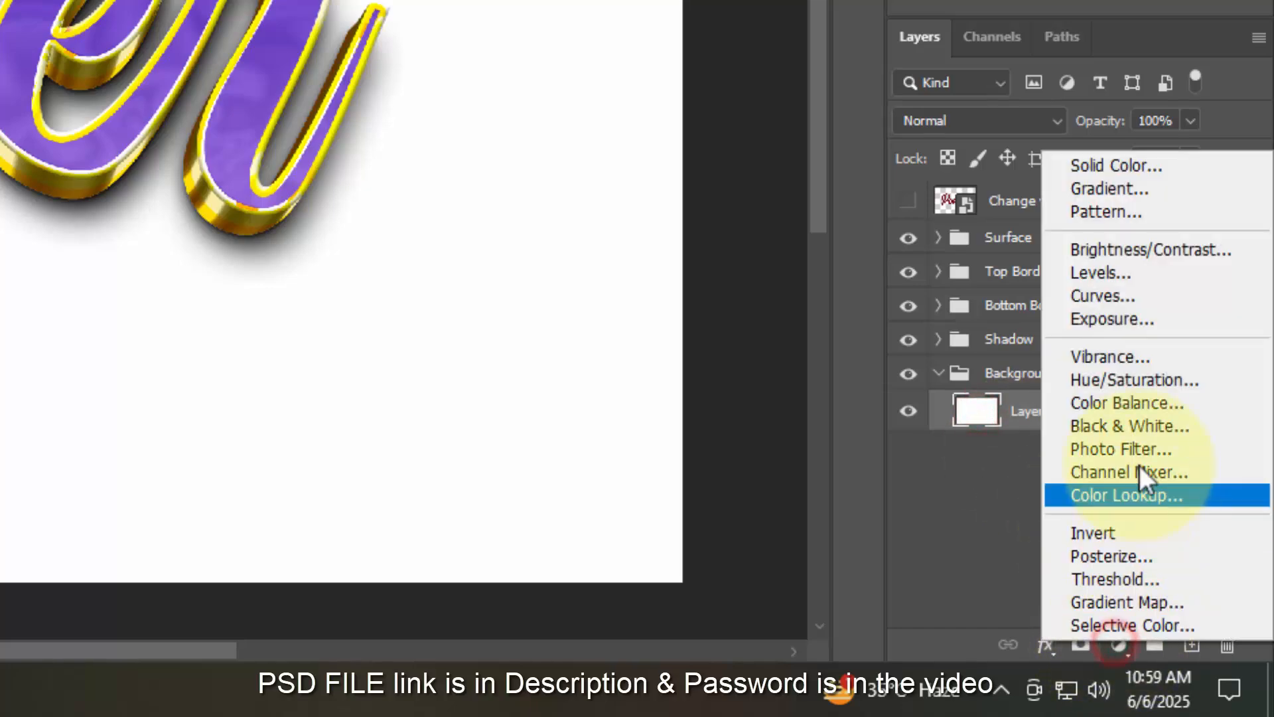
- Add a Gradient Fill layer using the gold gradient preset
click(1103, 189)
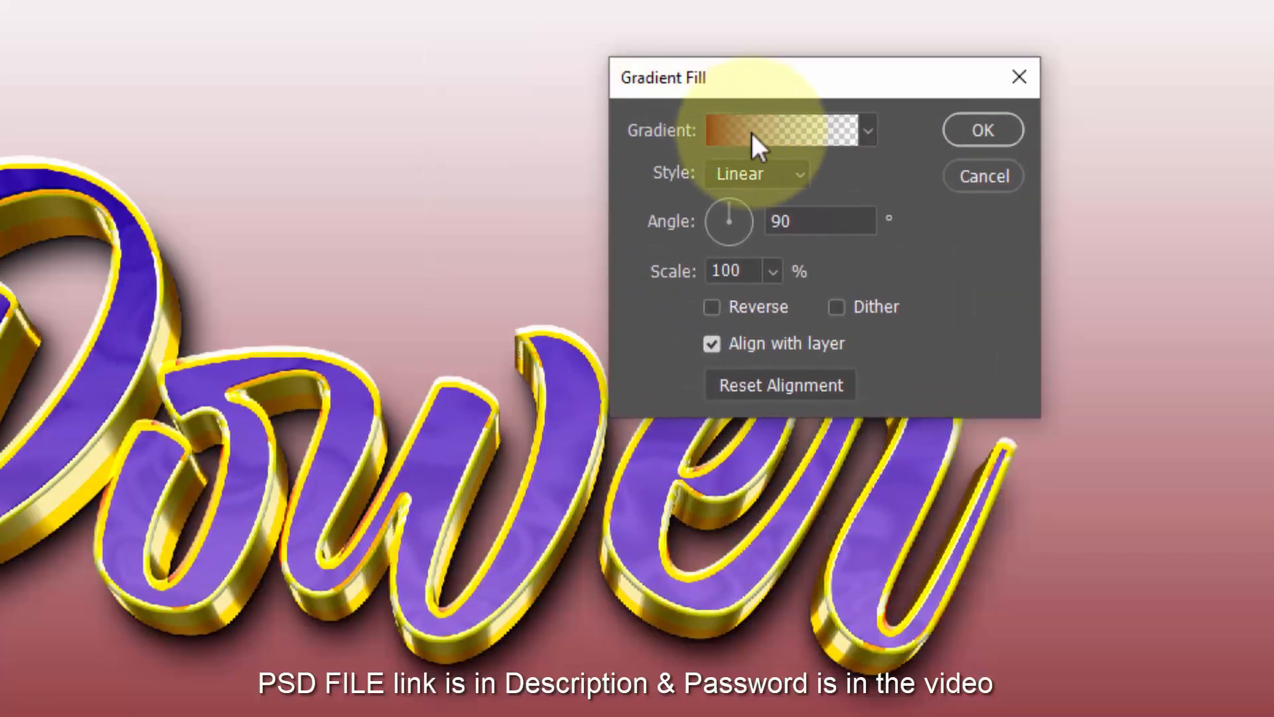
click(793, 159)
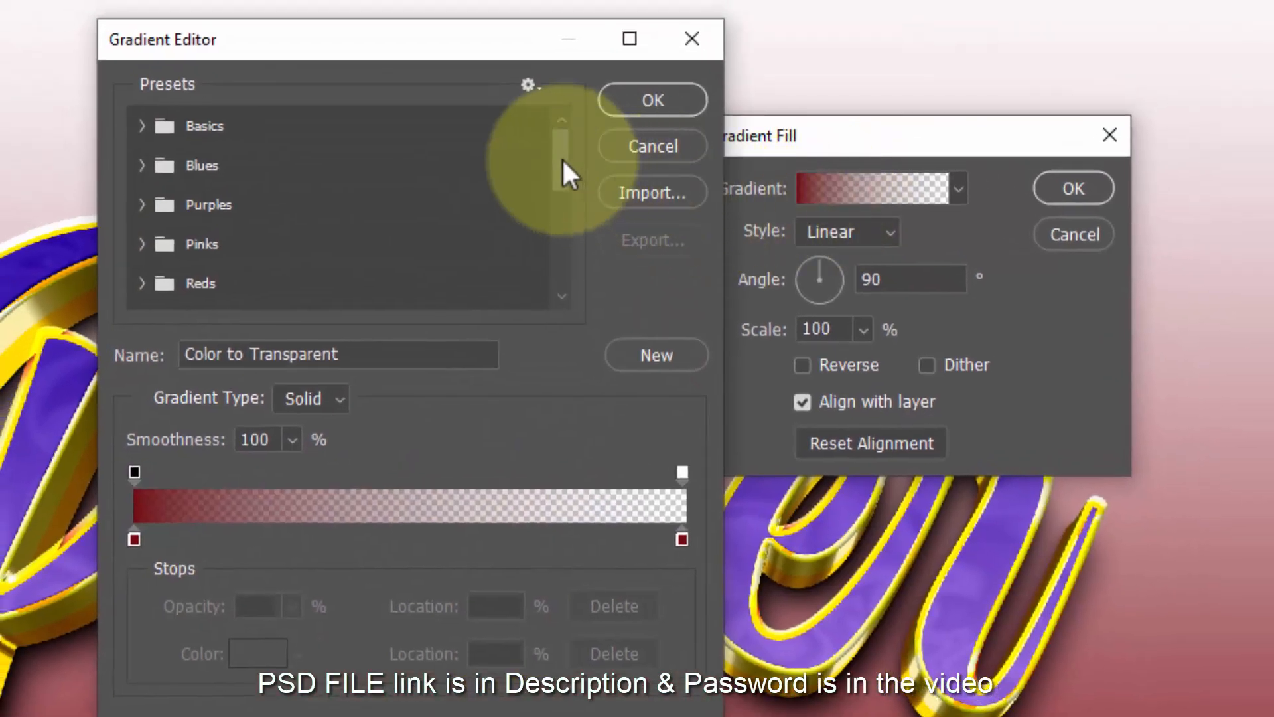
drag(555, 153, 575, 296)
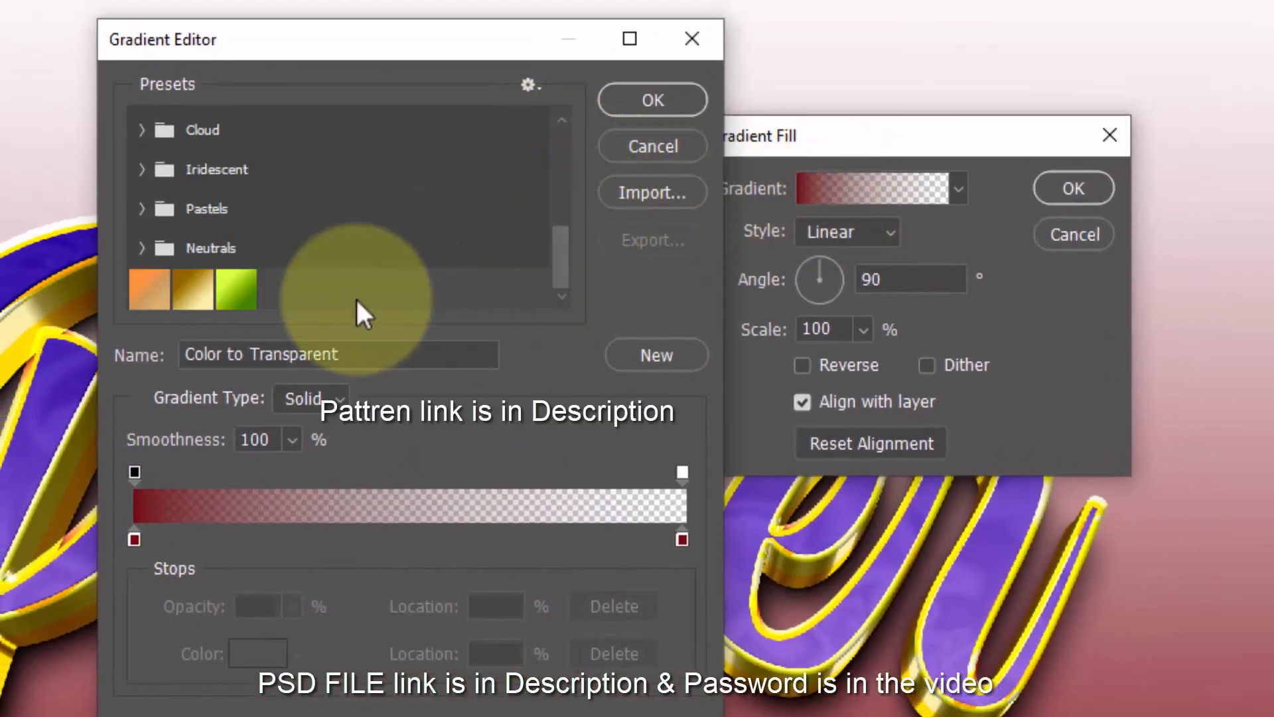
click(211, 300)
click(252, 361)
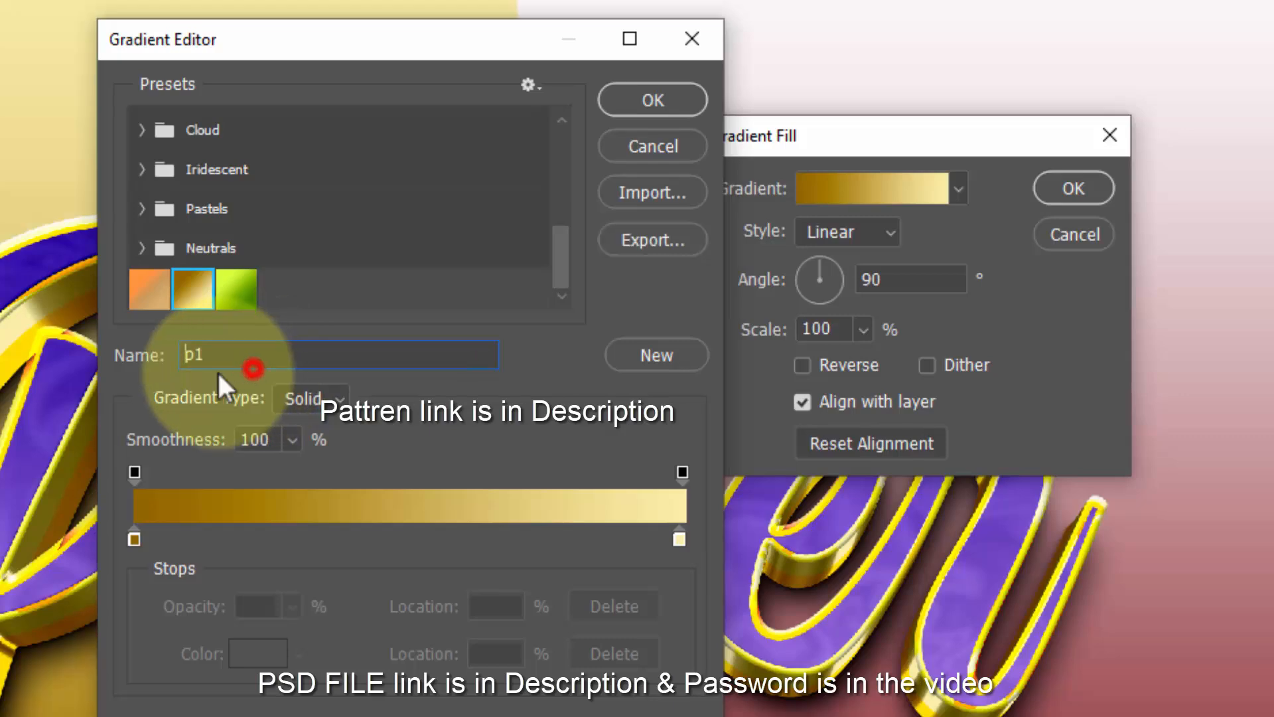
double_click(220, 356)
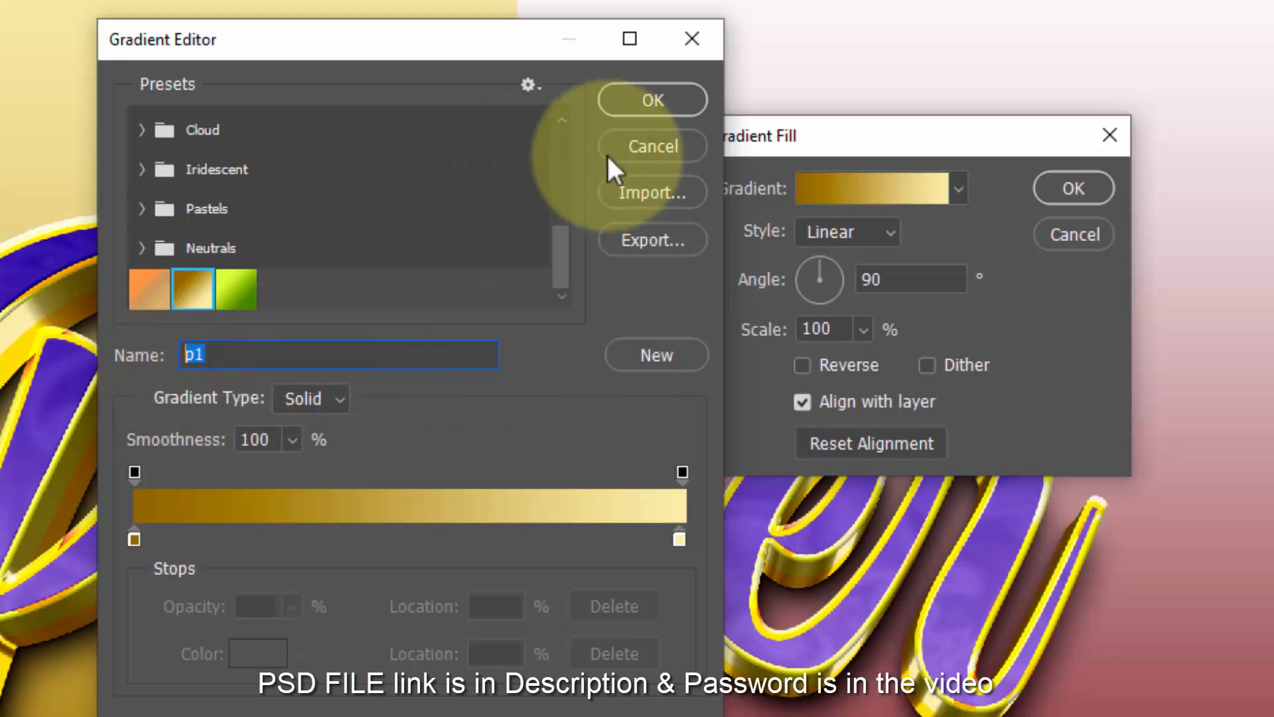
click(660, 99)
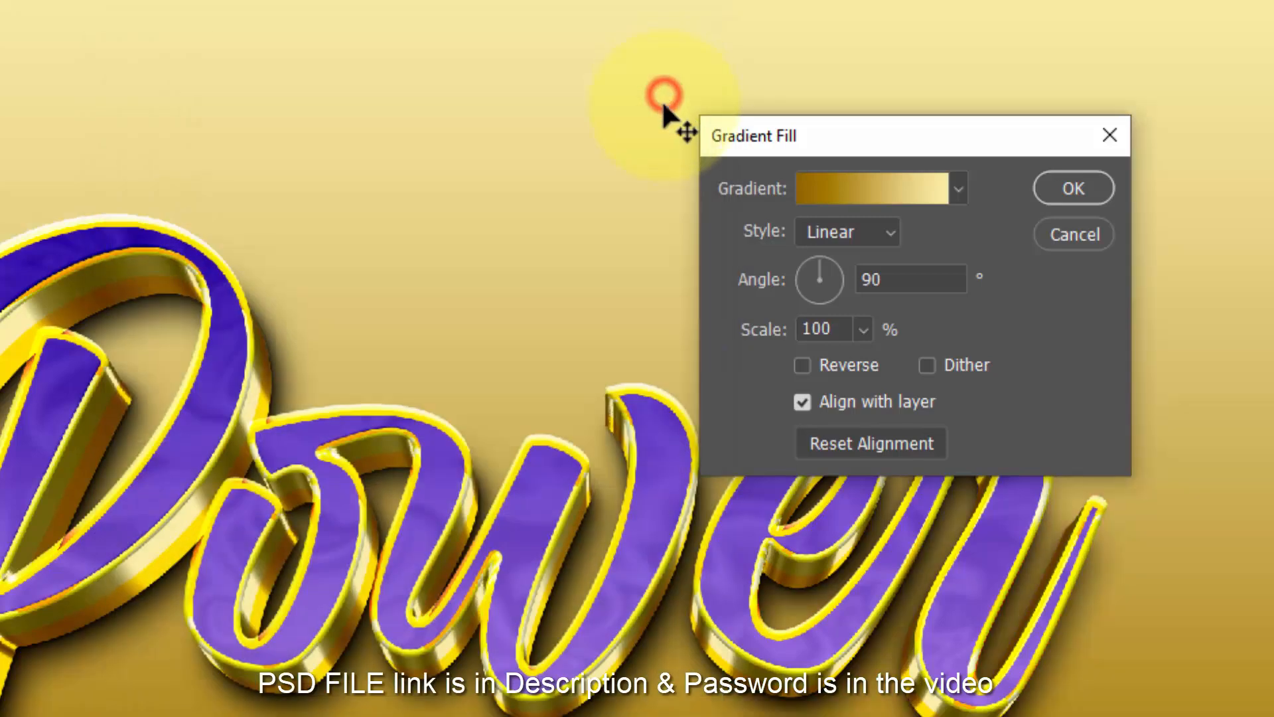
- Make the gradient Radial at 155% scale, reversed so the centre is light, and confirm
click(864, 234)
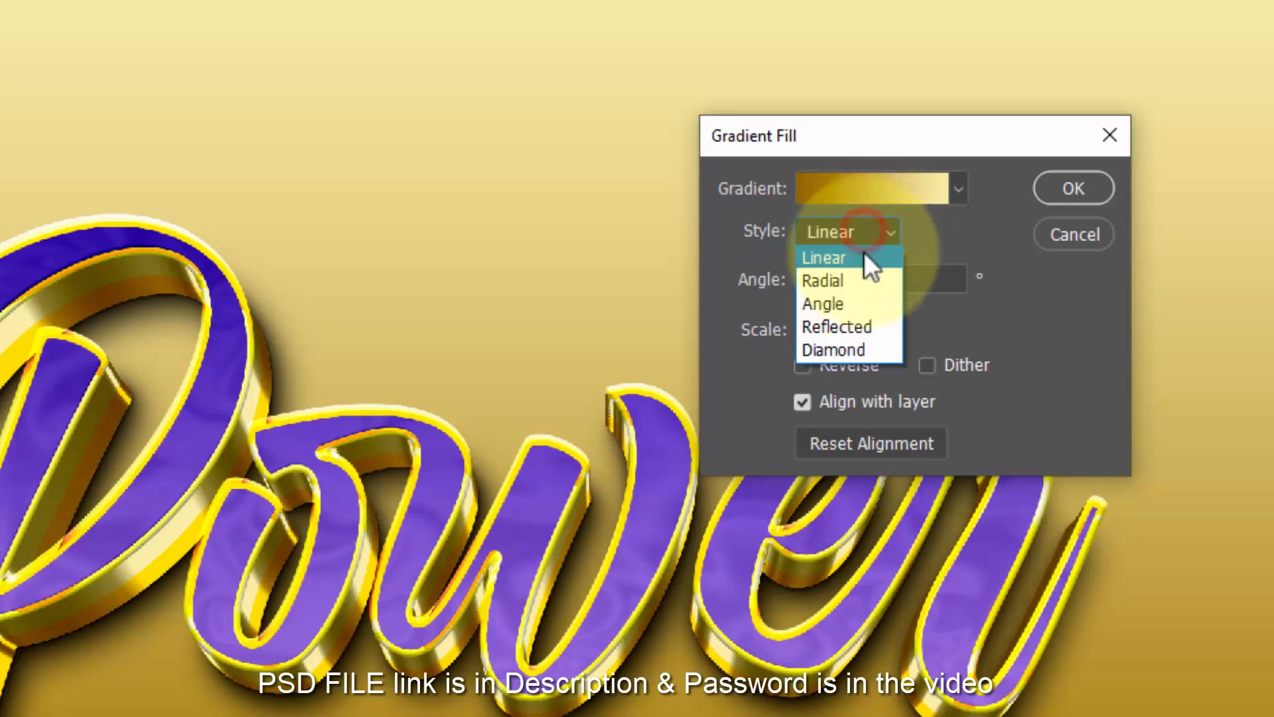
click(862, 258)
click(860, 281)
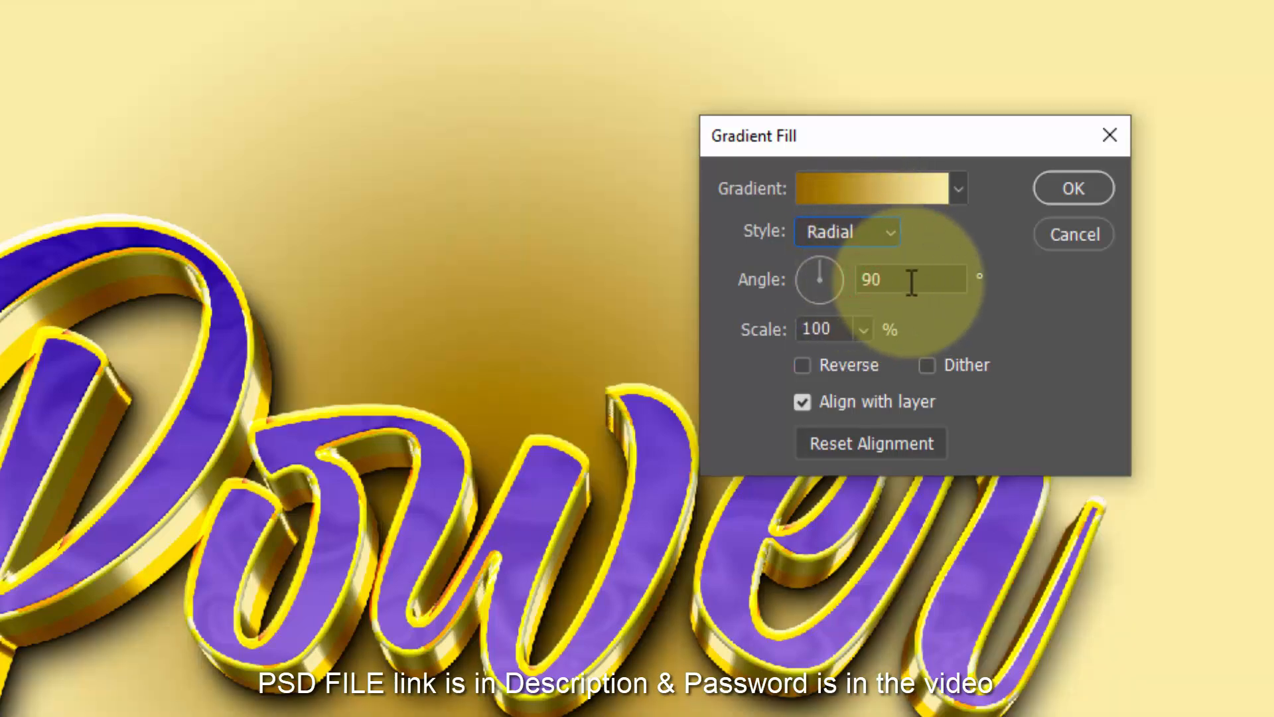
click(734, 337)
text(15)
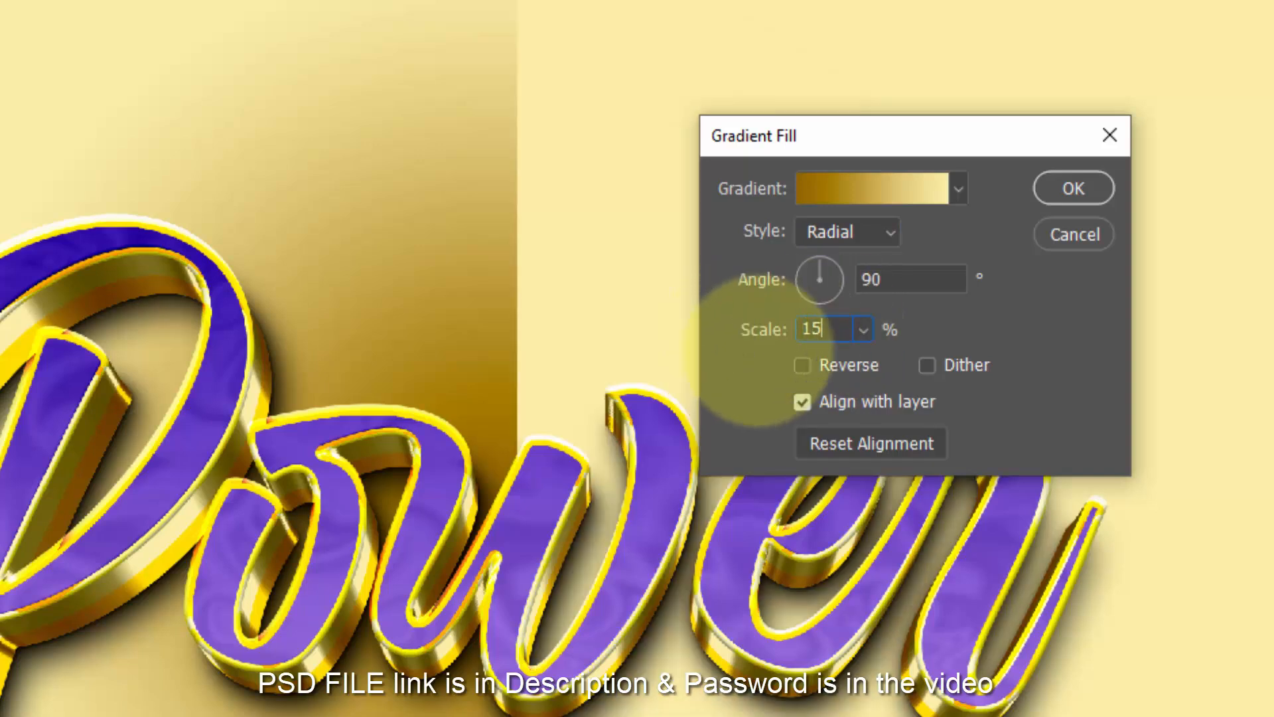
text(5)
click(801, 365)
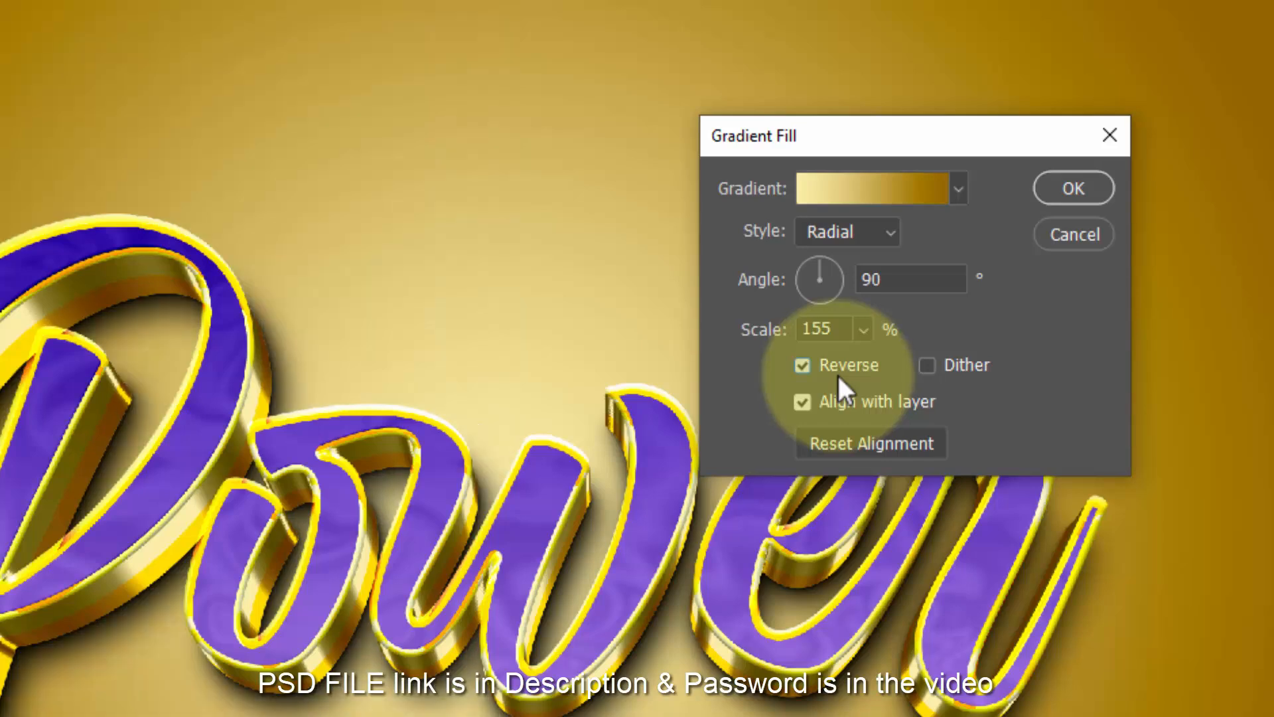
click(1082, 189)
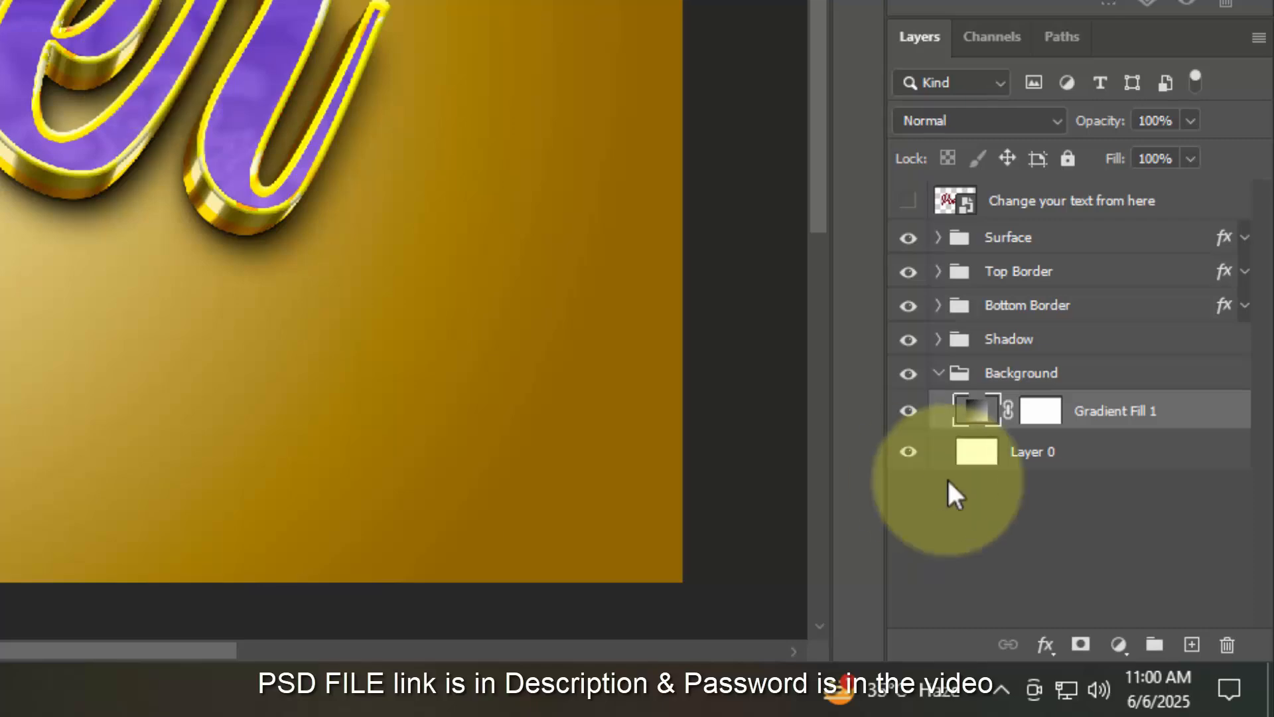
- Collapse the Background group, zoom in on the word's centre, then fit the canvas back on screen
click(939, 374)
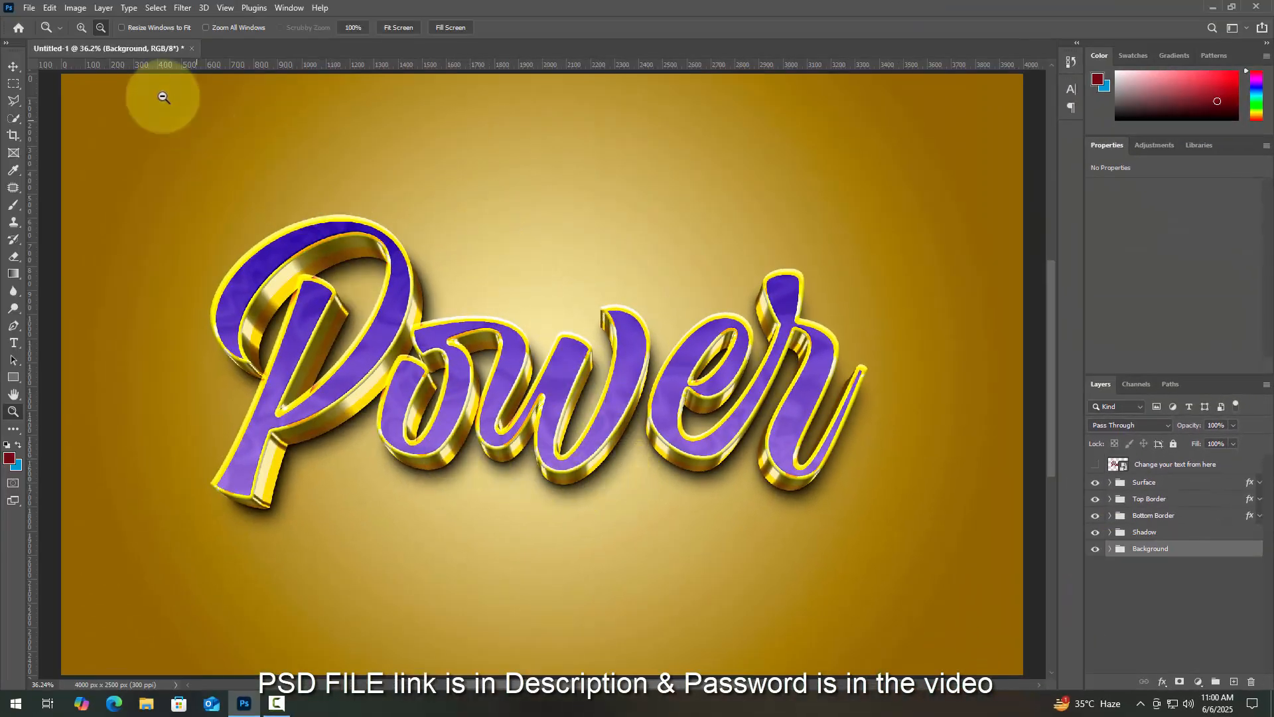
click(491, 425)
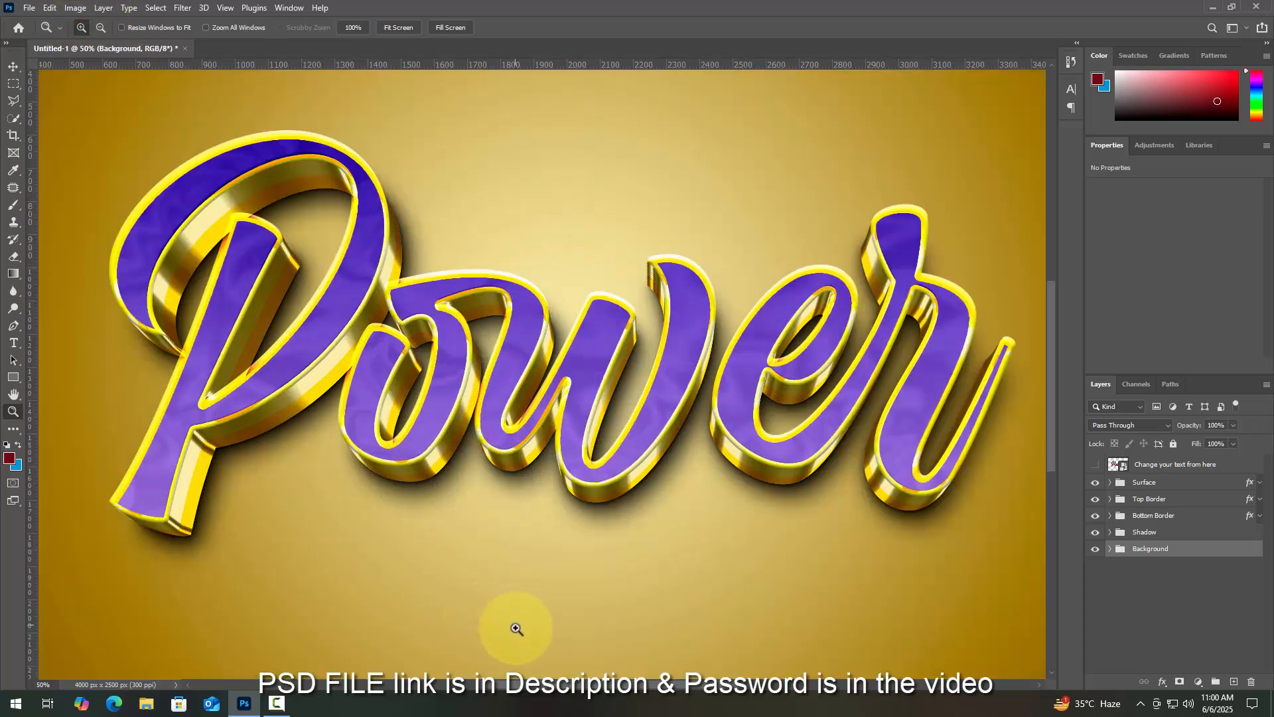
scroll(517, 628, up, 1)
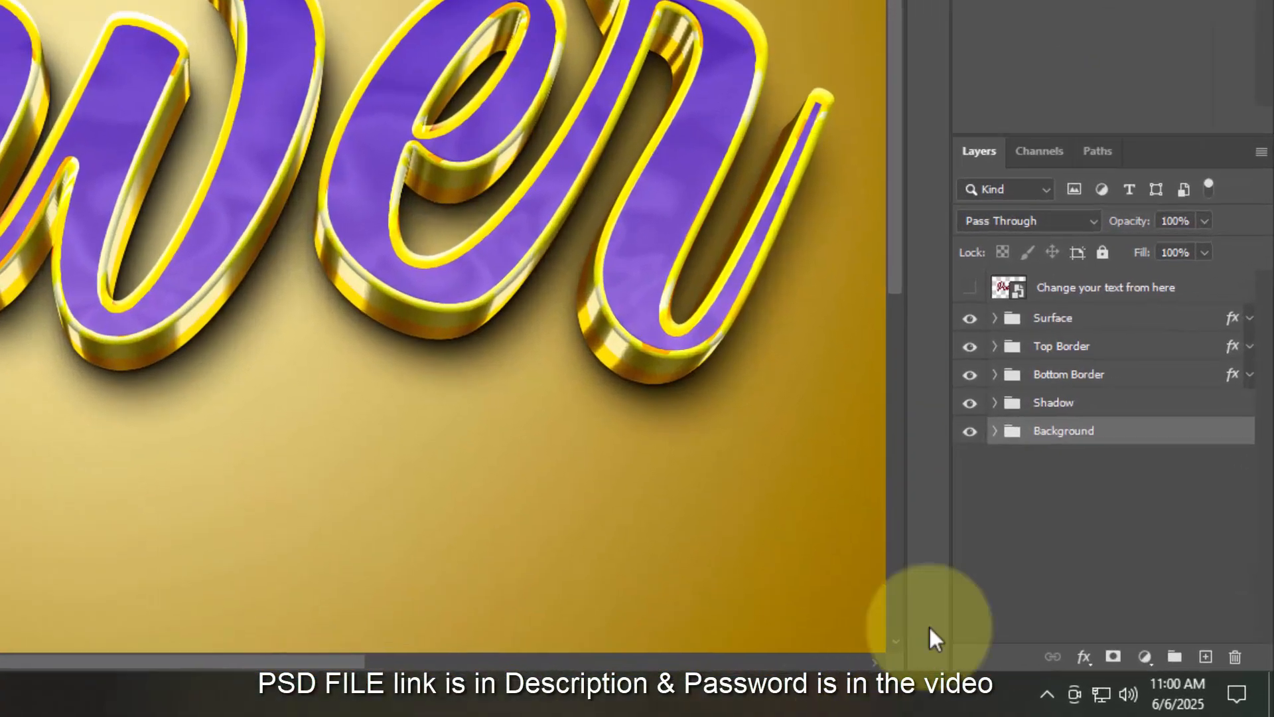
key(ctrl+0)
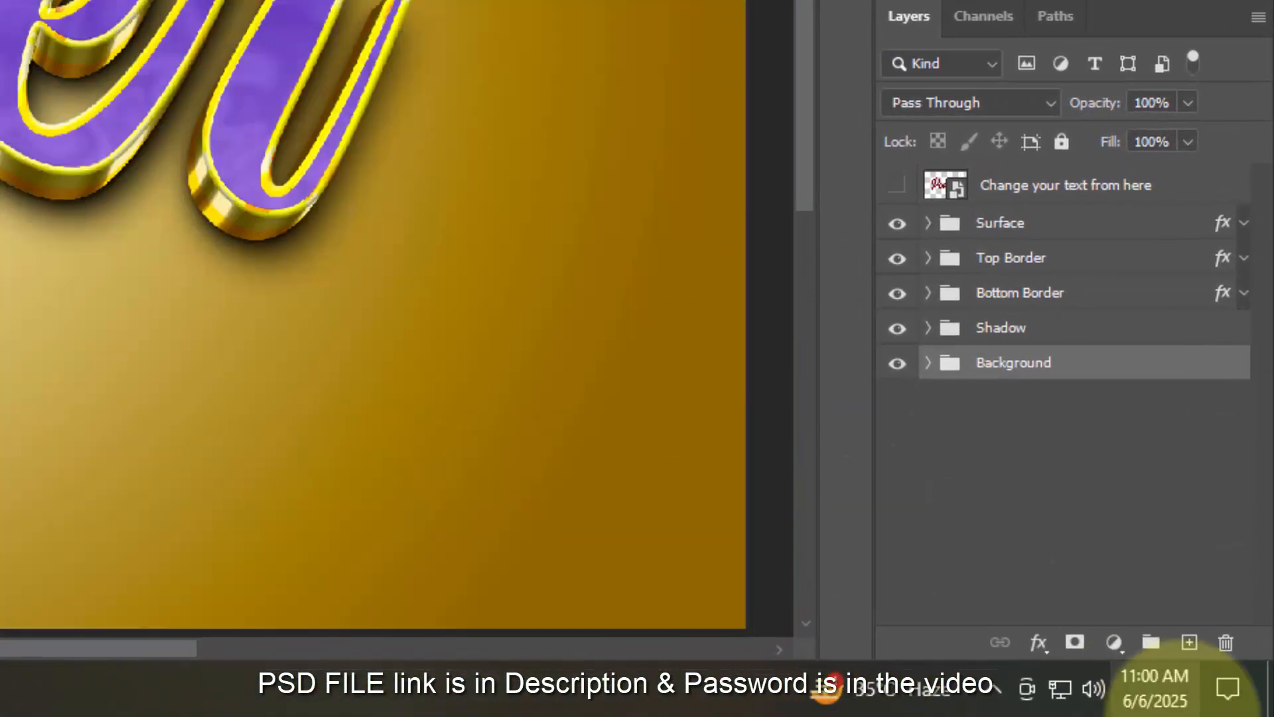
- Add a Hue/Saturation layer and sweep Hue through red, blue, green and teal, ending near -2
click(1114, 643)
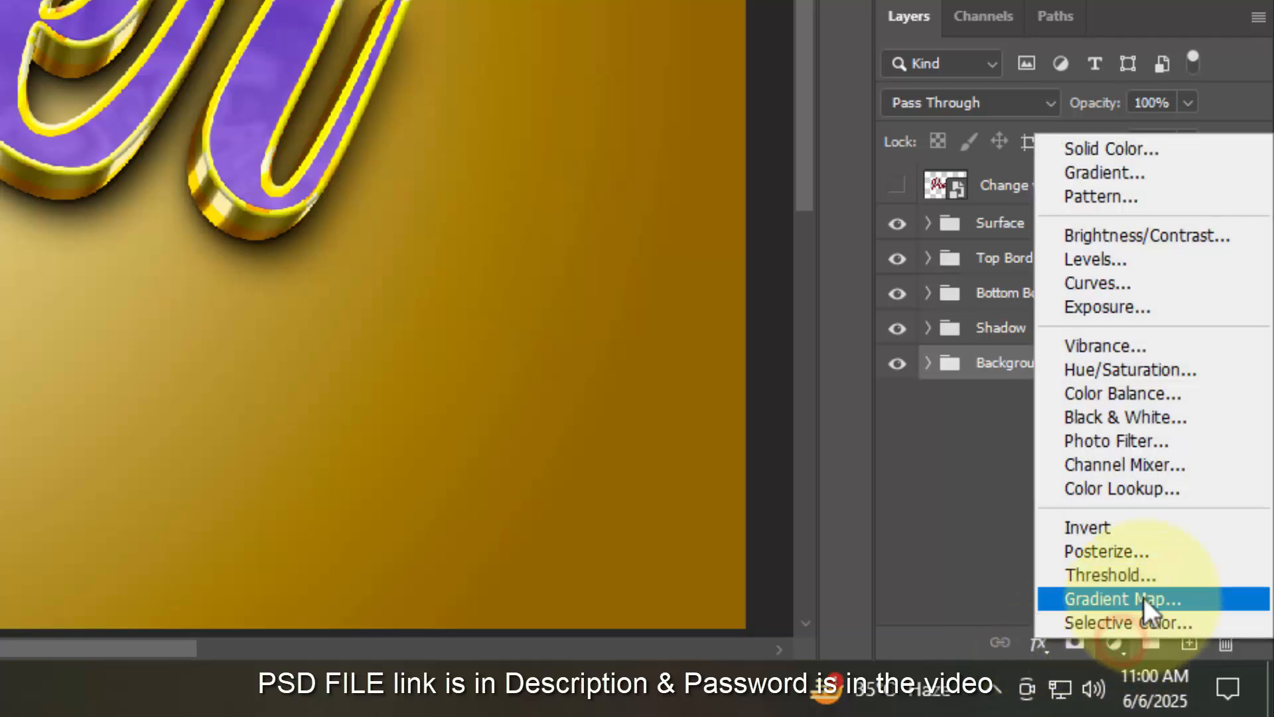
click(1166, 369)
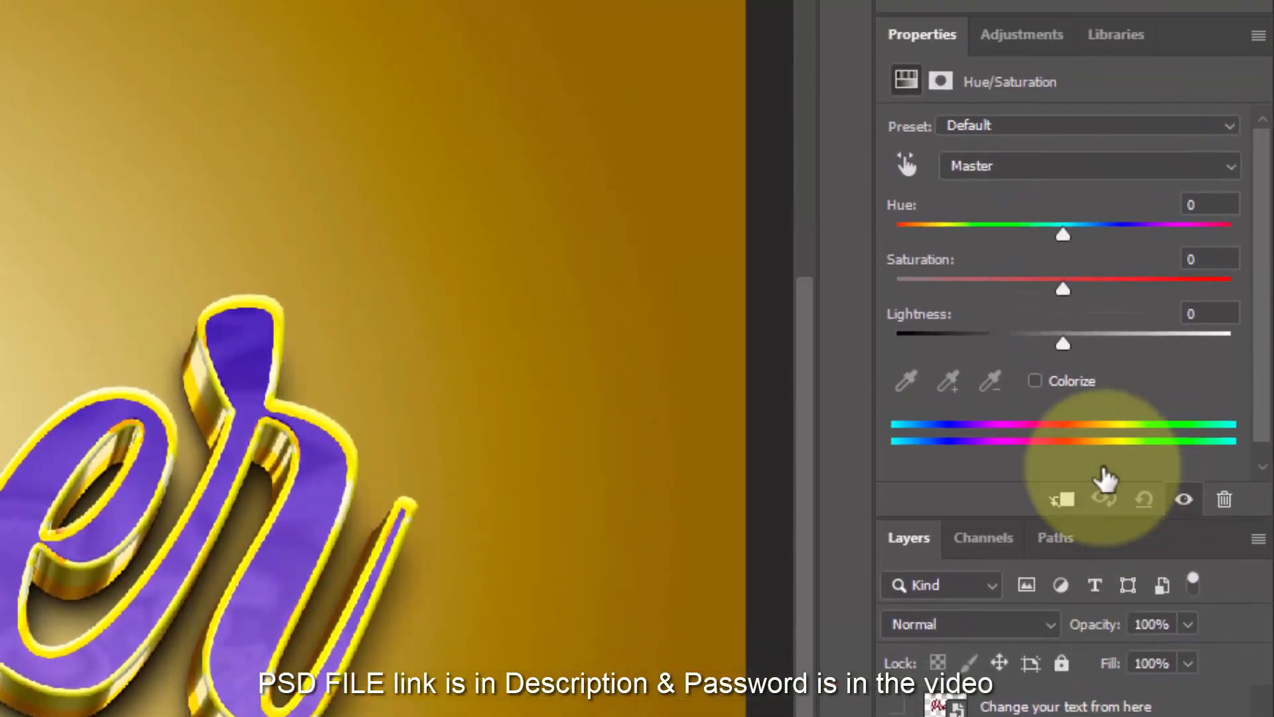
drag(1065, 252, 1012, 261)
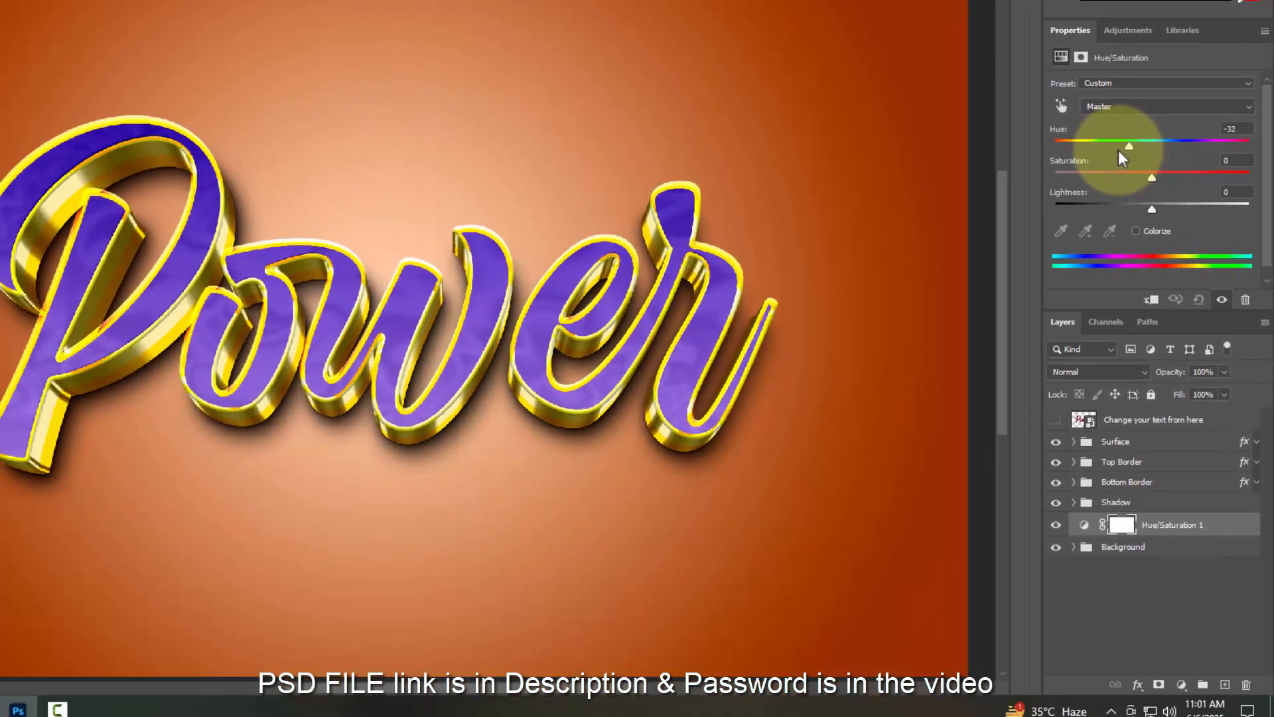
drag(1118, 152, 1103, 157)
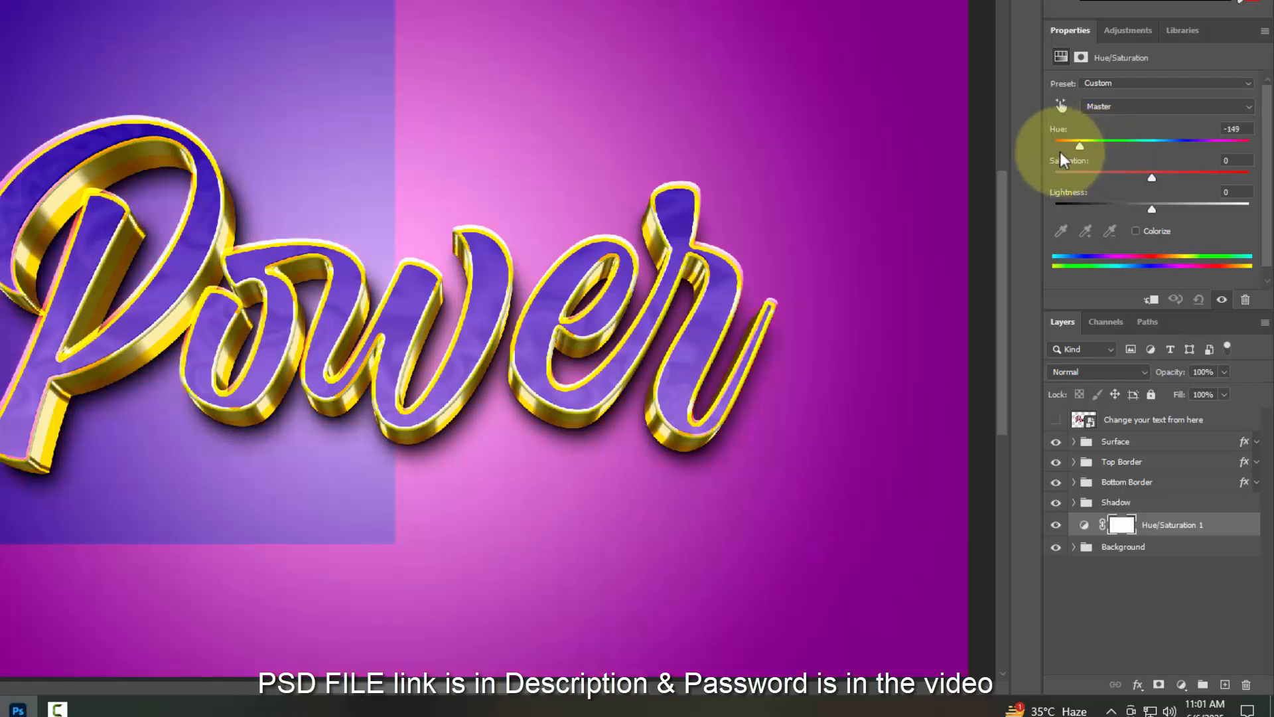
drag(1055, 159, 1178, 156)
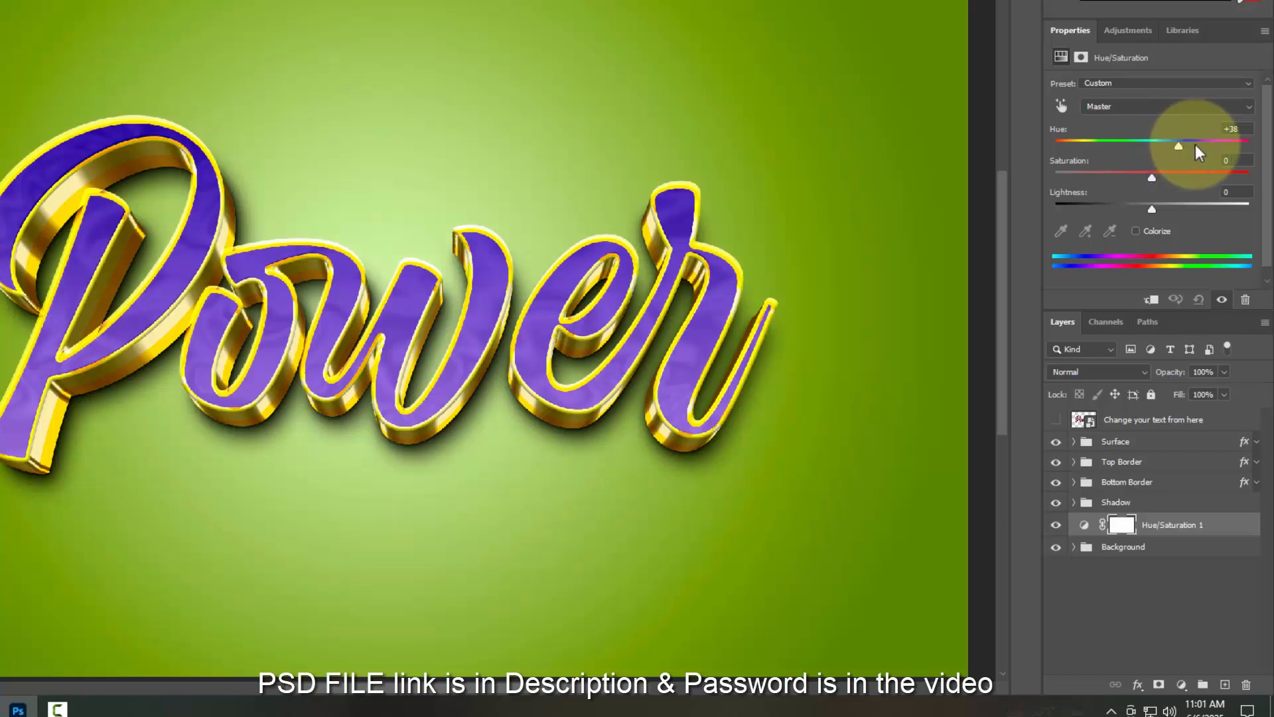
drag(1198, 153, 1221, 150)
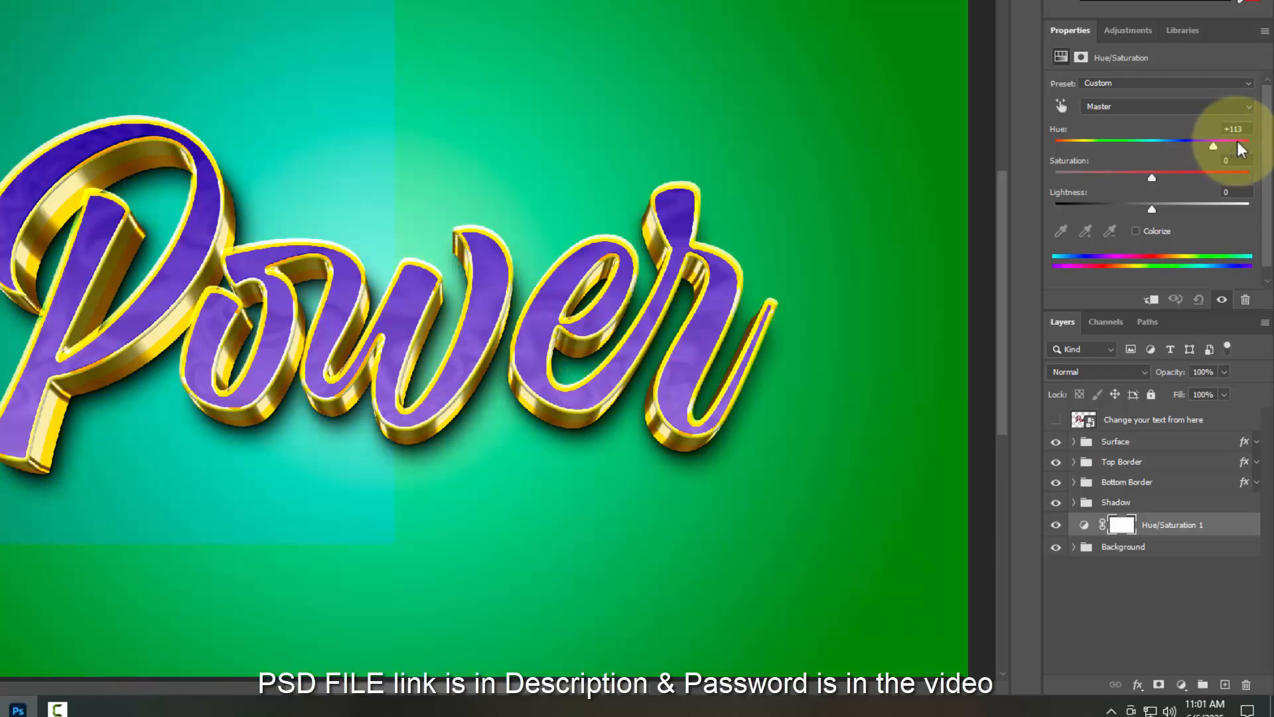
drag(1251, 150, 1242, 147)
drag(1153, 149, 1149, 149)
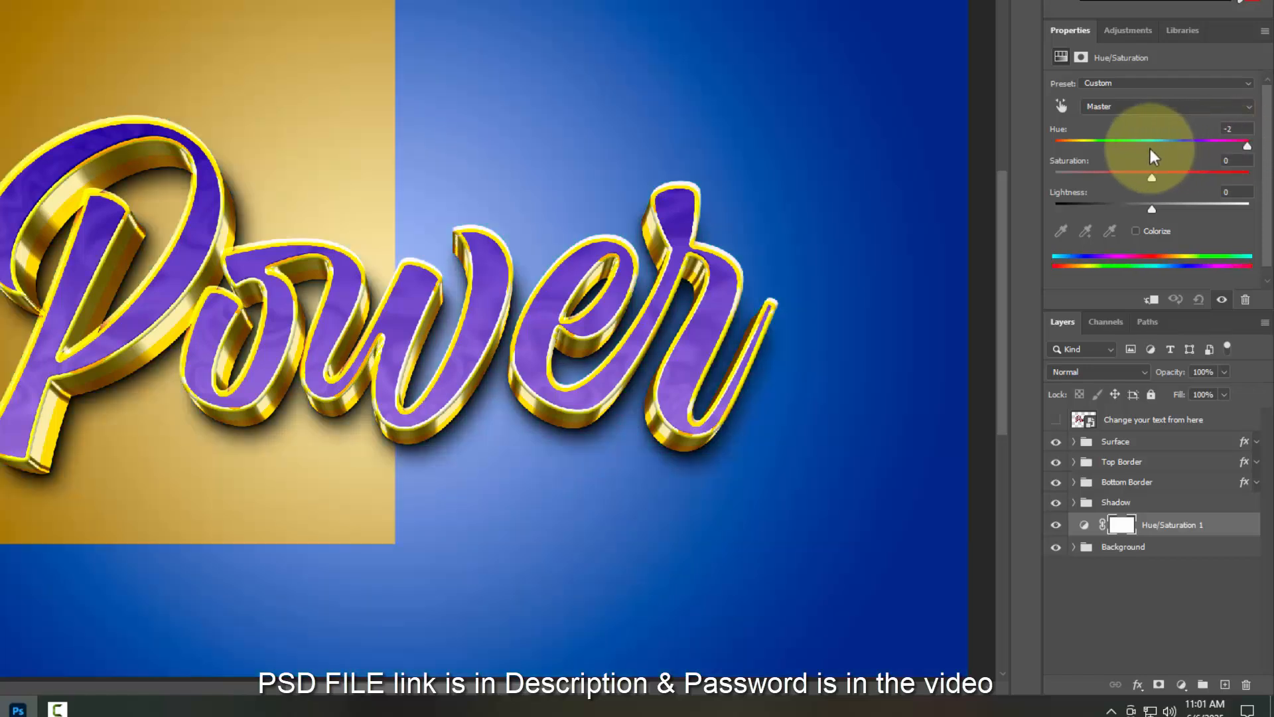